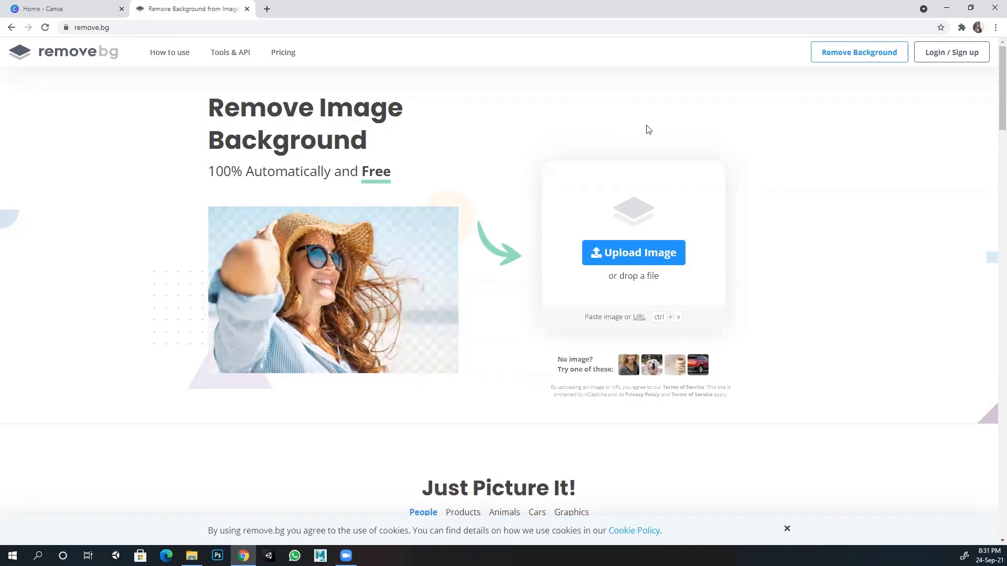
{"action": "left_click", "coordinate": [637, 260]}
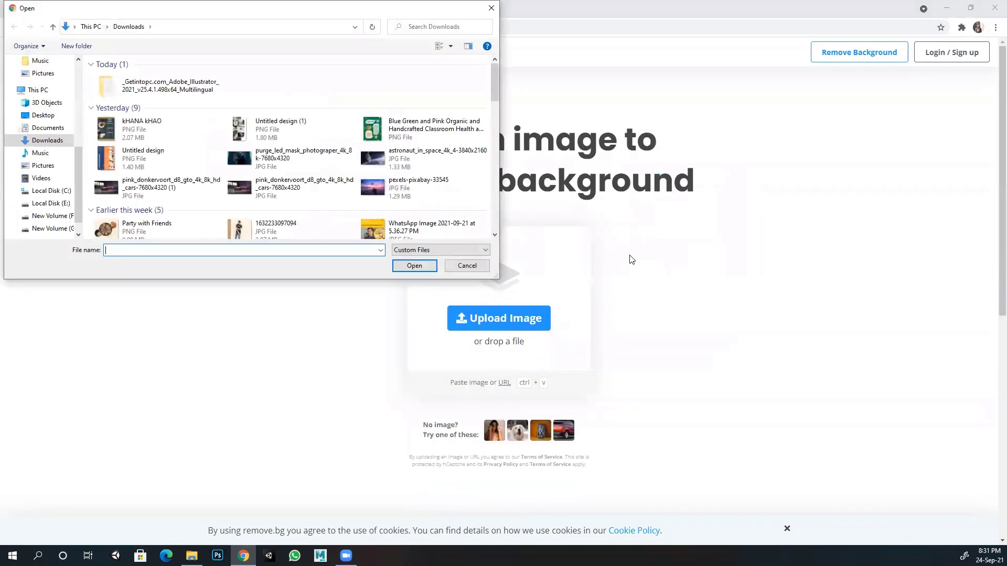
{"action": "left_click", "coordinate": [278, 228]}
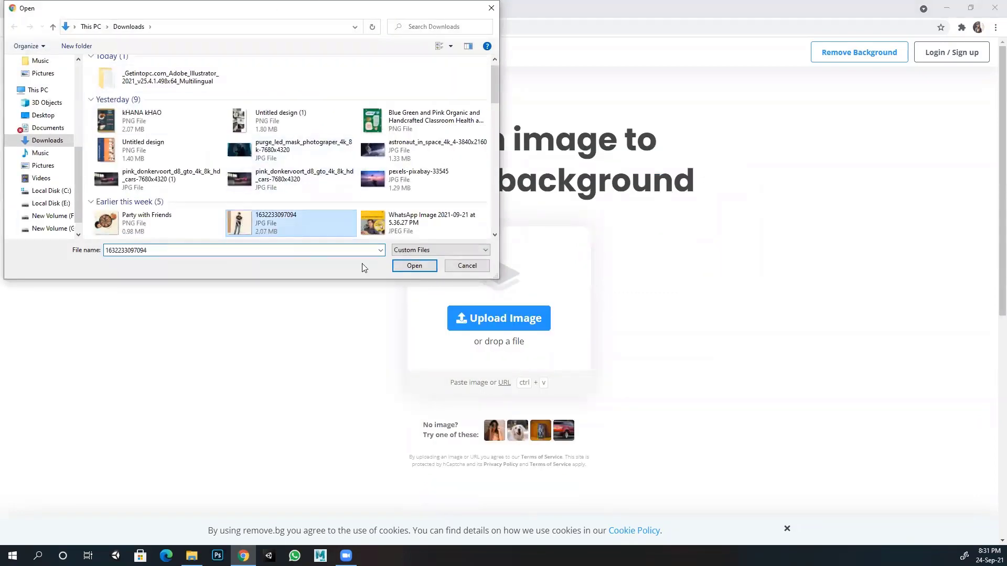
{"action": "left_click", "coordinate": [411, 269]}
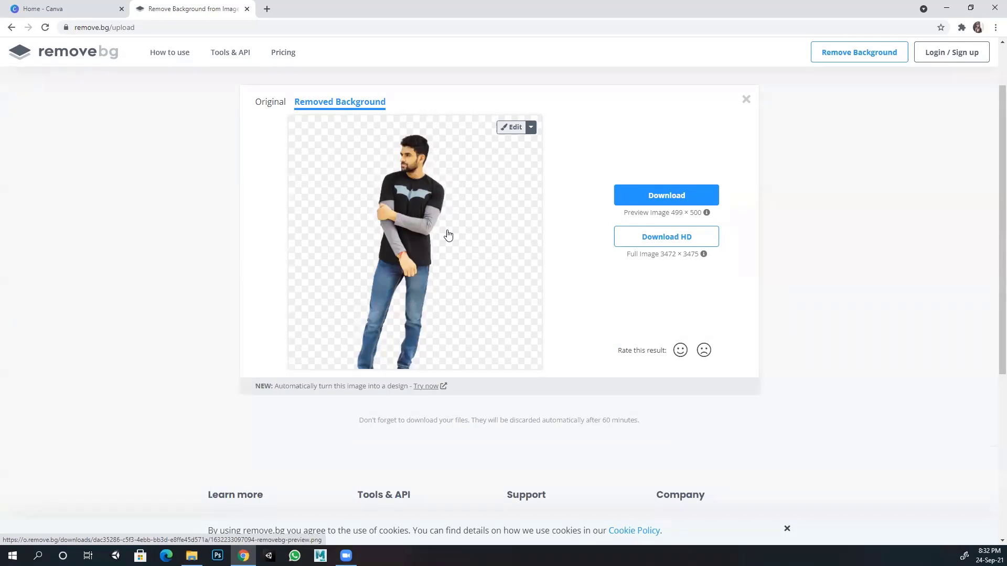
Step: Download the preview-size image with the background removed, decline the offer to use it in Canva, and download it again
{"action": "left_click", "coordinate": [671, 197]}
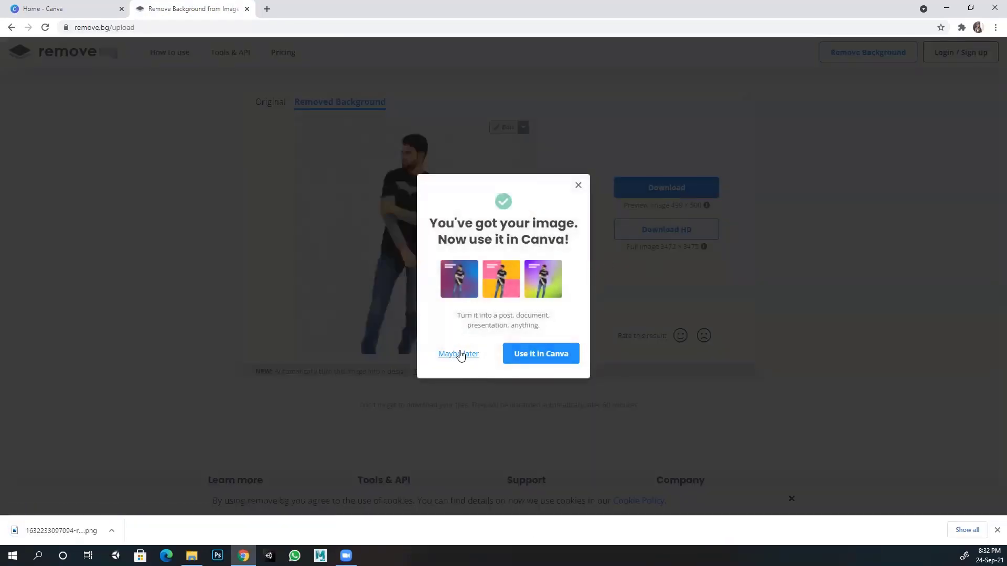
{"action": "left_click", "coordinate": [460, 355]}
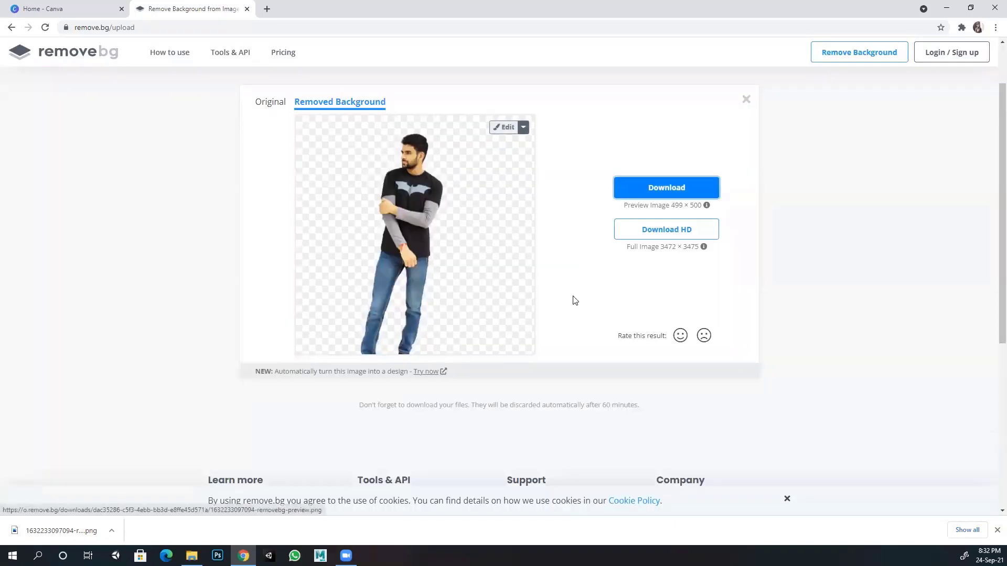
{"action": "left_click", "coordinate": [647, 190]}
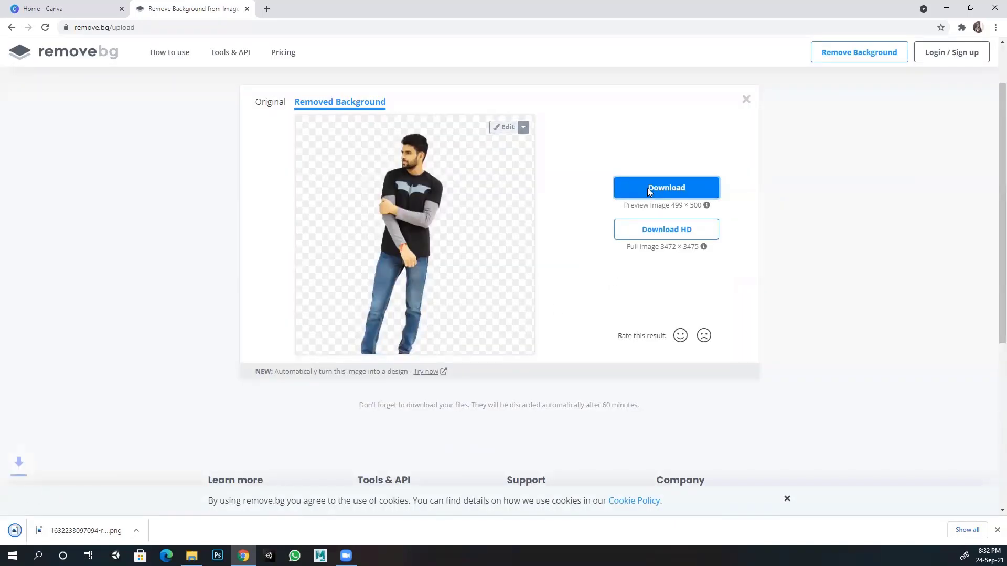
Step: Show the downloaded cutout PNG in its folder
{"action": "left_click", "coordinate": [112, 530]}
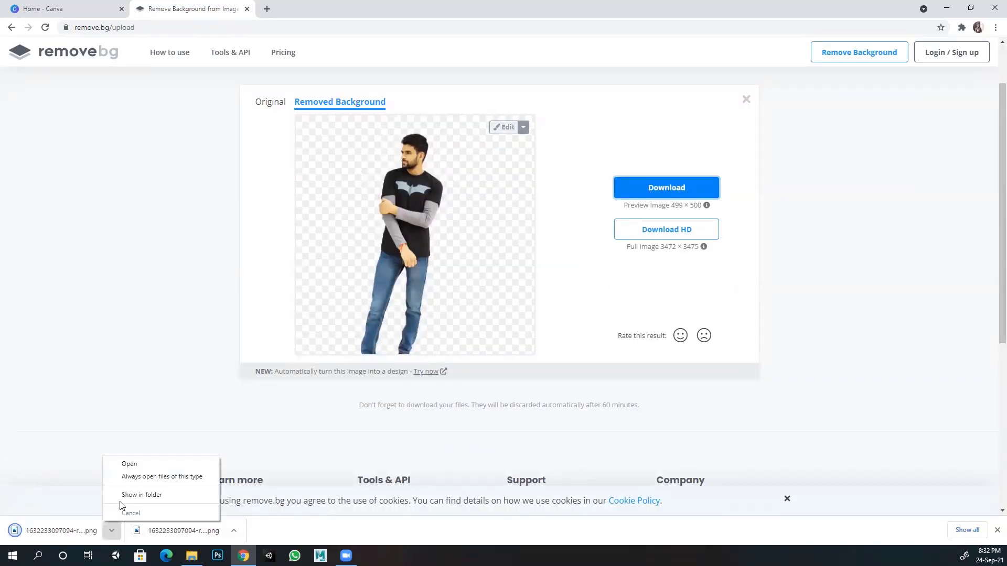
{"action": "left_click", "coordinate": [122, 501]}
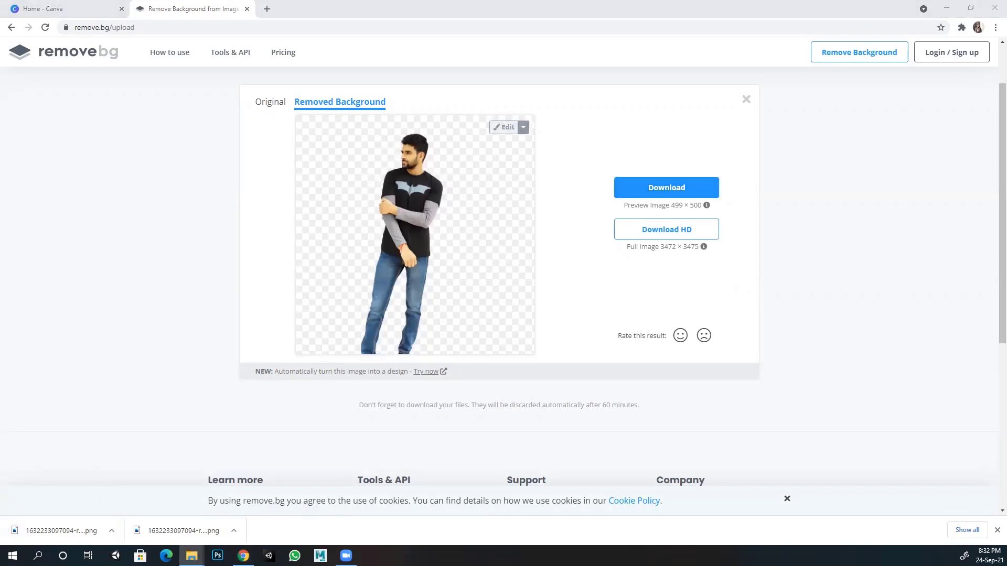
{"action": "left_click_drag", "start_coordinate": [42, 181], "coordinate": [286, 182]}
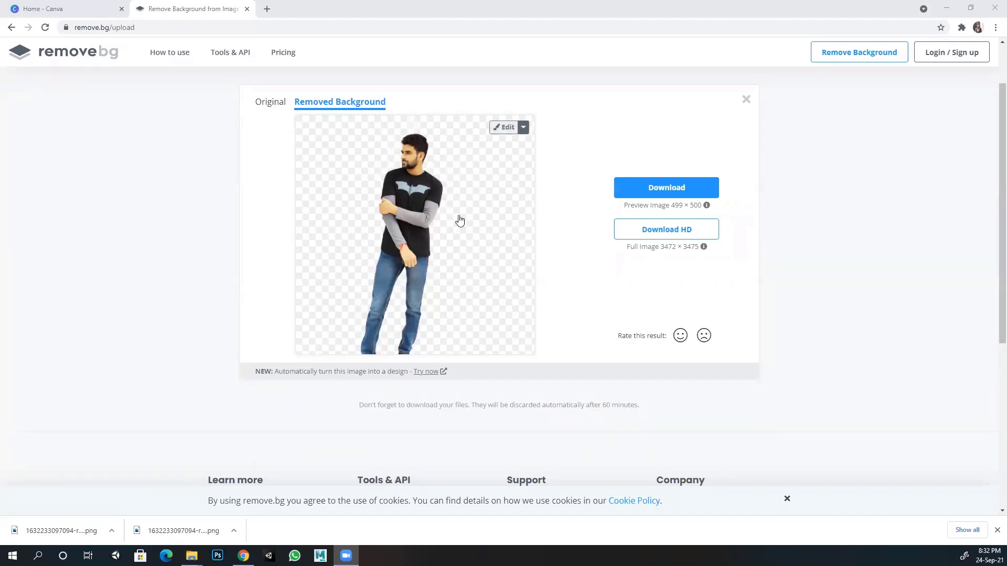
Step: Open the cutout for editing and try the wooden boardwalk, palm beach and ocean shore photo backgrounds behind the man
{"action": "left_click", "coordinate": [504, 127]}
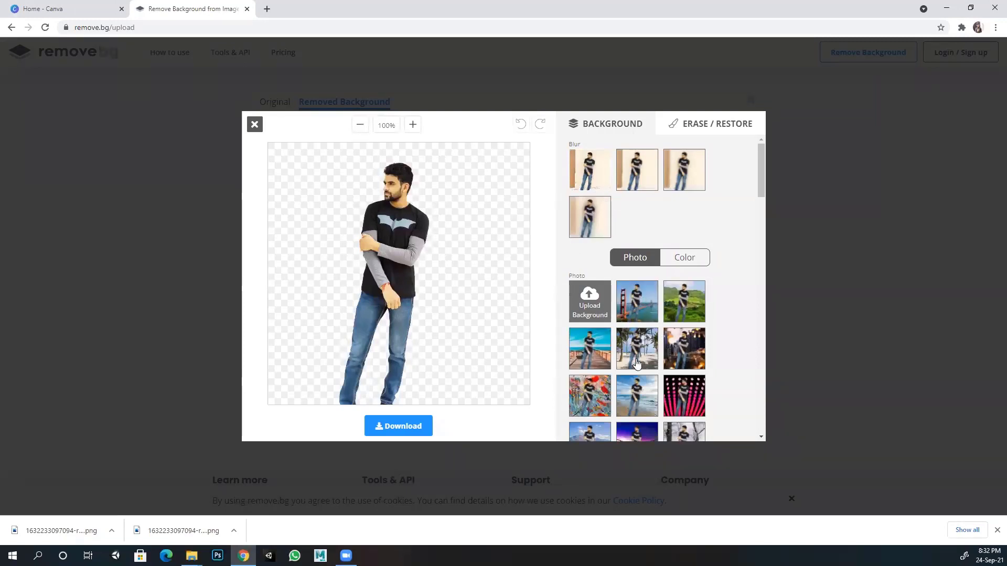
{"action": "left_click", "coordinate": [597, 362]}
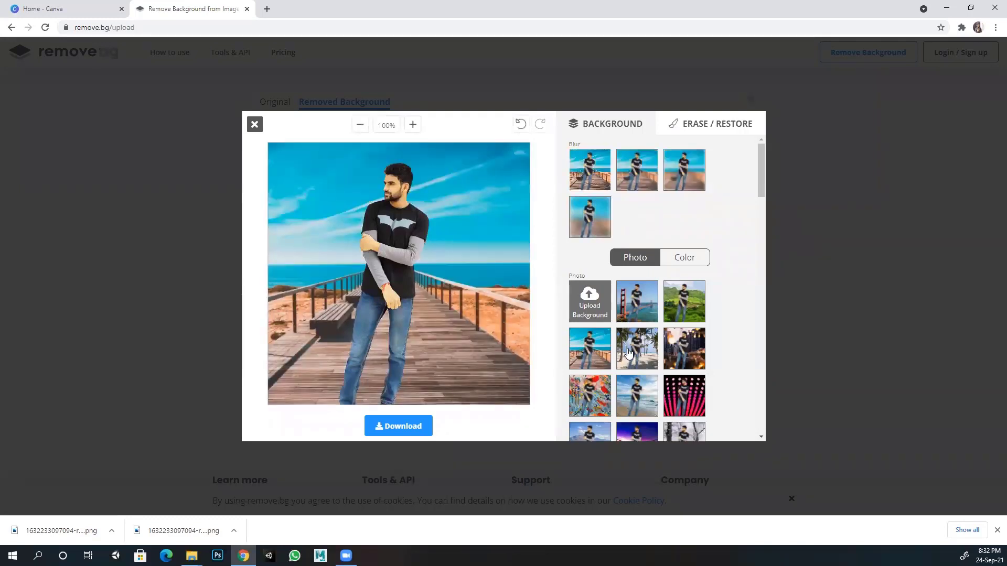
{"action": "left_click", "coordinate": [629, 353]}
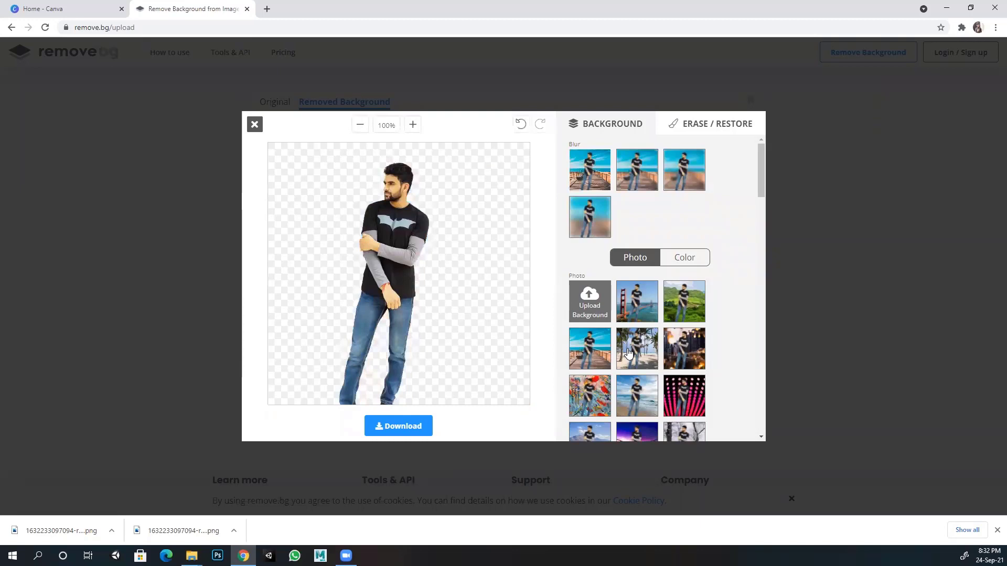
{"action": "scroll", "coordinate": [629, 389], "scroll_direction": "down", "scroll_amount": 2}
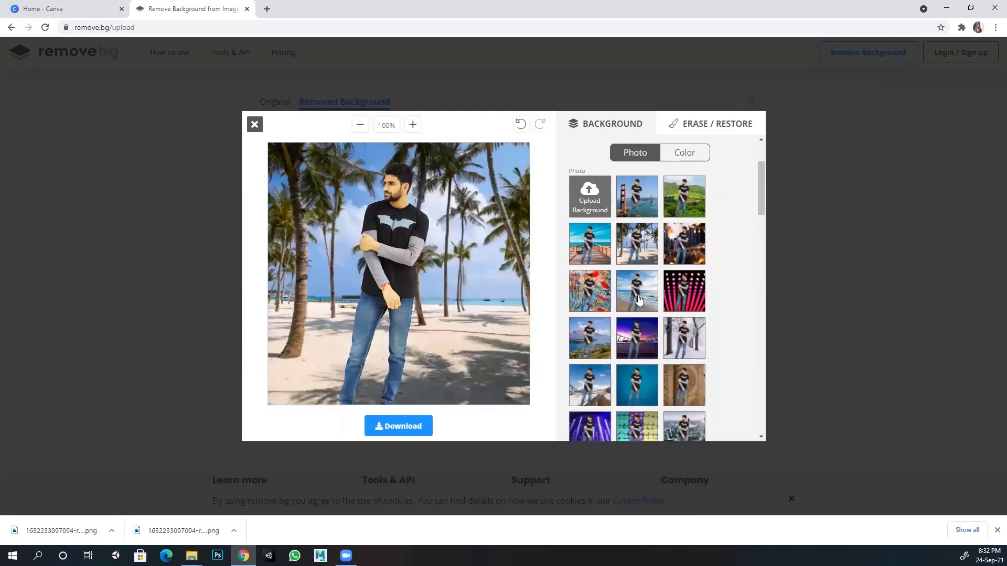
{"action": "left_click", "coordinate": [639, 300]}
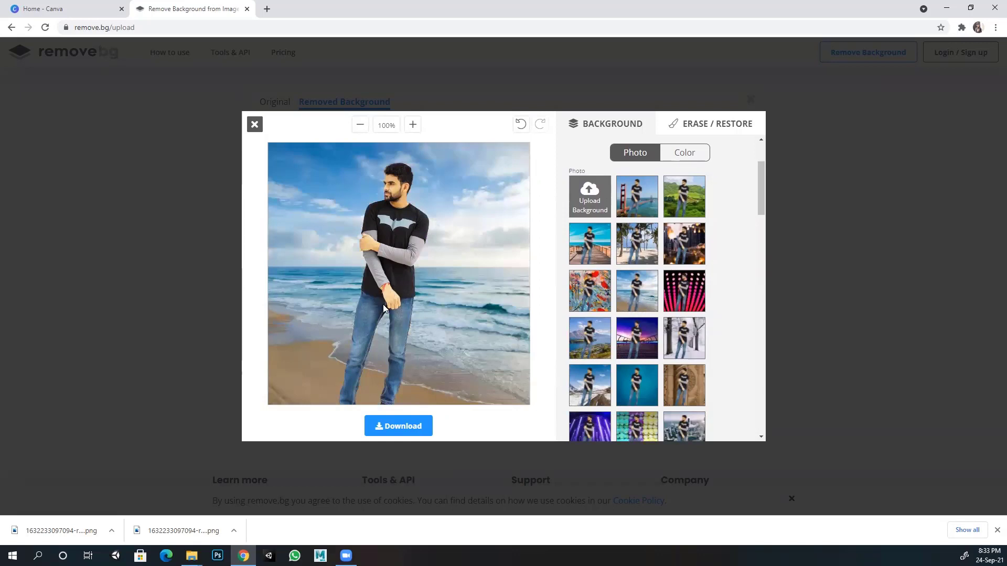
Step: Try the dark blue lake and red bokeh photo backgrounds behind the man, and close the remove.bg page
{"action": "scroll", "coordinate": [626, 363], "scroll_direction": "down", "scroll_amount": 7}
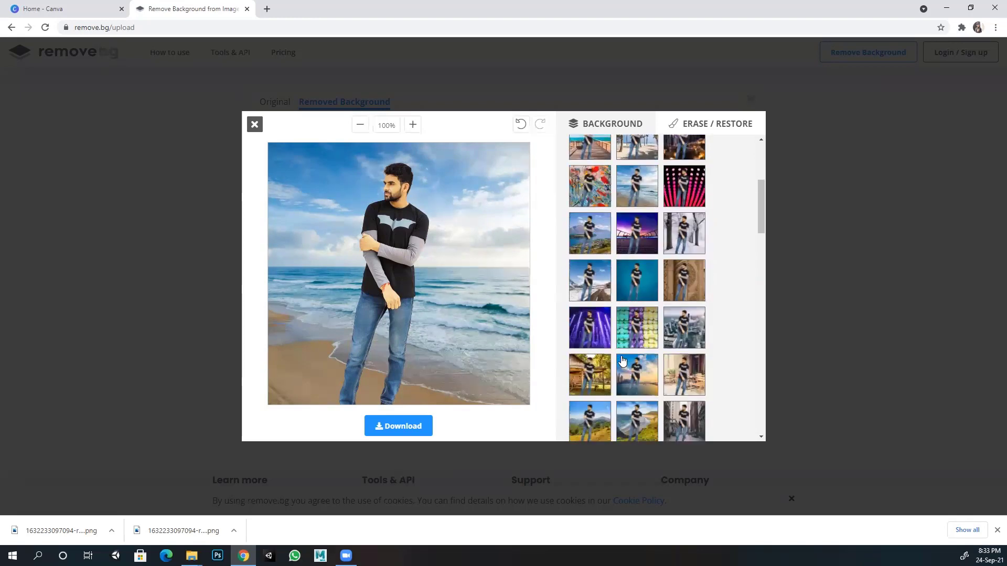
{"action": "scroll", "coordinate": [626, 363], "scroll_direction": "down", "scroll_amount": 1}
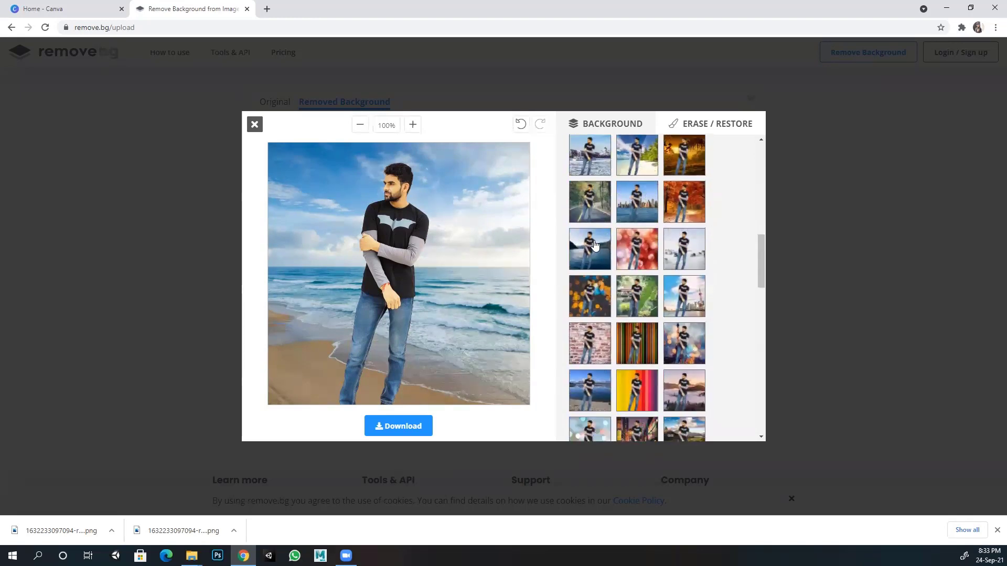
{"action": "left_click", "coordinate": [594, 245]}
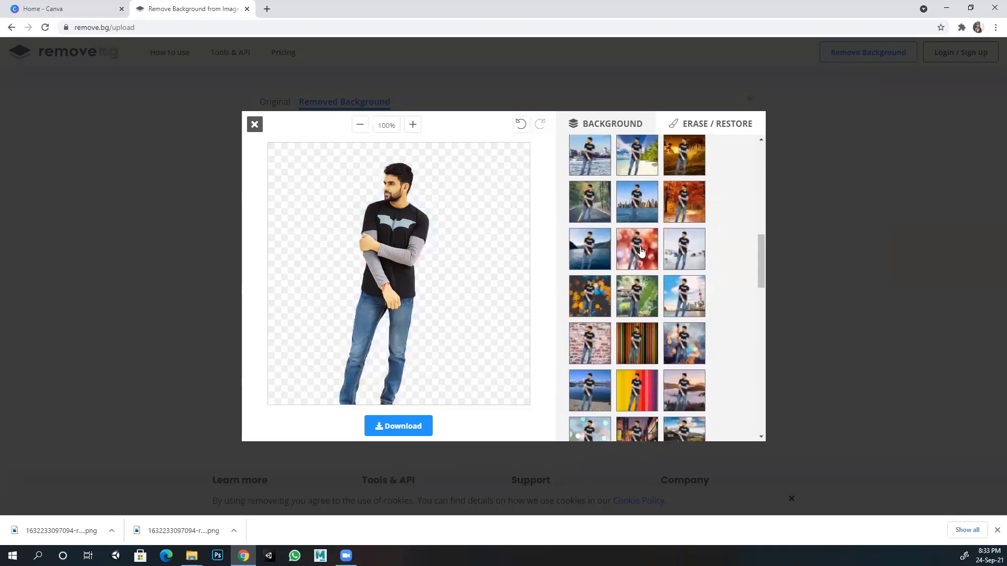
{"action": "left_click", "coordinate": [640, 253]}
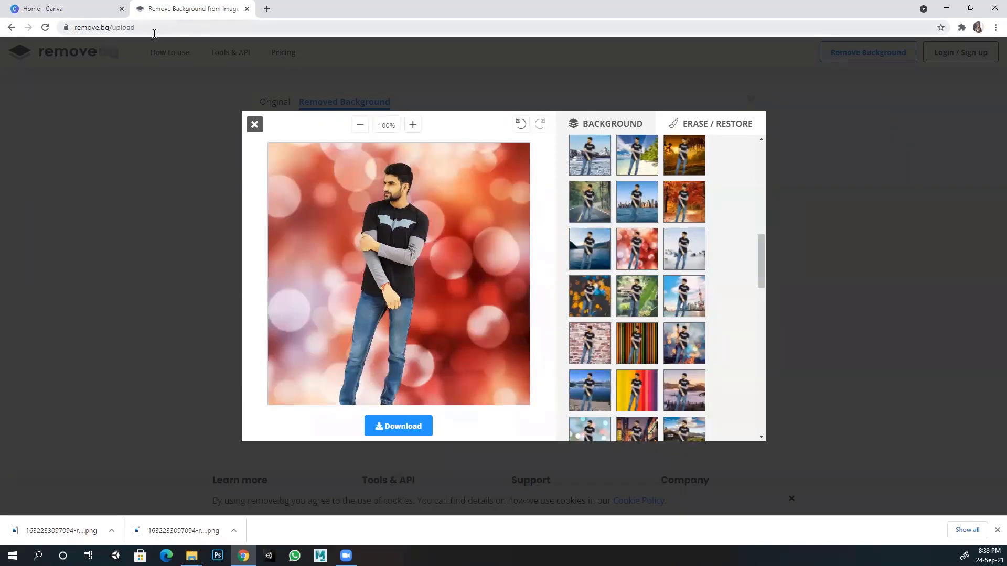
{"action": "left_click", "coordinate": [247, 10]}
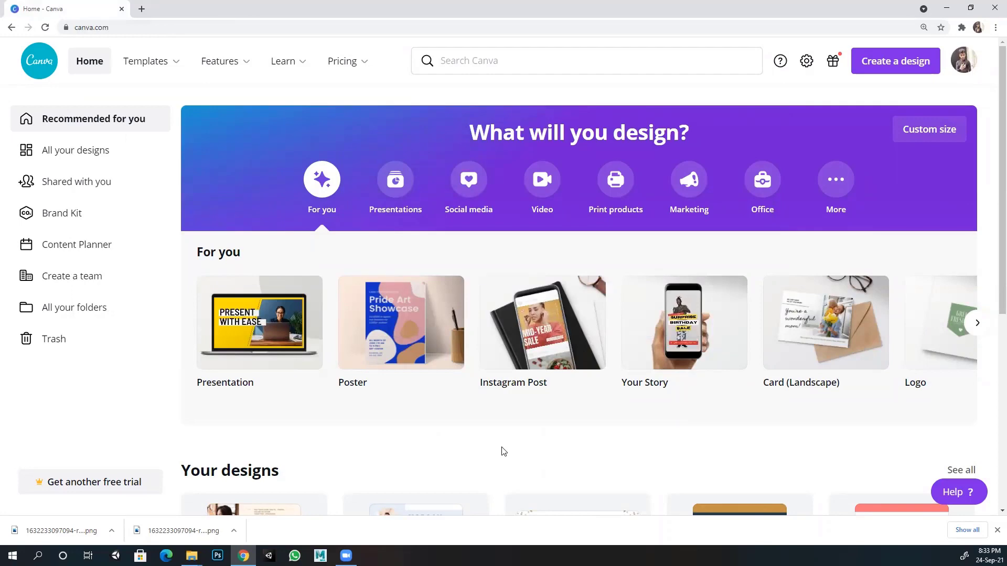
Step: Search Google for "forever living products" in a new browser tab and dismiss the location request
{"action": "left_click", "coordinate": [141, 9]}
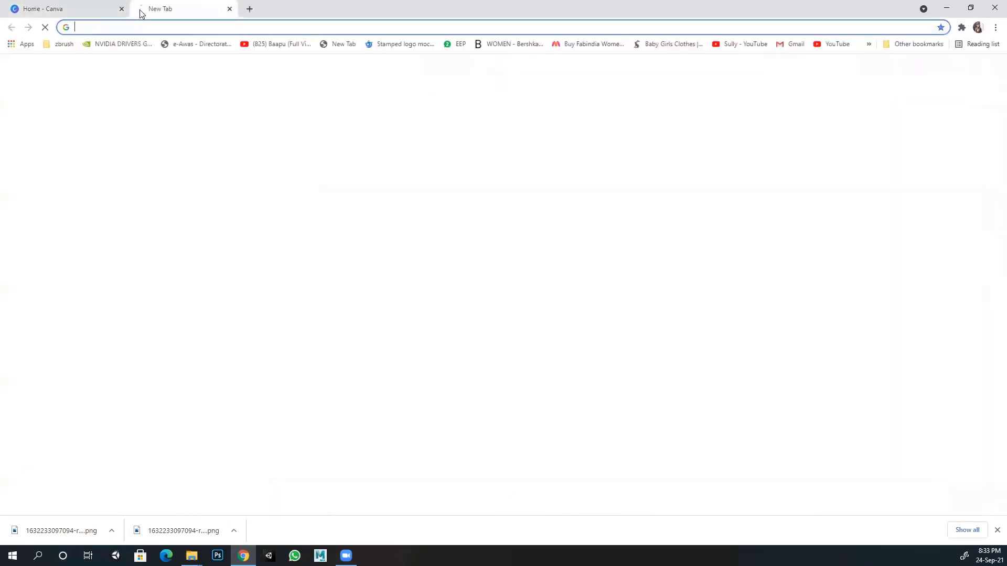
{"action": "type", "text": "forev"}
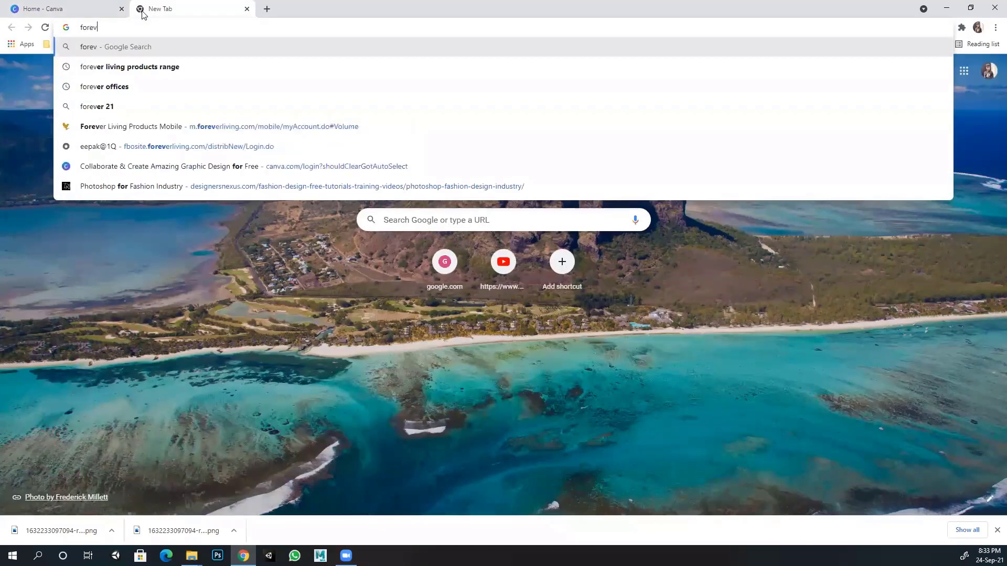
{"action": "type", "text": "er "}
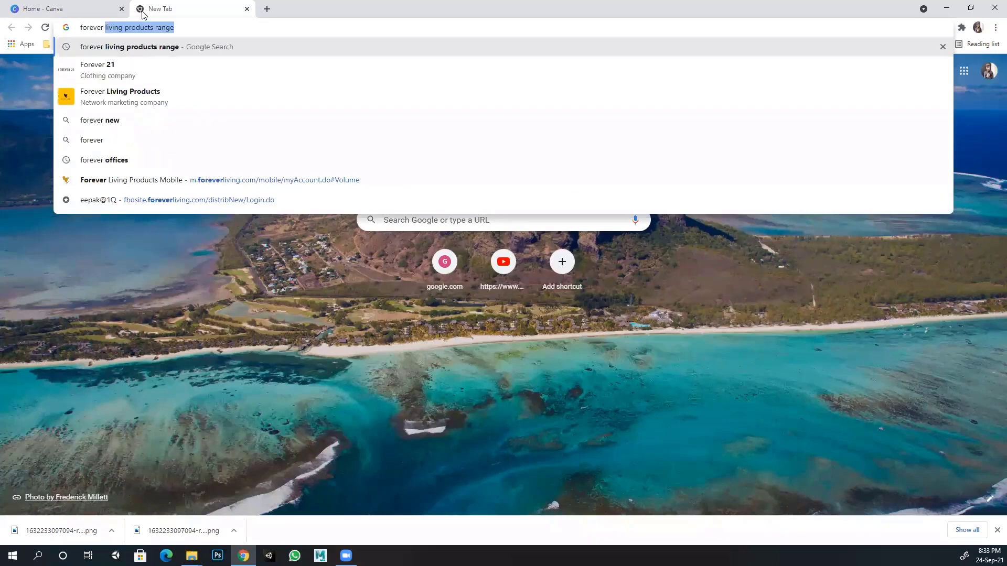
{"action": "type", "text": "living products"}
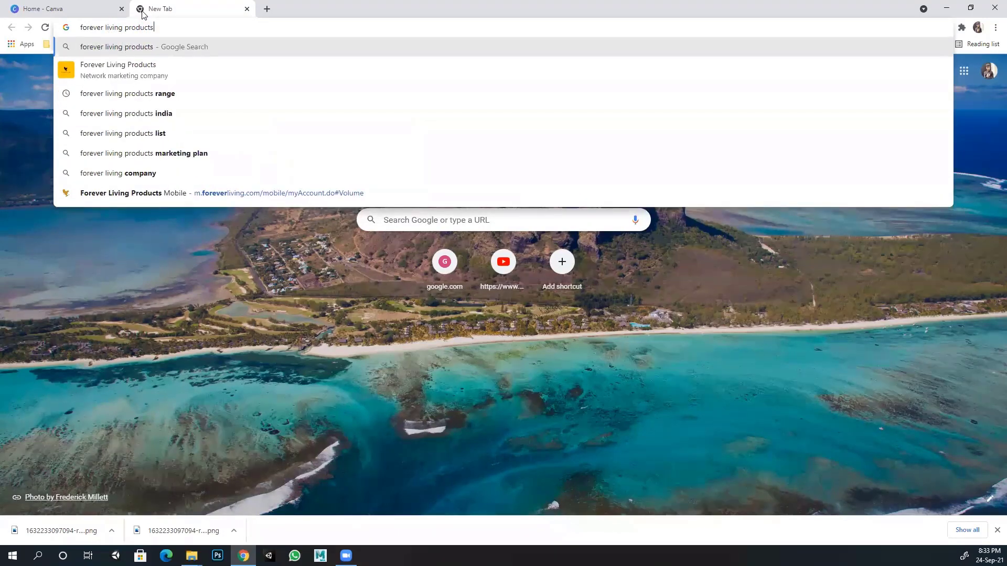
{"action": "key", "text": "Return"}
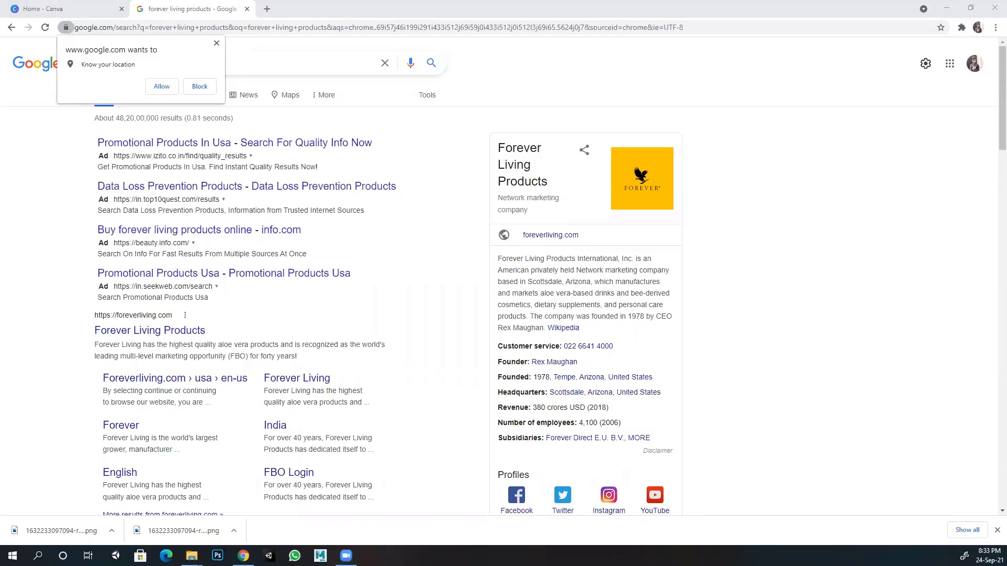
{"action": "left_click", "coordinate": [216, 43]}
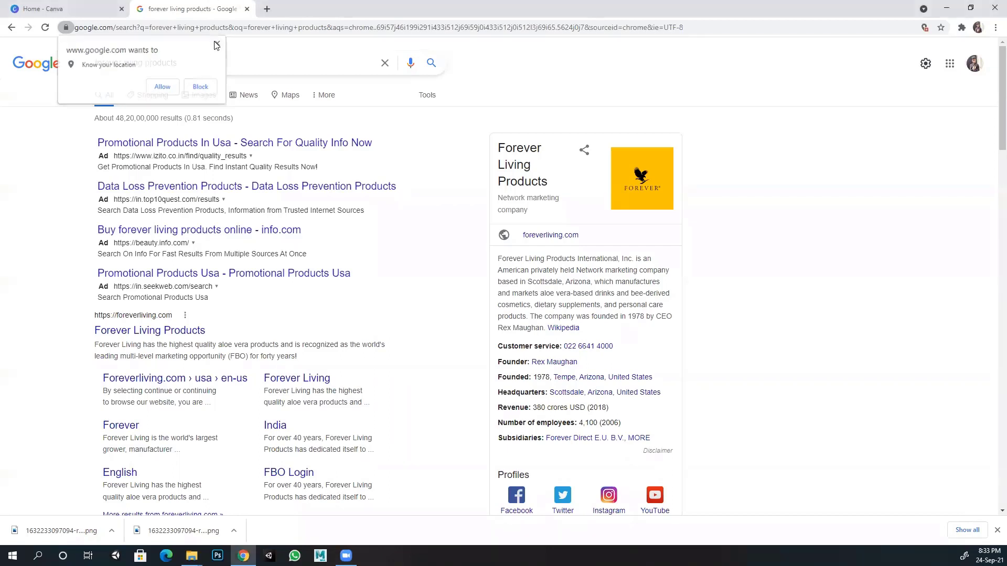
Step: Switch to the image results and open the preview of the Aloe Sunscreen tube picture, reloading the page once
{"action": "left_click", "coordinate": [322, 278]}
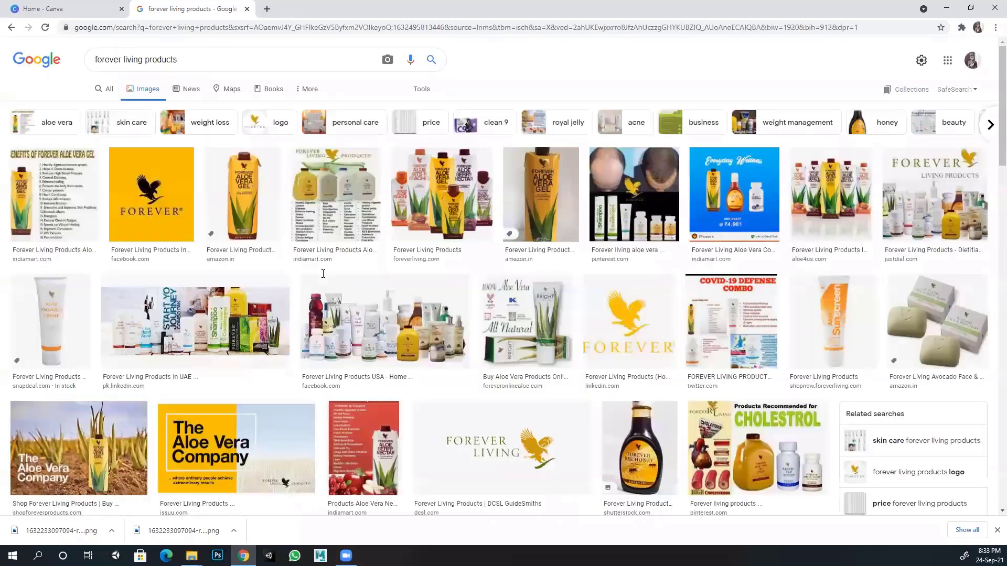
{"action": "left_click", "coordinate": [844, 329]}
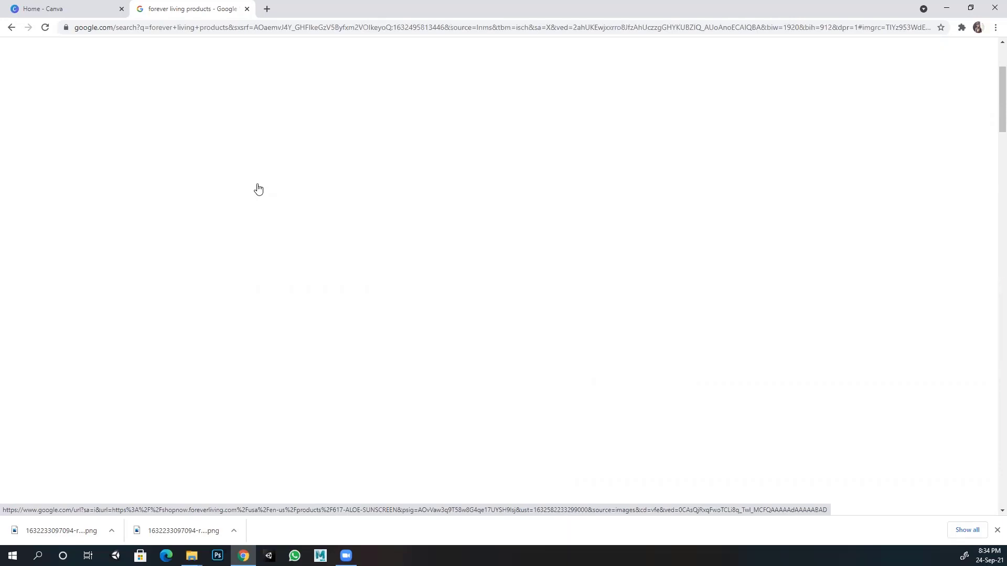
{"action": "left_click", "coordinate": [45, 29]}
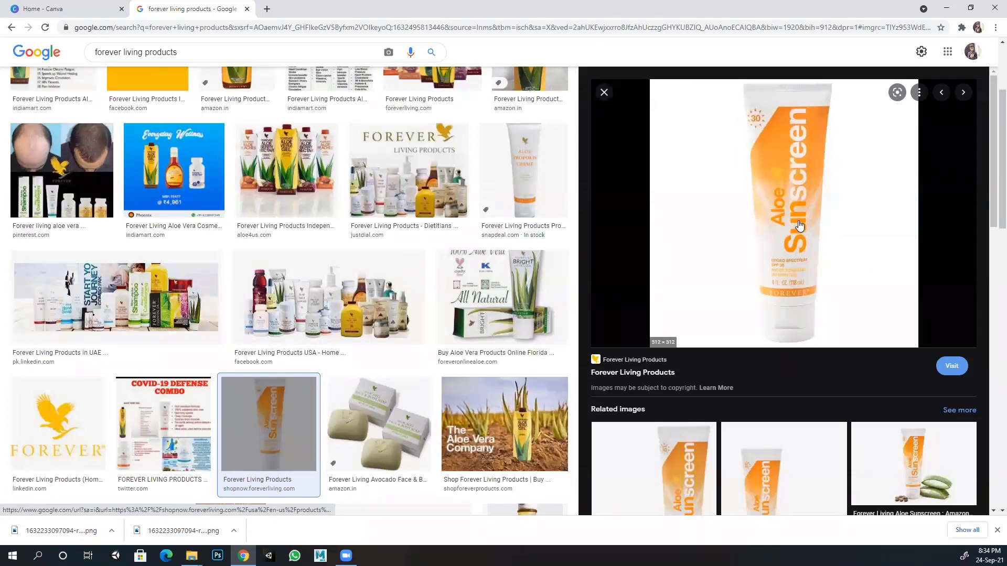
{"action": "scroll", "coordinate": [798, 224], "scroll_direction": "up", "scroll_amount": 2}
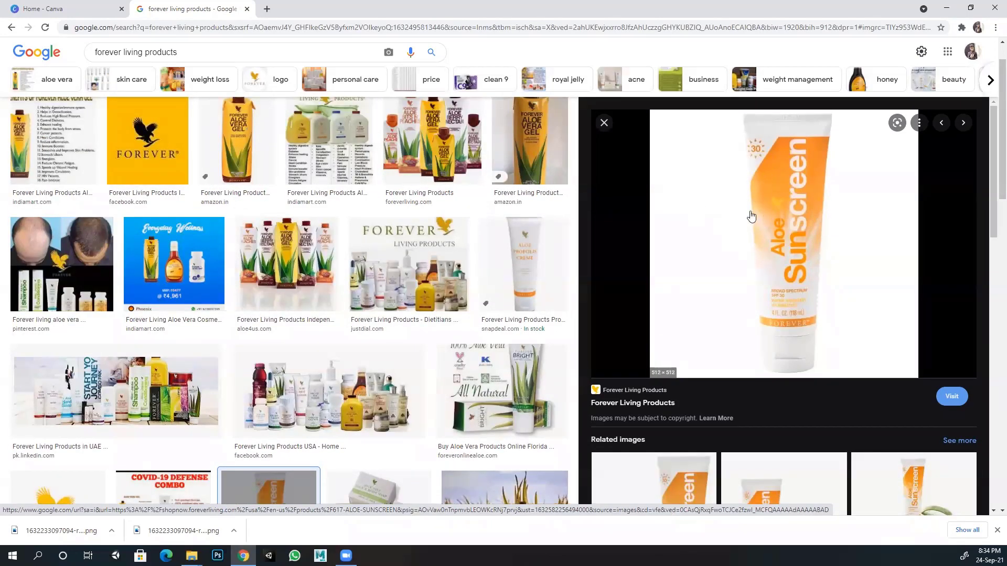
Step: Save the Aloe Sunscreen picture to the Desktop as a JPG under its suggested file name
{"action": "right_click", "coordinate": [787, 226]}
{"action": "left_click", "coordinate": [836, 348]}
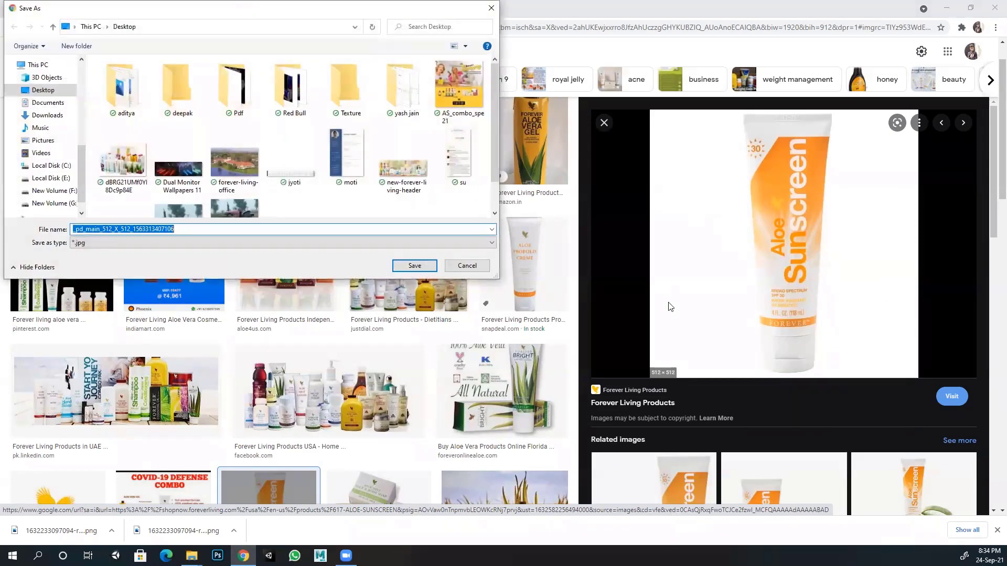
{"action": "left_click", "coordinate": [407, 267]}
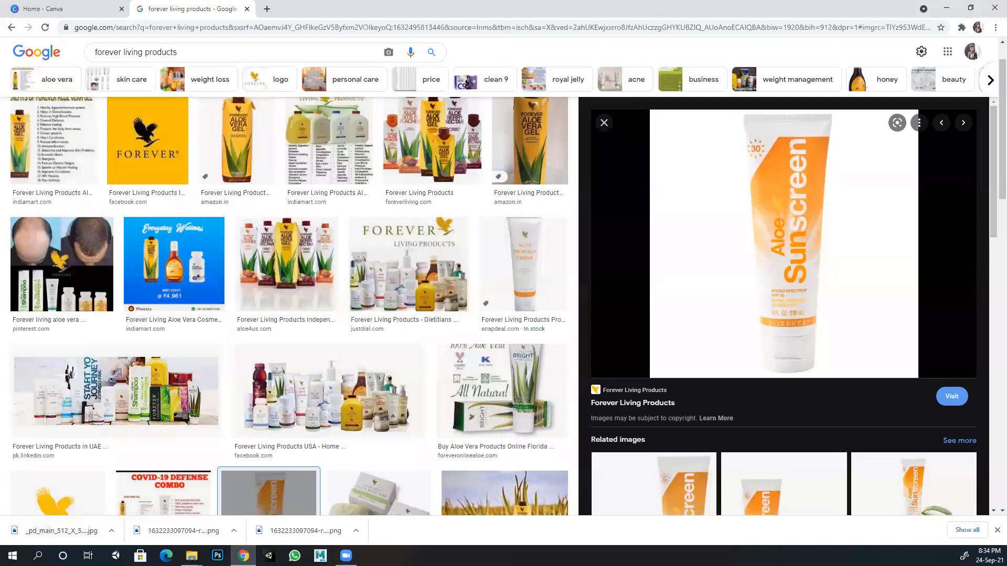
Step: Switch to Canva and create a blank Instagram Post from the social media designs
{"action": "left_click", "coordinate": [63, 15]}
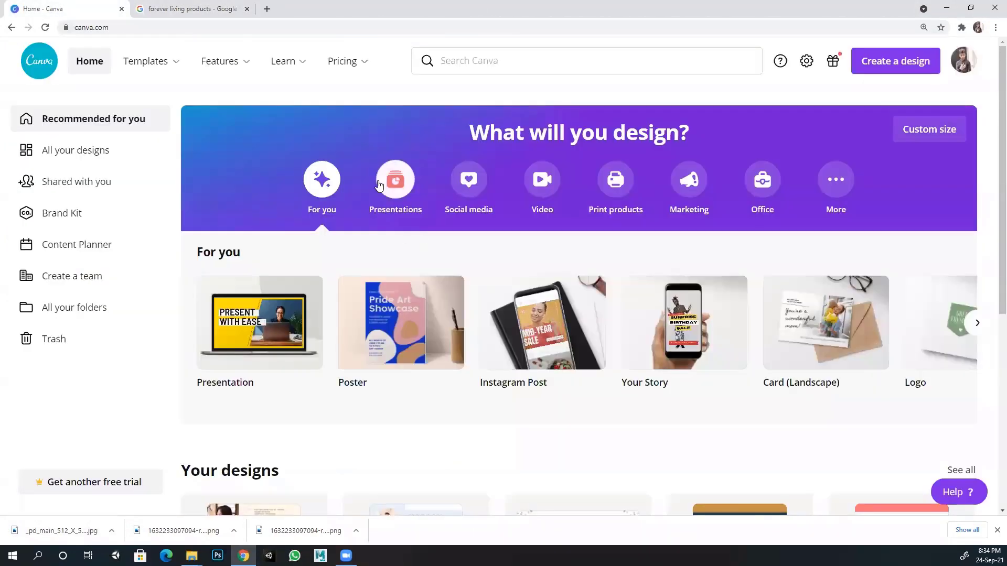
{"action": "left_click", "coordinate": [472, 196]}
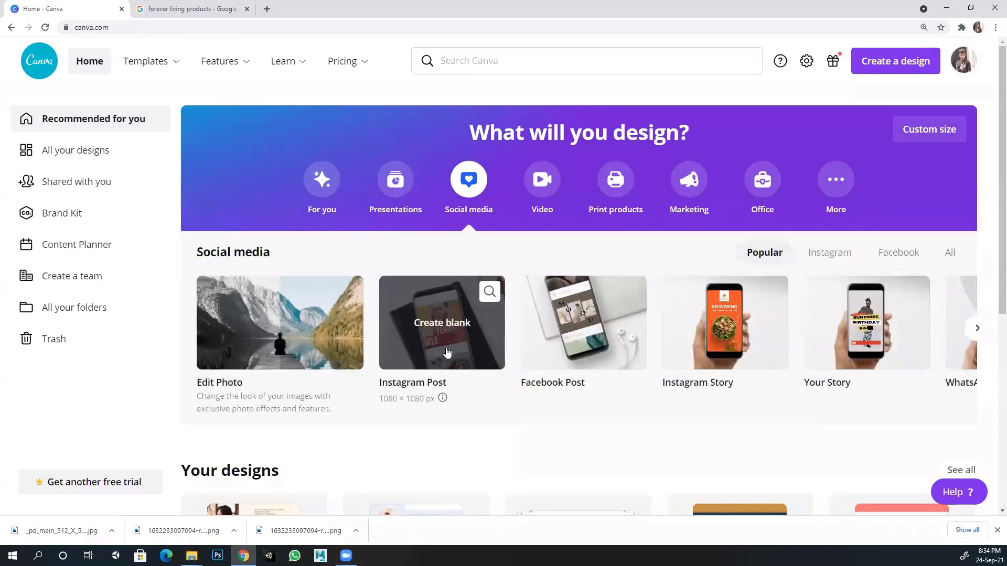
{"action": "left_click", "coordinate": [448, 349]}
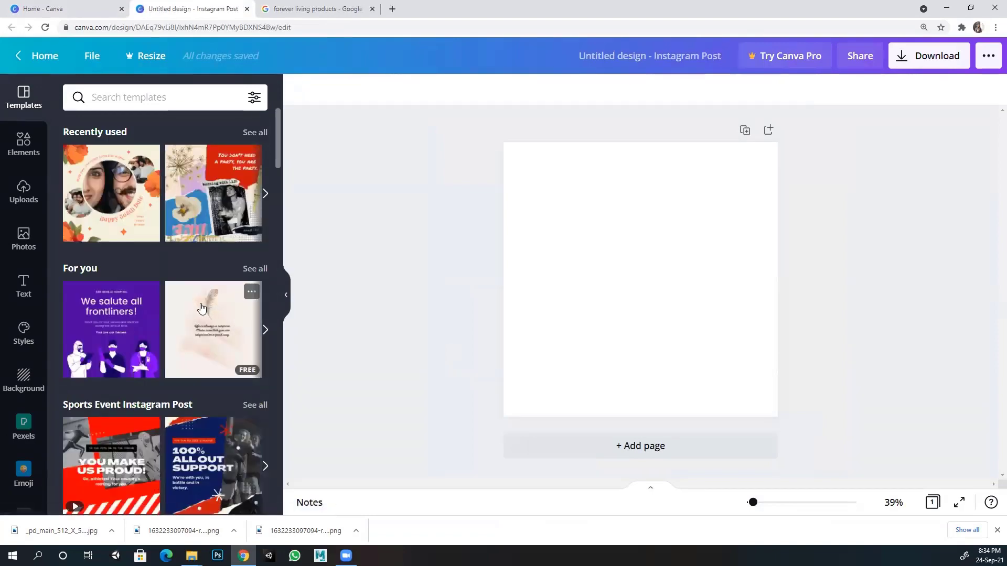
Step: Browse the Instagram Post templates and preview the "Best Ways to Travel Abroad" and "Daily Quotes" designs
{"action": "scroll", "coordinate": [200, 314], "scroll_direction": "down", "scroll_amount": 6}
{"action": "scroll", "coordinate": [200, 310], "scroll_direction": "down", "scroll_amount": 2}
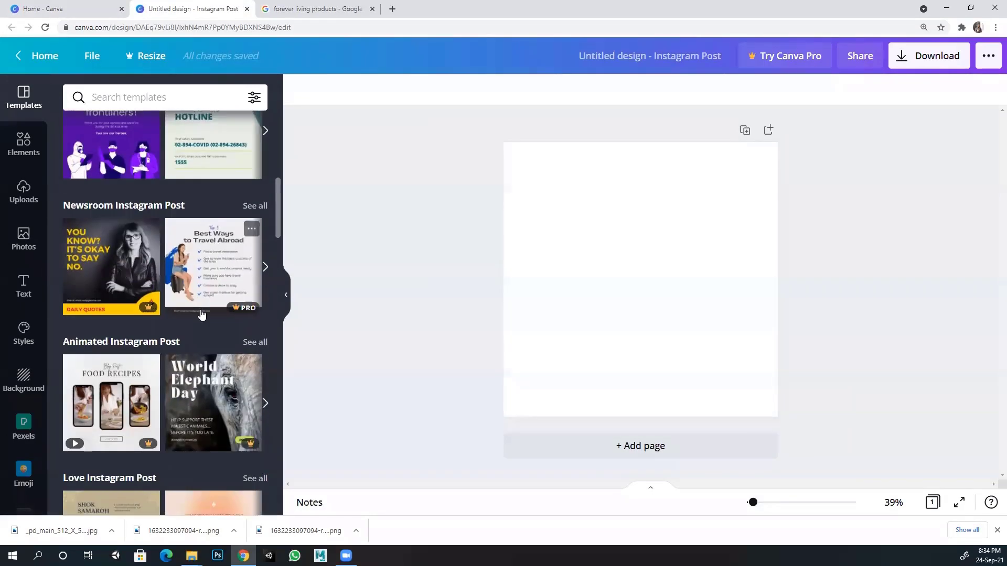
{"action": "left_click", "coordinate": [199, 273]}
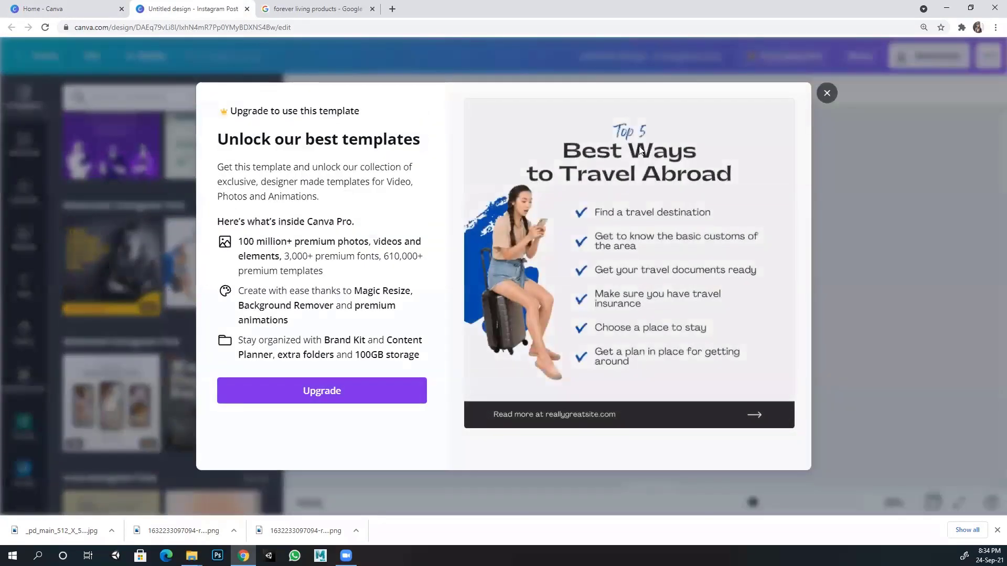
{"action": "left_click", "coordinate": [827, 93]}
{"action": "scroll", "coordinate": [115, 207], "scroll_direction": "down", "scroll_amount": 2}
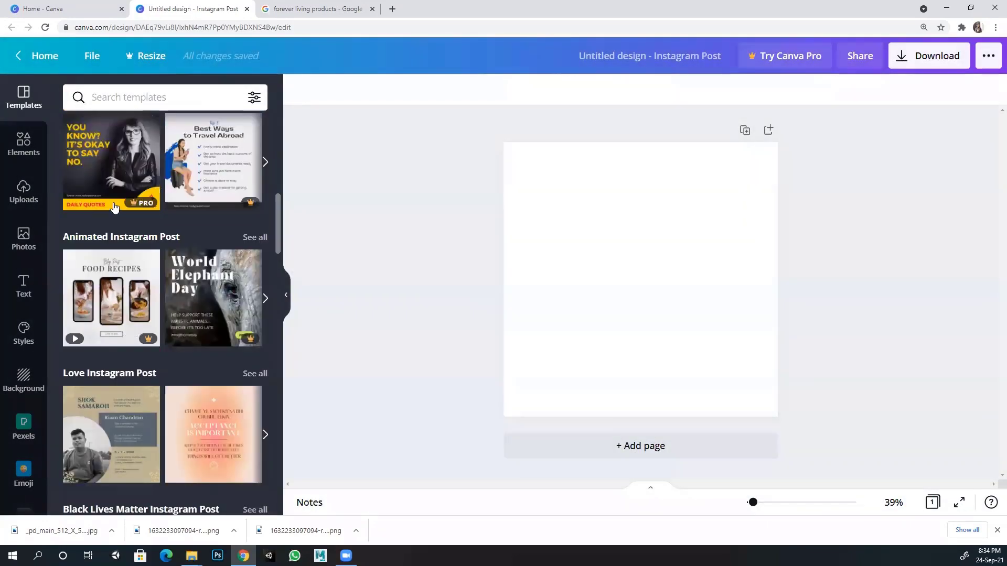
{"action": "scroll", "coordinate": [114, 208], "scroll_direction": "up", "scroll_amount": 1}
{"action": "left_click", "coordinate": [101, 222]}
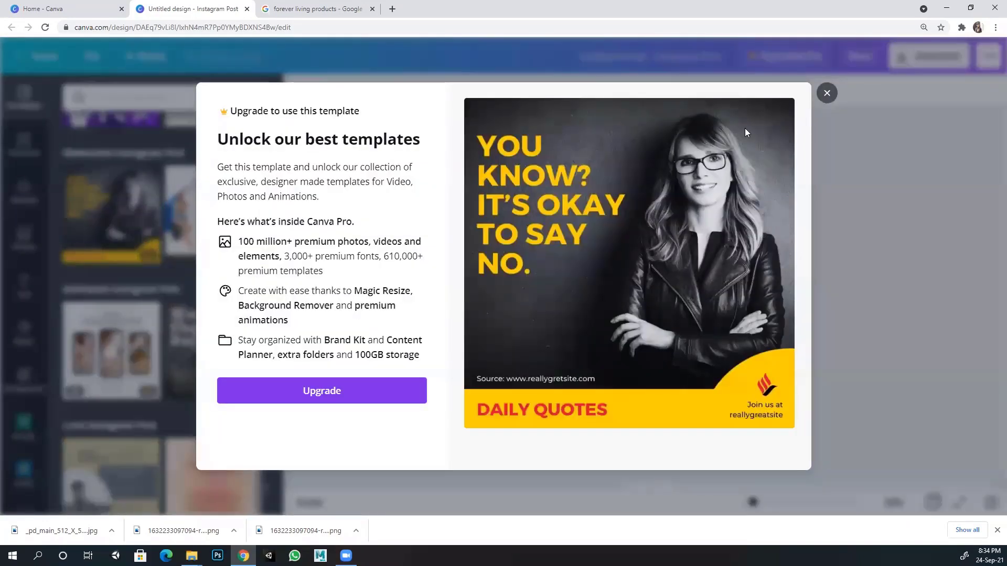
{"action": "left_click", "coordinate": [827, 93]}
{"action": "scroll", "coordinate": [126, 357], "scroll_direction": "down", "scroll_amount": 1}
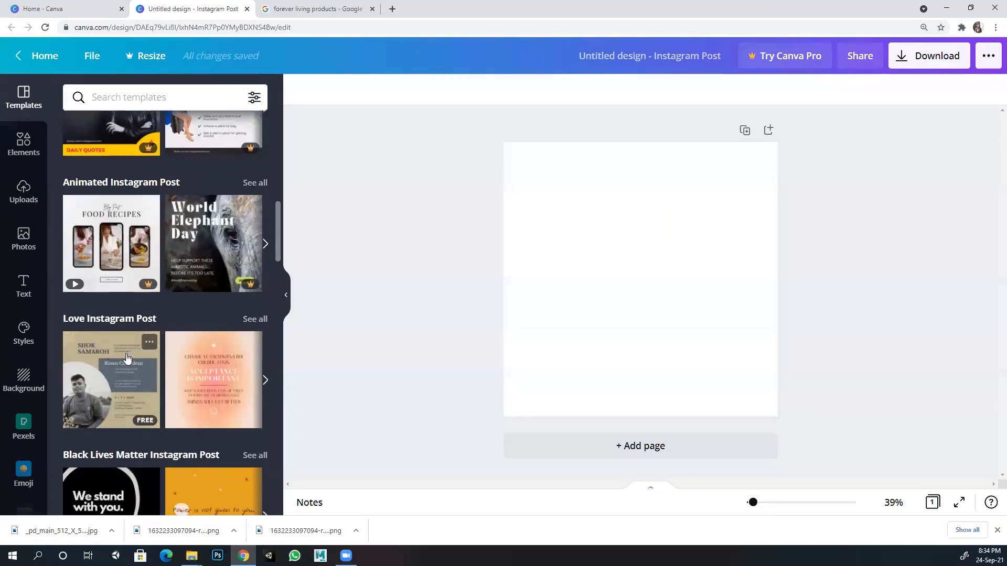
Step: Apply the summer template "good times & tan lines" to the page and delete its headline text
{"action": "scroll", "coordinate": [127, 357], "scroll_direction": "down", "scroll_amount": 8}
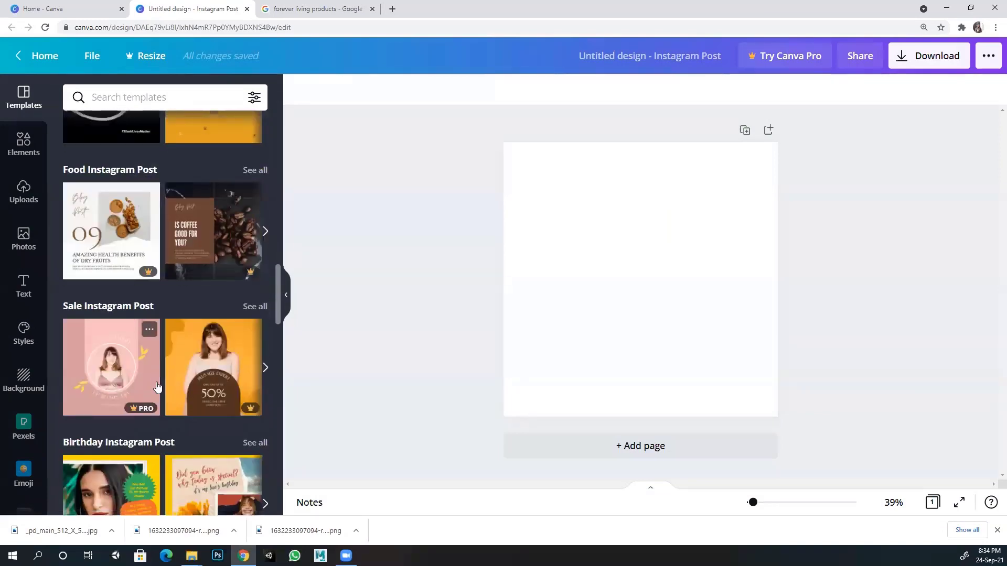
{"action": "scroll", "coordinate": [157, 387], "scroll_direction": "down", "scroll_amount": 4}
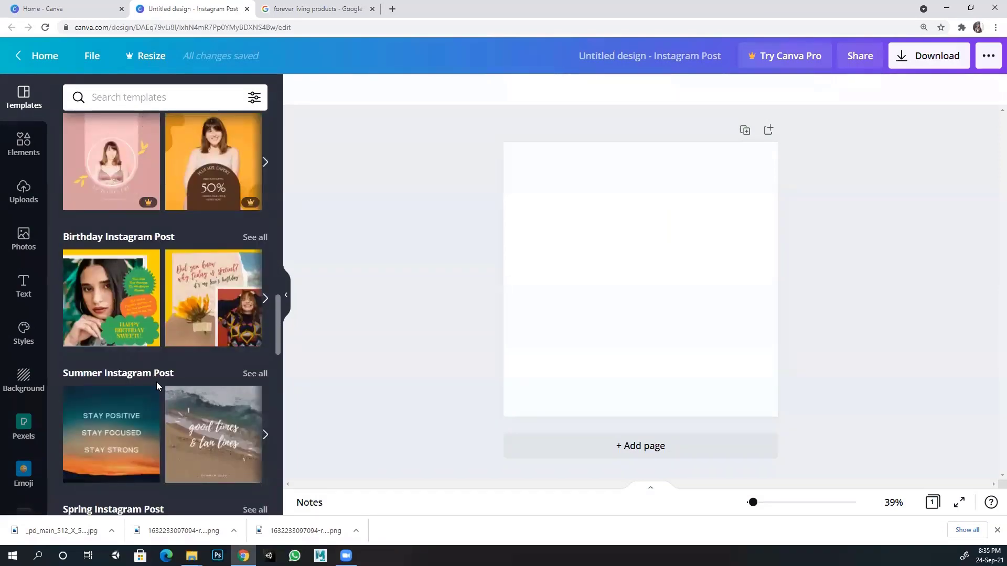
{"action": "scroll", "coordinate": [157, 387], "scroll_direction": "down", "scroll_amount": 2}
{"action": "scroll", "coordinate": [157, 386], "scroll_direction": "up", "scroll_amount": 1}
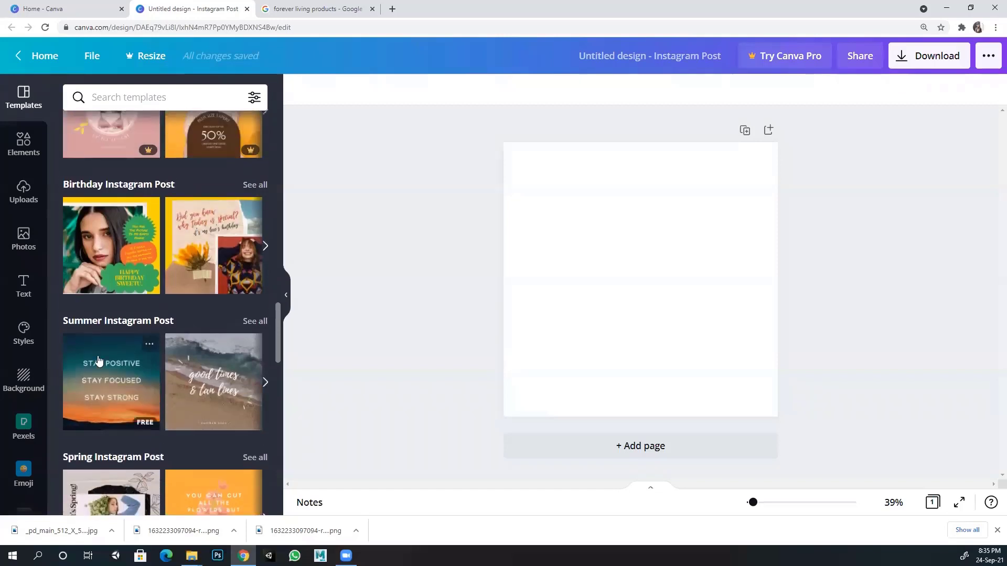
{"action": "left_click", "coordinate": [206, 390]}
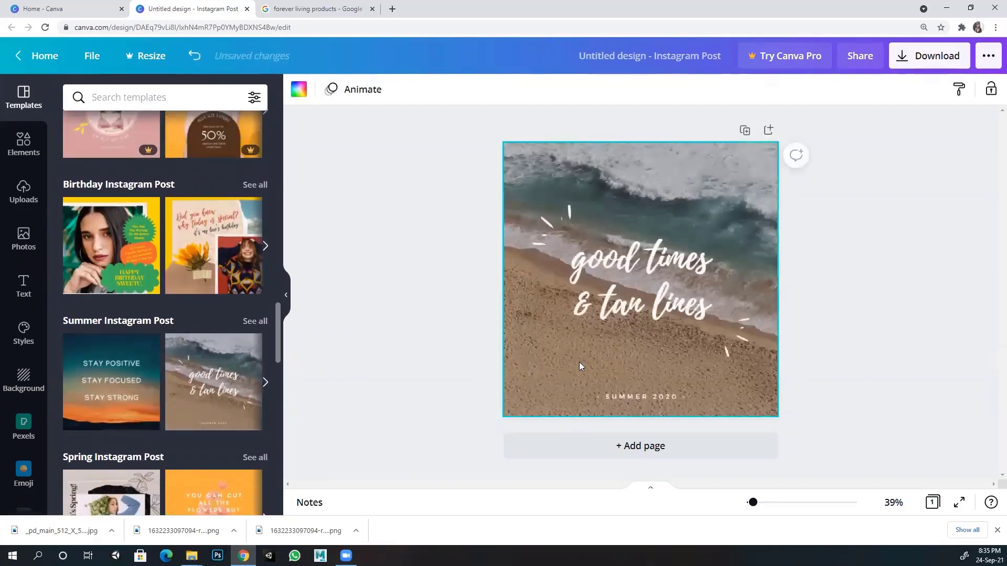
{"action": "left_click", "coordinate": [613, 306]}
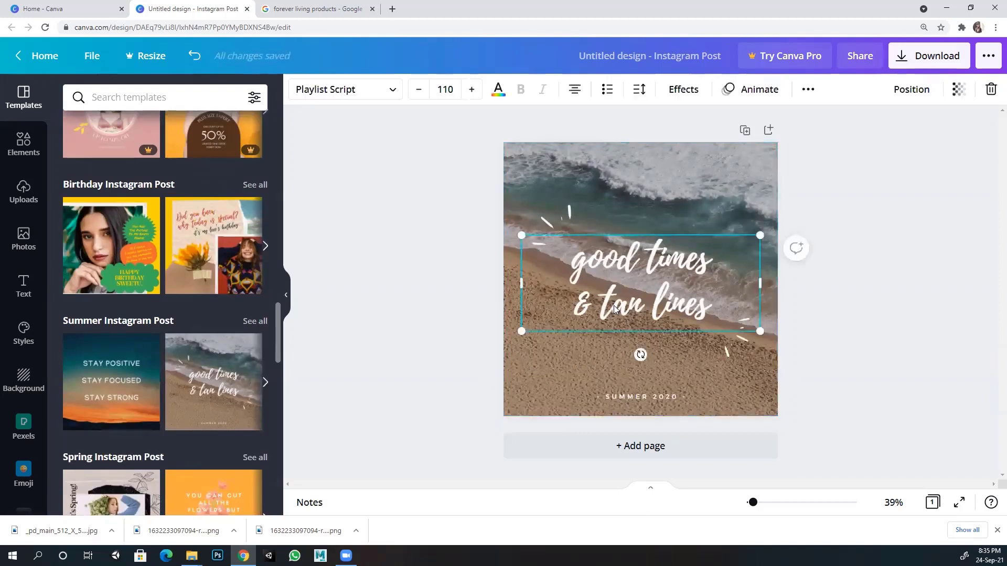
{"action": "key", "text": "Delete"}
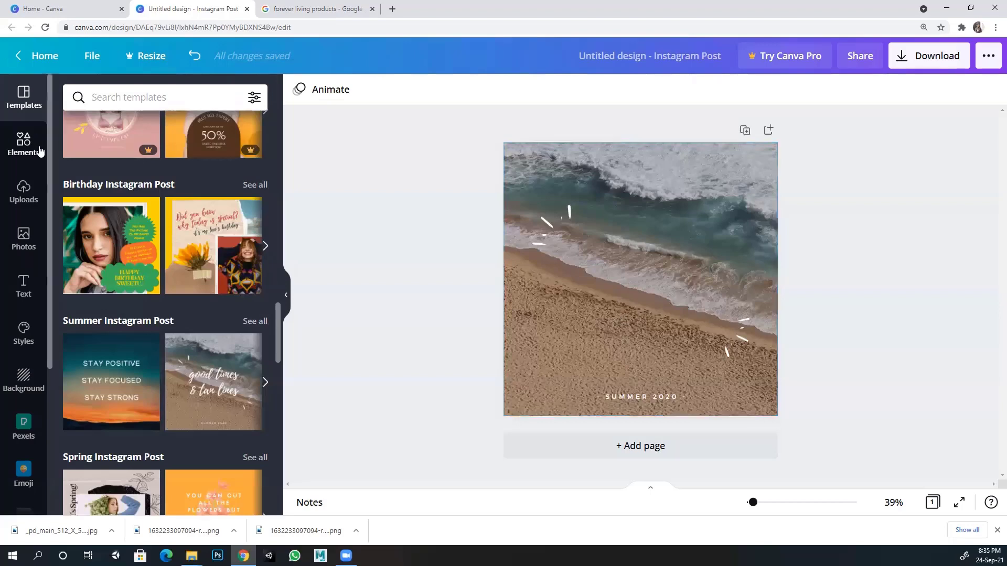
Step: Upload the Aloe Sunscreen JPG from the Desktop and place it on the beach page
{"action": "left_click", "coordinate": [24, 147]}
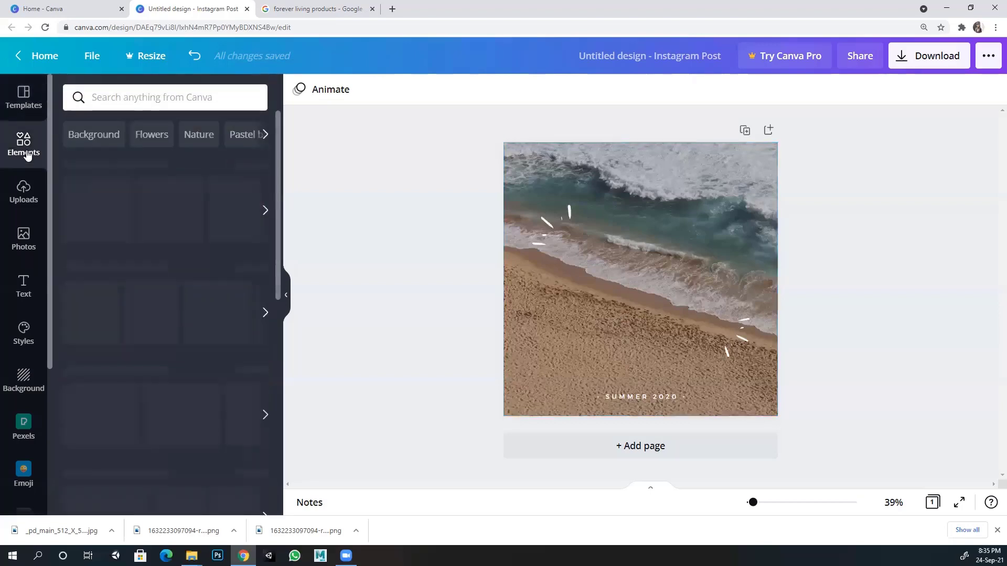
{"action": "left_click", "coordinate": [25, 204]}
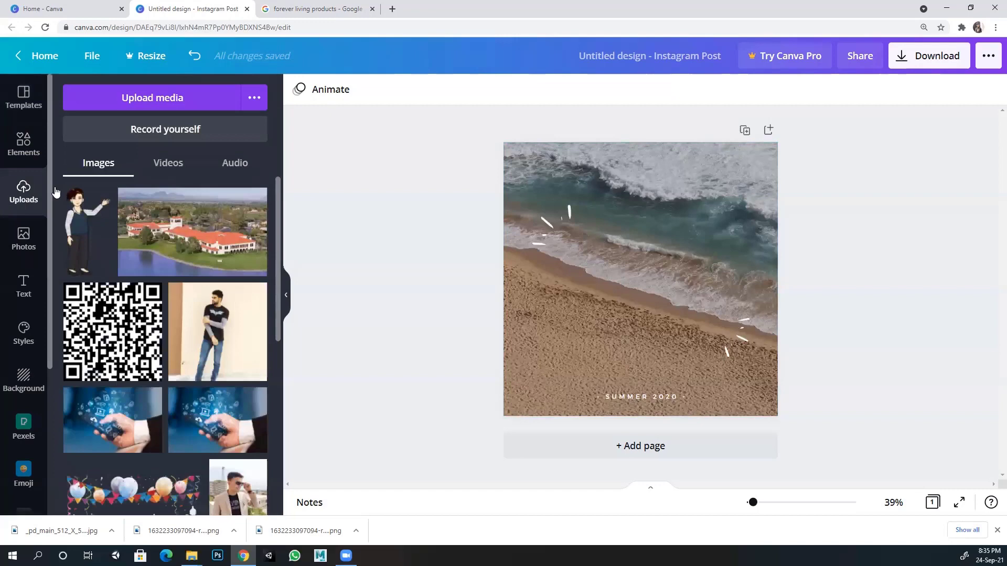
{"action": "left_click", "coordinate": [112, 98]}
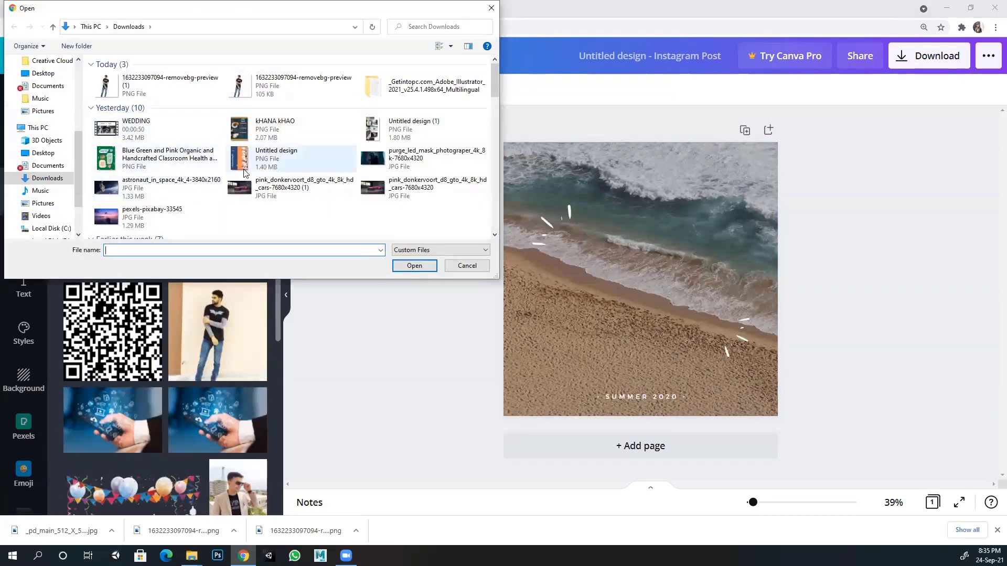
{"action": "scroll", "coordinate": [252, 157], "scroll_direction": "down", "scroll_amount": 5}
{"action": "left_click", "coordinate": [36, 76]}
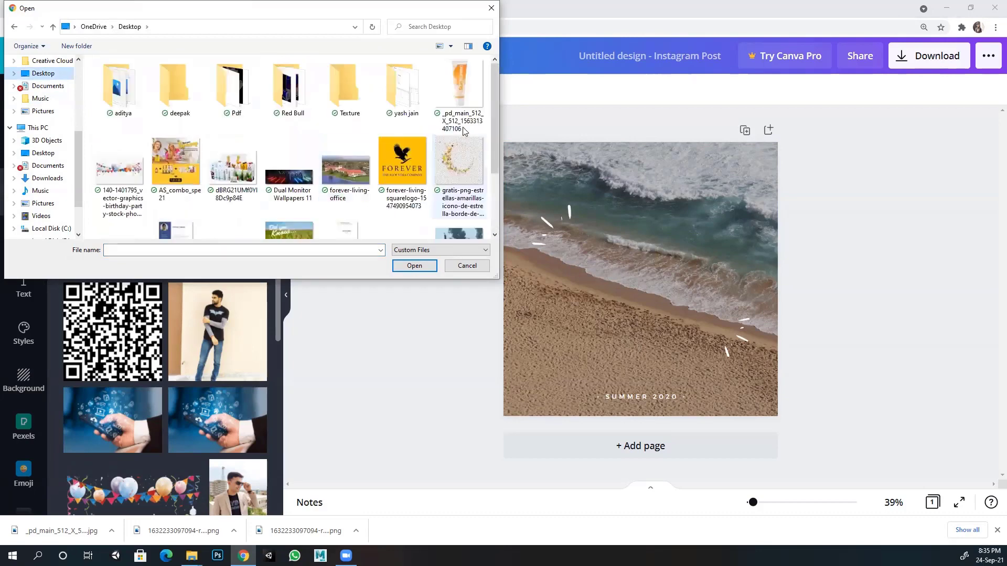
{"action": "left_click", "coordinate": [455, 86]}
{"action": "left_click", "coordinate": [400, 266]}
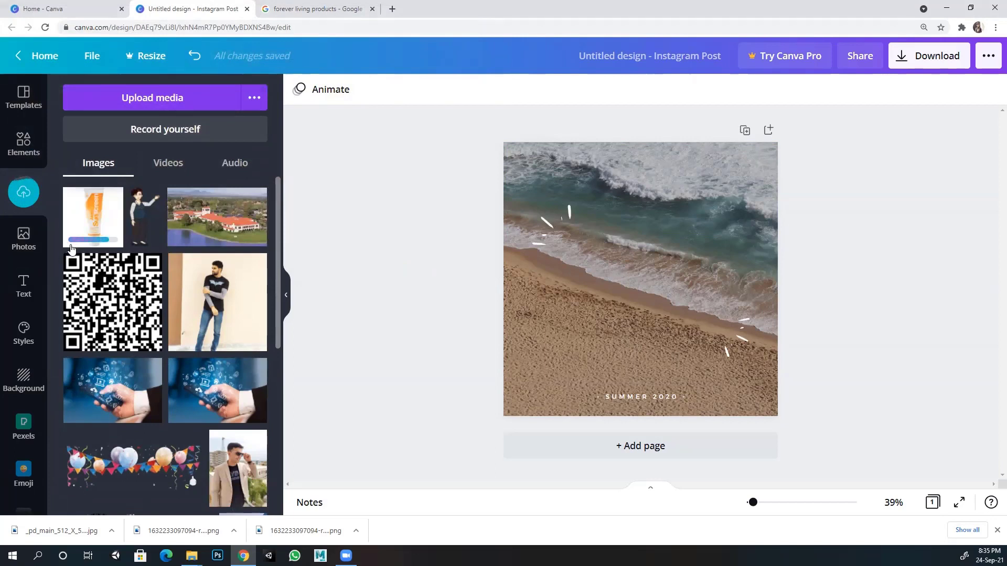
{"action": "left_click", "coordinate": [103, 232]}
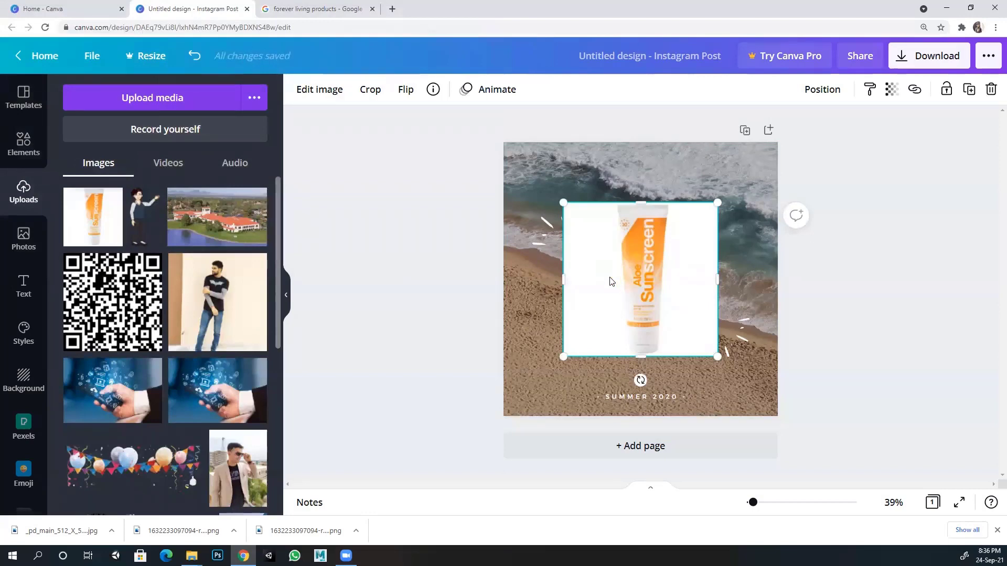
Step: Open remove.bg in a new browser tab and upload the Aloe Sunscreen JPG from the Desktop to remove its background
{"action": "left_click", "coordinate": [392, 9]}
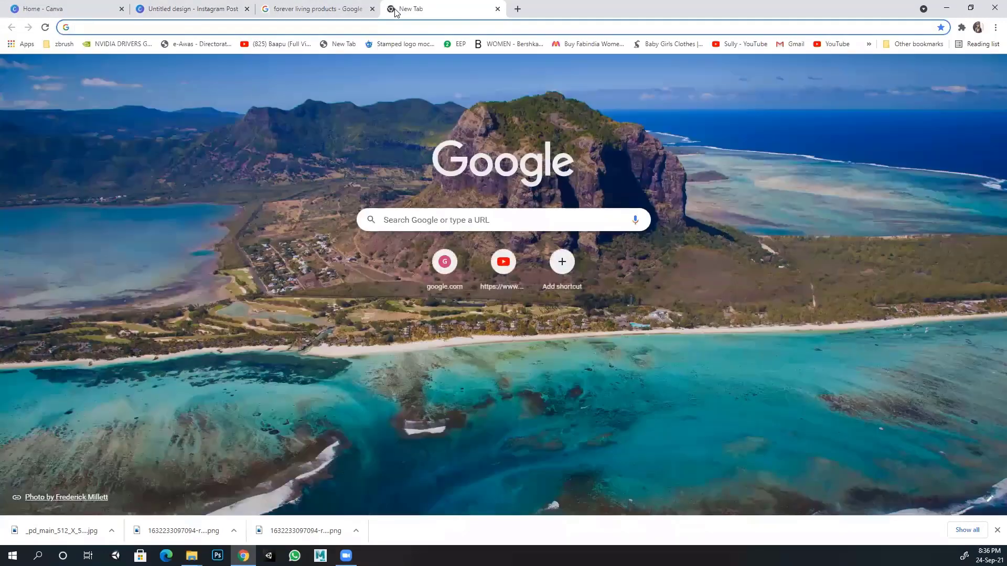
{"action": "type", "text": "rem"}
{"action": "key", "text": "Return"}
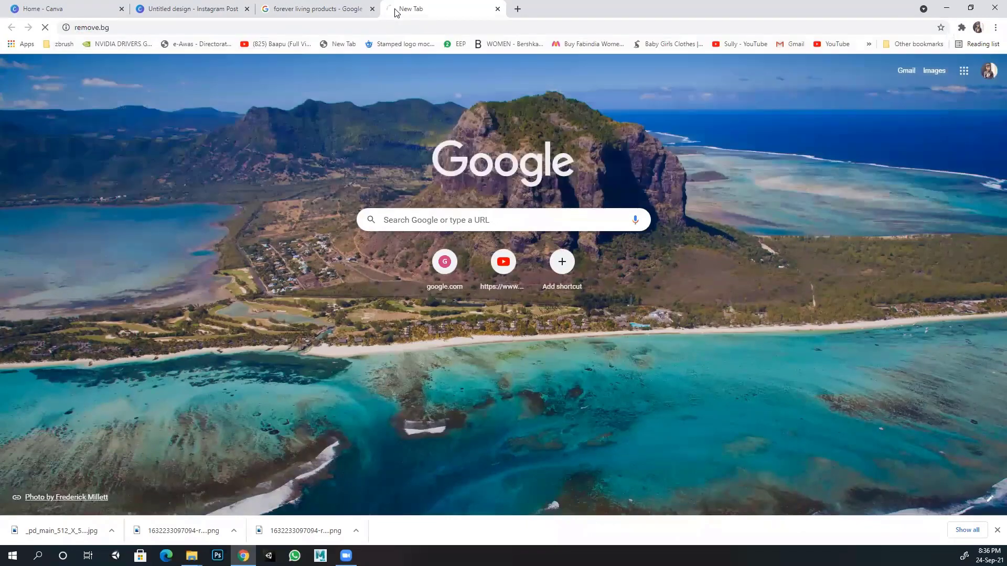
{"action": "left_click", "coordinate": [607, 256]}
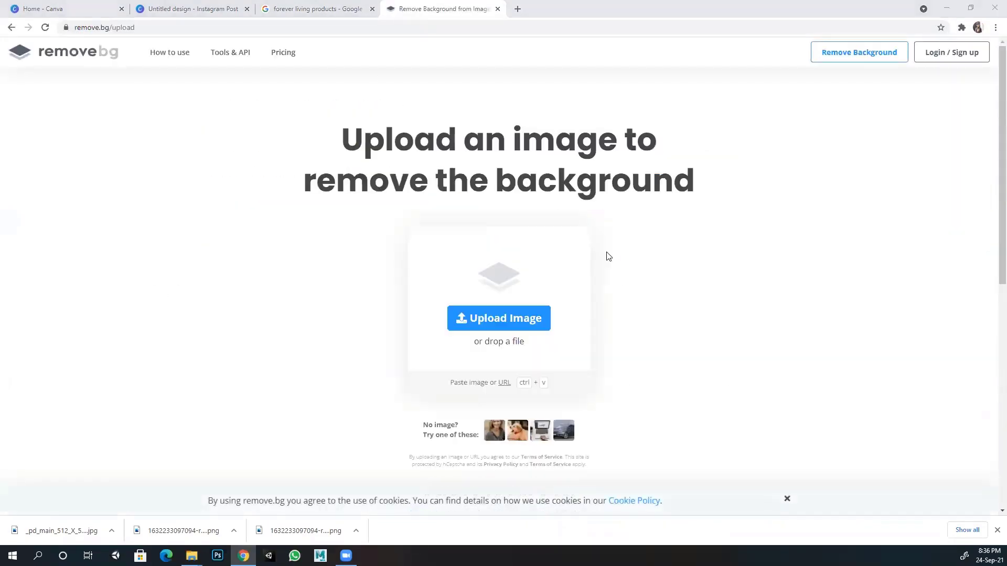
{"action": "left_click", "coordinate": [458, 126]}
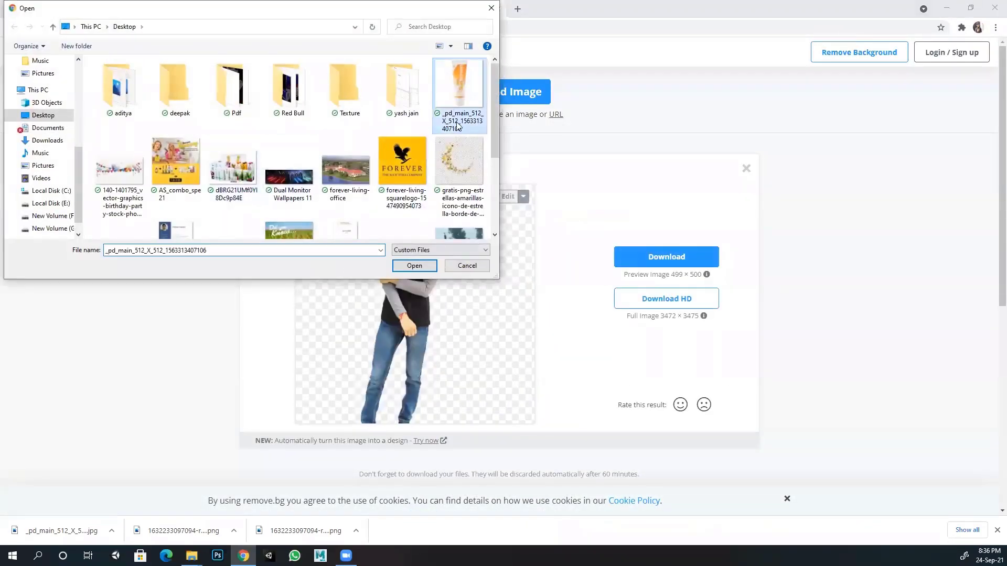
{"action": "left_click", "coordinate": [409, 266]}
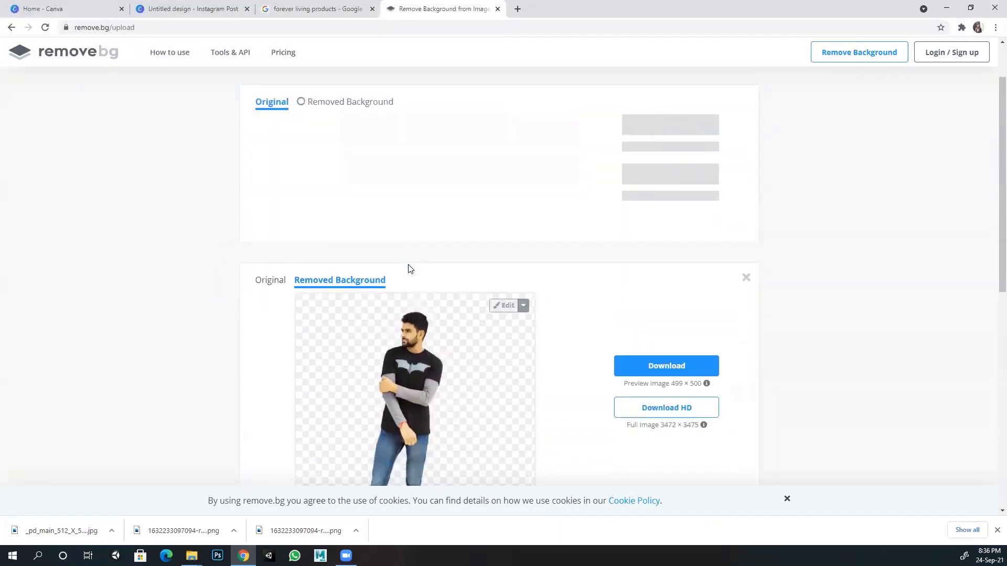
{"action": "scroll", "coordinate": [408, 208], "scroll_direction": "up", "scroll_amount": 2}
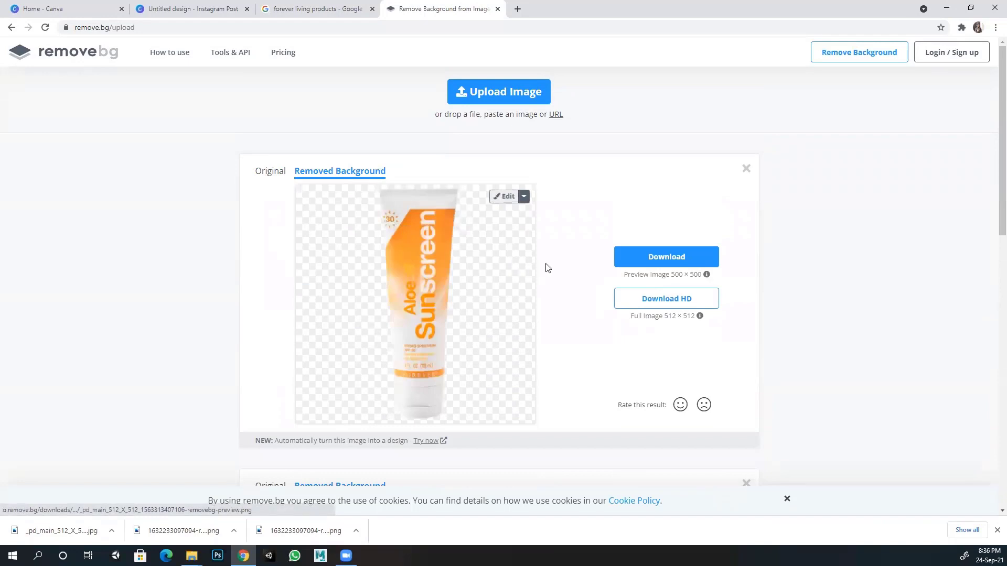
Step: Download the background-free sunscreen image at preview size, show the file in its folder, and dismiss the offer to use it in Canva
{"action": "left_click", "coordinate": [650, 258]}
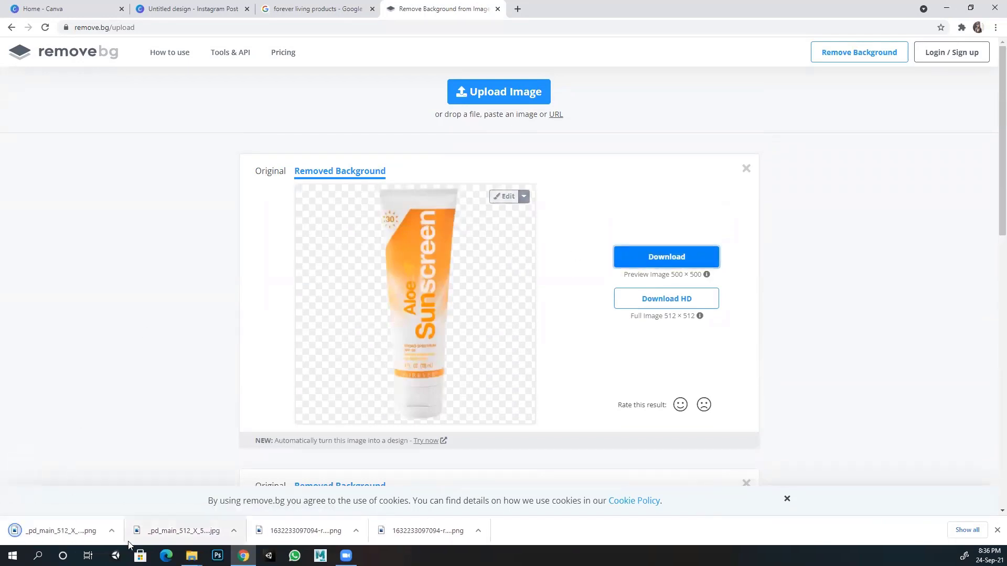
{"action": "left_click", "coordinate": [111, 532]}
{"action": "left_click", "coordinate": [118, 497]}
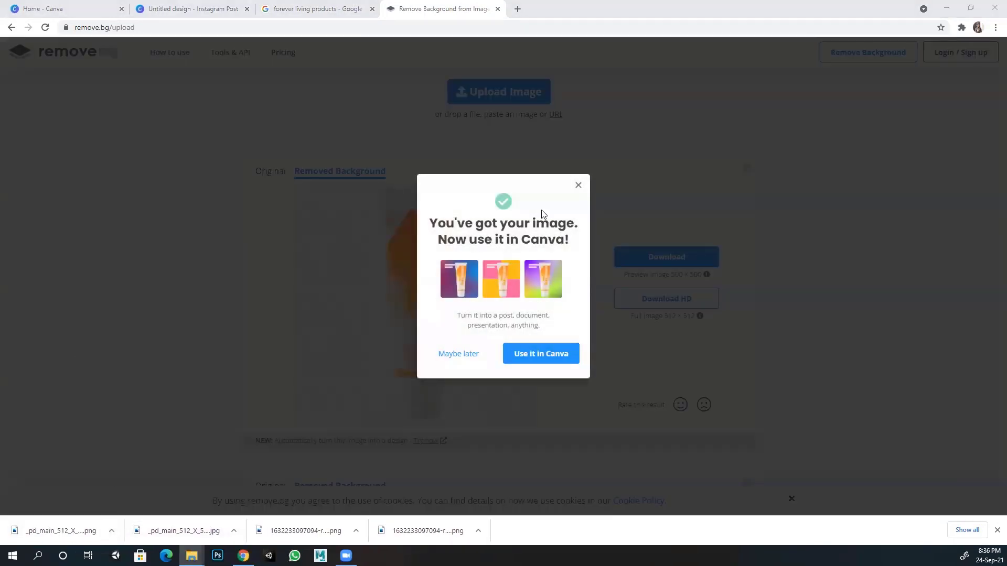
{"action": "left_click", "coordinate": [579, 187]}
Step: Return to the Canva design and upload the sunscreen removebg-preview PNG from the Downloads folder
{"action": "left_click", "coordinate": [189, 11]}
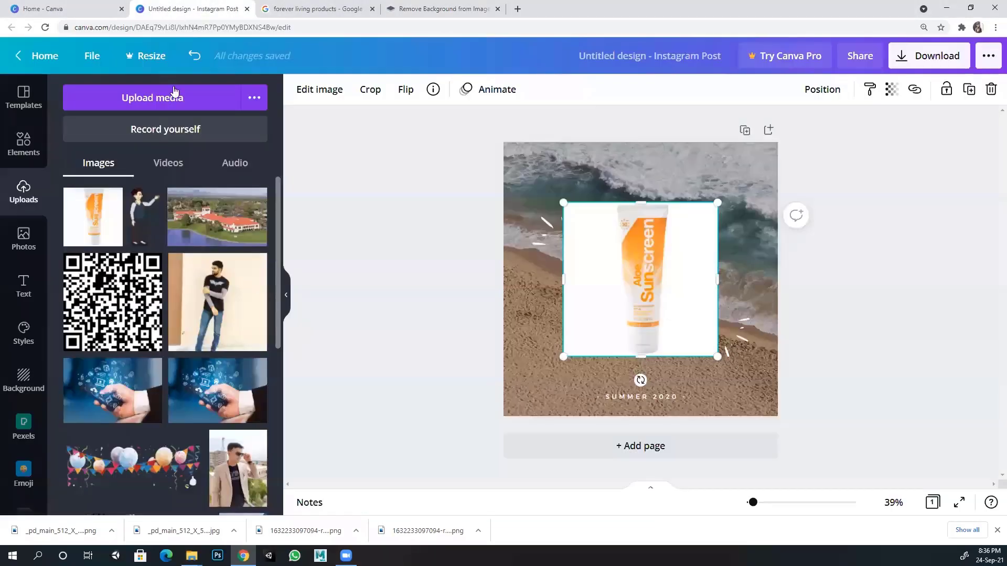
{"action": "left_click", "coordinate": [132, 104]}
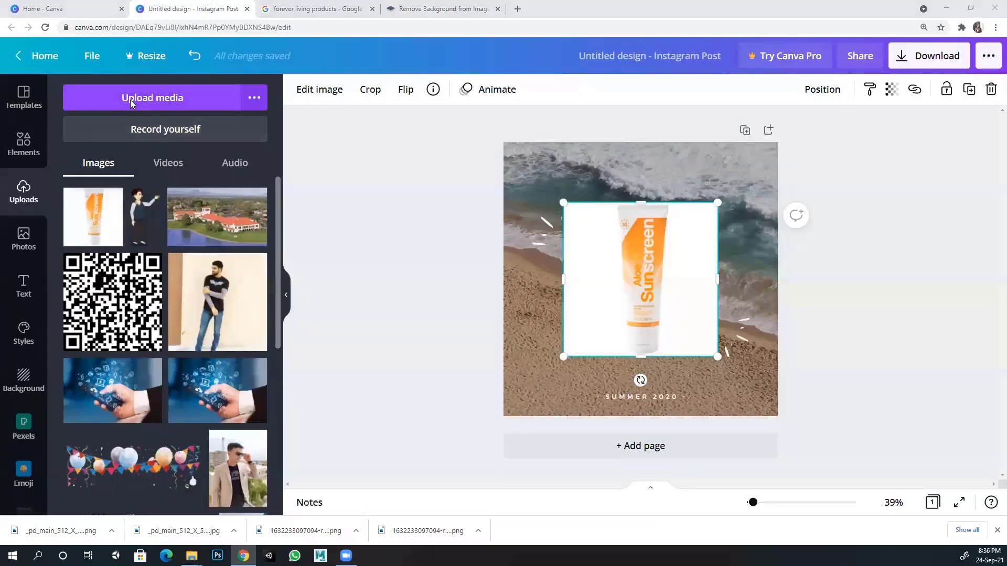
{"action": "scroll", "coordinate": [120, 122], "scroll_direction": "down", "scroll_amount": 3}
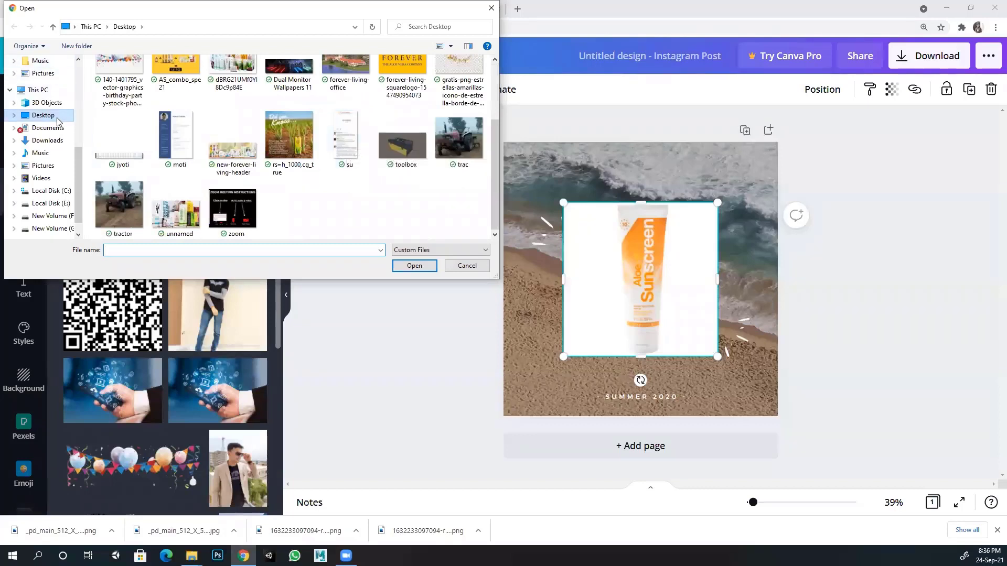
{"action": "scroll", "coordinate": [55, 90], "scroll_direction": "up", "scroll_amount": 2}
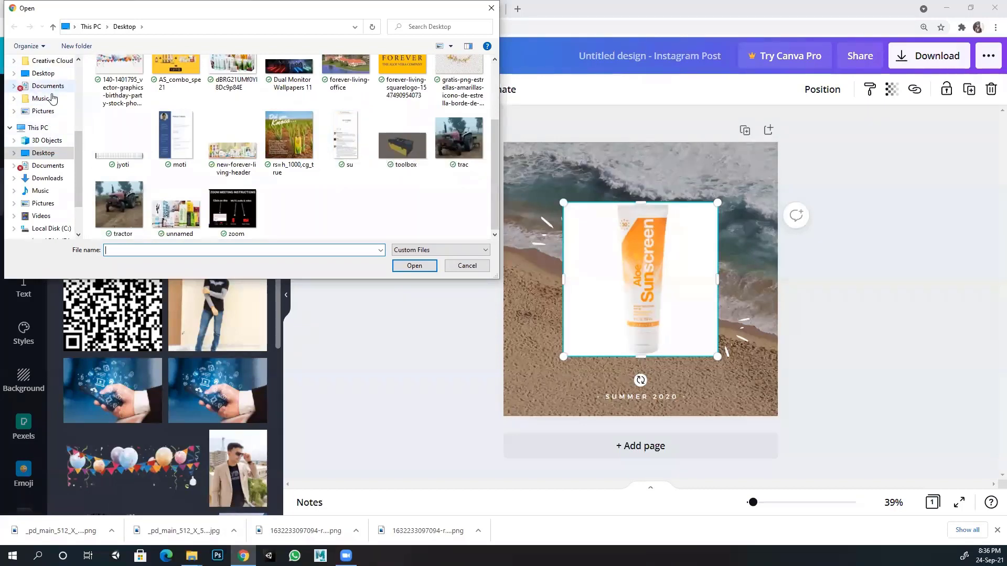
{"action": "scroll", "coordinate": [52, 98], "scroll_direction": "down", "scroll_amount": 1}
{"action": "left_click", "coordinate": [46, 153]}
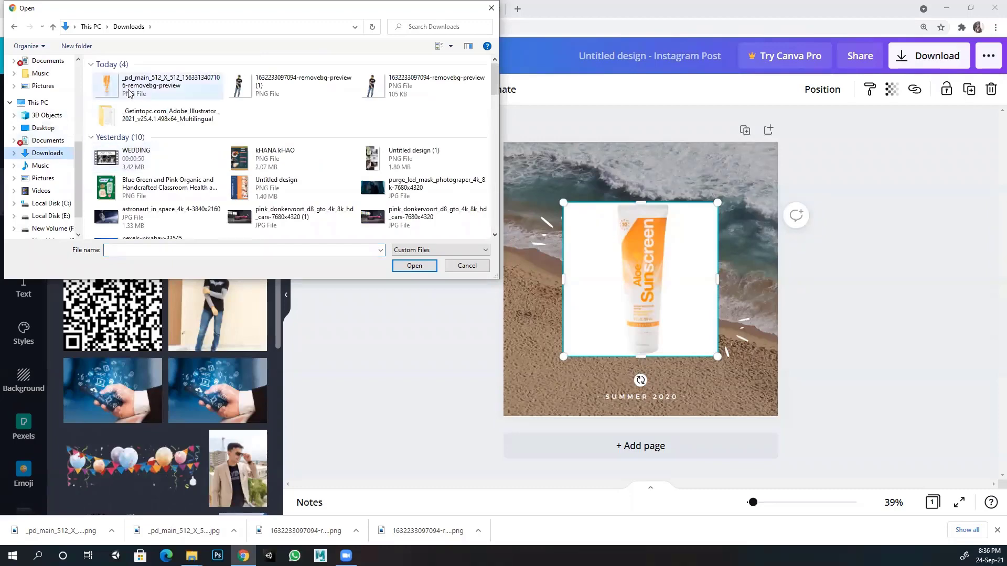
{"action": "left_click", "coordinate": [130, 92]}
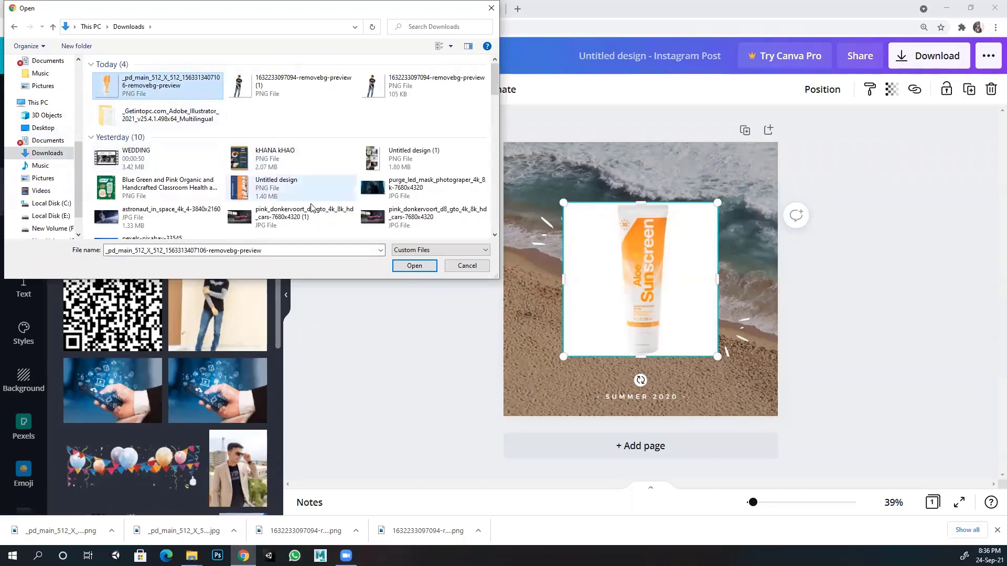
{"action": "left_click", "coordinate": [407, 266]}
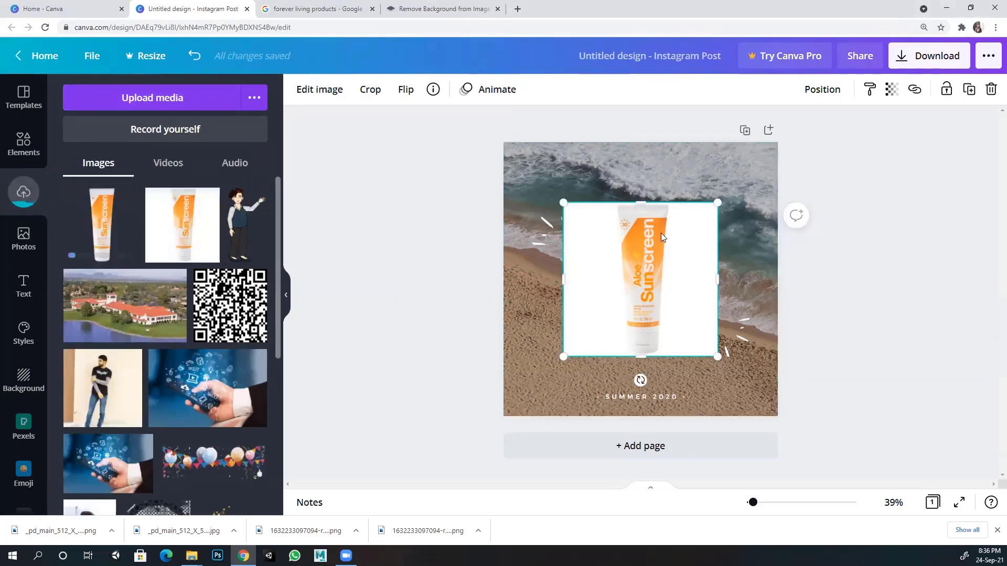
Step: Replace the white-background sunscreen picture on the page with the background-free upload and enlarge it up to the page's upper-right corner
{"action": "key", "text": "Delete"}
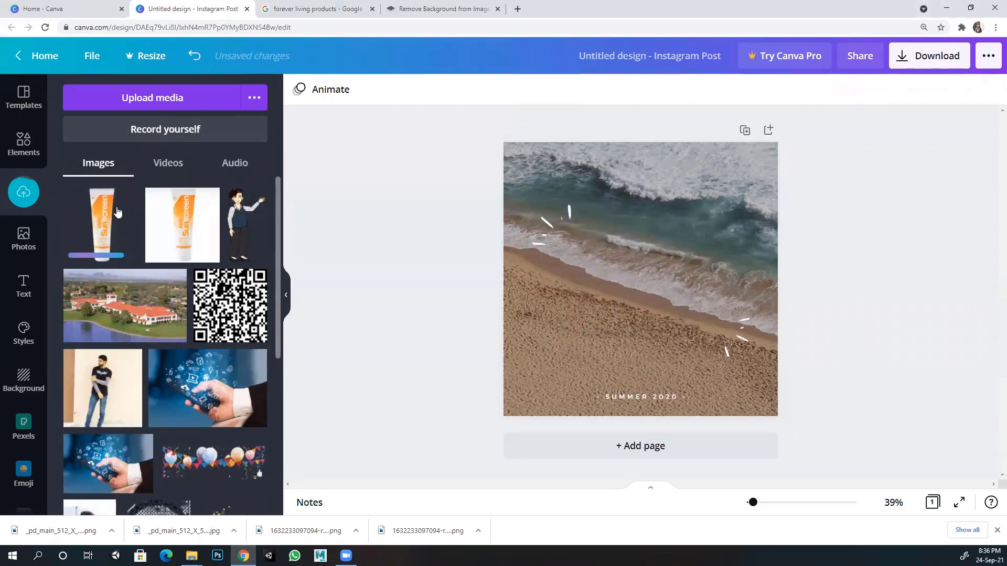
{"action": "left_click", "coordinate": [90, 229]}
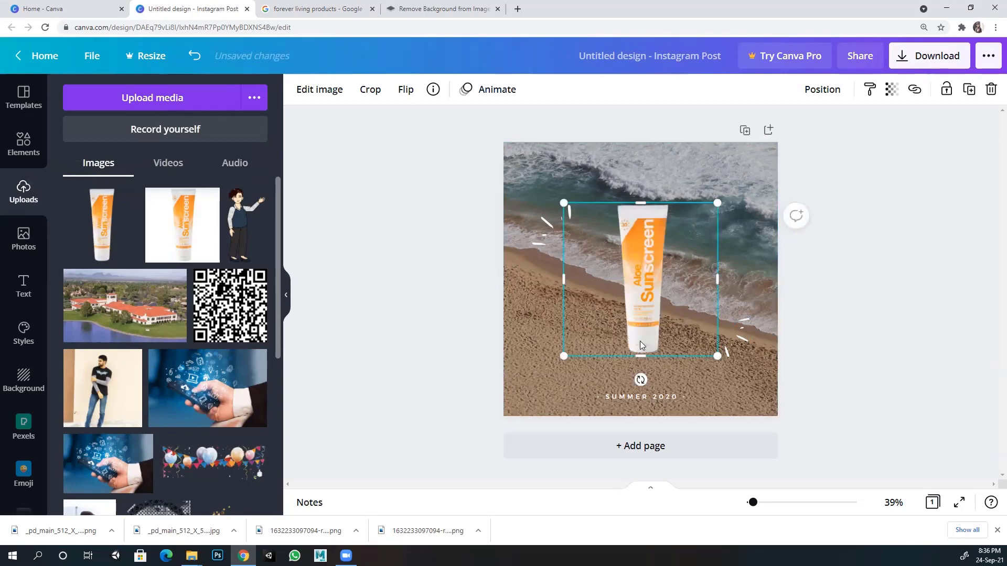
{"action": "mouse_move", "coordinate": [640, 341]}
{"action": "left_mouse_down"}
{"action": "mouse_move", "coordinate": [640, 308]}
{"action": "mouse_move", "coordinate": [630, 327]}
{"action": "left_mouse_up"}
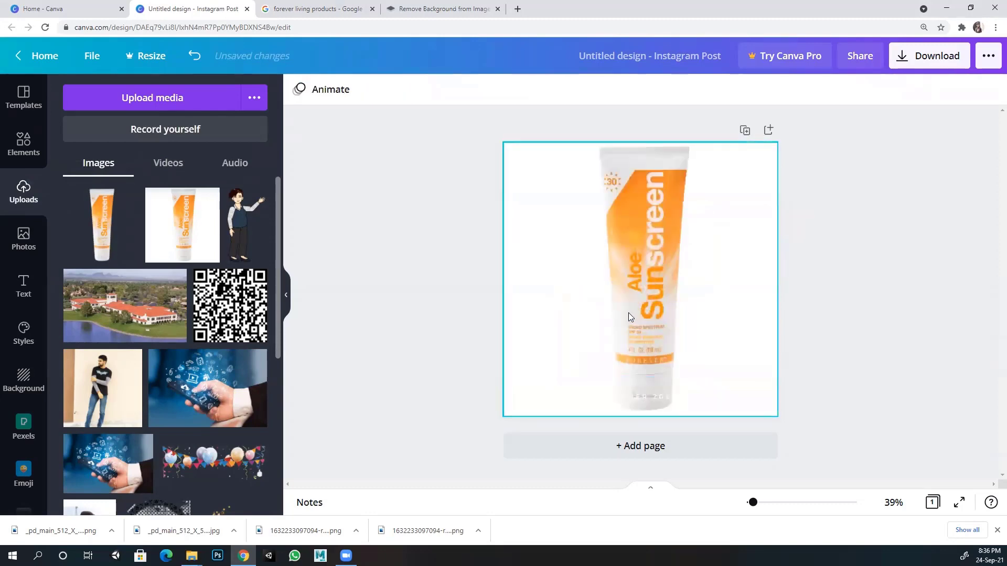
{"action": "key", "text": "ctrl+z"}
{"action": "left_click", "coordinate": [656, 246]}
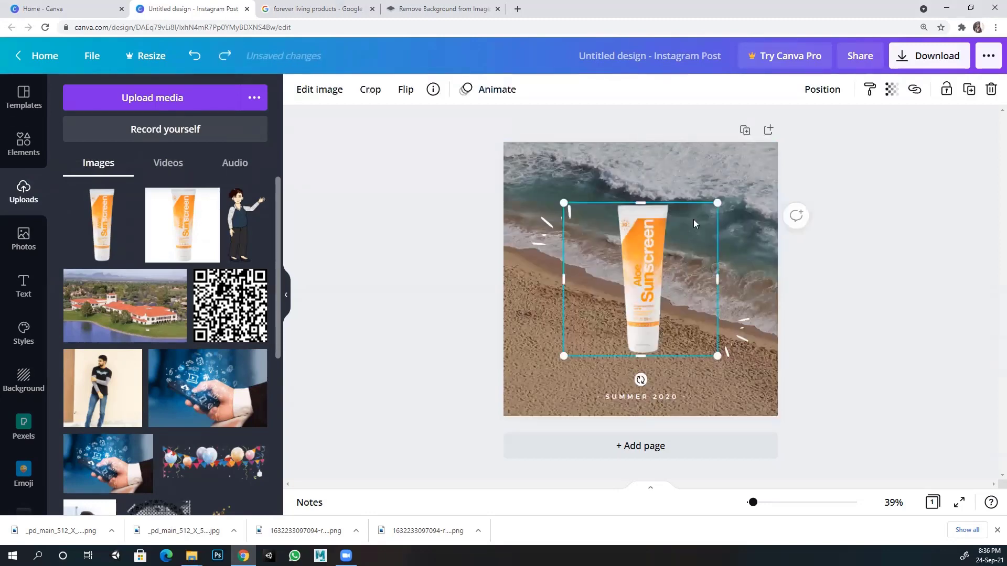
{"action": "left_click_drag", "start_coordinate": [716, 204], "coordinate": [776, 144]}
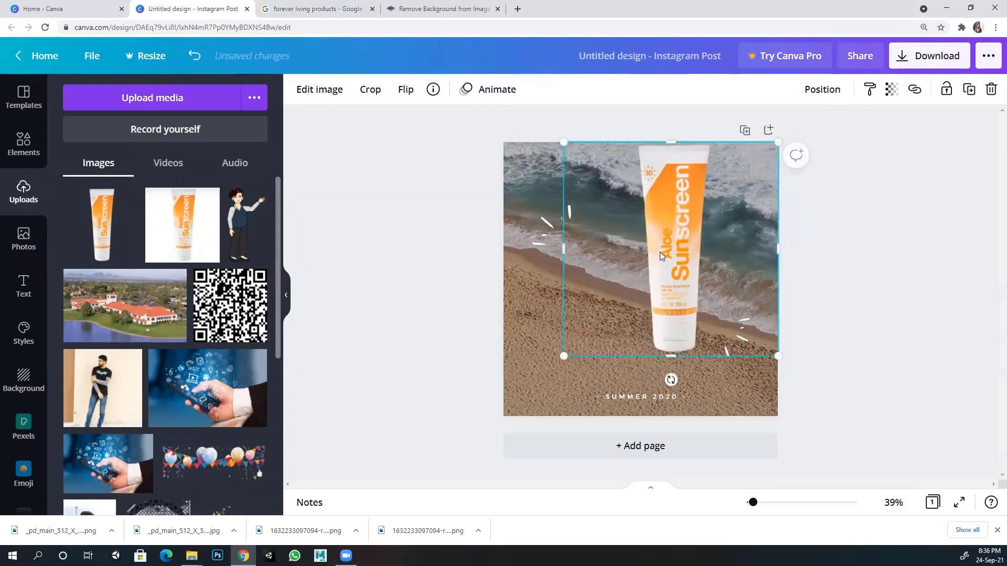
Step: Try to move the enlarged sunscreen picture toward the page centre, undoing each drop into the background
{"action": "left_click_drag", "start_coordinate": [660, 252], "coordinate": [631, 273]}
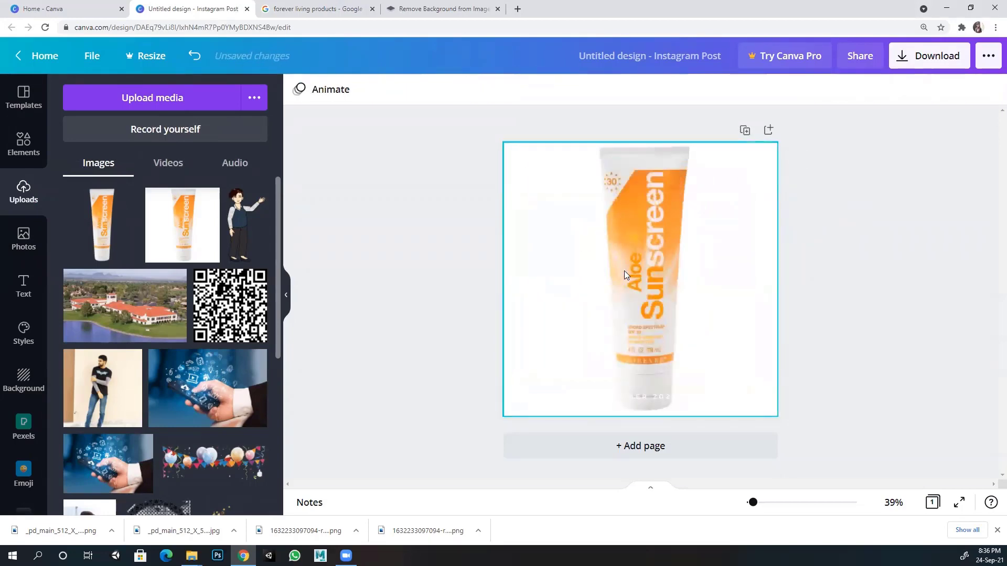
{"action": "key", "text": "ctrl+z"}
{"action": "mouse_move", "coordinate": [664, 245]}
{"action": "left_mouse_down"}
{"action": "mouse_move", "coordinate": [651, 251]}
{"action": "mouse_move", "coordinate": [660, 249]}
{"action": "left_mouse_up"}
{"action": "key", "text": "ctrl+z"}
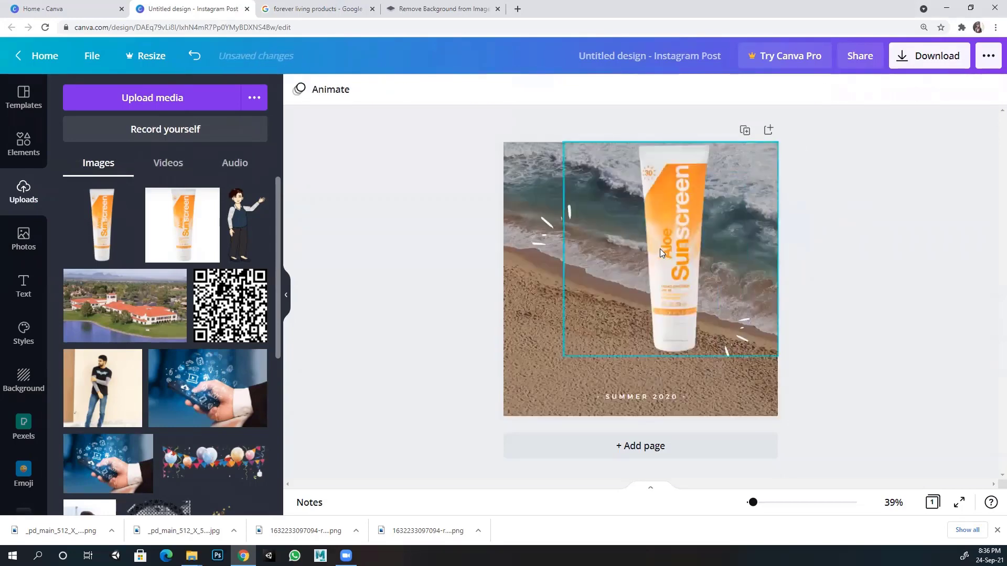
Step: Crop the sunscreen picture inward from its upper-left corner and apply the crop
{"action": "double_click", "coordinate": [683, 224]}
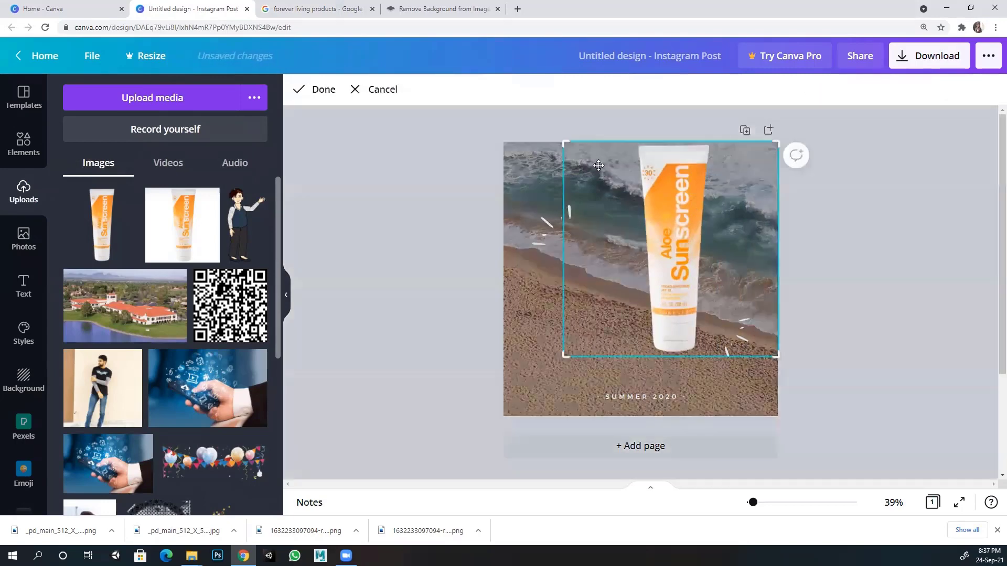
{"action": "left_click_drag", "start_coordinate": [575, 150], "coordinate": [614, 183]}
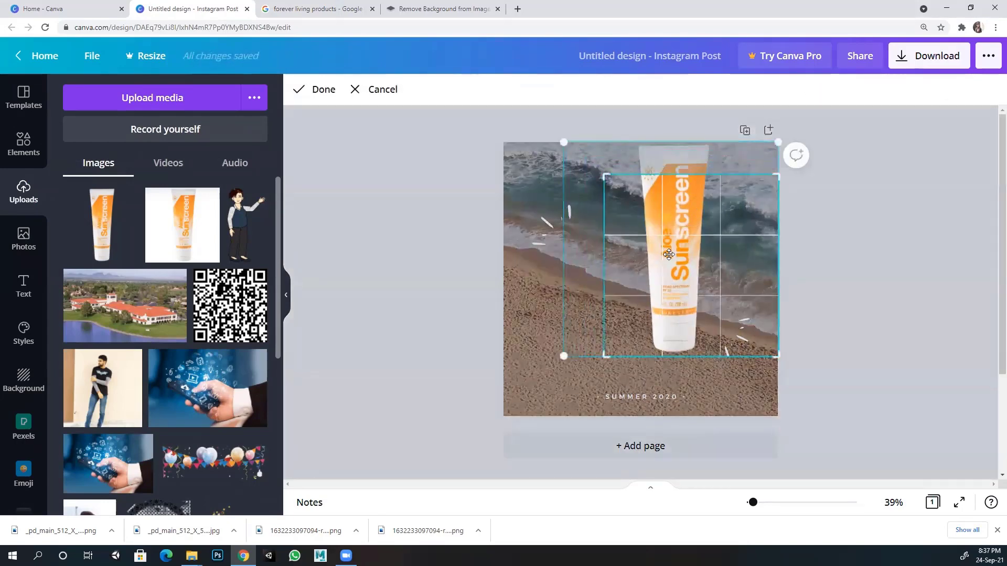
{"action": "left_click_drag", "start_coordinate": [665, 255], "coordinate": [656, 218]}
{"action": "left_click", "coordinate": [465, 204]}
{"action": "left_click", "coordinate": [679, 232]}
{"action": "key", "text": "ctrl+z"}
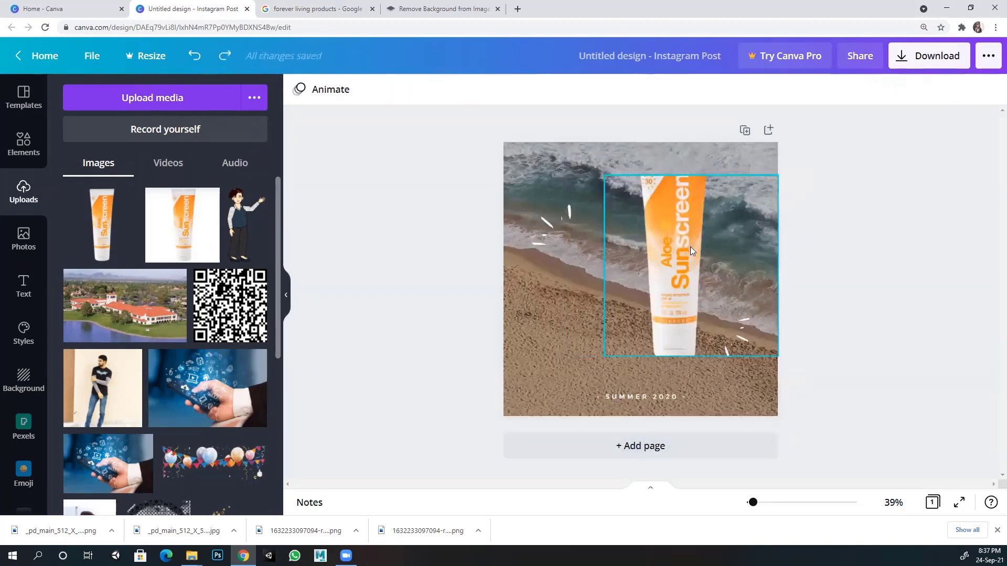
Step: Try to shift the beach background photo and bring it back over the page
{"action": "left_click", "coordinate": [538, 175]}
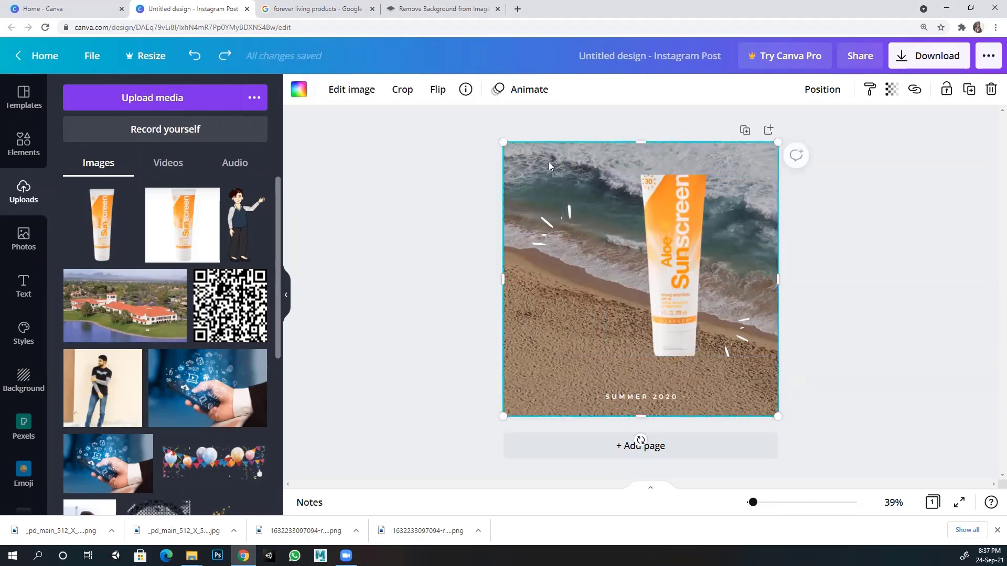
{"action": "left_click_drag", "start_coordinate": [551, 177], "coordinate": [523, 165]}
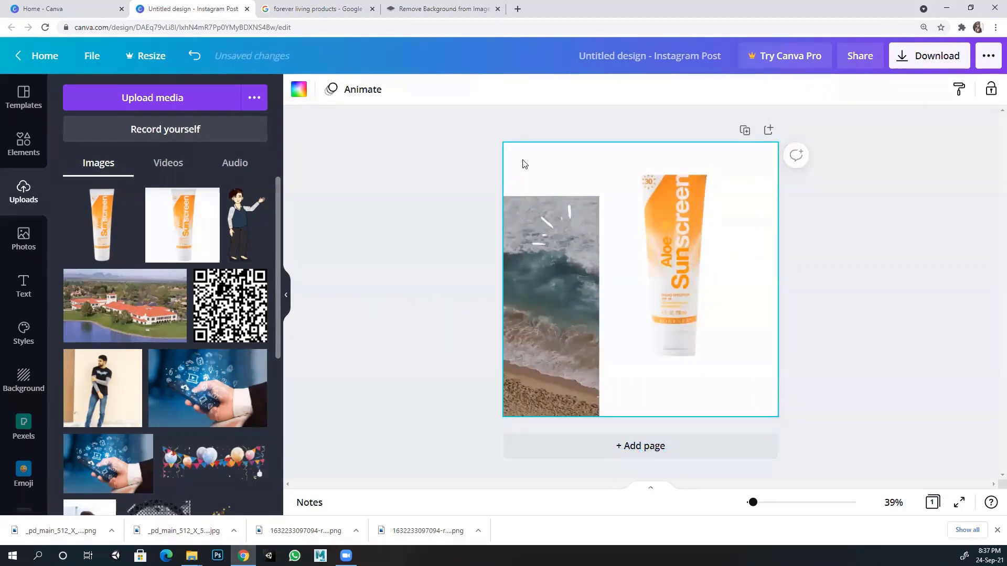
{"action": "left_click_drag", "start_coordinate": [543, 240], "coordinate": [714, 280]}
{"action": "left_click", "coordinate": [673, 257]}
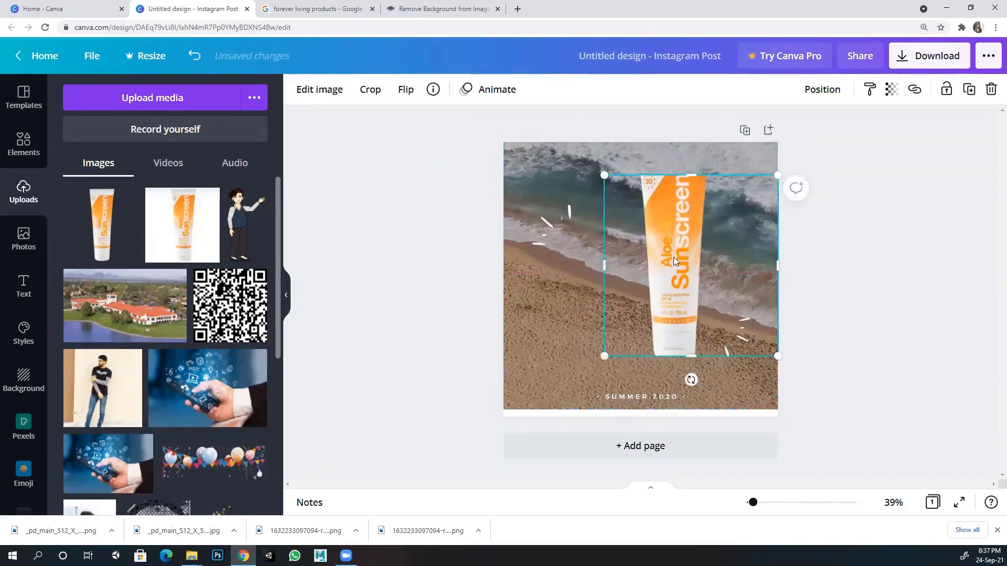
Step: Try to move the cropped sunscreen picture toward the page's left half and undo its drop into the background frame
{"action": "left_click_drag", "start_coordinate": [671, 253], "coordinate": [601, 255]}
{"action": "key", "text": "ctrl+z"}
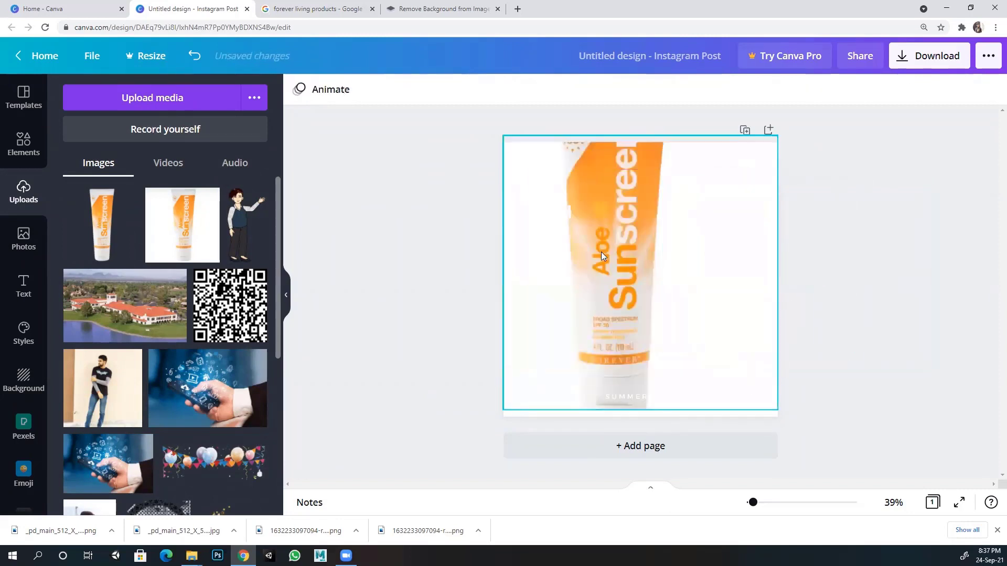
{"action": "left_click", "coordinate": [602, 239]}
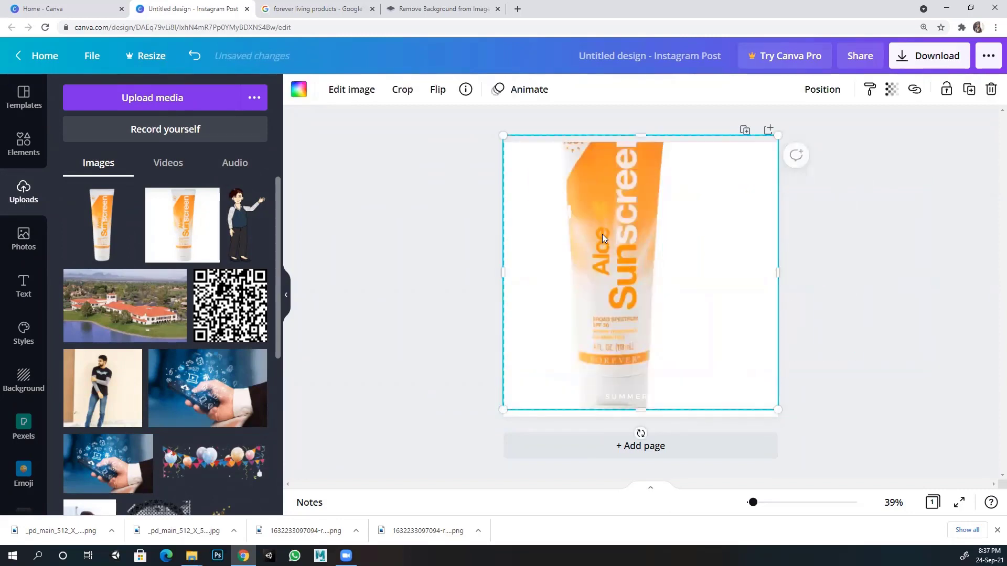
{"action": "key", "text": "ctrl+z"}
{"action": "key", "text": "ctrl+y"}
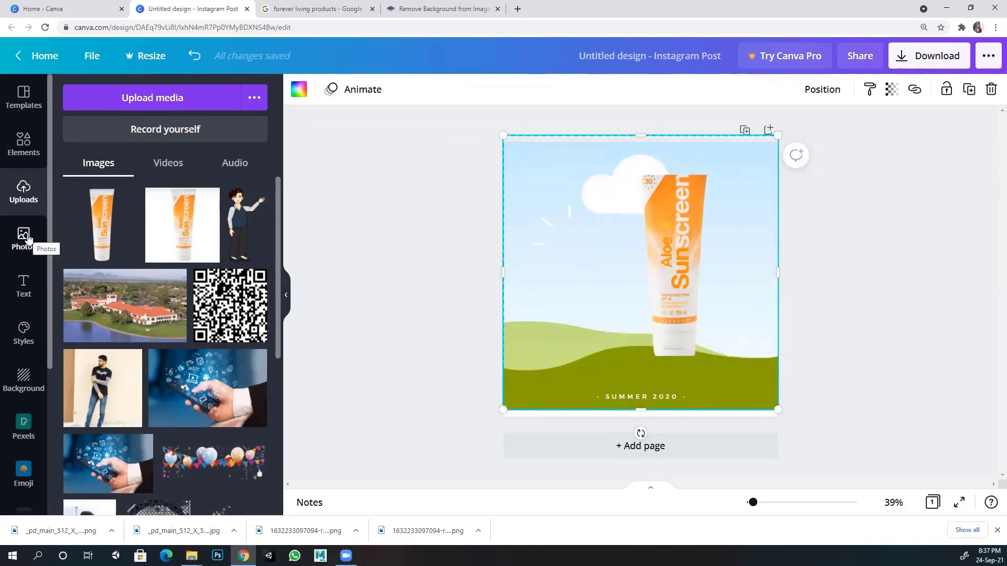
Step: Browse the elements library down to the frames and grids
{"action": "left_click", "coordinate": [23, 152]}
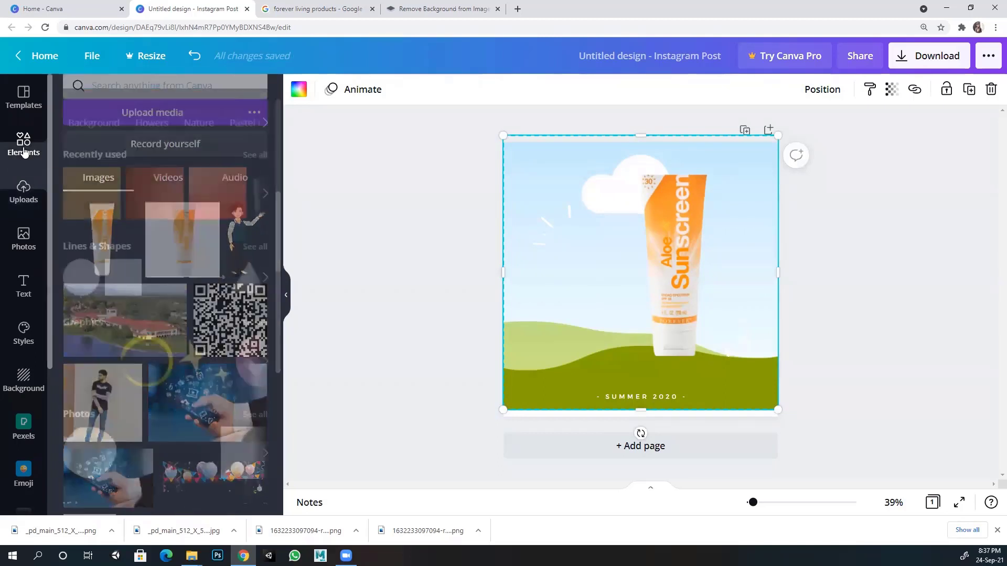
{"action": "scroll", "coordinate": [120, 369], "scroll_direction": "down", "scroll_amount": 1}
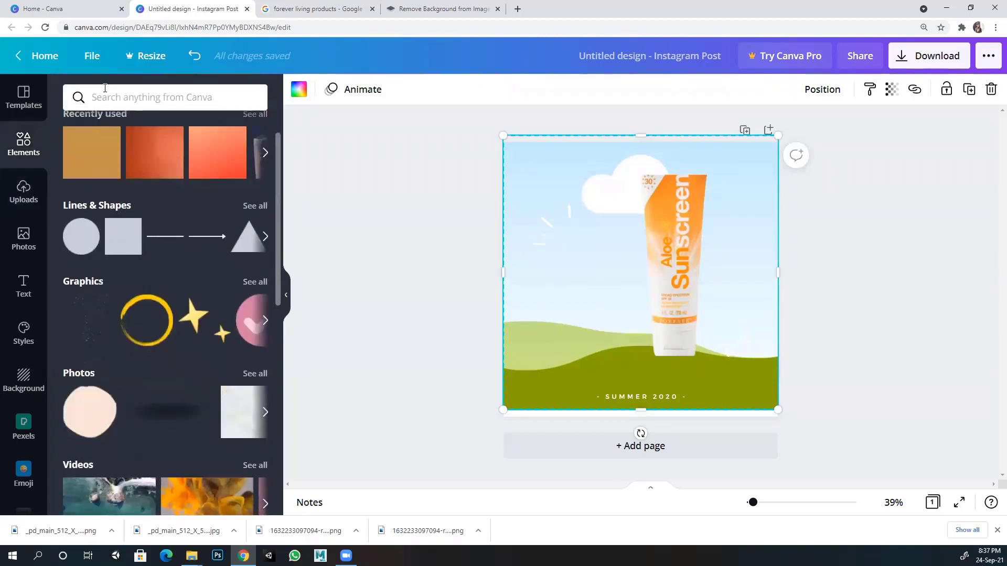
{"action": "scroll", "coordinate": [119, 260], "scroll_direction": "up", "scroll_amount": 1}
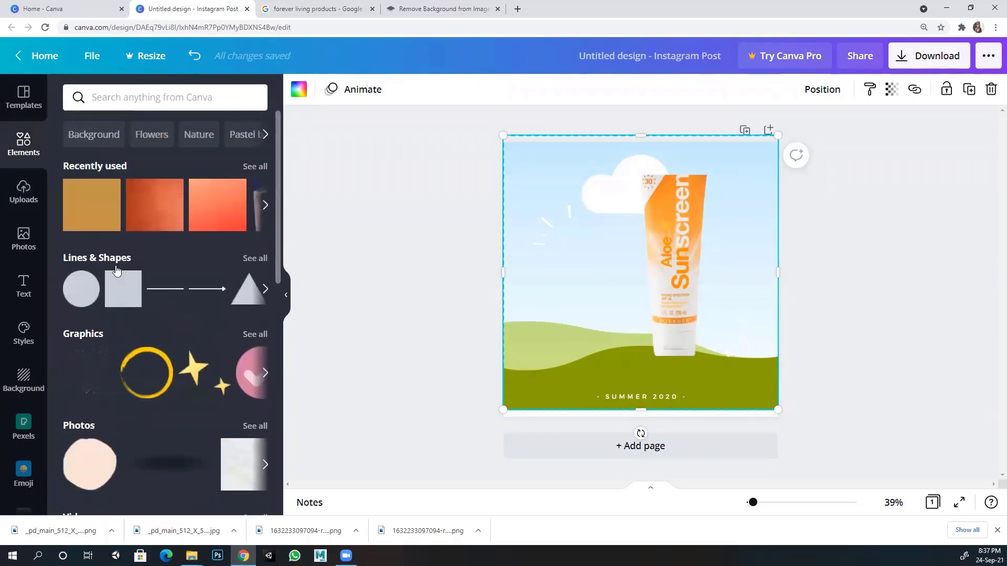
{"action": "scroll", "coordinate": [116, 270], "scroll_direction": "down", "scroll_amount": 8}
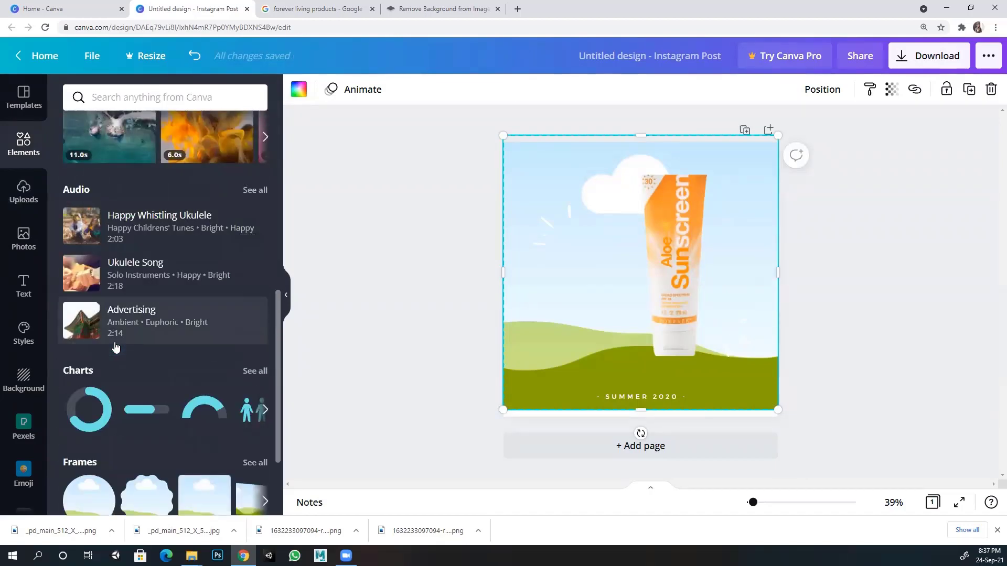
{"action": "scroll", "coordinate": [116, 347], "scroll_direction": "down", "scroll_amount": 2}
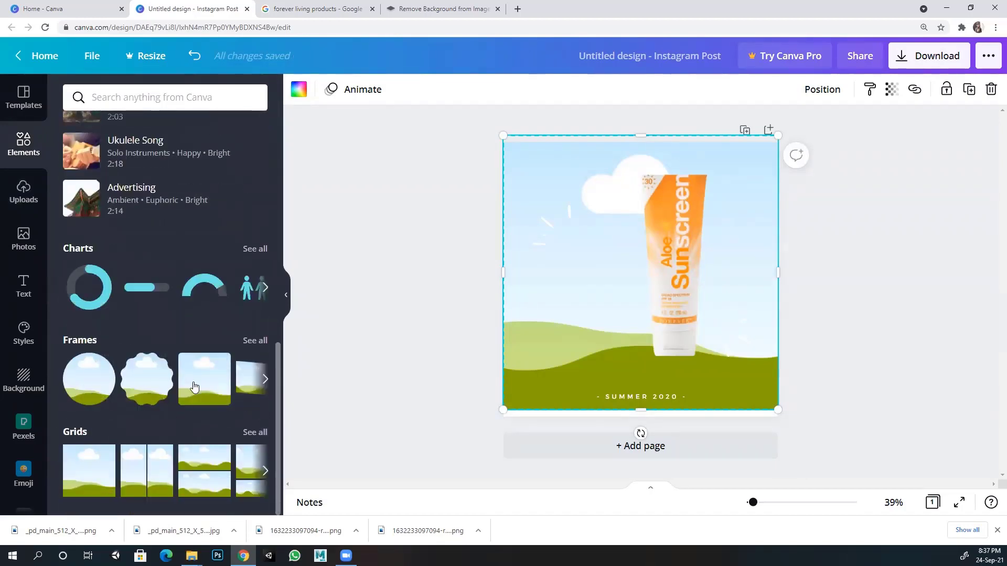
Step: Delete the empty landscape frame that fills the page behind the sunscreen picture
{"action": "mouse_move", "coordinate": [665, 226]}
{"action": "left_mouse_down"}
{"action": "mouse_move", "coordinate": [674, 227]}
{"action": "mouse_move", "coordinate": [621, 226]}
{"action": "mouse_move", "coordinate": [665, 219]}
{"action": "left_mouse_up"}
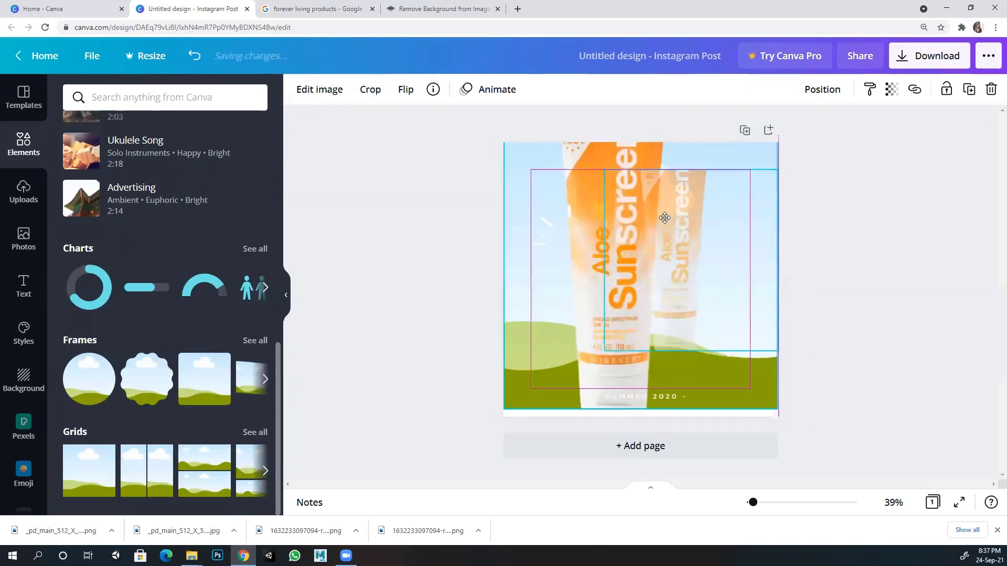
{"action": "key", "text": "ctrl+z"}
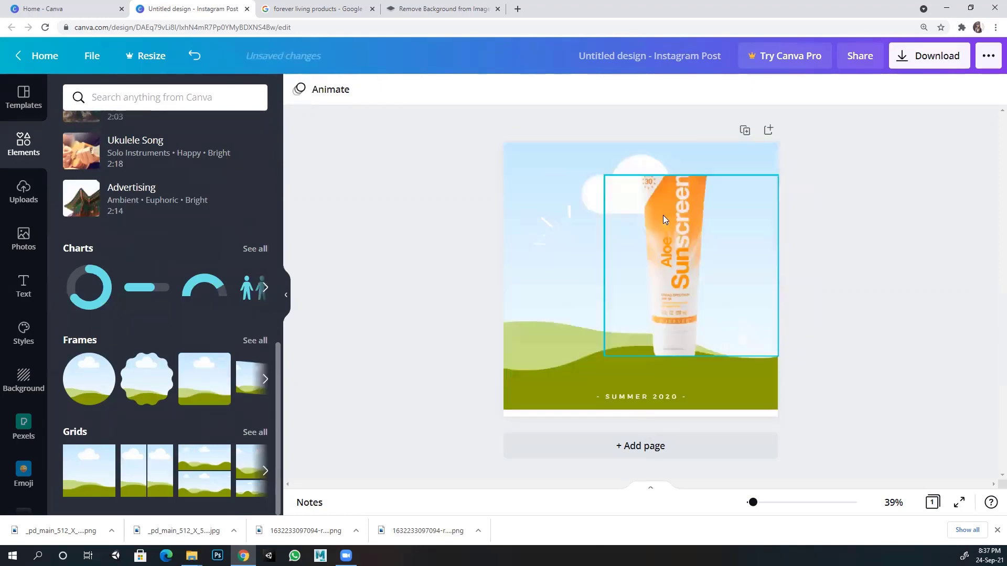
{"action": "left_click", "coordinate": [546, 206]}
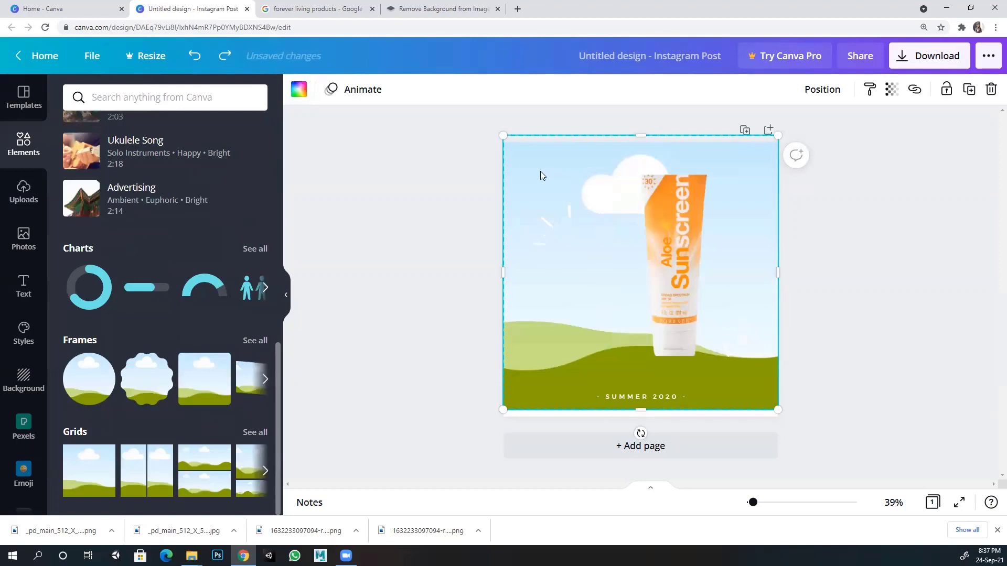
{"action": "key", "text": "Delete"}
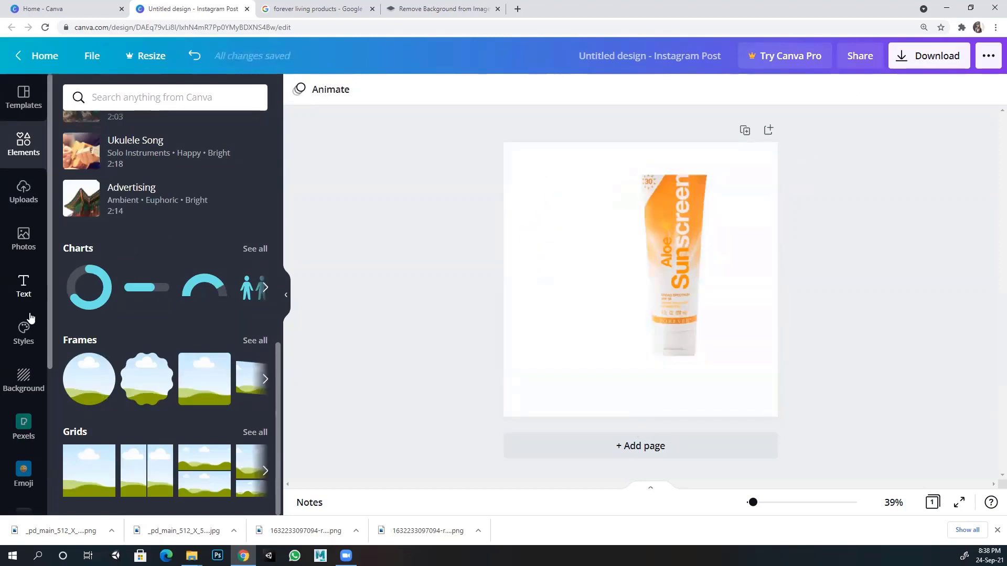
Step: Search the photos for "beach" and place the free tropical beach photo with green leaves in the page's upper-left corner
{"action": "left_click", "coordinate": [90, 97]}
{"action": "left_click", "coordinate": [22, 247]}
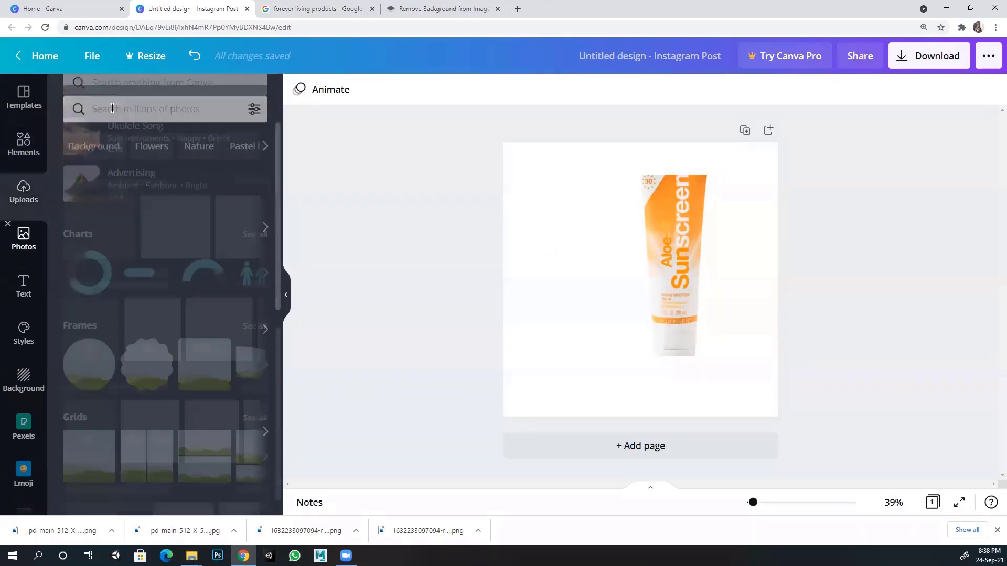
{"action": "left_click", "coordinate": [118, 96]}
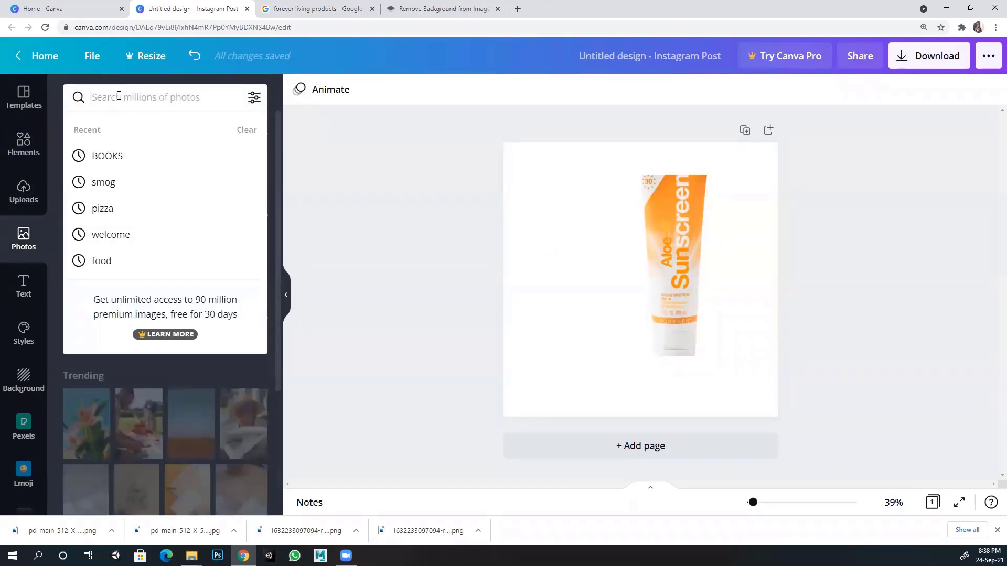
{"action": "type", "text": "beach"}
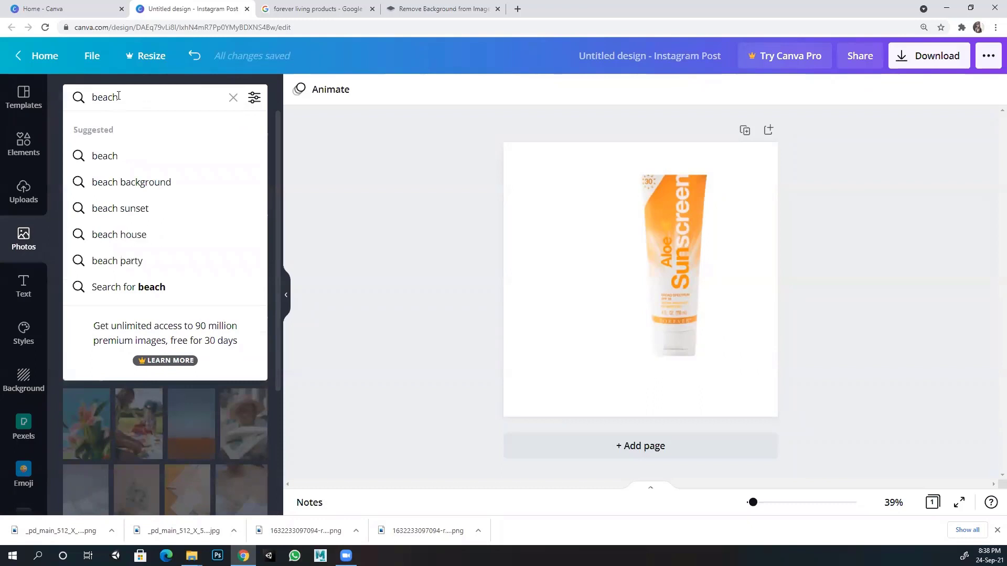
{"action": "key", "text": "Return"}
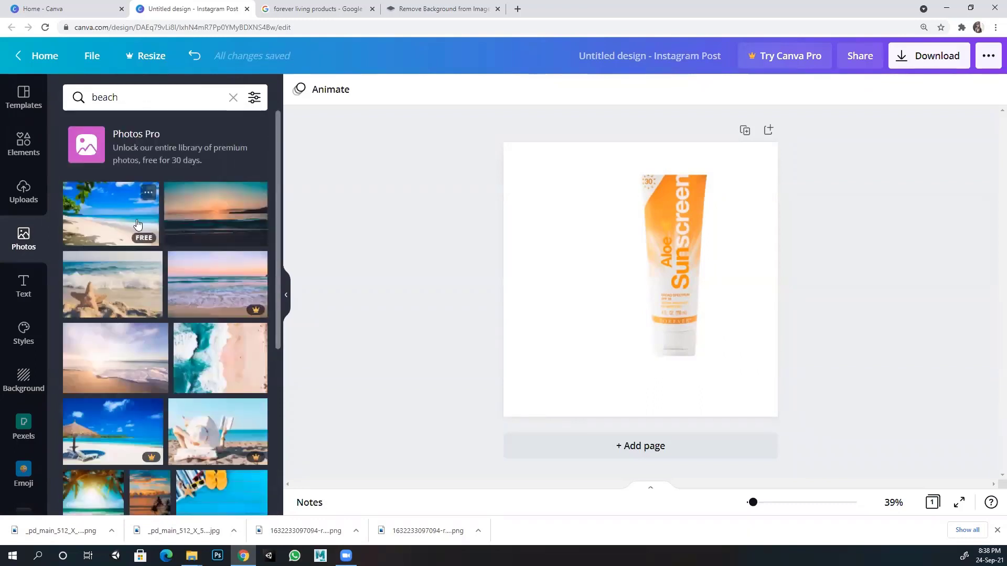
{"action": "left_click", "coordinate": [132, 226]}
{"action": "left_click_drag", "start_coordinate": [652, 269], "coordinate": [613, 205]}
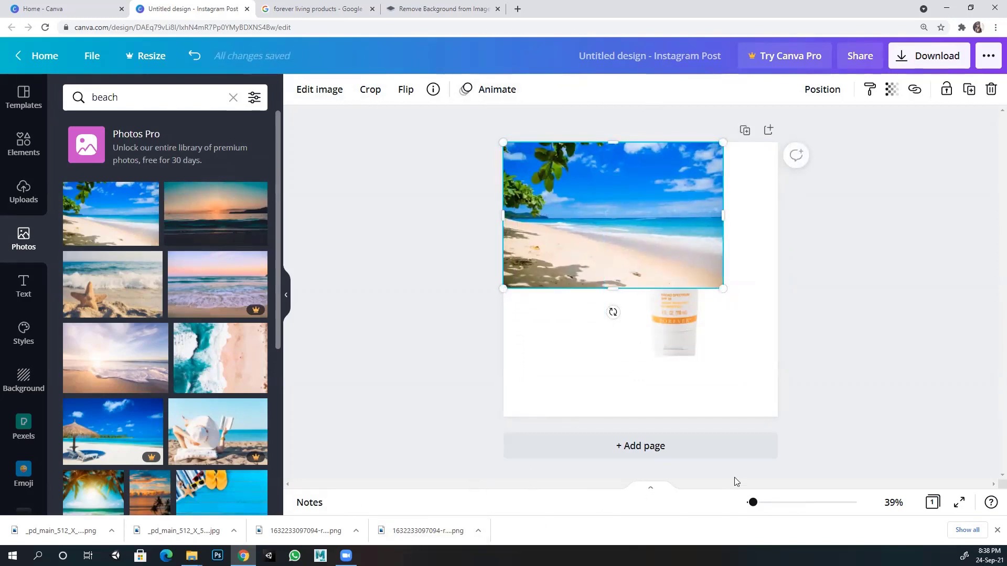
Step: Send the tropical beach photo to the back and set it as the page background
{"action": "right_click", "coordinate": [573, 253]}
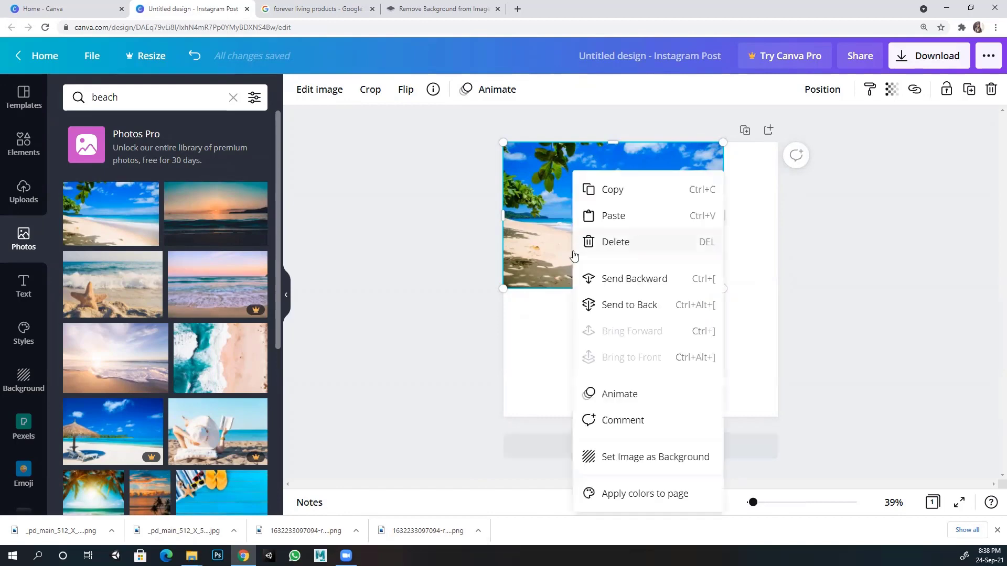
{"action": "left_click", "coordinate": [617, 305]}
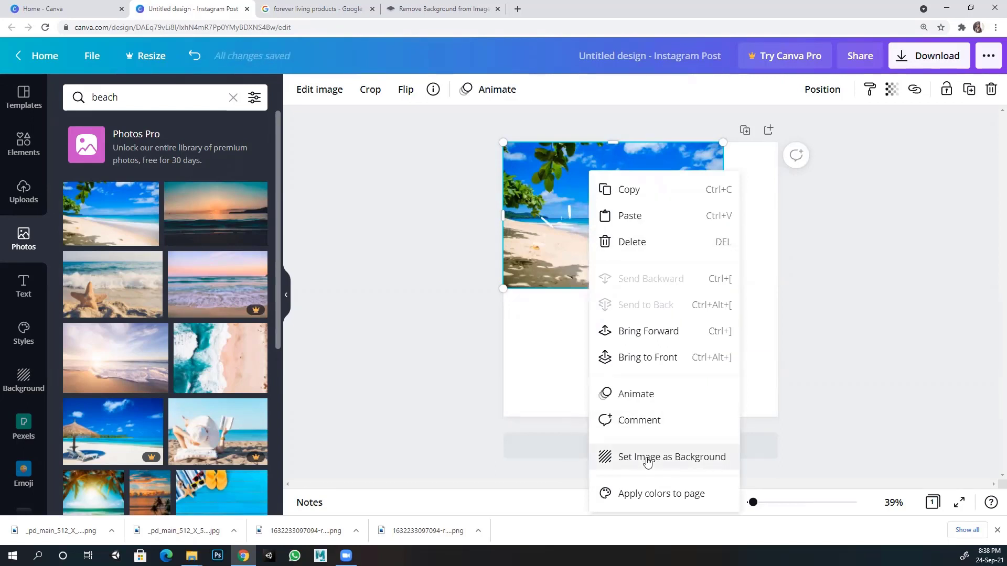
{"action": "left_click", "coordinate": [648, 458]}
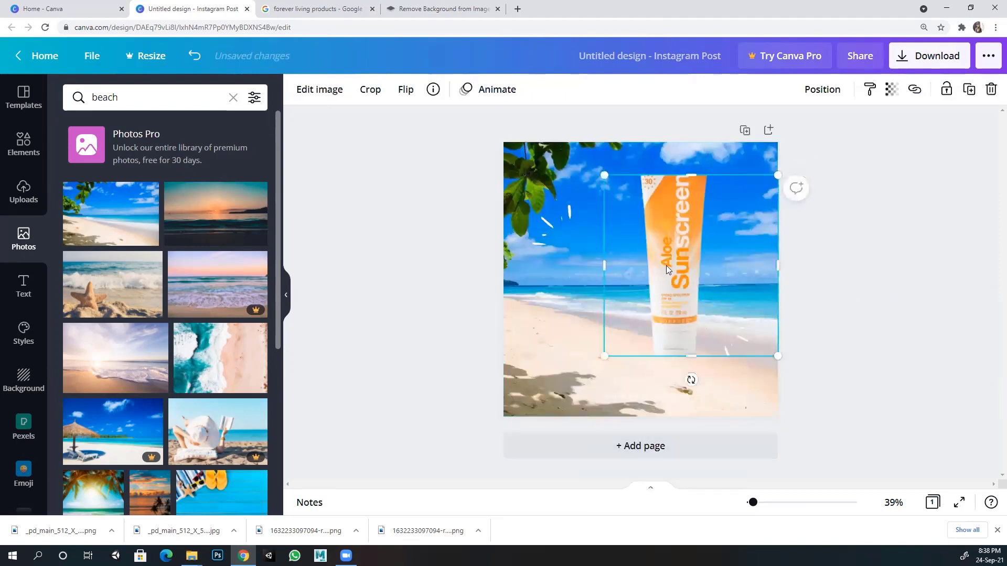
Step: Move the sunscreen picture to the page centre, enlarge it slightly from its upper-left corner, and leave it selected
{"action": "left_click_drag", "start_coordinate": [666, 265], "coordinate": [621, 297]}
{"action": "left_click_drag", "start_coordinate": [558, 207], "coordinate": [544, 191]}
{"action": "left_click", "coordinate": [883, 248]}
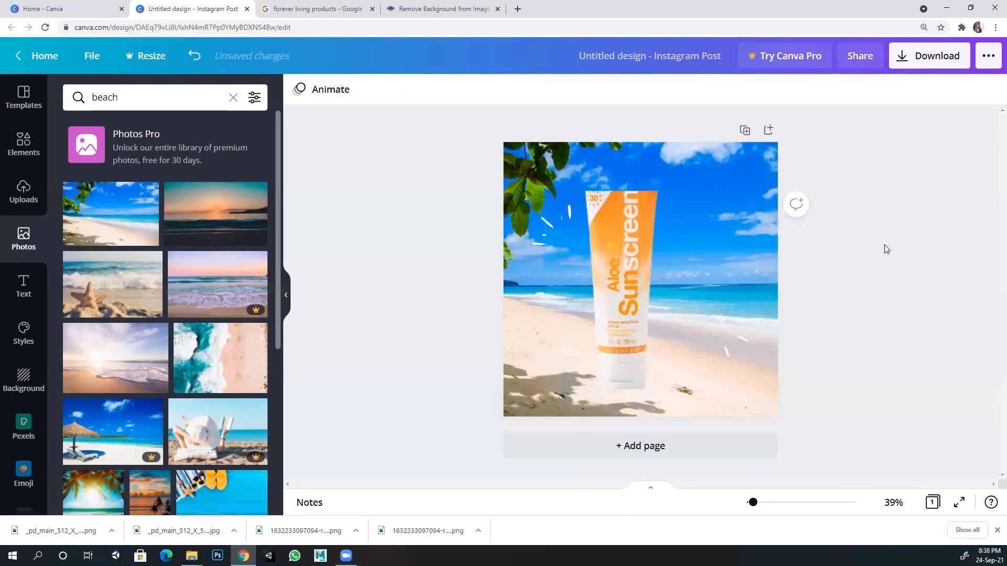
{"action": "left_click", "coordinate": [624, 247]}
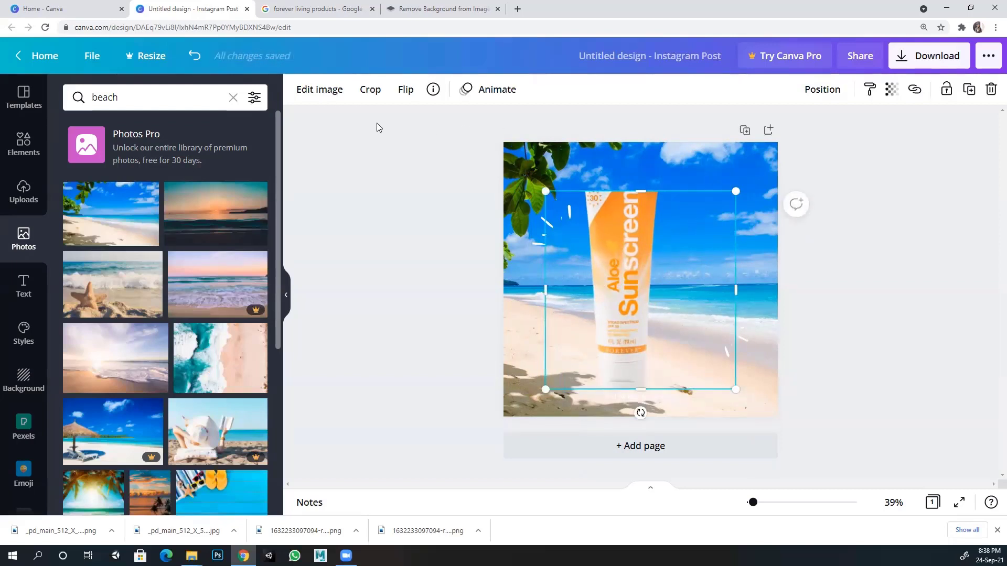
Step: Try the Fresco and Flint effects and the Summer, Festive and Epic filters on the sunscreen picture
{"action": "left_click", "coordinate": [320, 90]}
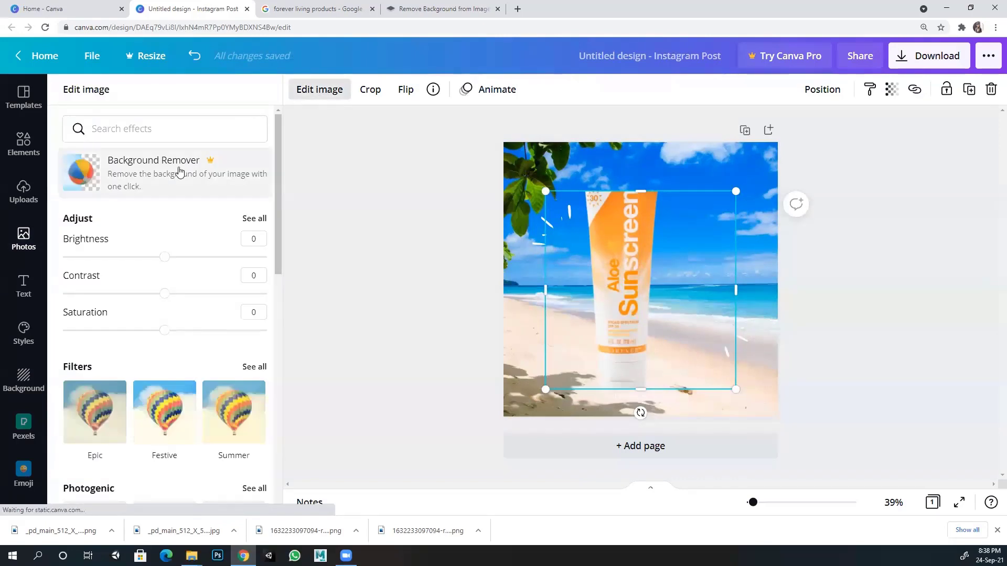
{"action": "scroll", "coordinate": [122, 341], "scroll_direction": "down", "scroll_amount": 3}
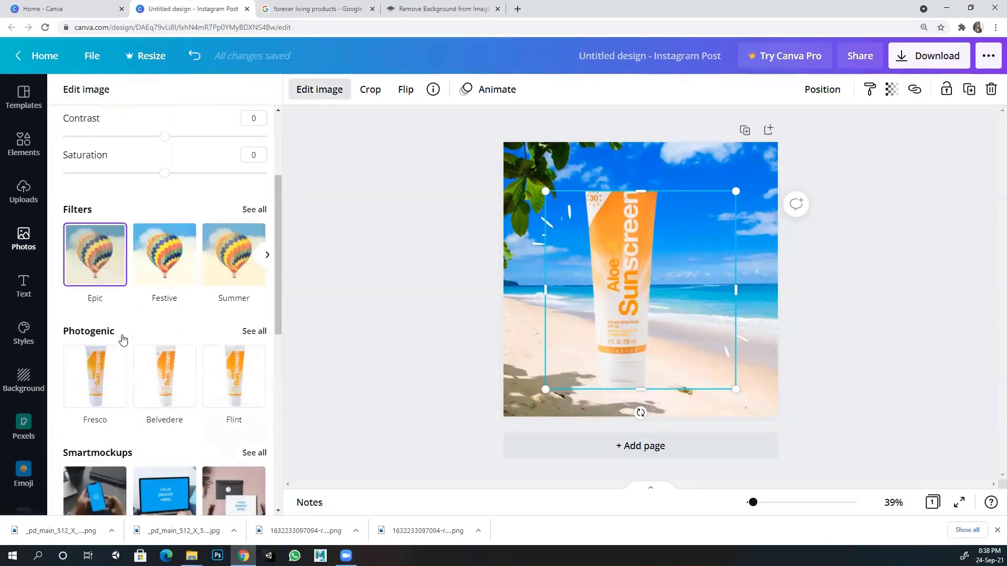
{"action": "scroll", "coordinate": [122, 340], "scroll_direction": "down", "scroll_amount": 2}
{"action": "scroll", "coordinate": [187, 370], "scroll_direction": "down", "scroll_amount": 1}
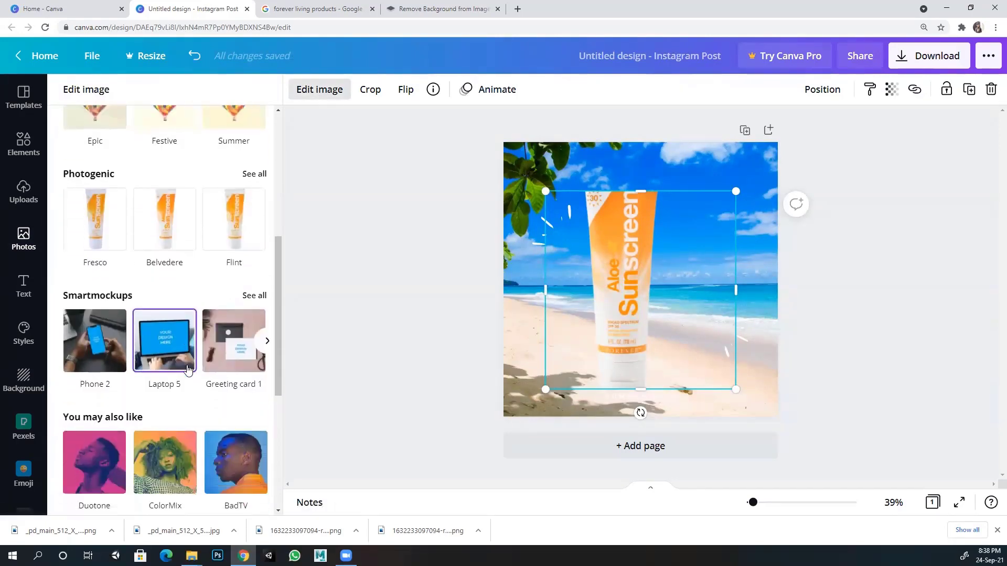
{"action": "scroll", "coordinate": [188, 368], "scroll_direction": "down", "scroll_amount": 1}
{"action": "scroll", "coordinate": [173, 357], "scroll_direction": "up", "scroll_amount": 3}
{"action": "left_click", "coordinate": [106, 318]}
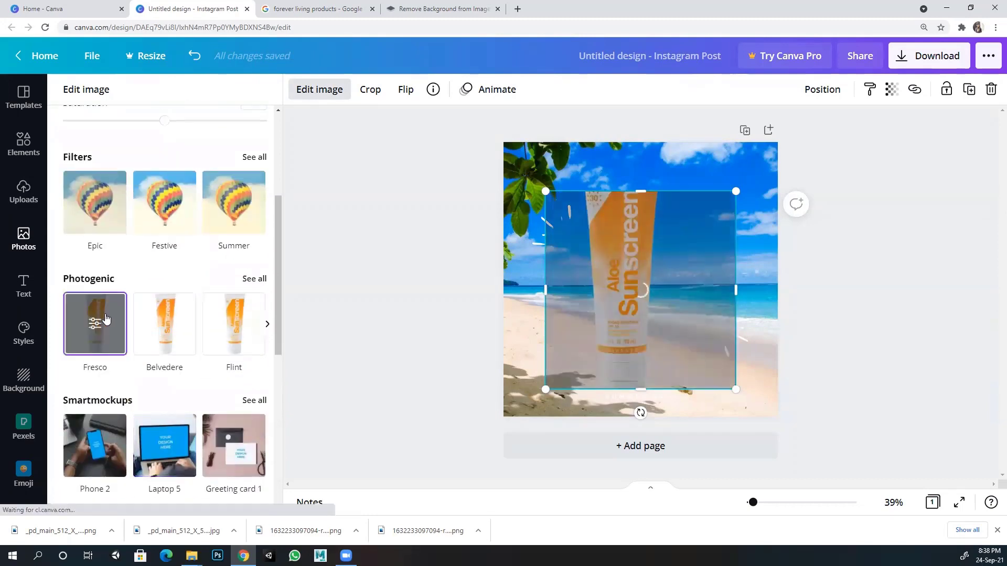
{"action": "left_click", "coordinate": [230, 330]}
{"action": "left_click", "coordinate": [236, 201]}
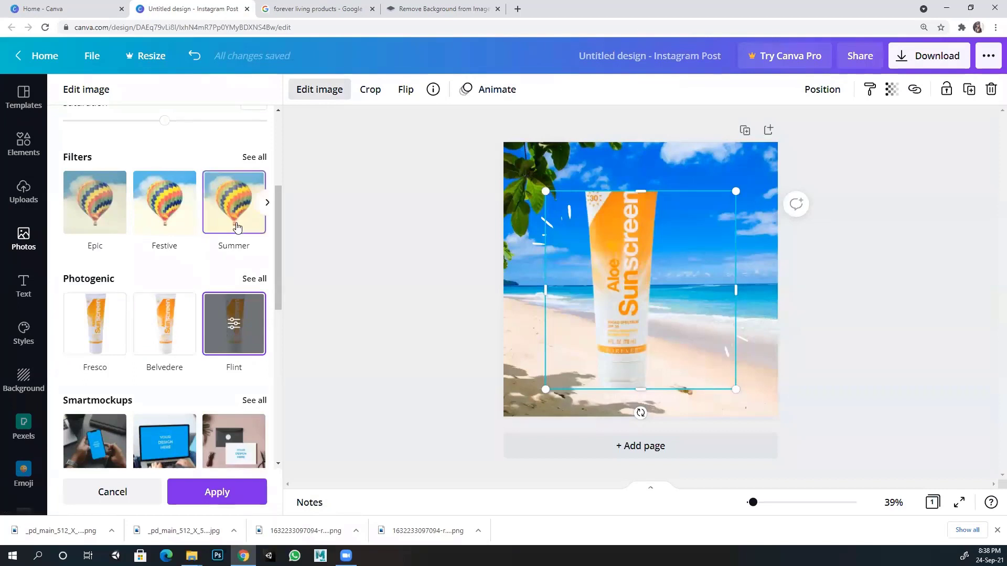
{"action": "left_click", "coordinate": [164, 202]}
{"action": "left_click", "coordinate": [93, 222]}
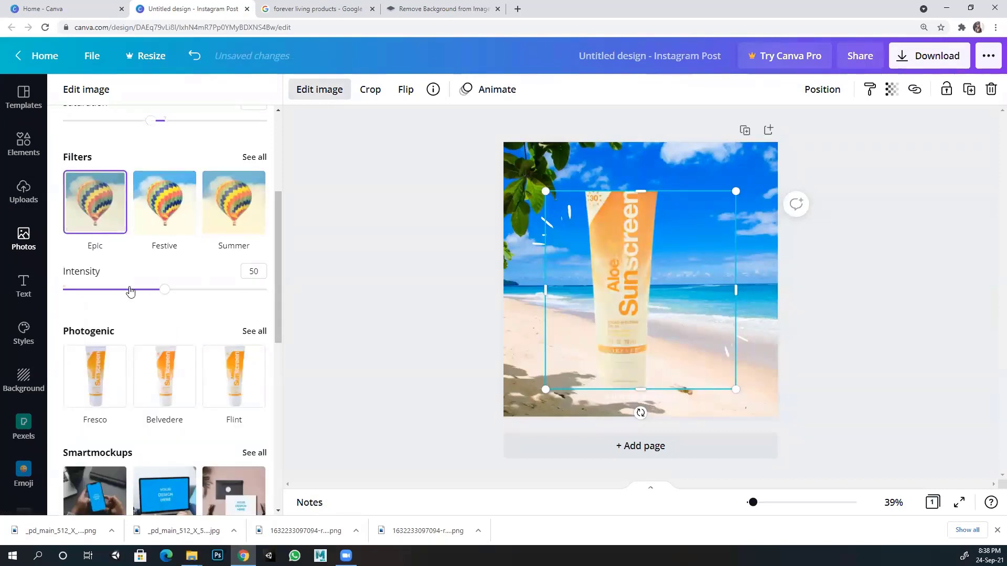
Step: Undo the filter changes on the sunscreen picture and deselect it
{"action": "key", "text": "ctrl+z"}
{"action": "key", "text": "ctrl+z"}
{"action": "key", "text": "ctrl+z"}
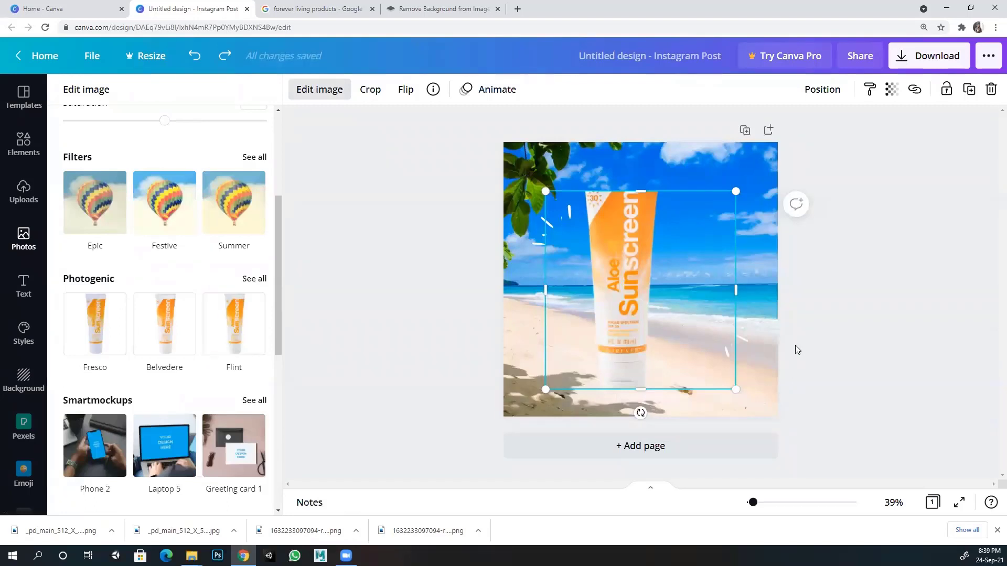
{"action": "left_click", "coordinate": [867, 313]}
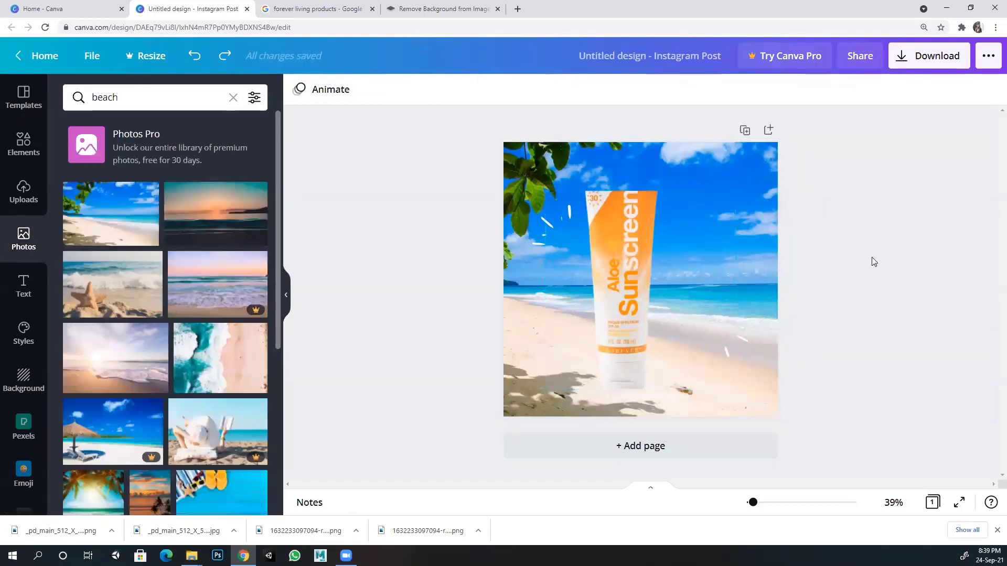
Step: Shift the sunscreen picture slightly left and rotate it clockwise so the tube lies diagonally with its cap at the lower left
{"action": "left_click_drag", "start_coordinate": [633, 240], "coordinate": [611, 240]}
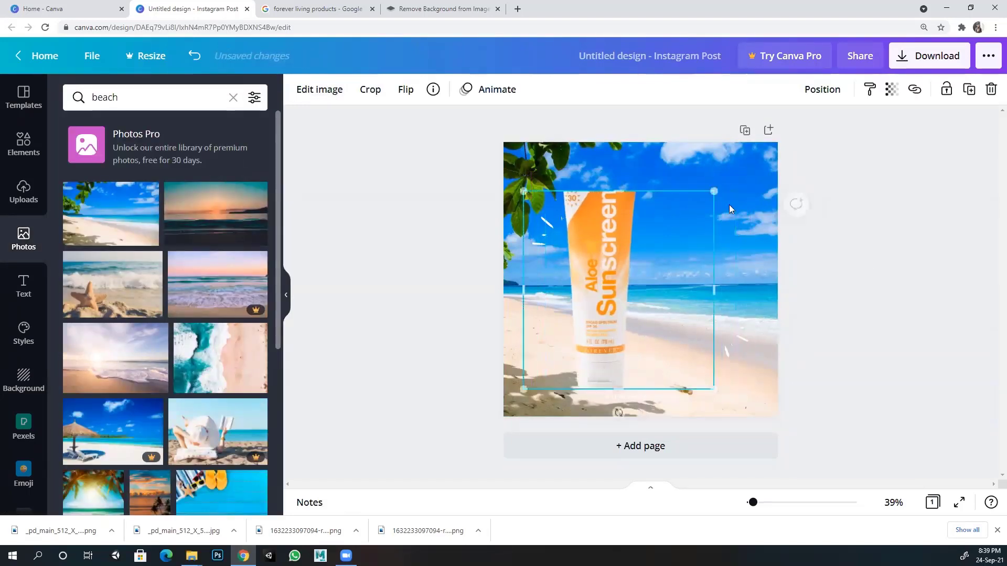
{"action": "left_click_drag", "start_coordinate": [618, 412], "coordinate": [472, 401]}
{"action": "left_click", "coordinate": [873, 245]}
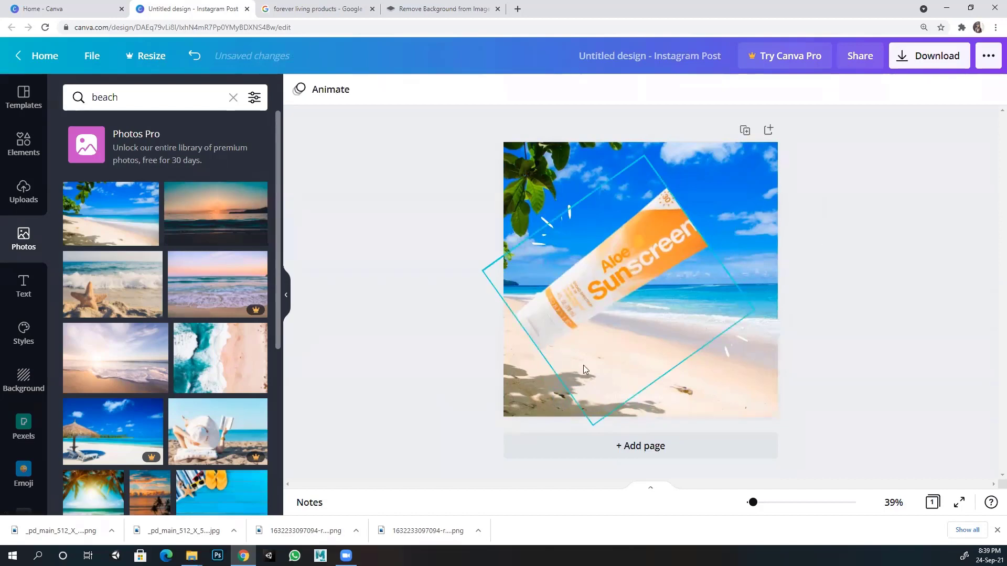
{"action": "left_click", "coordinate": [25, 194]}
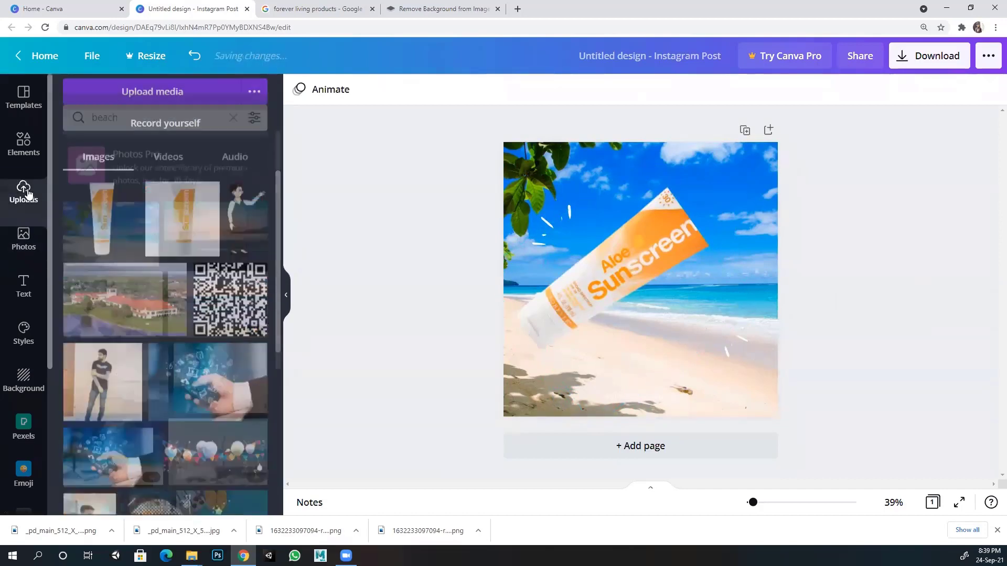
{"action": "left_click", "coordinate": [23, 236]}
{"action": "left_click", "coordinate": [22, 143]}
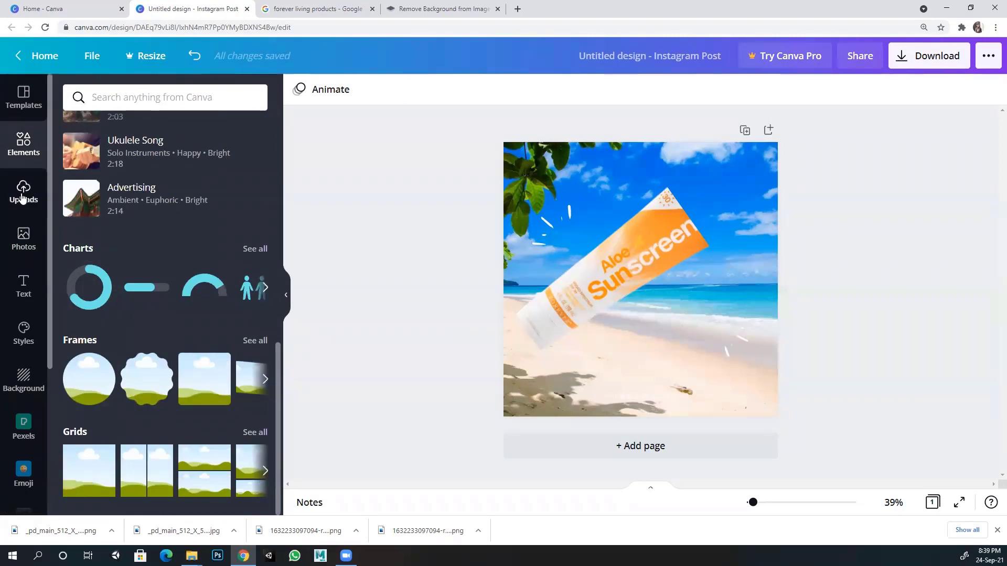
{"action": "scroll", "coordinate": [143, 399], "scroll_direction": "up", "scroll_amount": 6}
{"action": "scroll", "coordinate": [143, 399], "scroll_direction": "up", "scroll_amount": 1}
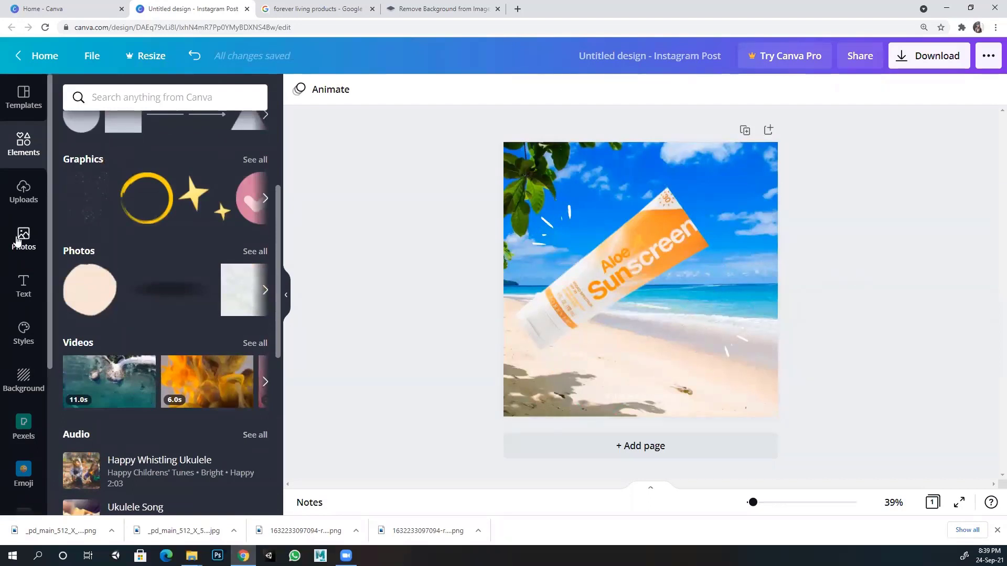
Step: Add a subheading text box and place it below the sunscreen tube, toward the right side of the page
{"action": "left_click", "coordinate": [24, 286]}
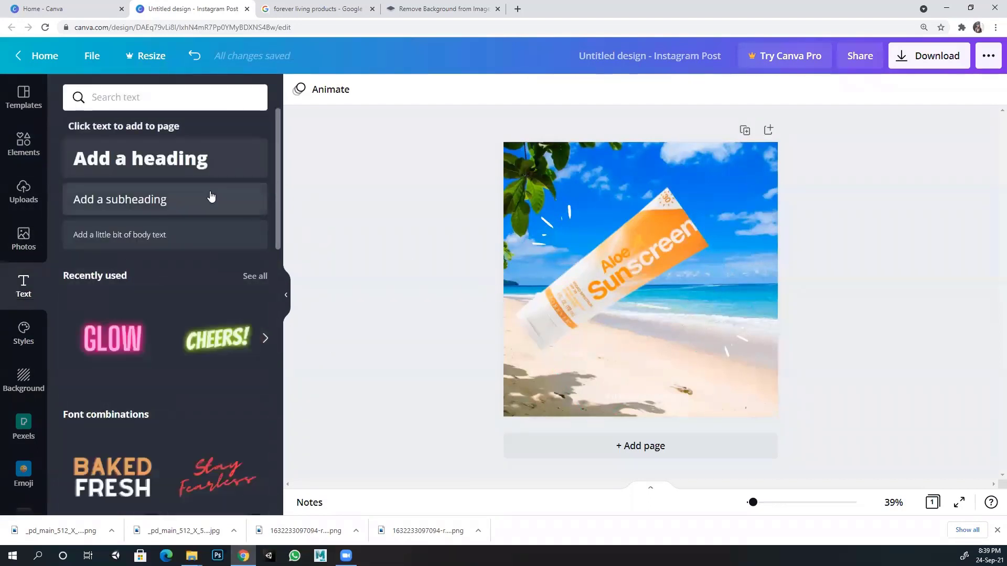
{"action": "left_click", "coordinate": [119, 200]}
{"action": "left_click", "coordinate": [789, 323]}
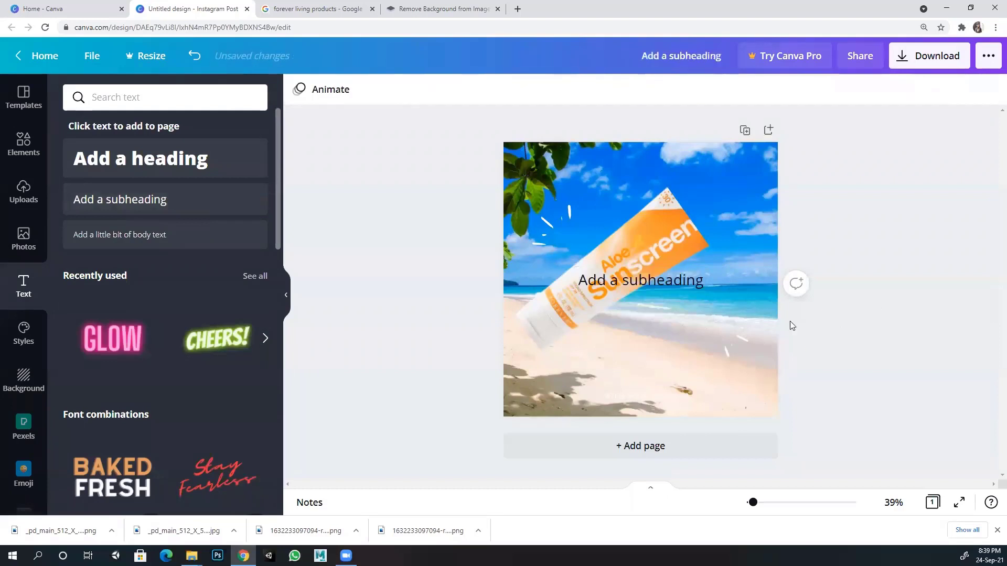
{"action": "left_click_drag", "start_coordinate": [618, 282], "coordinate": [707, 303]}
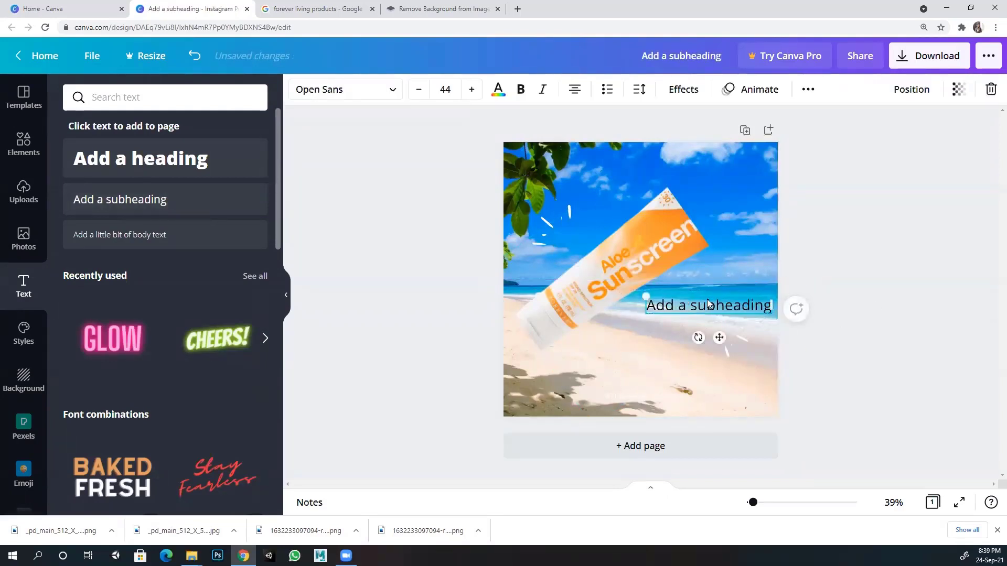
{"action": "left_click", "coordinate": [850, 284]}
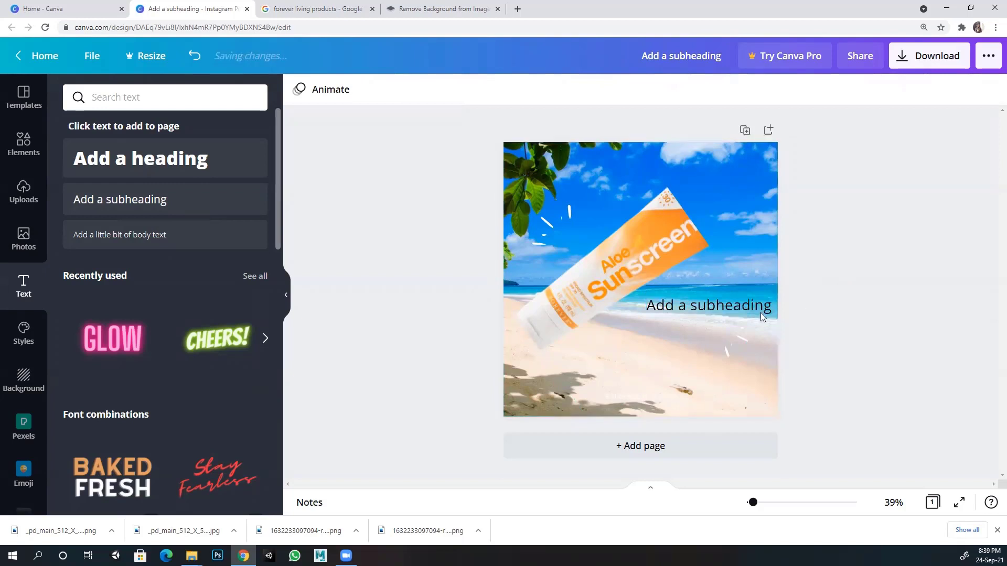
{"action": "left_click", "coordinate": [686, 311]}
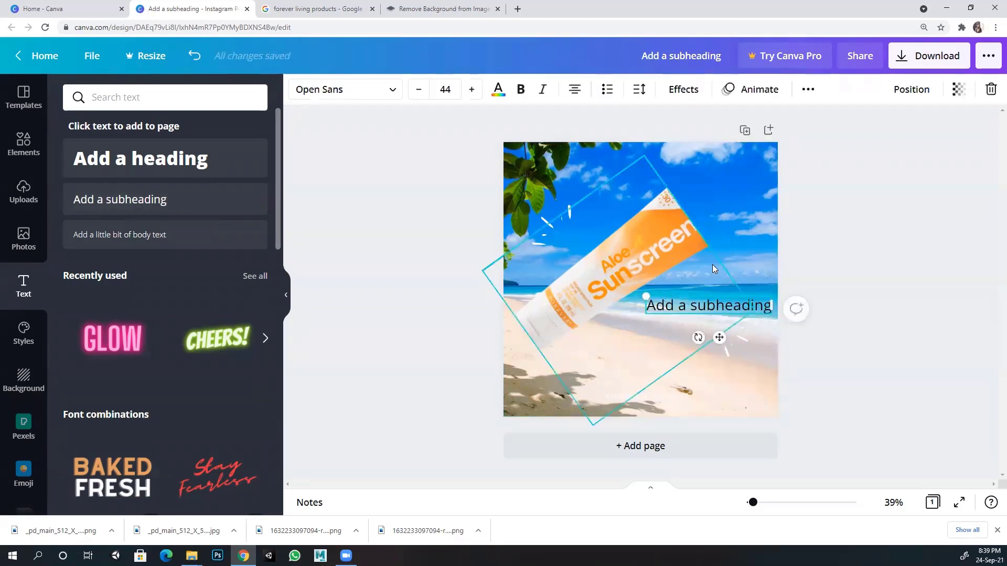
{"action": "left_click", "coordinate": [833, 284]}
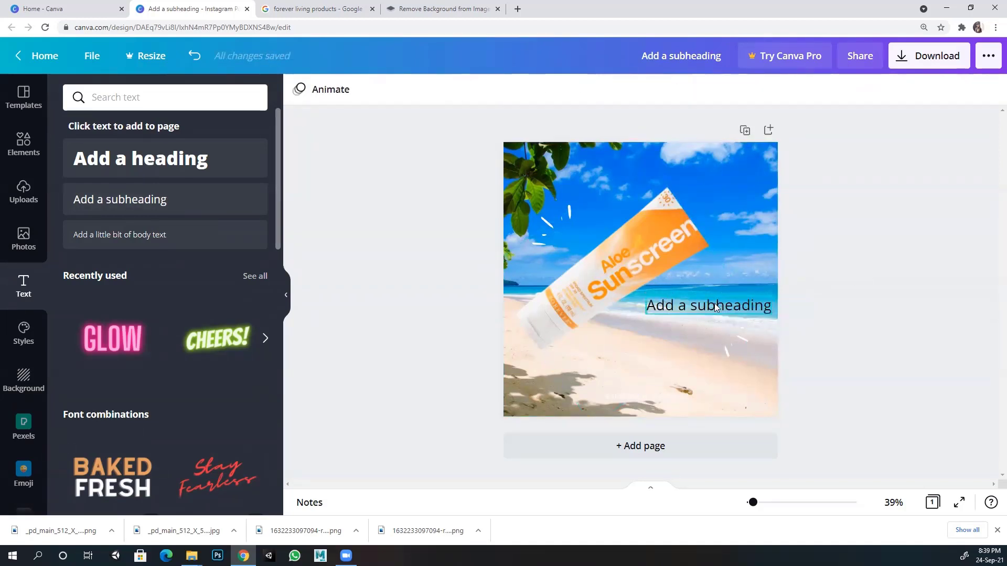
{"action": "left_click_drag", "start_coordinate": [715, 306], "coordinate": [682, 324]}
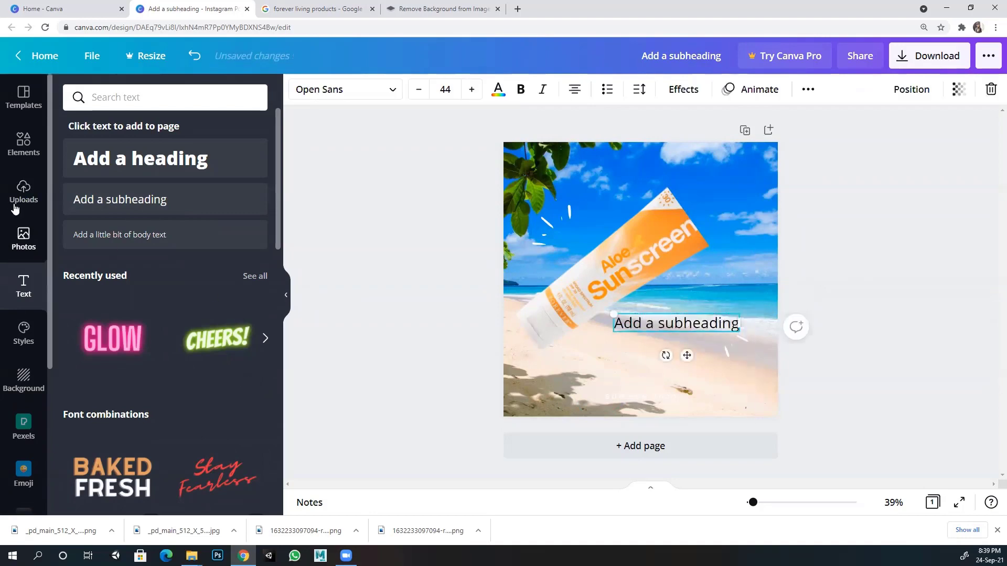
Step: Place a reduced square shape on the right half of the page and send it to the back, behind the sunscreen and subheading
{"action": "left_click", "coordinate": [21, 142]}
{"action": "scroll", "coordinate": [128, 321], "scroll_direction": "up", "scroll_amount": 3}
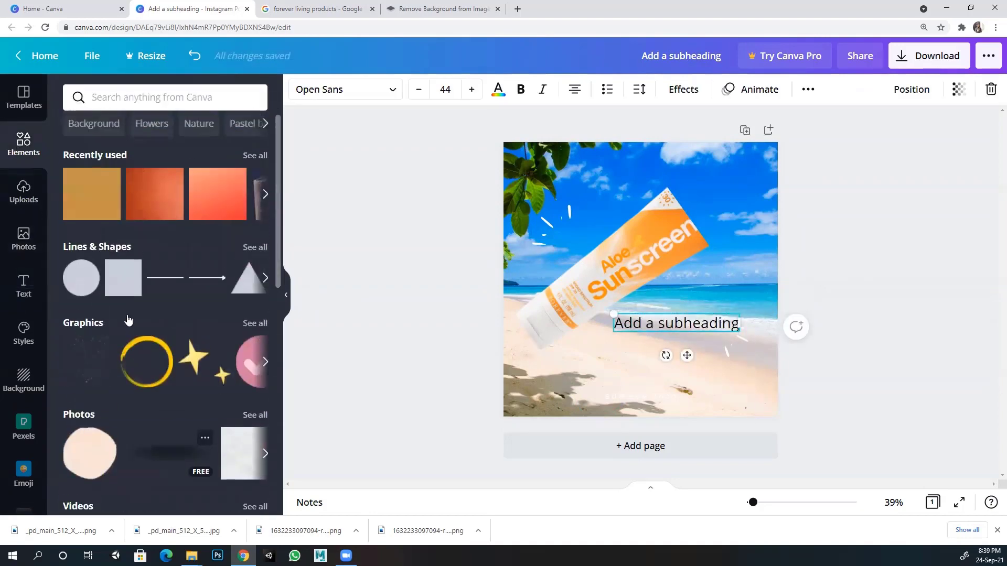
{"action": "left_click", "coordinate": [117, 290]}
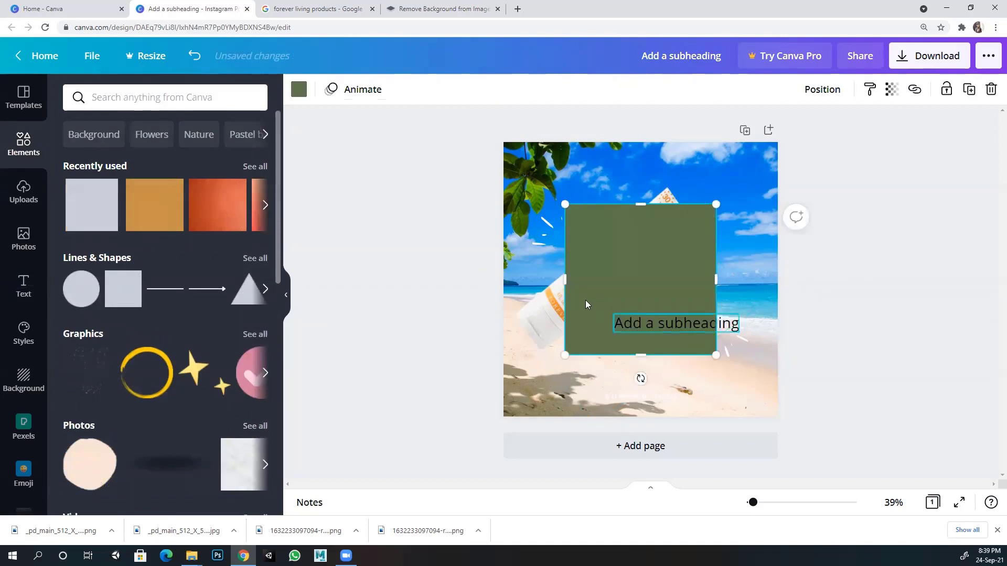
{"action": "left_click_drag", "start_coordinate": [611, 278], "coordinate": [664, 270]}
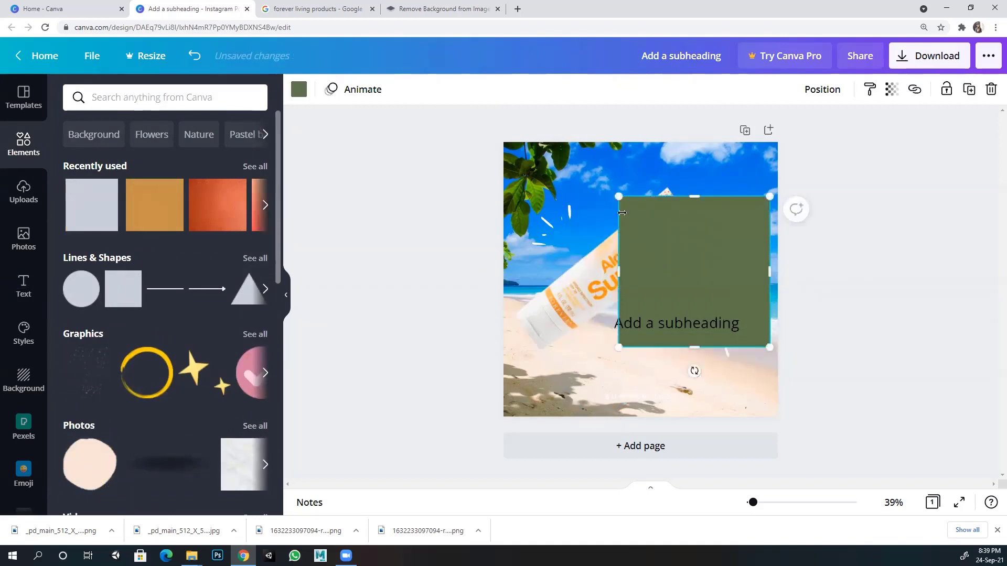
{"action": "left_click_drag", "start_coordinate": [615, 193], "coordinate": [650, 228]}
{"action": "right_click", "coordinate": [687, 244]}
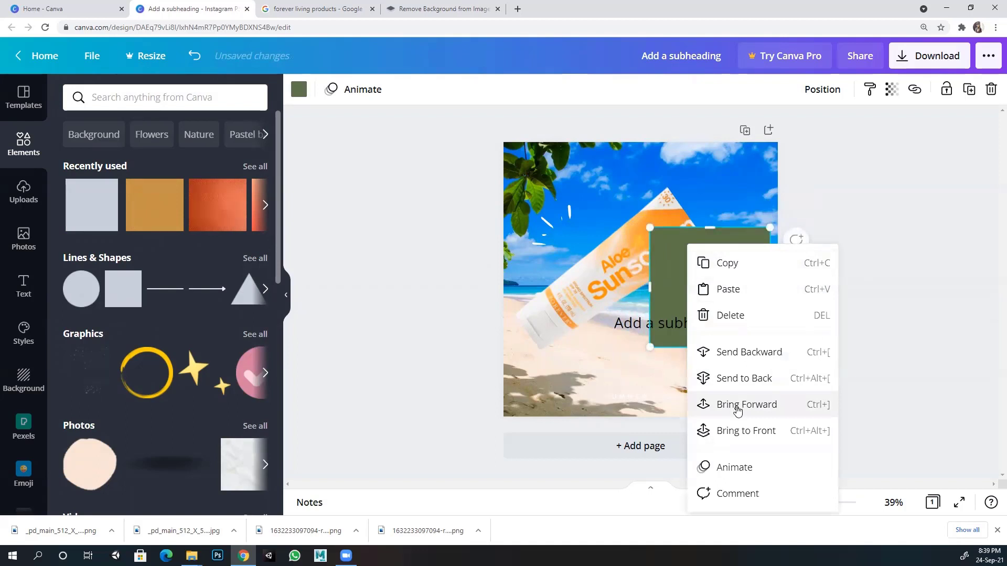
{"action": "left_click", "coordinate": [734, 379]}
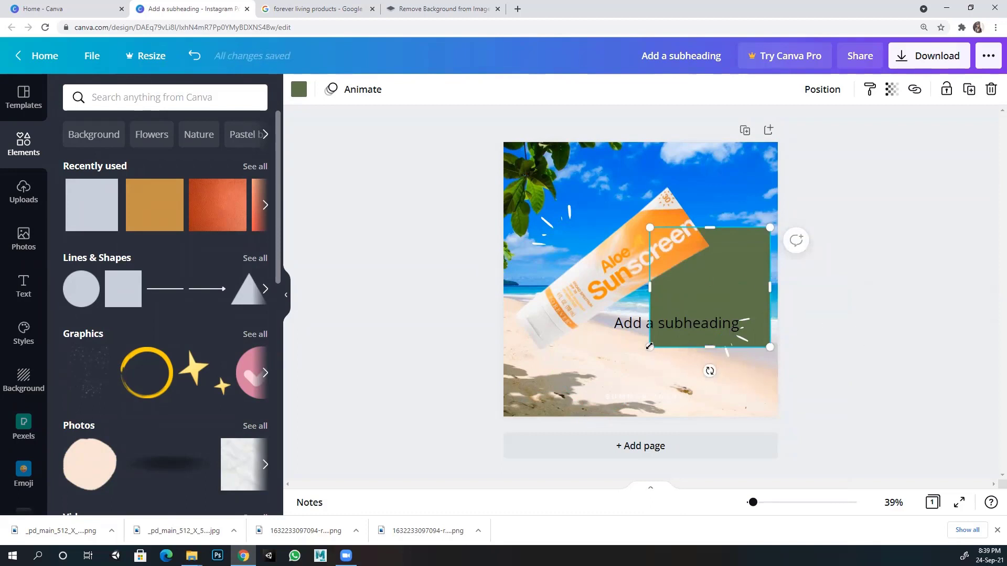
Step: Fill the square with black and set its transparency to 63
{"action": "left_click", "coordinate": [299, 91]}
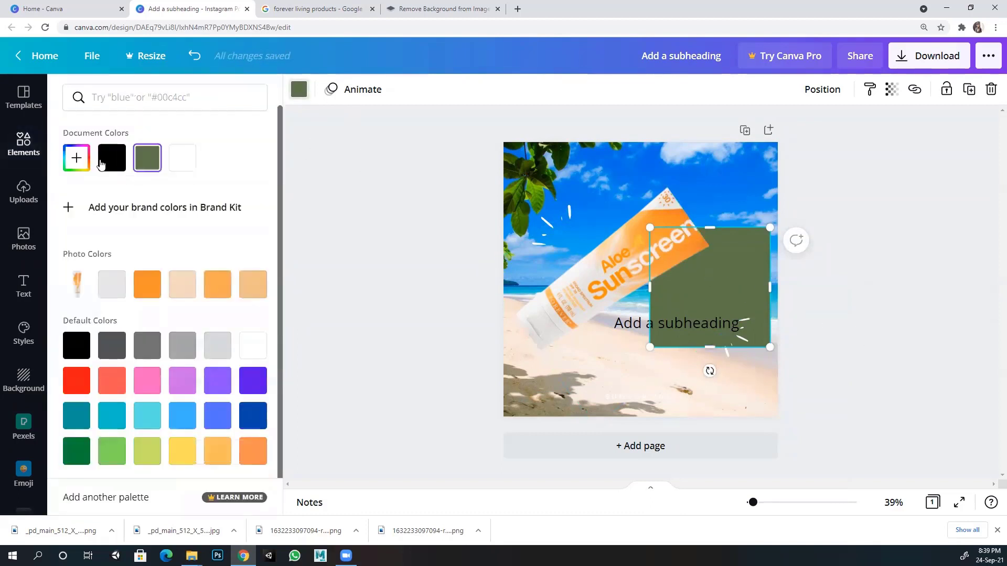
{"action": "left_click", "coordinate": [104, 164]}
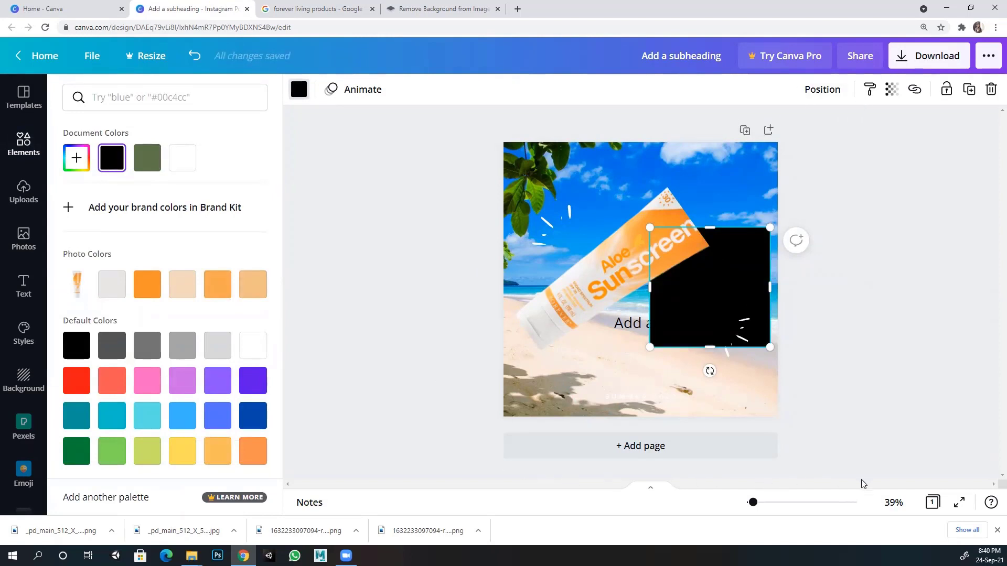
{"action": "left_click", "coordinate": [890, 91]}
{"action": "left_click_drag", "start_coordinate": [843, 131], "coordinate": [818, 132]}
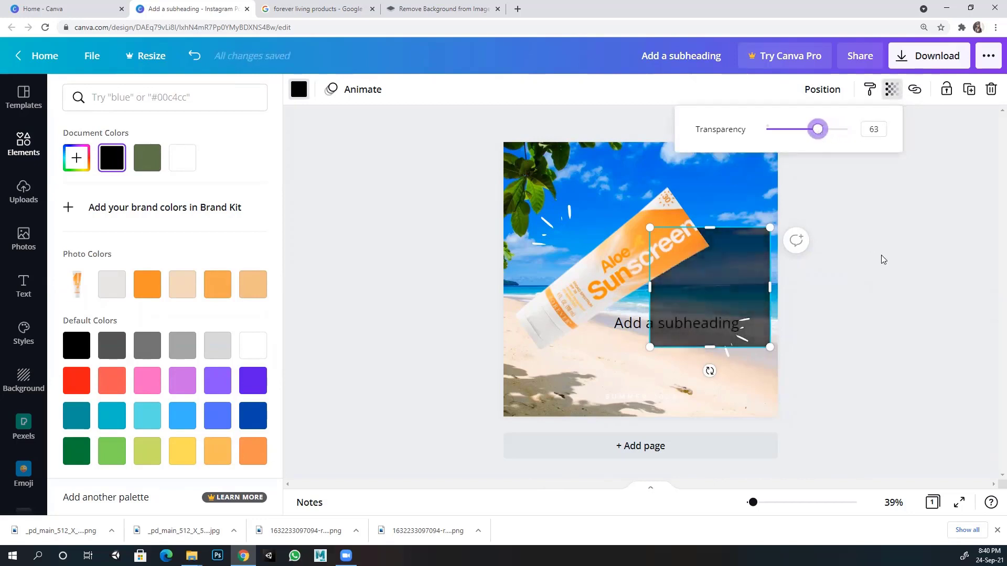
{"action": "left_click", "coordinate": [896, 320]}
{"action": "left_click", "coordinate": [899, 332]}
Step: Stretch the translucent black square down to the page's bottom edge and move it flush with the page's right edge
{"action": "mouse_move", "coordinate": [710, 348]}
{"action": "left_mouse_down"}
{"action": "mouse_move", "coordinate": [705, 418]}
{"action": "mouse_move", "coordinate": [707, 348]}
{"action": "left_mouse_up"}
{"action": "left_click", "coordinate": [727, 381]}
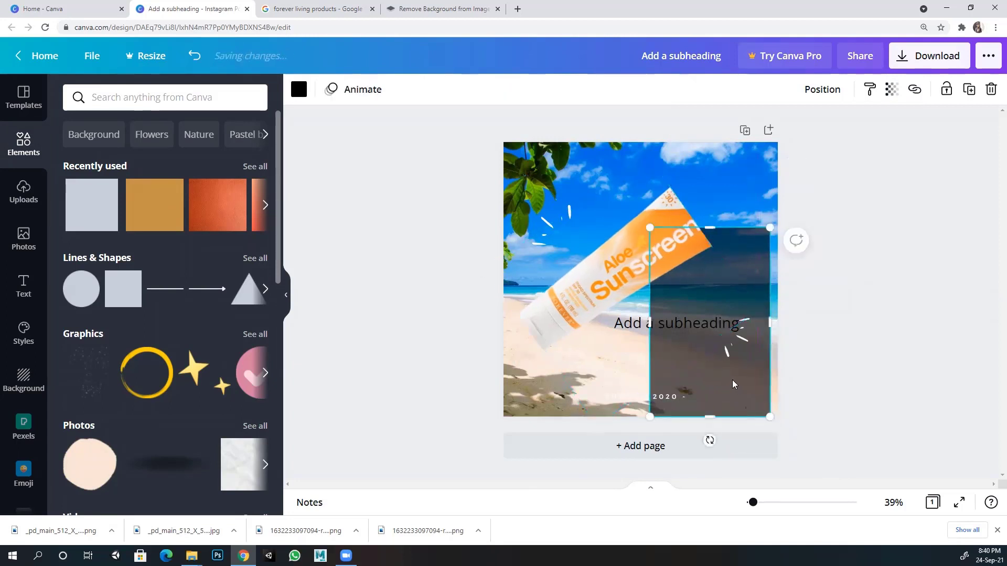
{"action": "left_click_drag", "start_coordinate": [732, 380], "coordinate": [741, 376]}
{"action": "left_click", "coordinate": [872, 308]}
Step: Make the subheading bold and white, and fit it inside the upper part of the dark rectangle at font size 34.5
{"action": "left_click", "coordinate": [632, 328]}
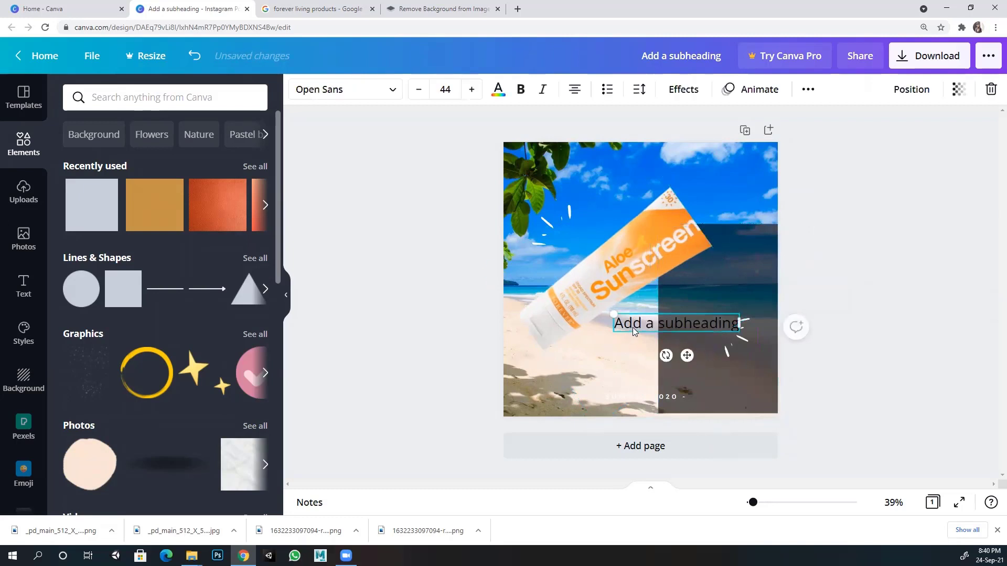
{"action": "right_click", "coordinate": [632, 327]}
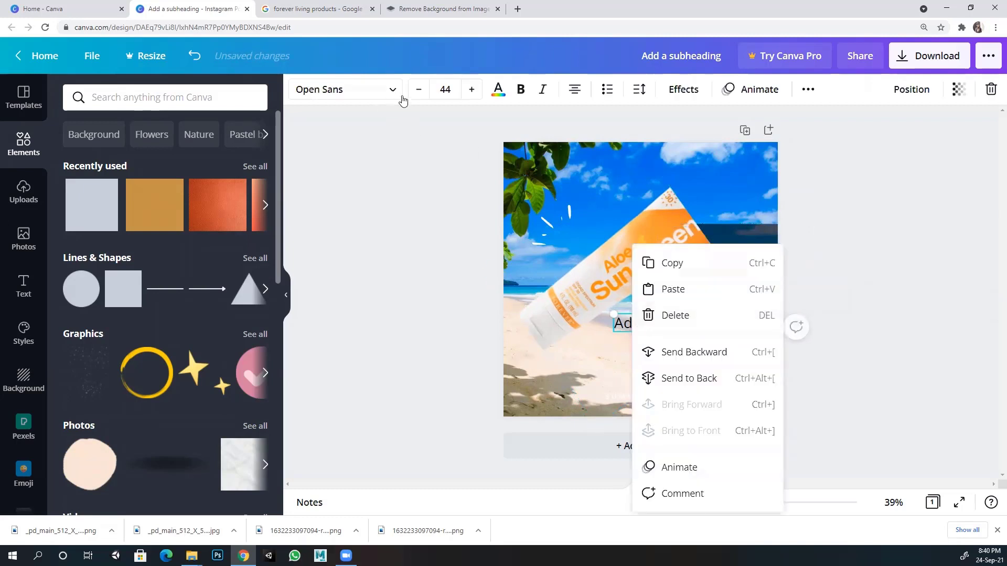
{"action": "left_click", "coordinate": [521, 89]}
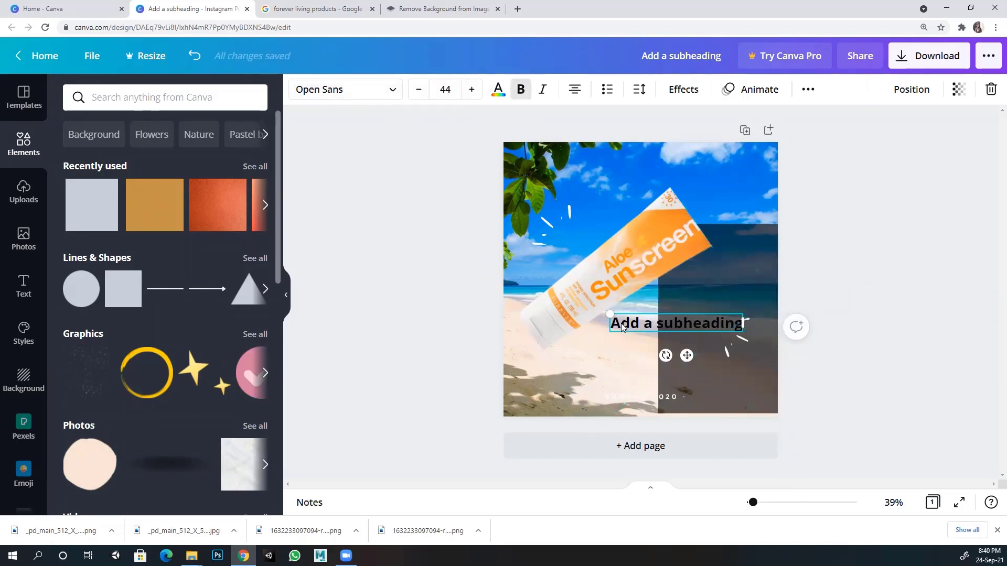
{"action": "left_click", "coordinate": [498, 89]}
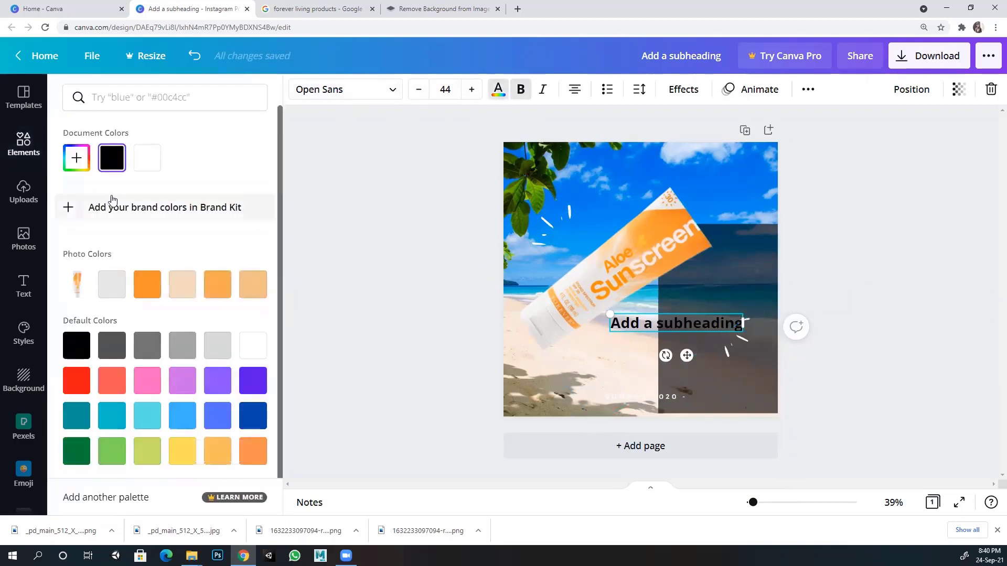
{"action": "left_click", "coordinate": [146, 158]}
{"action": "left_click", "coordinate": [485, 304]}
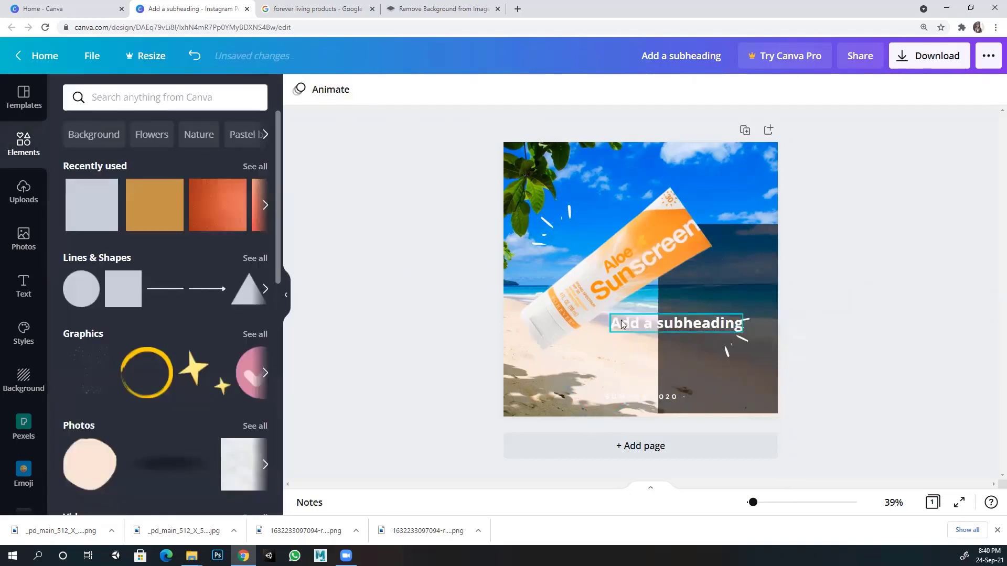
{"action": "left_click_drag", "start_coordinate": [621, 324], "coordinate": [684, 287]}
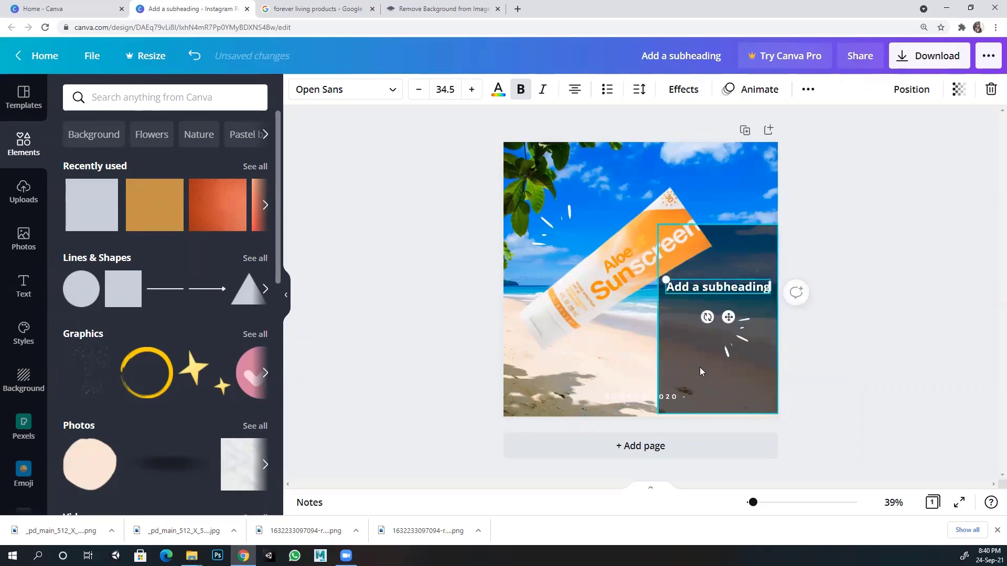
Step: Add the solid rectangle with a pointed left side from the full Lines & Shapes collection to the page
{"action": "left_click", "coordinate": [737, 236]}
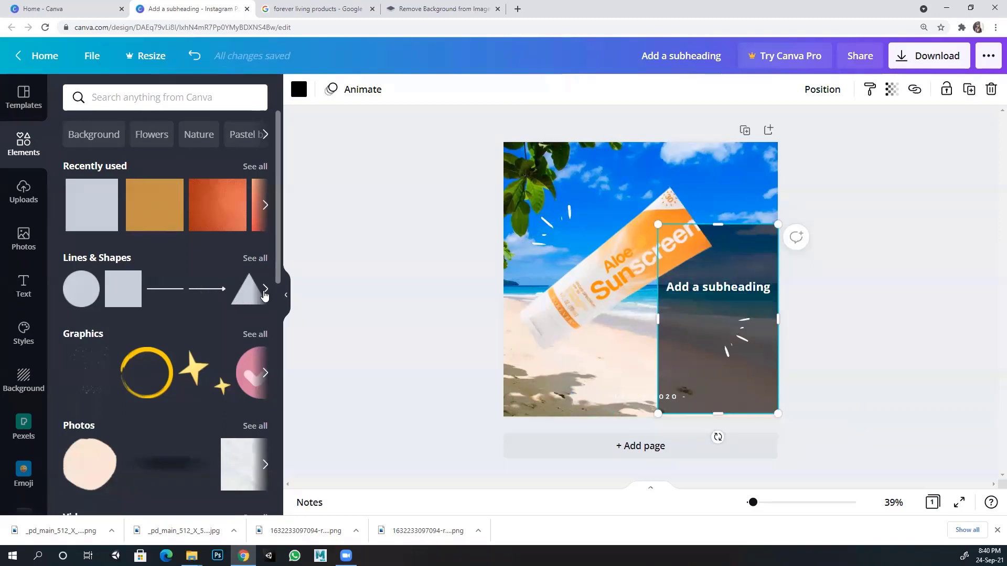
{"action": "left_click", "coordinate": [265, 289]}
{"action": "left_click", "coordinate": [255, 258]}
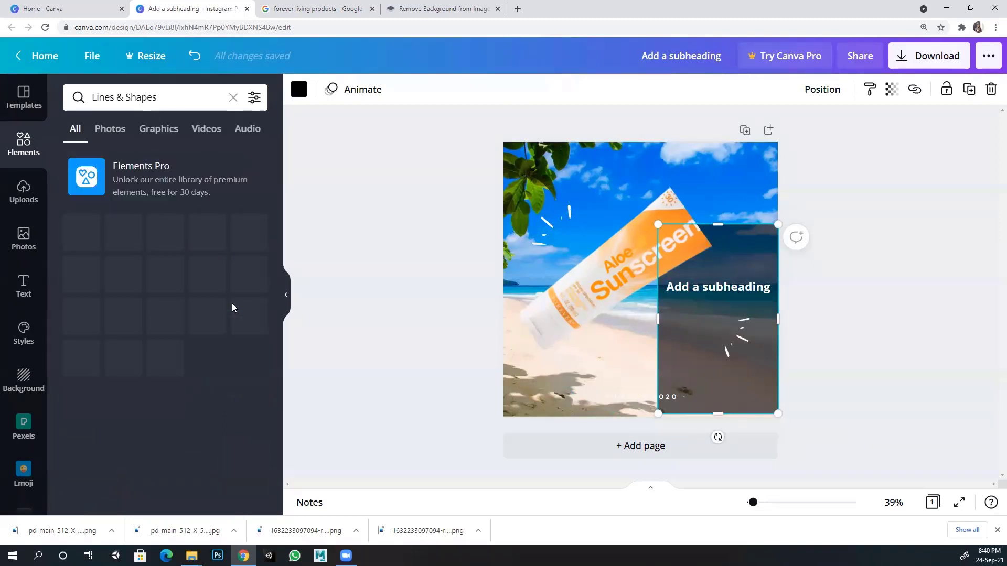
{"action": "scroll", "coordinate": [202, 341], "scroll_direction": "down", "scroll_amount": 6}
{"action": "scroll", "coordinate": [179, 318], "scroll_direction": "down", "scroll_amount": 3}
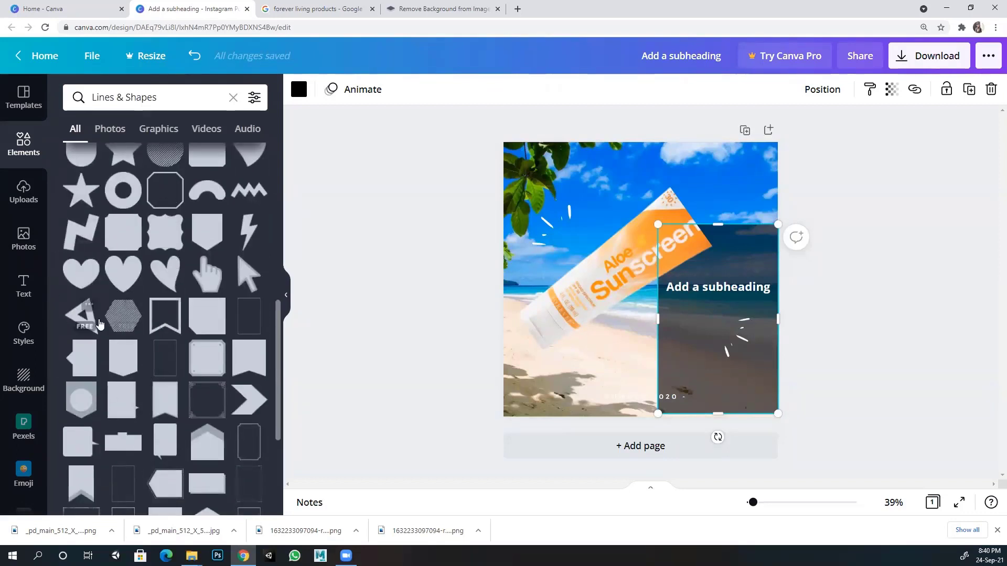
{"action": "left_click", "coordinate": [77, 363]}
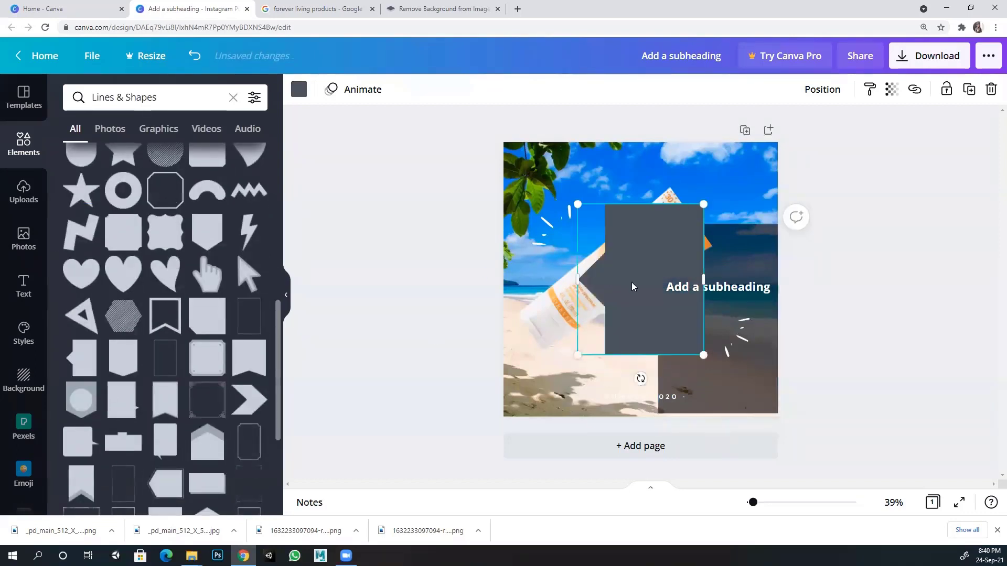
Step: Delete the translucent black rectangle, then move the pointed shape to the page's right edge and narrow it from its left side
{"action": "left_click", "coordinate": [747, 235]}
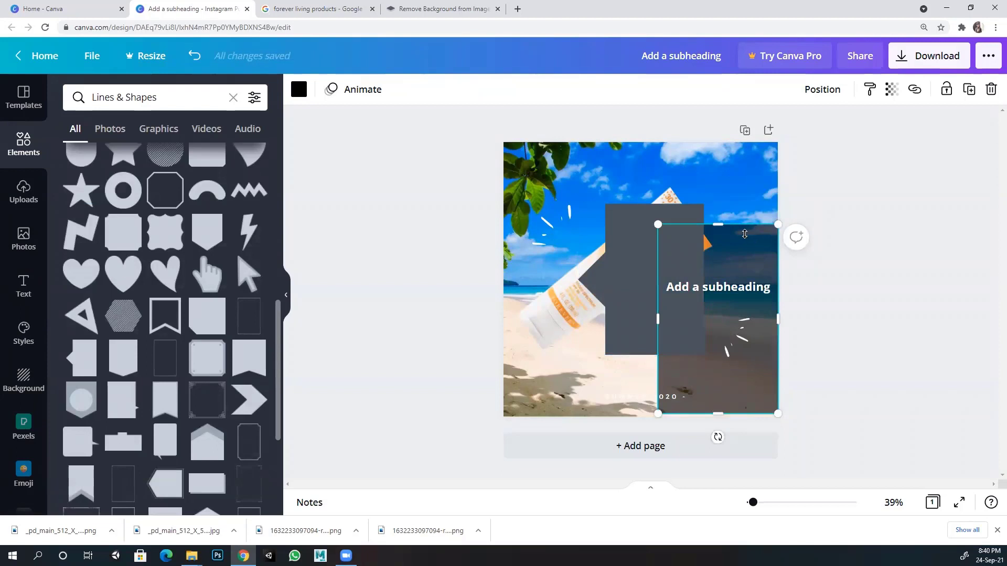
{"action": "key", "text": "Delete"}
{"action": "left_click_drag", "start_coordinate": [691, 257], "coordinate": [736, 274]}
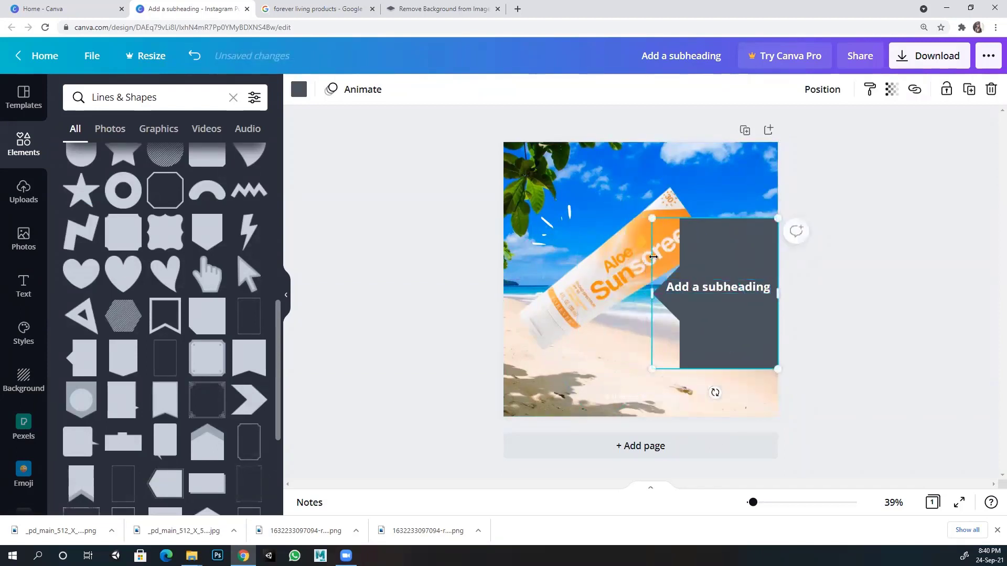
{"action": "left_click_drag", "start_coordinate": [653, 295], "coordinate": [680, 294]}
Step: Set the pointed shape's transparency to 71 and shift the subheading slightly to the right over it
{"action": "left_click", "coordinate": [892, 89]}
{"action": "left_click_drag", "start_coordinate": [839, 130], "coordinate": [824, 131]}
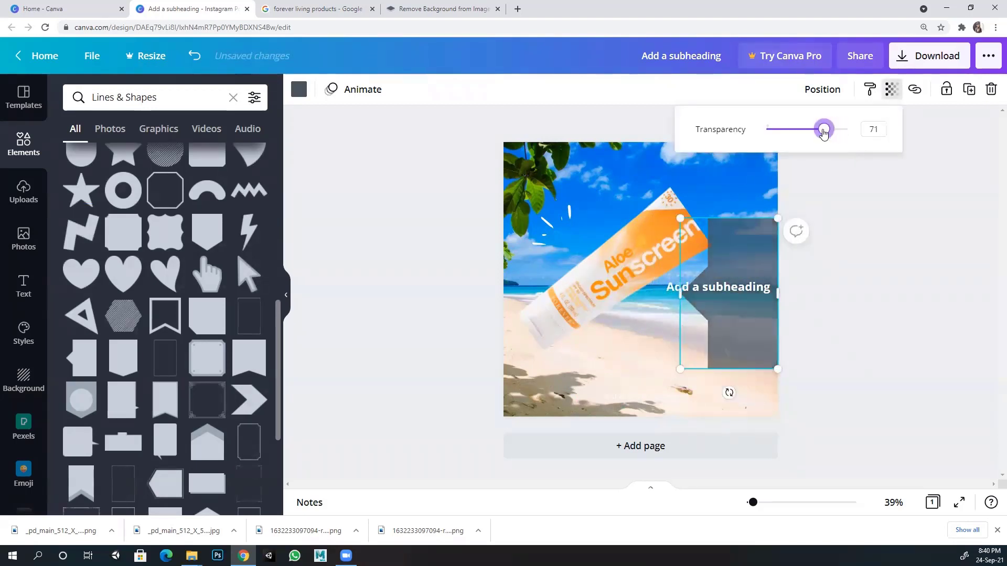
{"action": "left_click", "coordinate": [709, 293]}
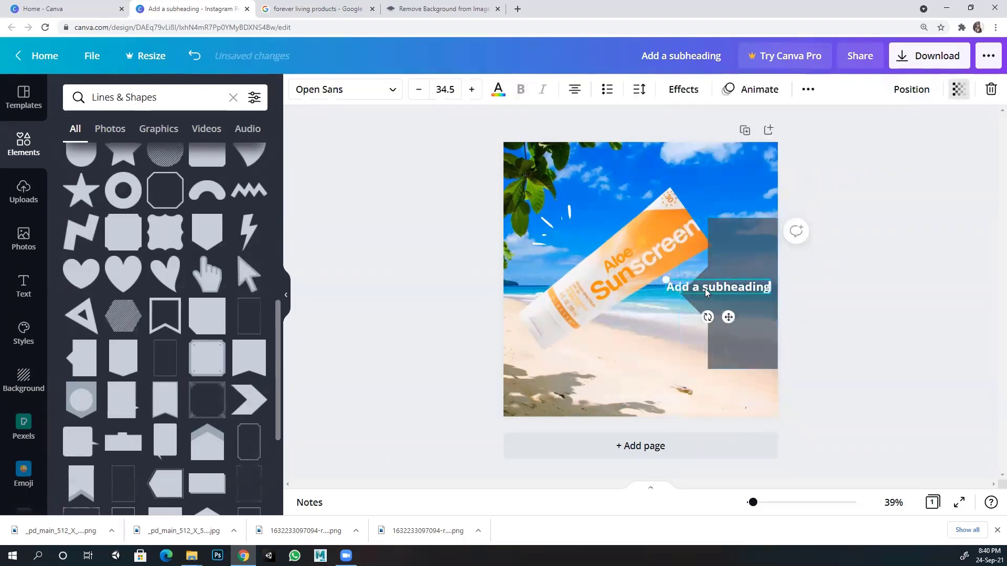
{"action": "mouse_move", "coordinate": [718, 289]}
{"action": "left_mouse_down"}
{"action": "mouse_move", "coordinate": [733, 274]}
{"action": "mouse_move", "coordinate": [725, 292]}
{"action": "left_mouse_up"}
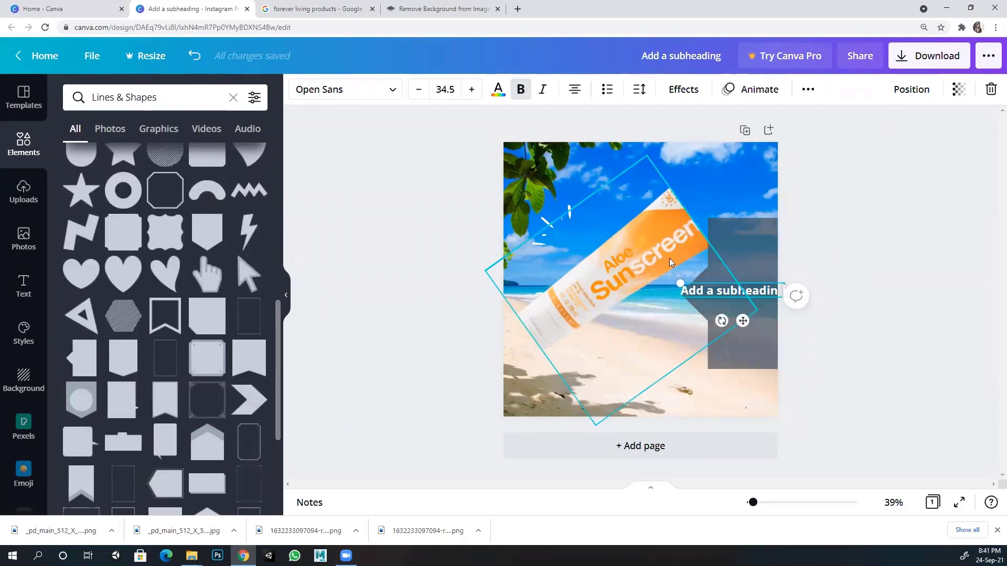
{"action": "left_click", "coordinate": [901, 210]}
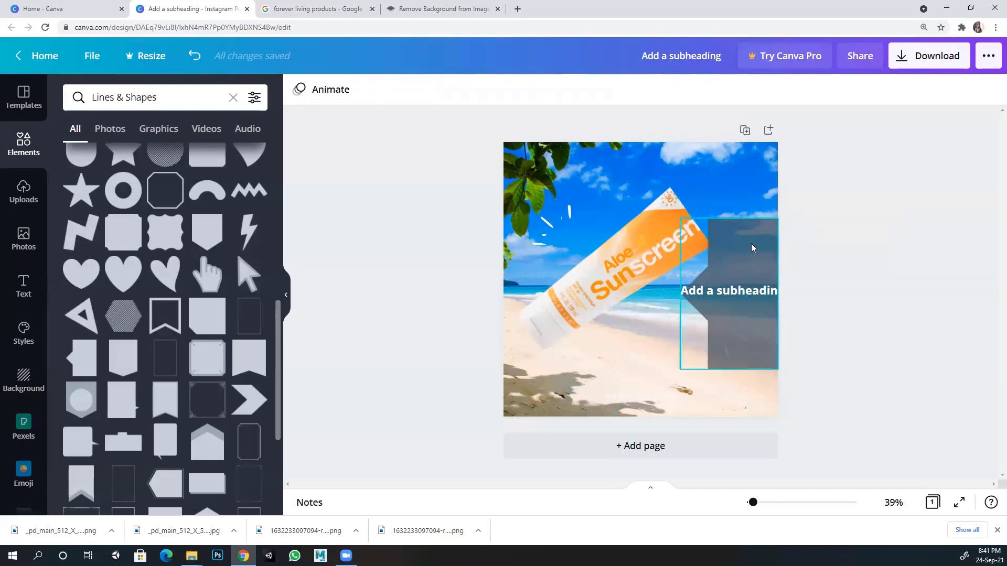
Step: Delete the beach background photo, rotate the sunscreen picture upright to 0°, and move it to the page's left side
{"action": "left_click", "coordinate": [612, 168]}
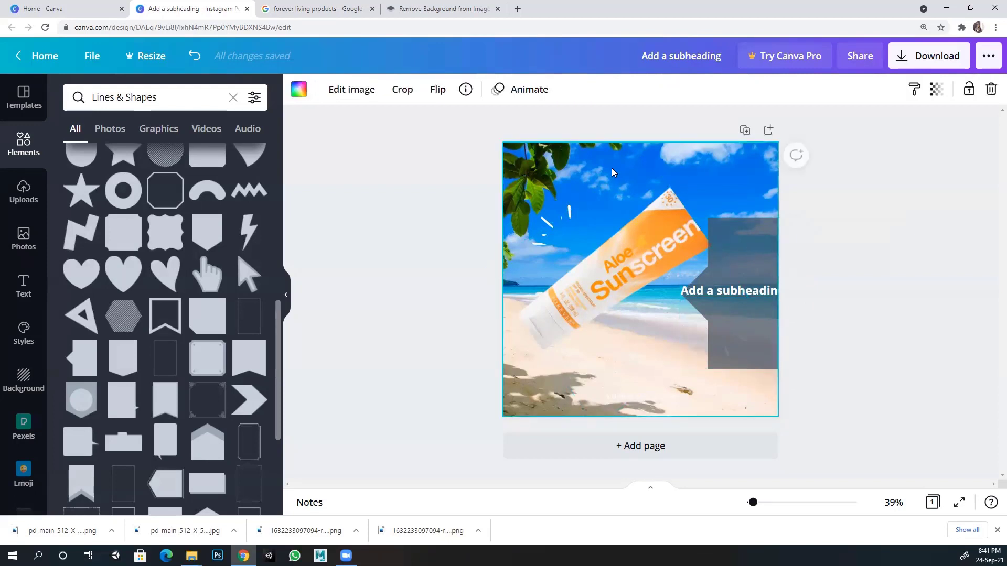
{"action": "key", "text": "Delete"}
{"action": "left_click", "coordinate": [608, 258]}
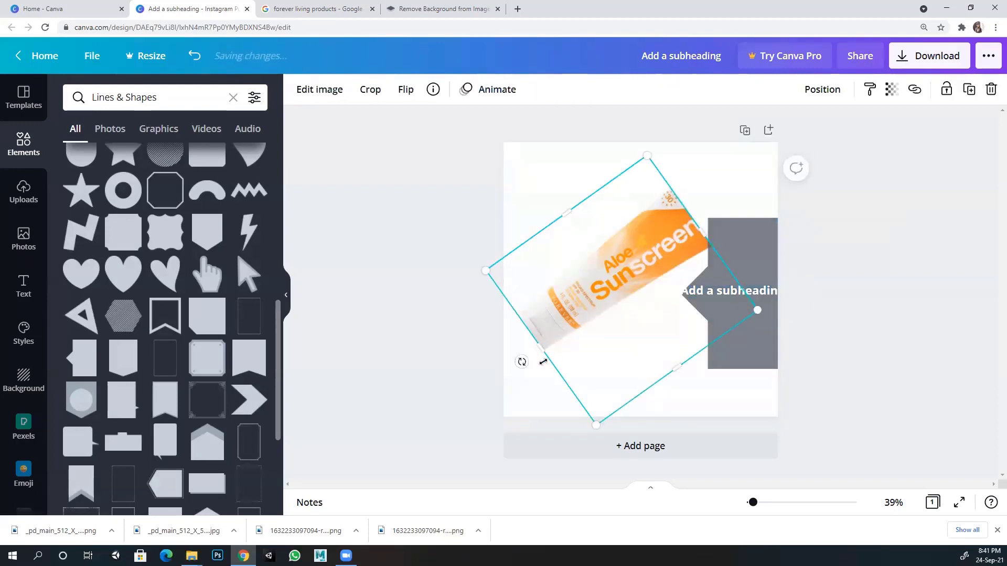
{"action": "left_click_drag", "start_coordinate": [522, 362], "coordinate": [624, 383]}
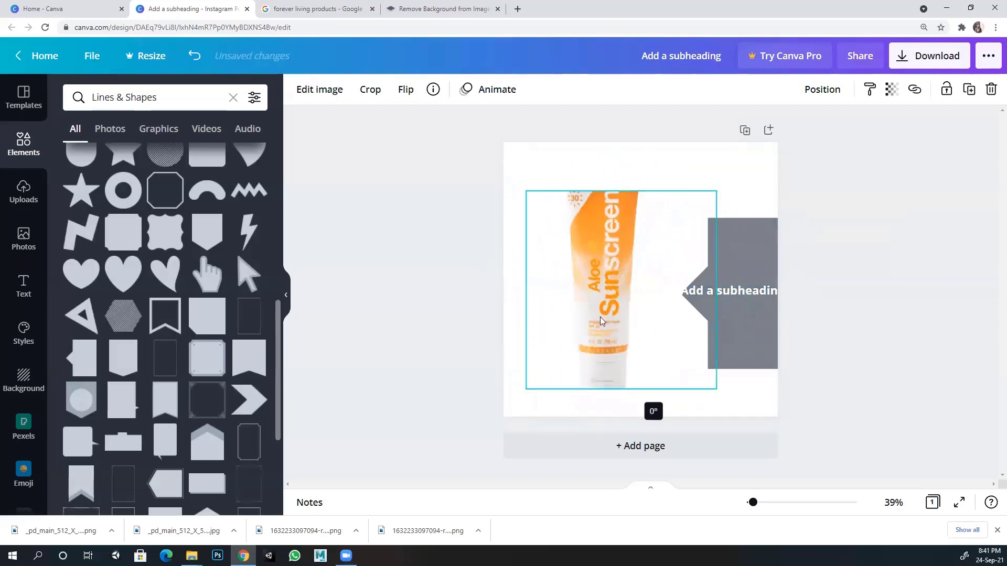
{"action": "left_click_drag", "start_coordinate": [602, 321], "coordinate": [552, 321]}
Step: Delete the translucent pointed shape from the right side of the page
{"action": "left_click", "coordinate": [741, 243]}
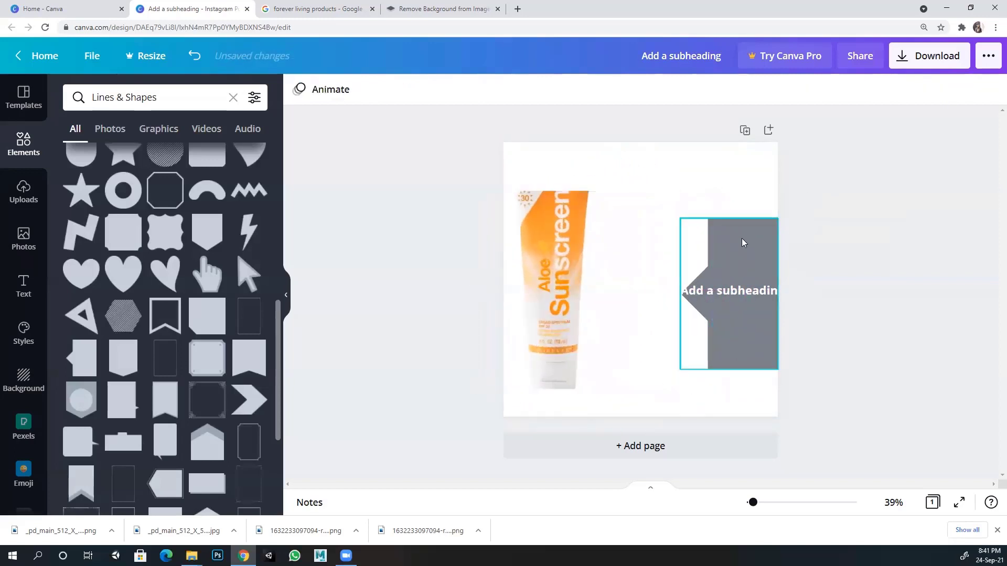
{"action": "key", "text": "Delete"}
{"action": "left_click", "coordinate": [723, 294]}
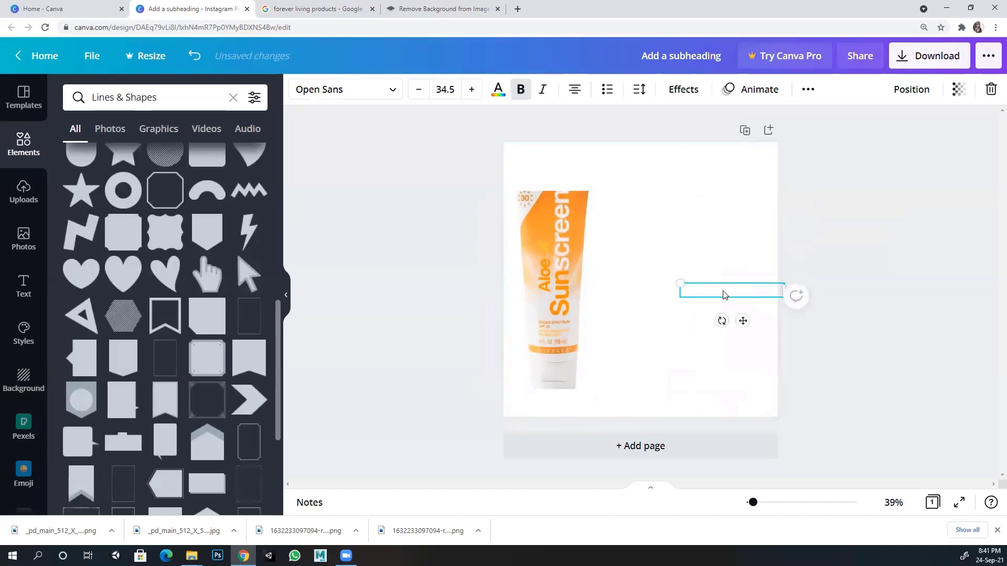
{"action": "left_click", "coordinate": [443, 120]}
Step: Add a new subheading text and place it in the right half of the page beside the sunscreen
{"action": "left_click", "coordinate": [24, 194]}
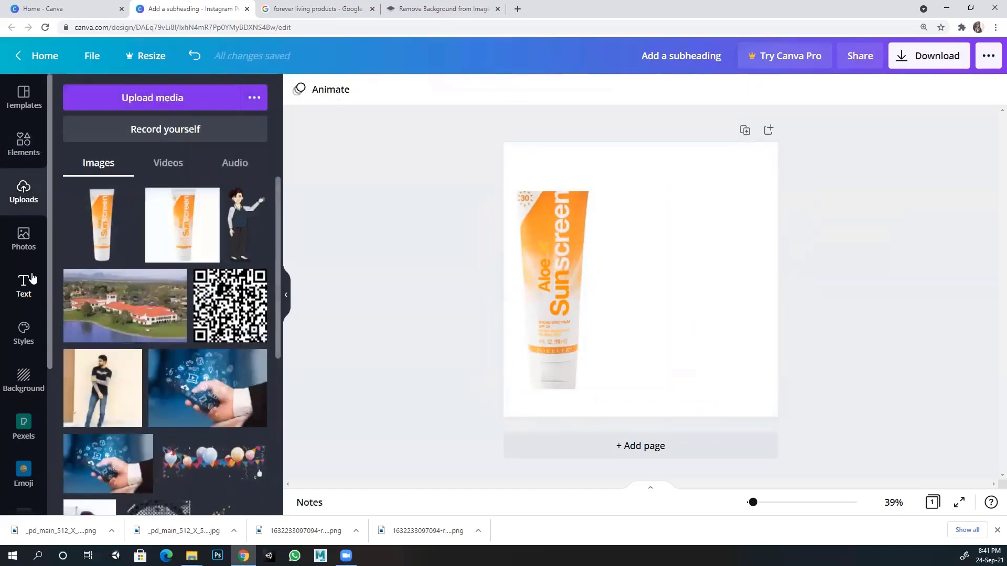
{"action": "left_click", "coordinate": [23, 284]}
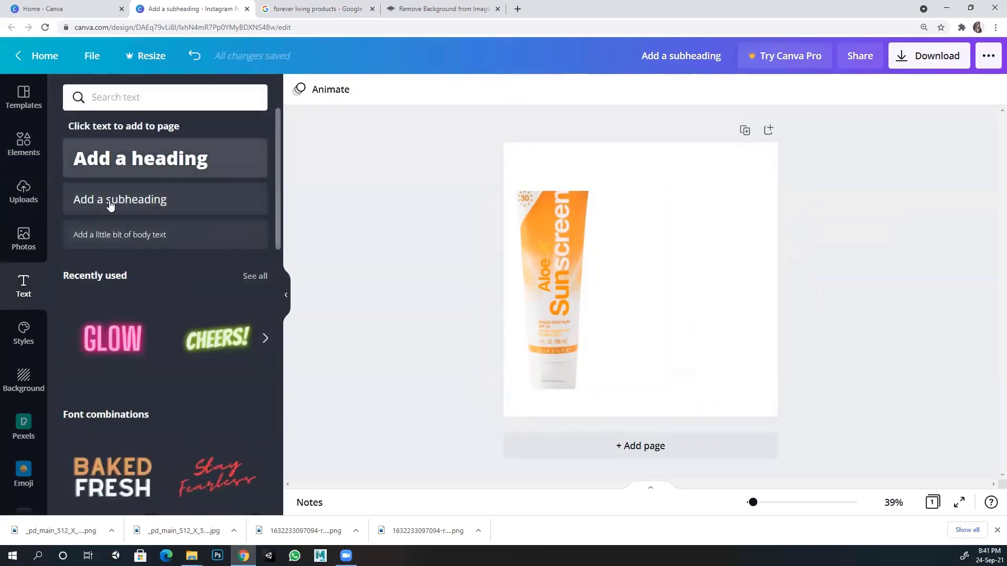
{"action": "left_click", "coordinate": [110, 203]}
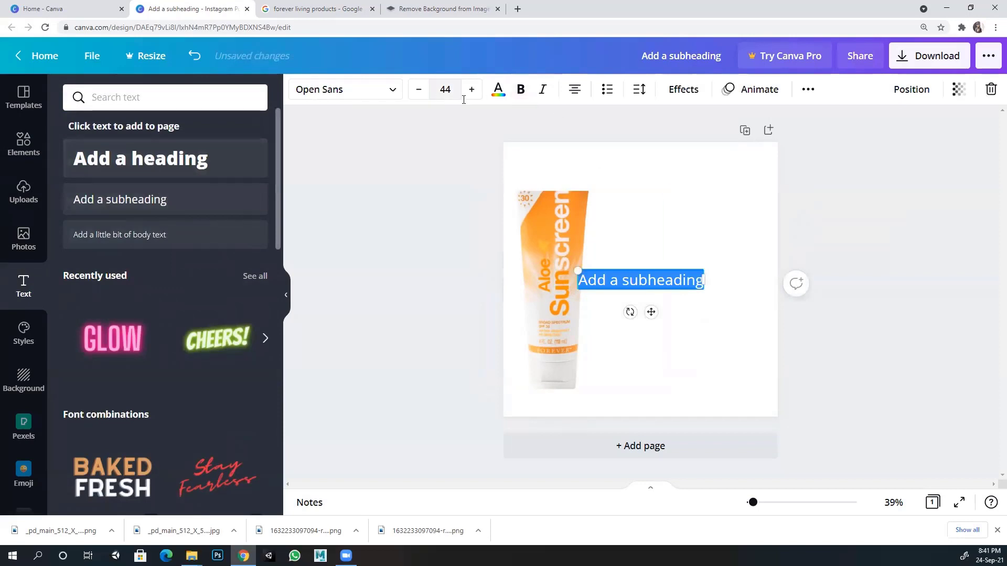
{"action": "left_click", "coordinate": [498, 90]}
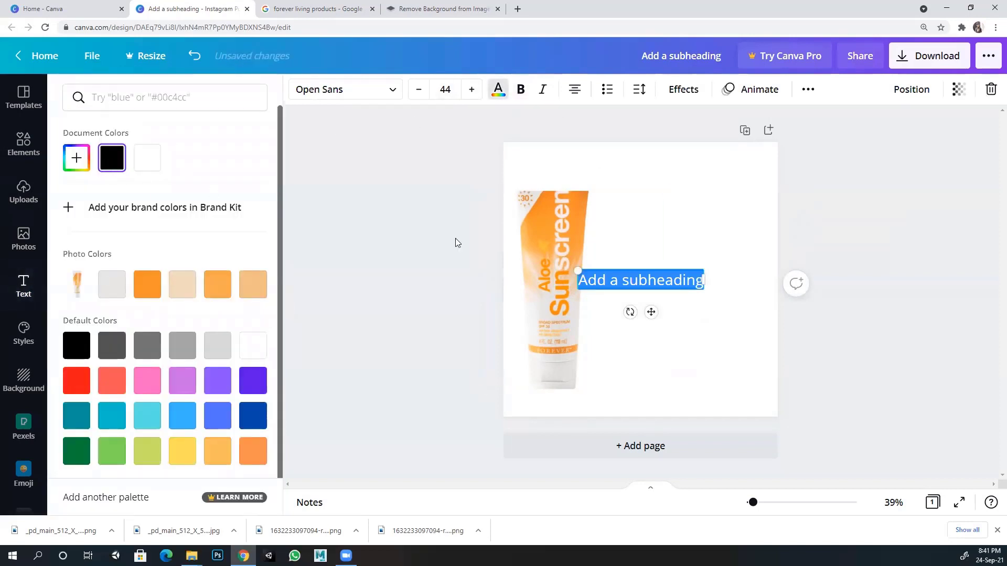
{"action": "key", "text": "Escape"}
{"action": "left_click", "coordinate": [816, 242]}
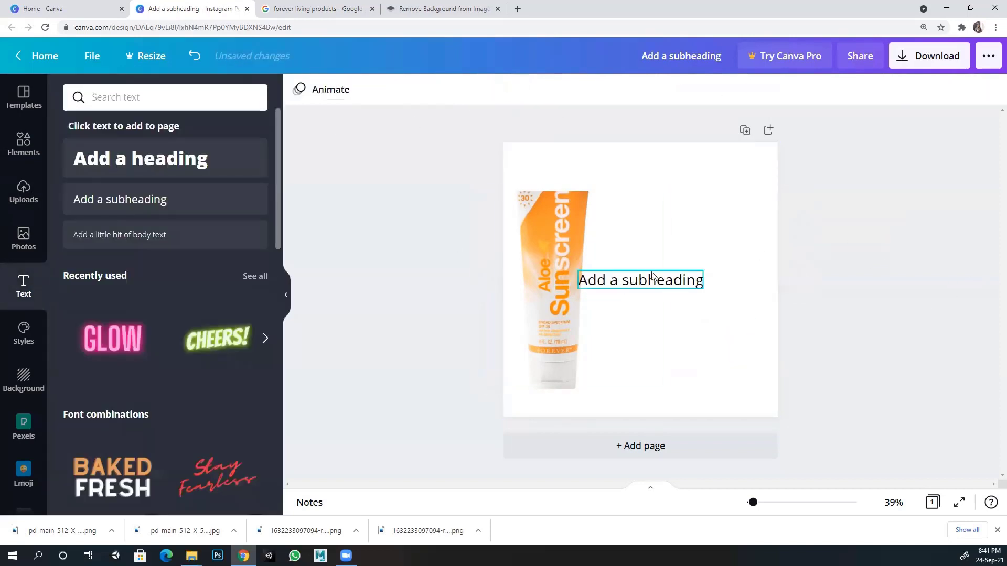
{"action": "left_click_drag", "start_coordinate": [624, 282], "coordinate": [676, 252]}
Step: Format the new subheading as a bulleted list
{"action": "left_click", "coordinate": [613, 95]}
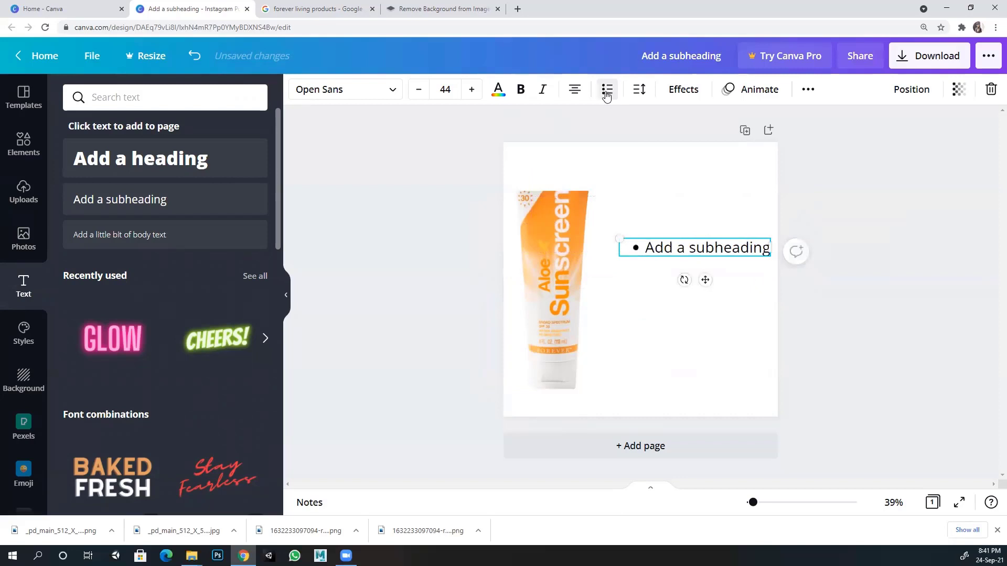
{"action": "left_click_drag", "start_coordinate": [648, 248], "coordinate": [773, 247]}
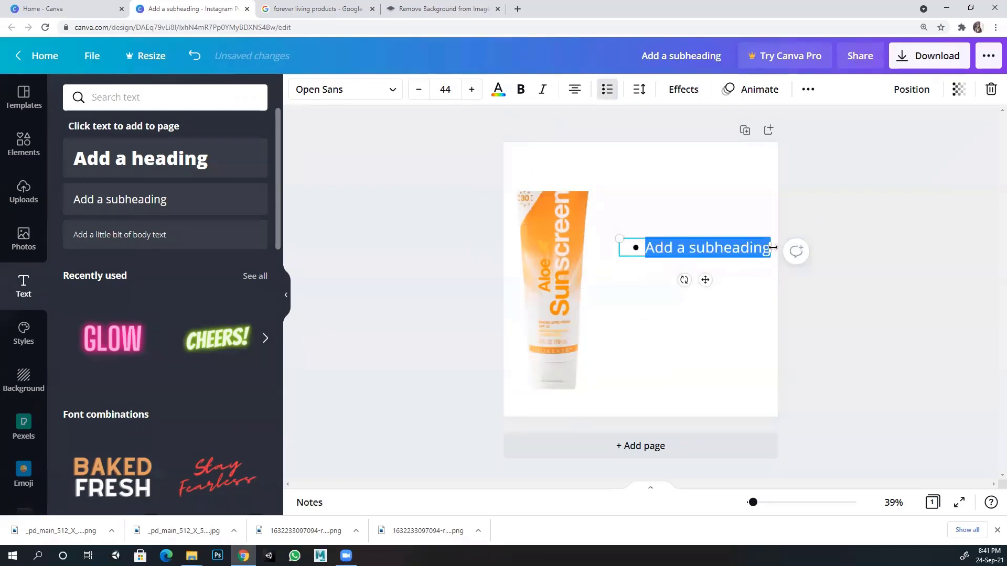
{"action": "left_click", "coordinate": [766, 251]}
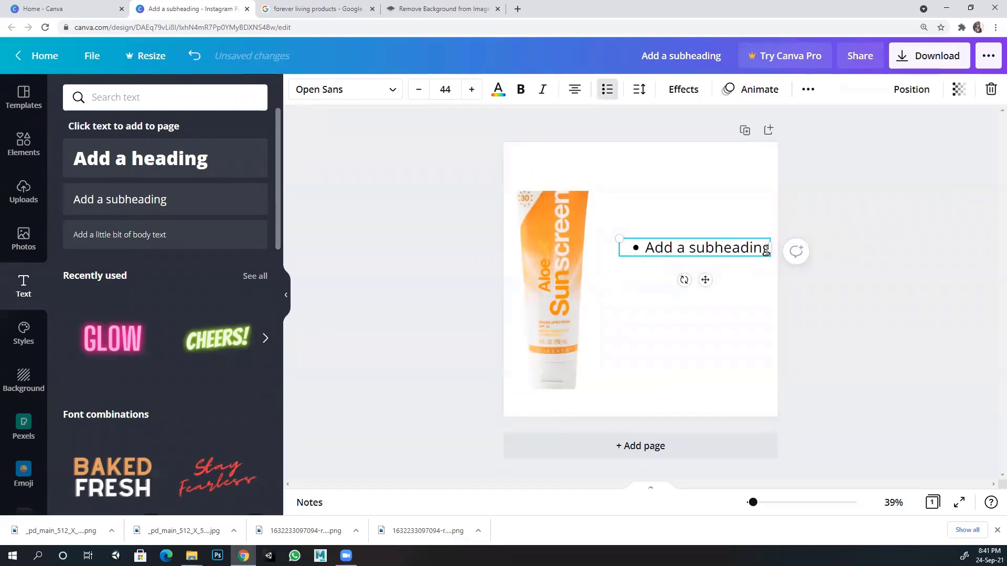
Step: Add an empty second bullet below the subheading's first bullet line
{"action": "key", "text": "Return"}
{"action": "key", "text": "BackSpace"}
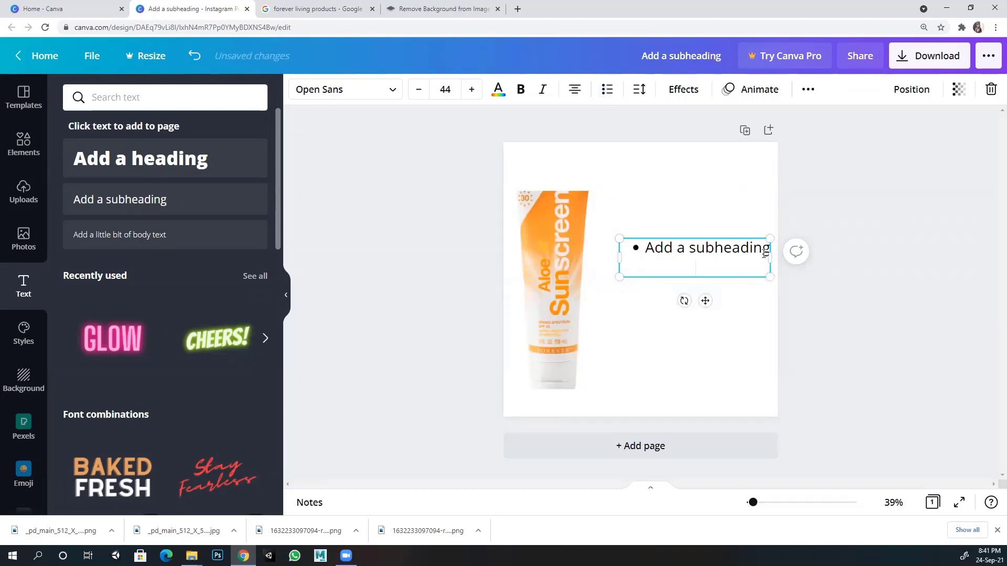
{"action": "type", "text": "b"}
{"action": "key", "text": "Return"}
{"action": "key", "text": "BackSpace"}
{"action": "key", "text": "BackSpace"}
{"action": "key", "text": "BackSpace"}
{"action": "key", "text": "BackSpace"}
{"action": "key", "text": "BackSpace"}
{"action": "key", "text": "BackSpace"}
{"action": "key", "text": "BackSpace"}
{"action": "key", "text": "BackSpace"}
{"action": "key", "text": "BackSpace"}
{"action": "key", "text": "Return"}
{"action": "left_click", "coordinate": [875, 213]}
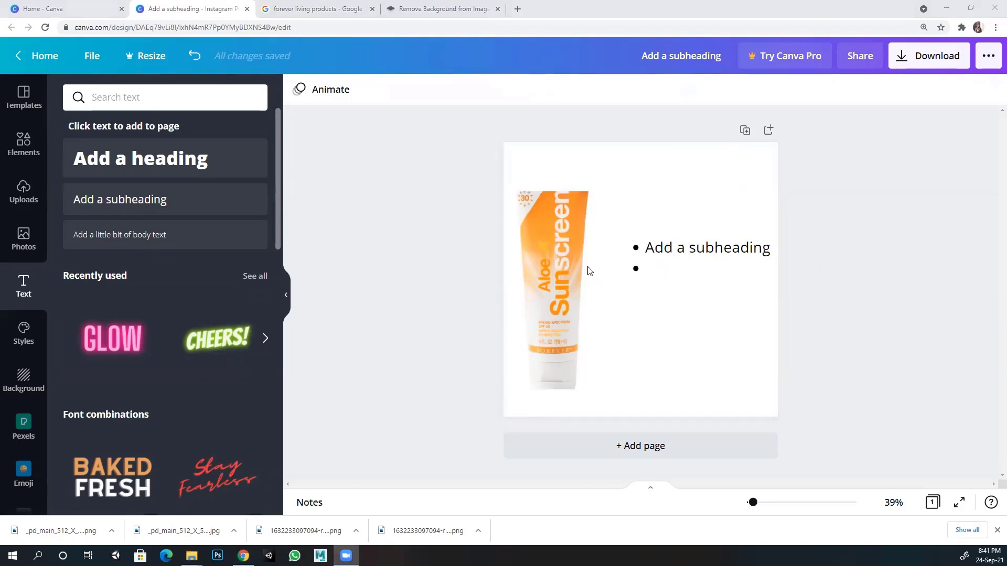
Step: Leave the Instagram post for the home page and create a blank Presentation
{"action": "left_click", "coordinate": [924, 154]}
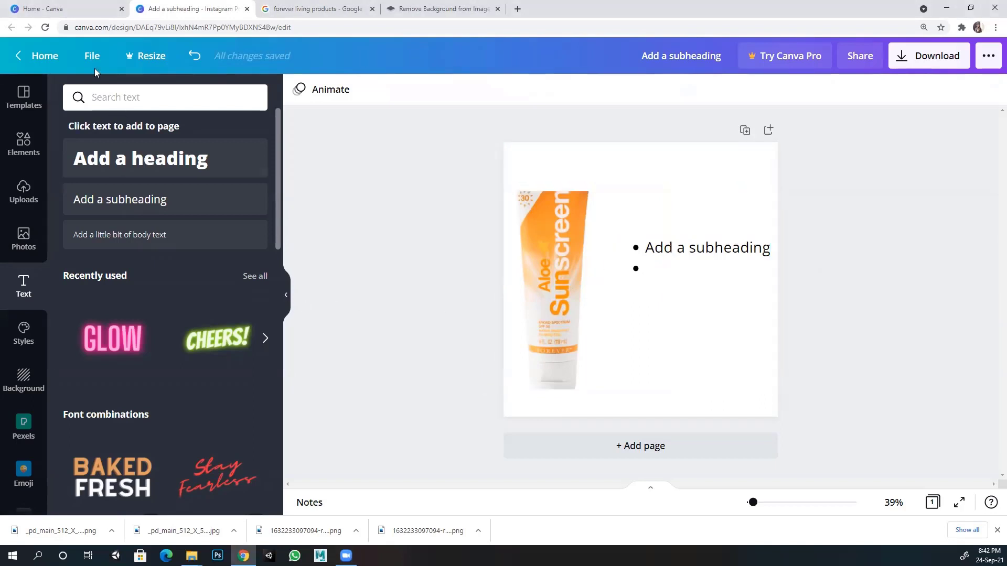
{"action": "left_click", "coordinate": [42, 56]}
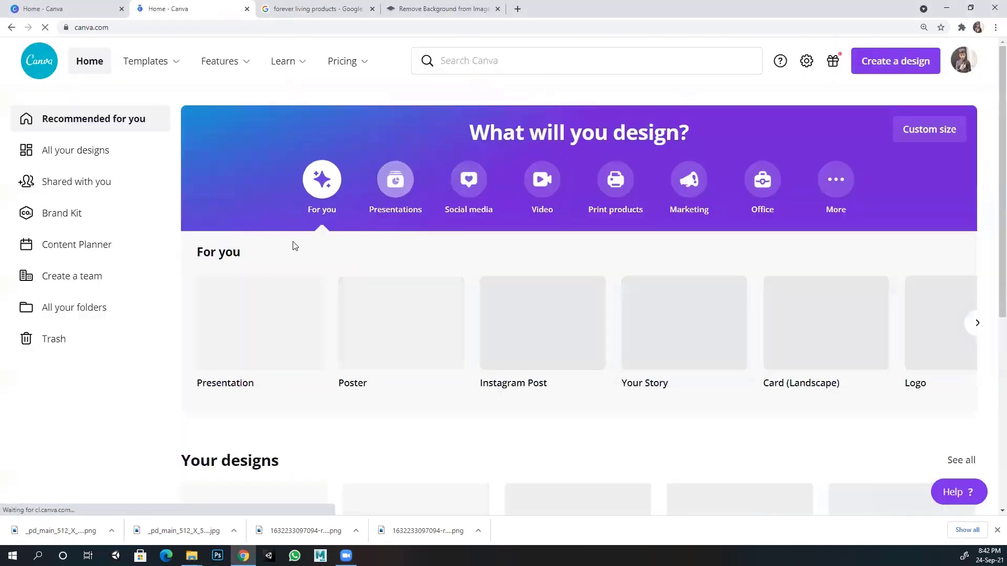
{"action": "left_click", "coordinate": [266, 339]}
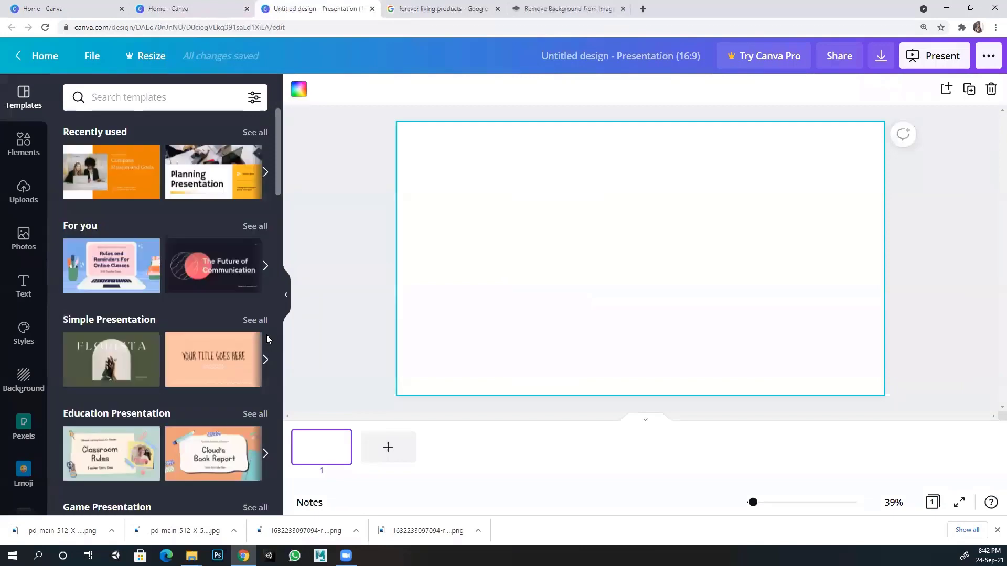
Step: Apply the Company Mission and Goals cover page from the recently used orange and grey presentation template to the blank slide
{"action": "left_click", "coordinate": [119, 175]}
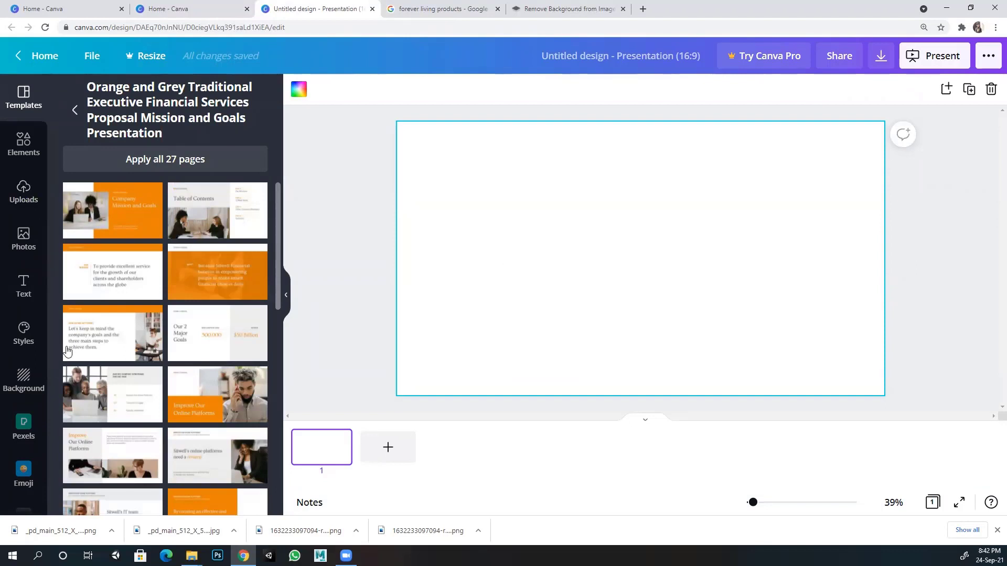
{"action": "left_click", "coordinate": [115, 231]}
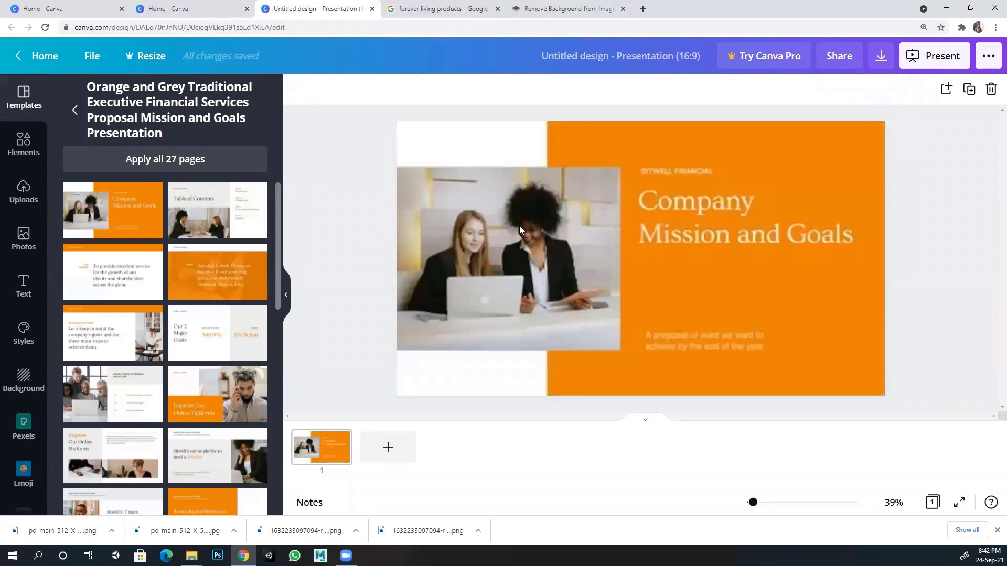
{"action": "left_click", "coordinate": [986, 234]}
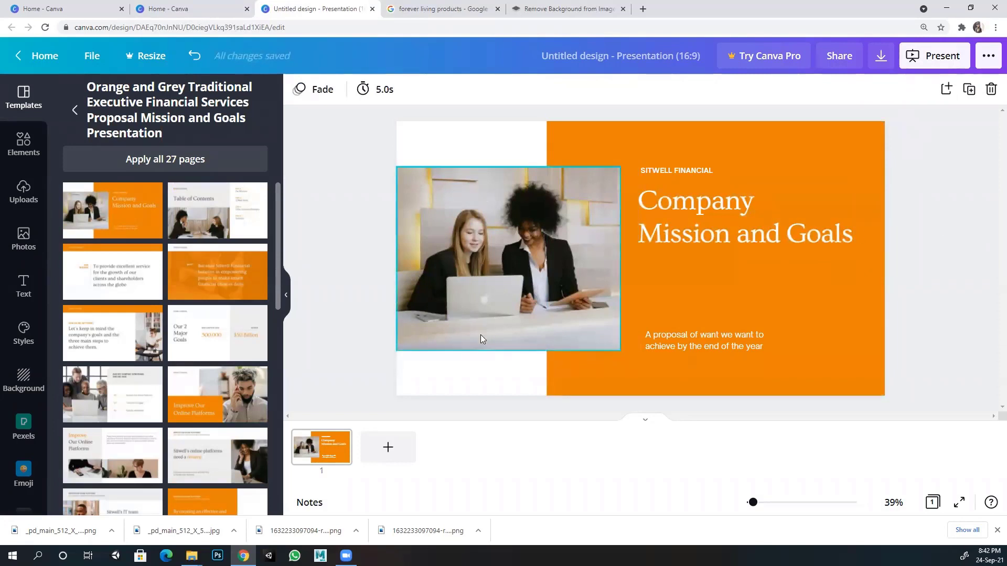
{"action": "left_click", "coordinate": [674, 220]}
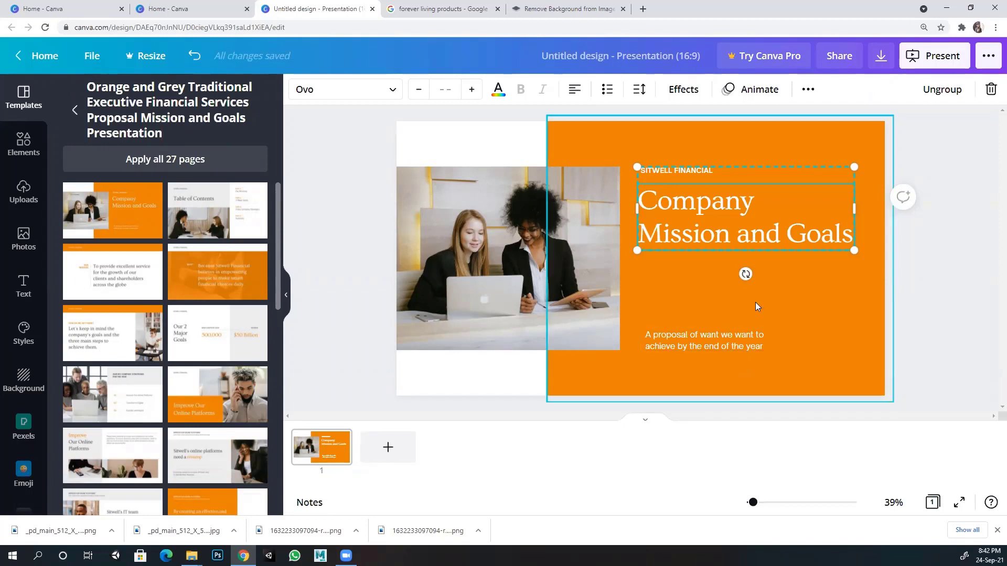
{"action": "left_click", "coordinate": [933, 264]}
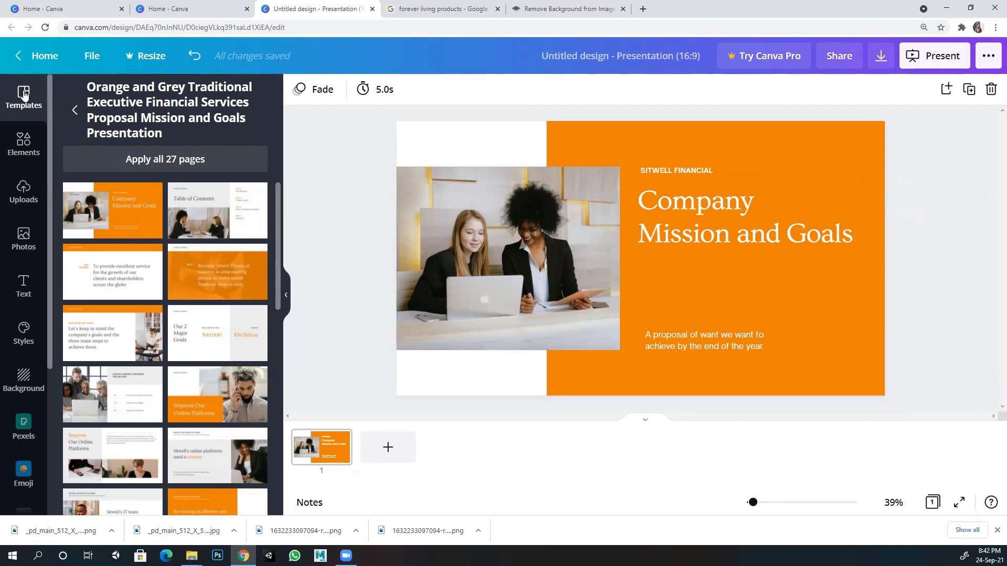
Step: Return to the home page and show the Presentations design types
{"action": "left_click", "coordinate": [45, 55]}
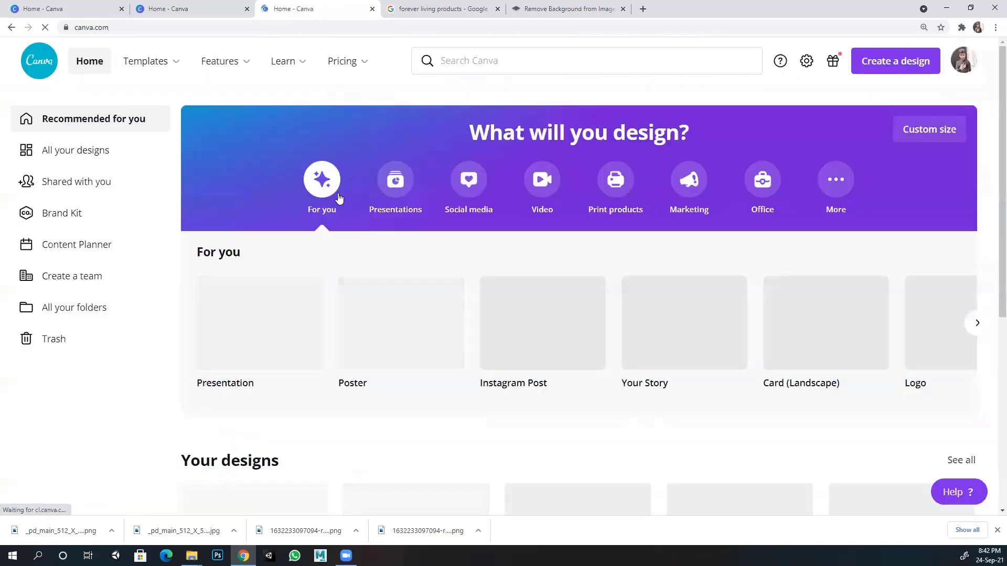
{"action": "left_click", "coordinate": [396, 180]}
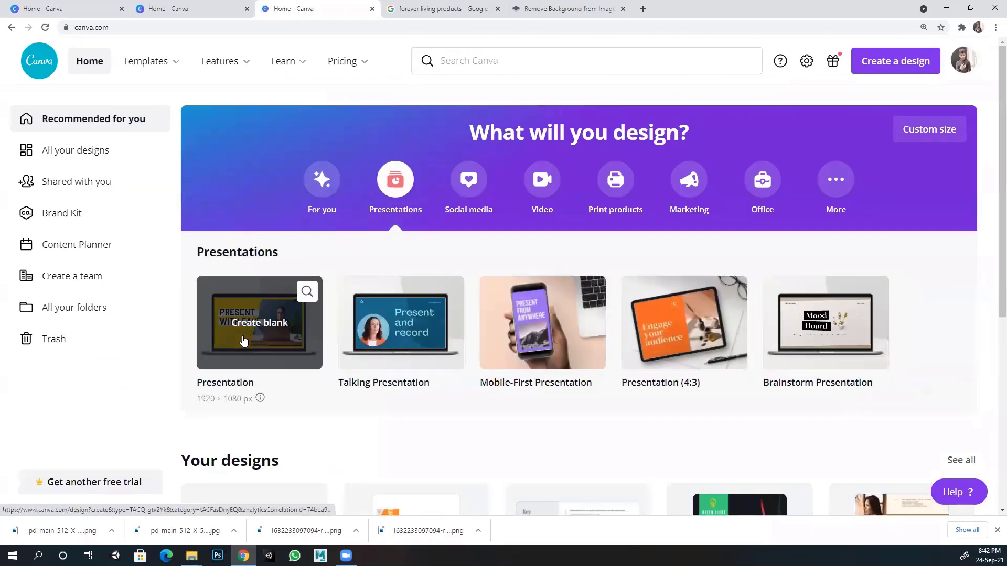
Step: Create a blank Presentation and open the Yellow Professional Gradient App Development Marketing Presentation template from the Marketing Presentation category
{"action": "left_click", "coordinate": [243, 335]}
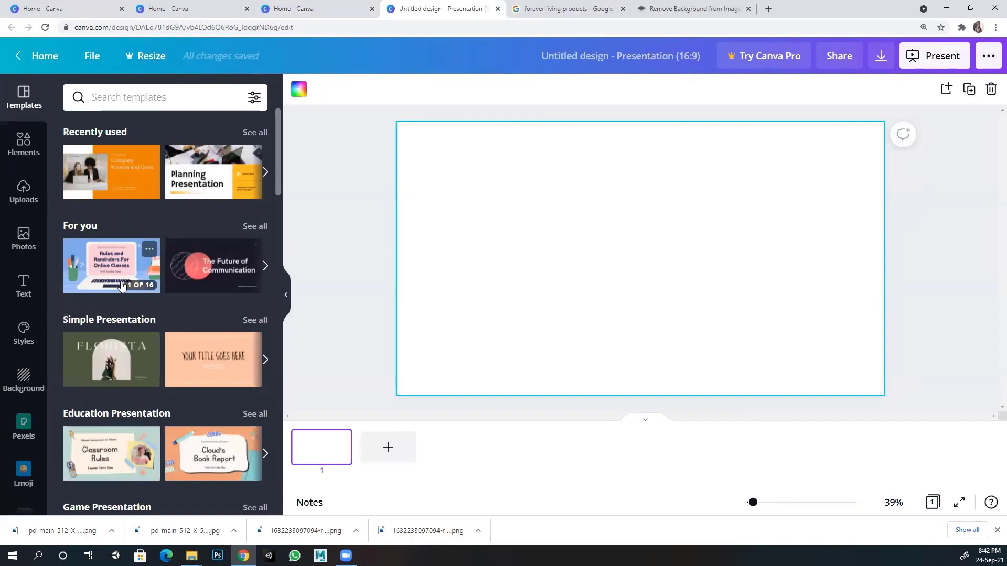
{"action": "scroll", "coordinate": [114, 301], "scroll_direction": "down", "scroll_amount": 2}
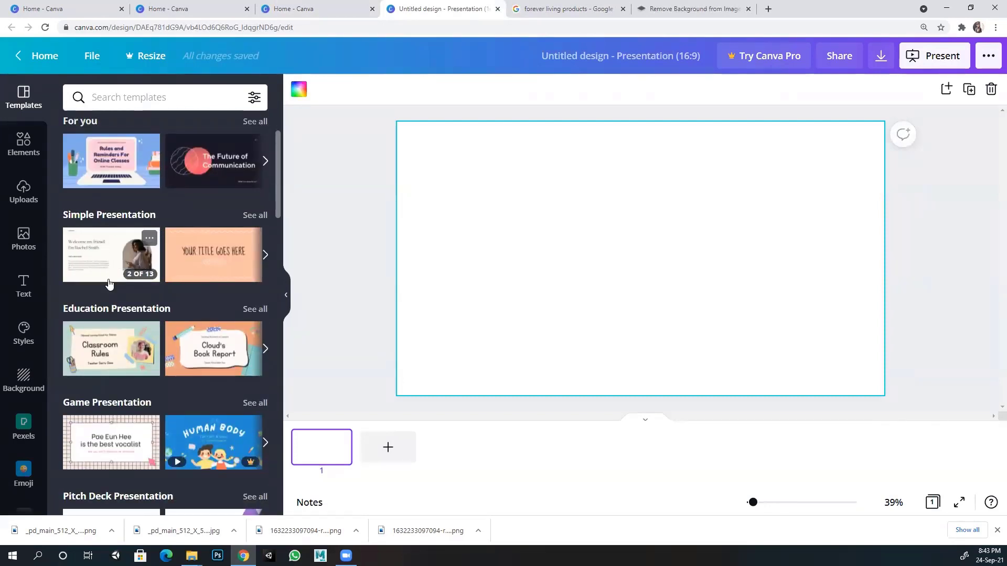
{"action": "scroll", "coordinate": [105, 278], "scroll_direction": "down", "scroll_amount": 4}
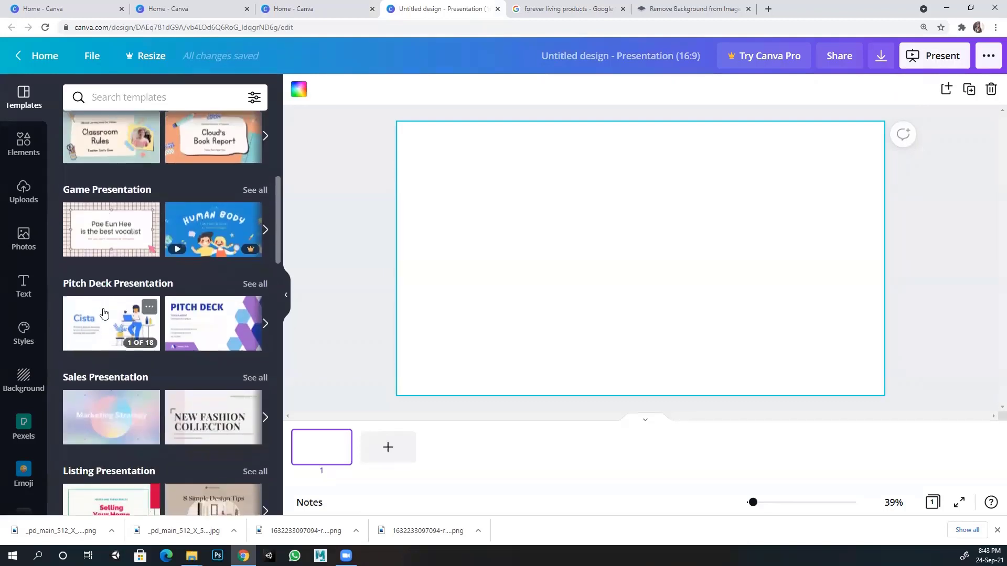
{"action": "scroll", "coordinate": [106, 310], "scroll_direction": "down", "scroll_amount": 3}
{"action": "scroll", "coordinate": [105, 342], "scroll_direction": "down", "scroll_amount": 5}
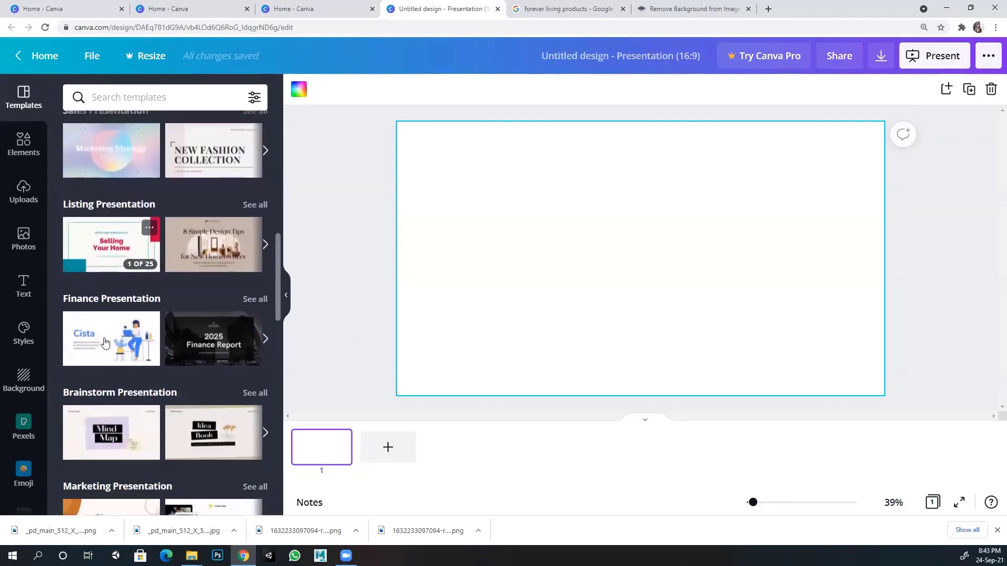
{"action": "scroll", "coordinate": [135, 363], "scroll_direction": "down", "scroll_amount": 1}
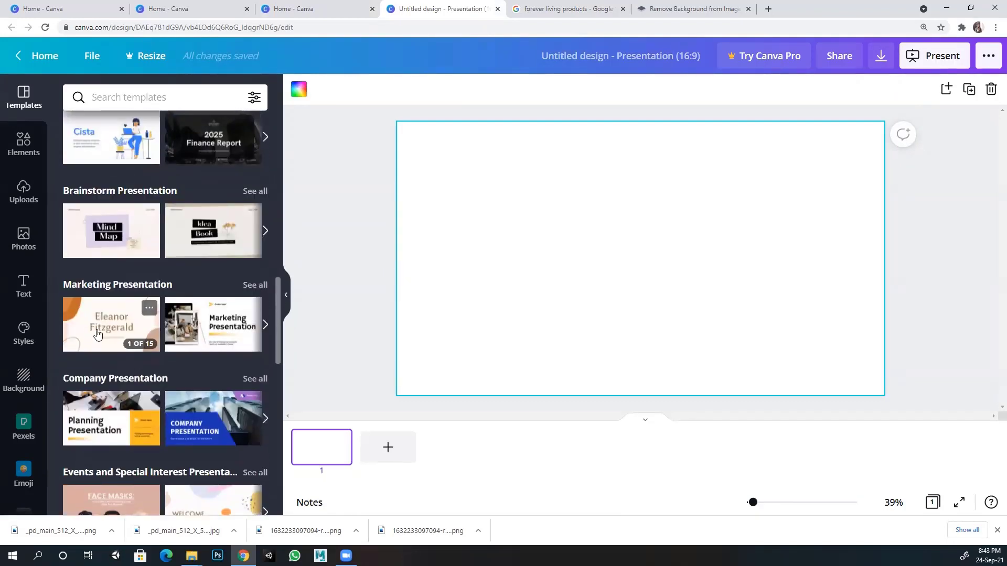
{"action": "mouse_move", "coordinate": [206, 328]}
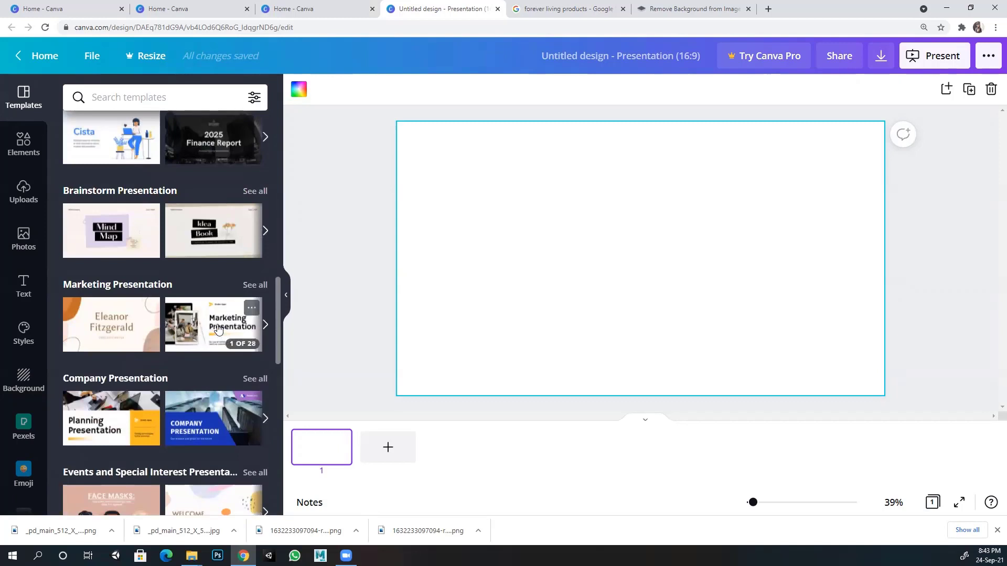
{"action": "left_click", "coordinate": [207, 328]}
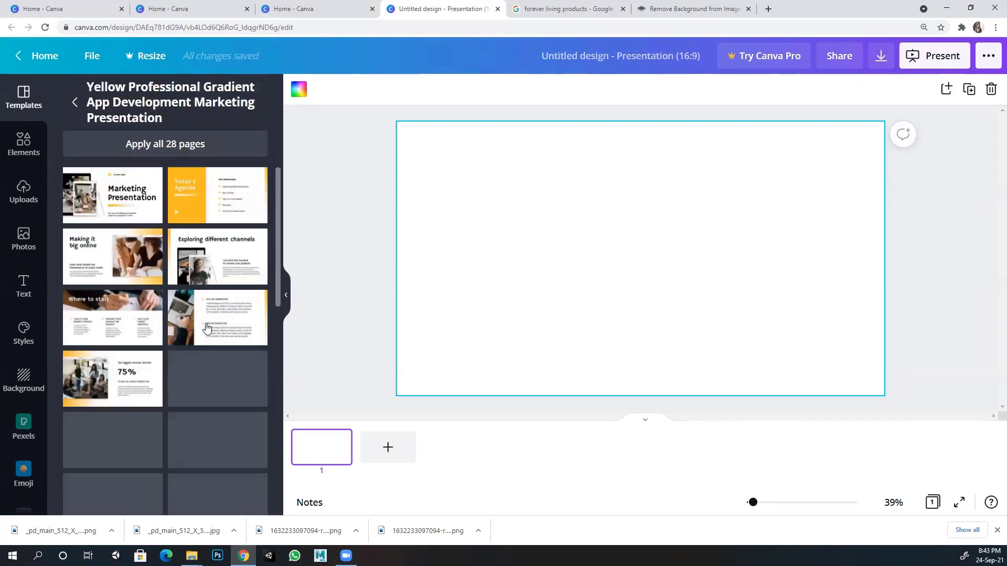
Step: Look over the template's pages and apply all 28 of them to the blank presentation
{"action": "scroll", "coordinate": [126, 428], "scroll_direction": "down", "scroll_amount": 3}
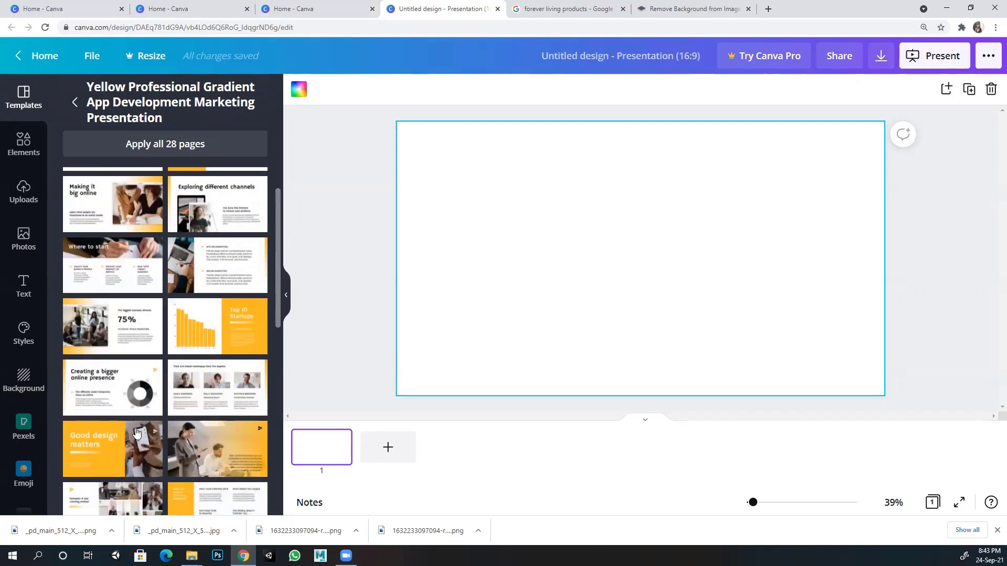
{"action": "scroll", "coordinate": [137, 427], "scroll_direction": "up", "scroll_amount": 3}
{"action": "left_click", "coordinate": [154, 190]}
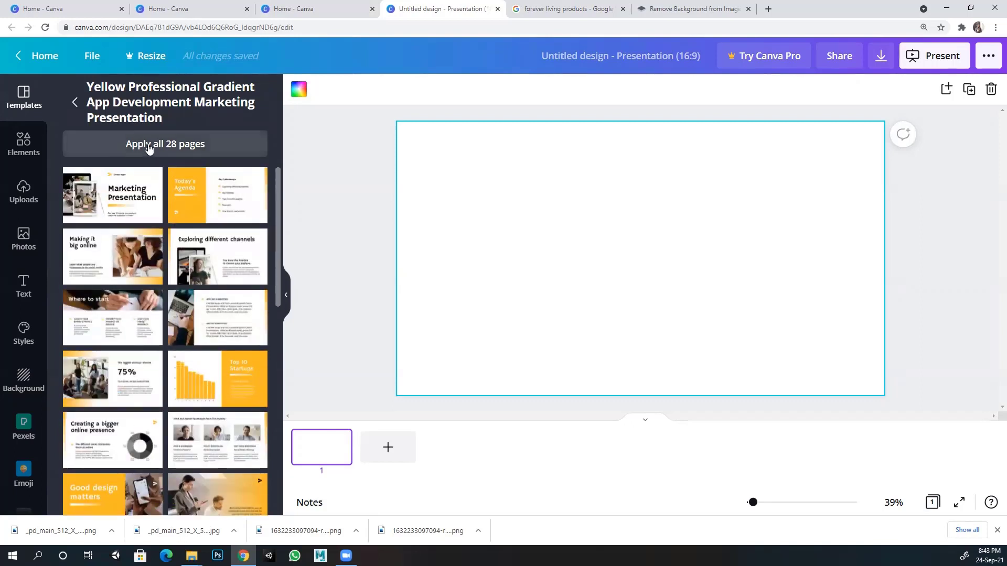
{"action": "left_click", "coordinate": [948, 219]}
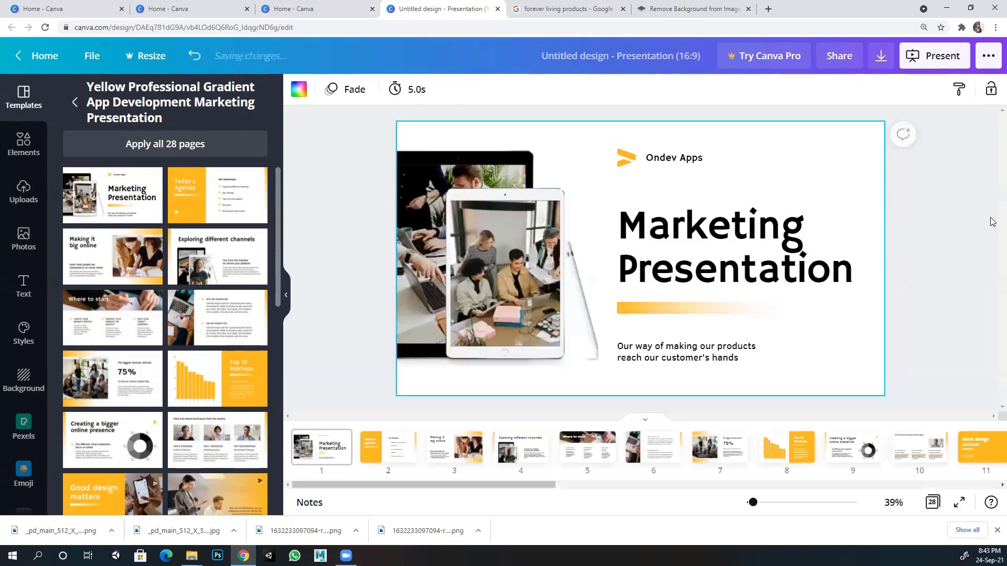
Step: Change the cover page title from Marketing Presentation to "Marketing Plan"
{"action": "left_click", "coordinate": [744, 234]}
{"action": "double_click", "coordinate": [744, 234]}
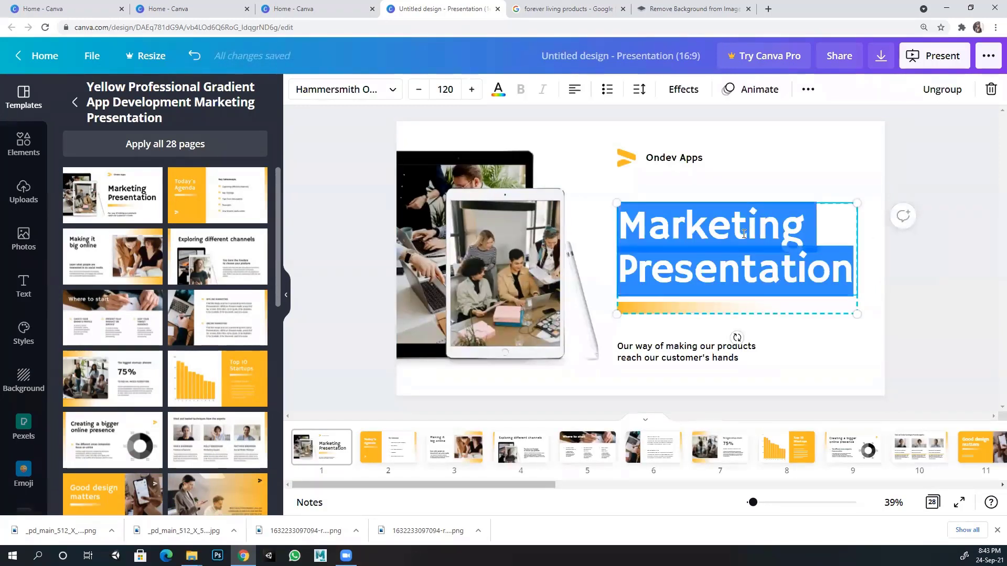
{"action": "left_click", "coordinate": [674, 281]}
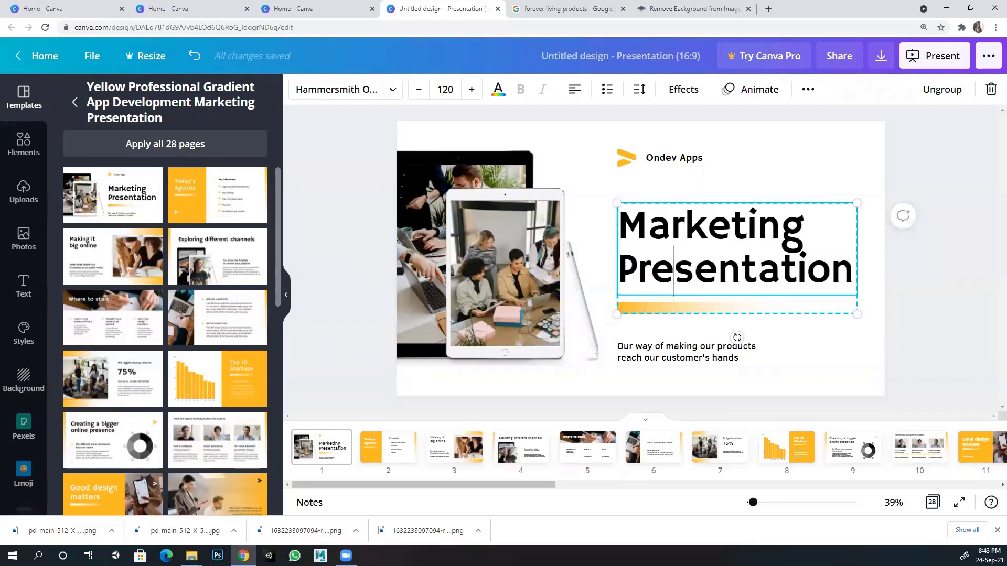
{"action": "left_click_drag", "start_coordinate": [851, 269], "coordinate": [640, 277]}
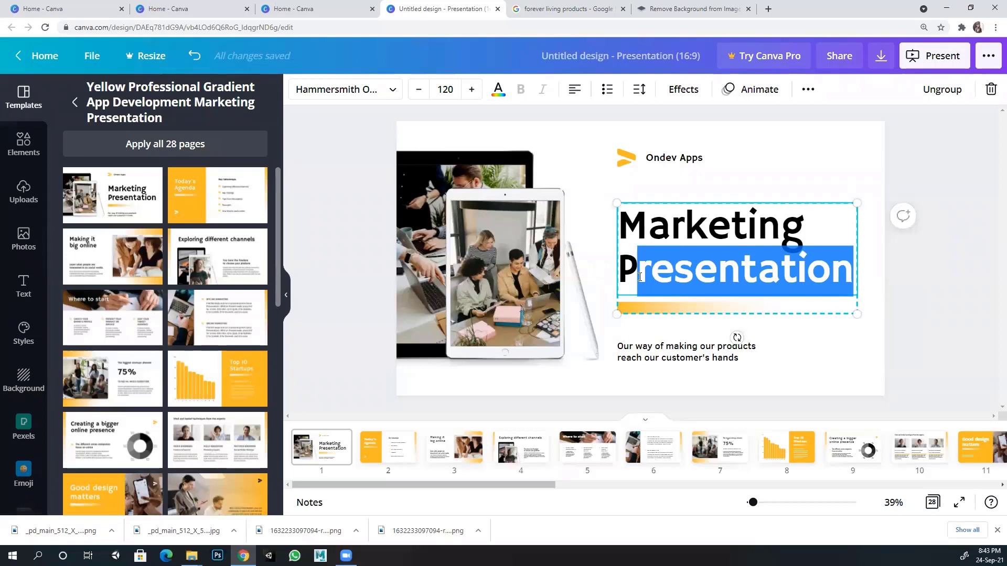
{"action": "type", "text": "lan"}
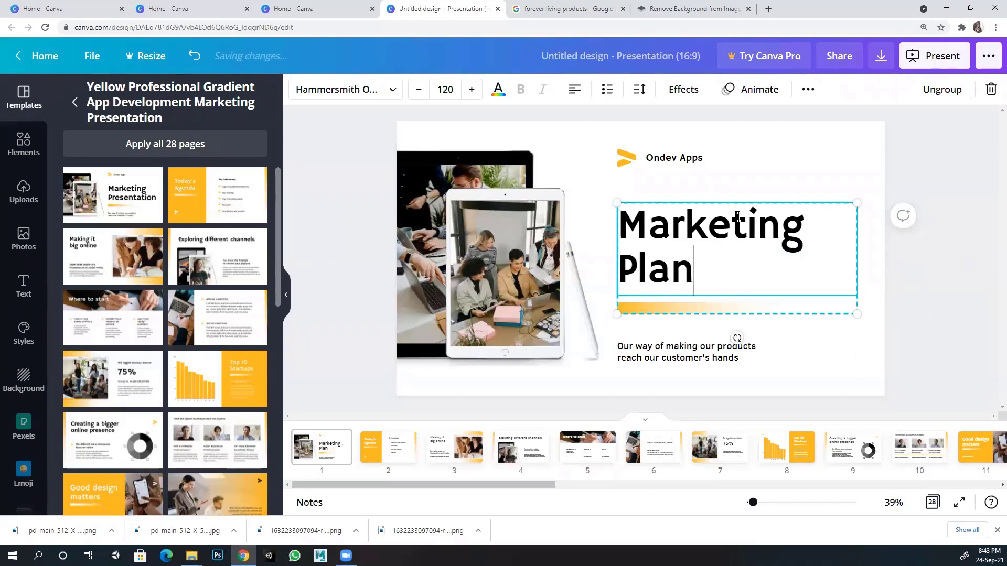
{"action": "left_click", "coordinate": [965, 155]}
Step: Delete the Ondev Apps company name and its orange logo above the cover page title
{"action": "left_click", "coordinate": [658, 162]}
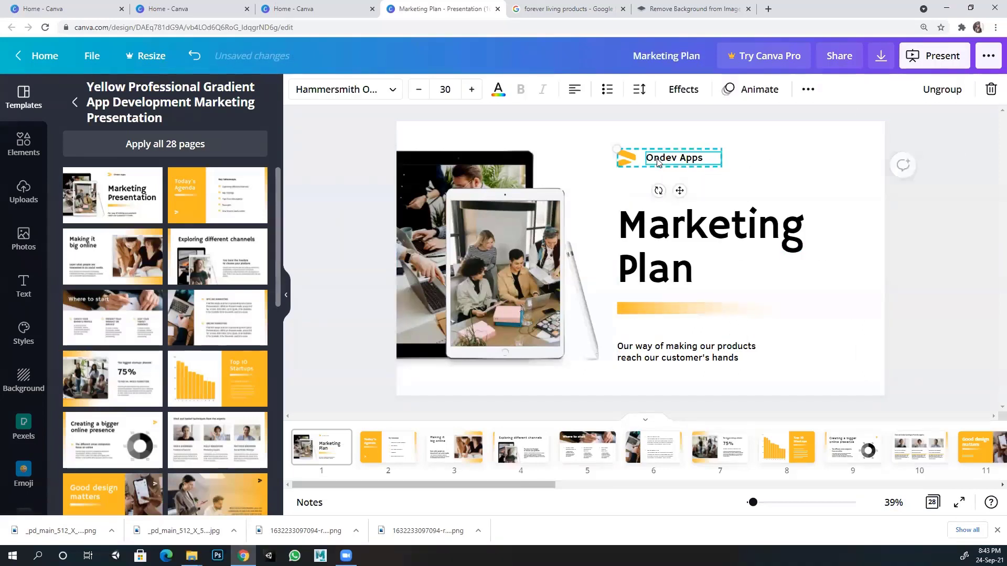
{"action": "key", "text": "Delete"}
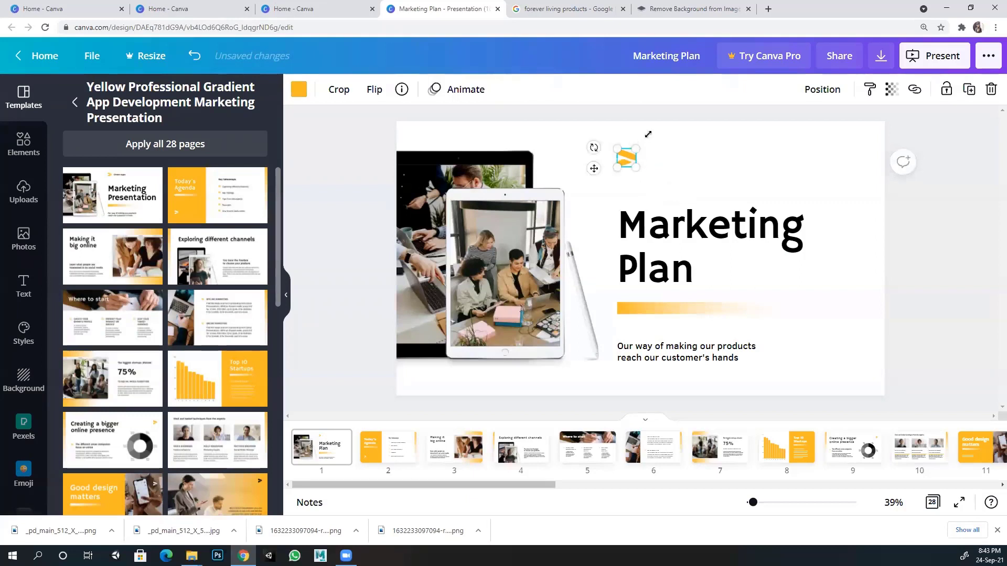
{"action": "left_click", "coordinate": [647, 115]}
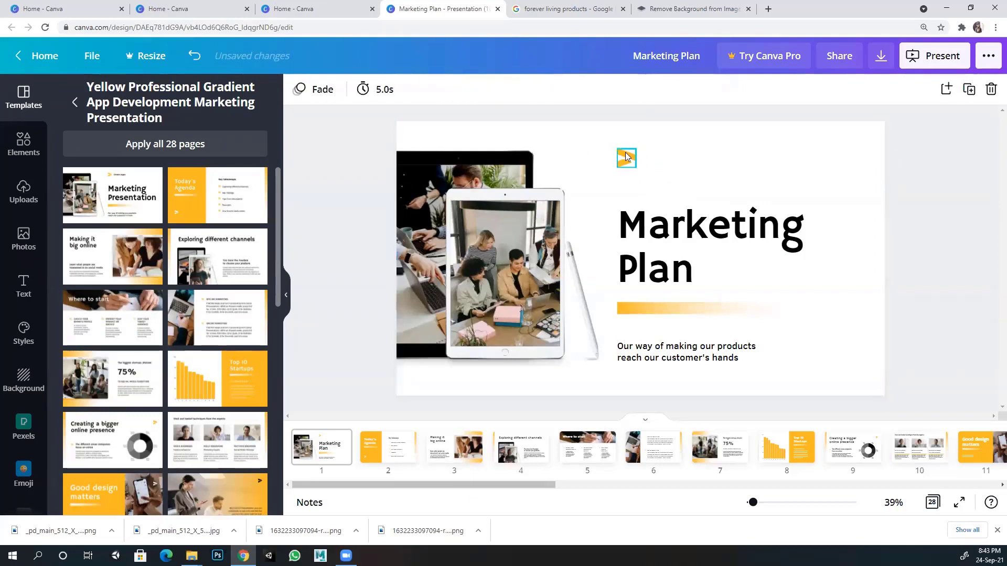
Step: Delete the tagline text below the orange bar on the cover page
{"action": "left_click", "coordinate": [657, 356]}
{"action": "double_click", "coordinate": [658, 355]}
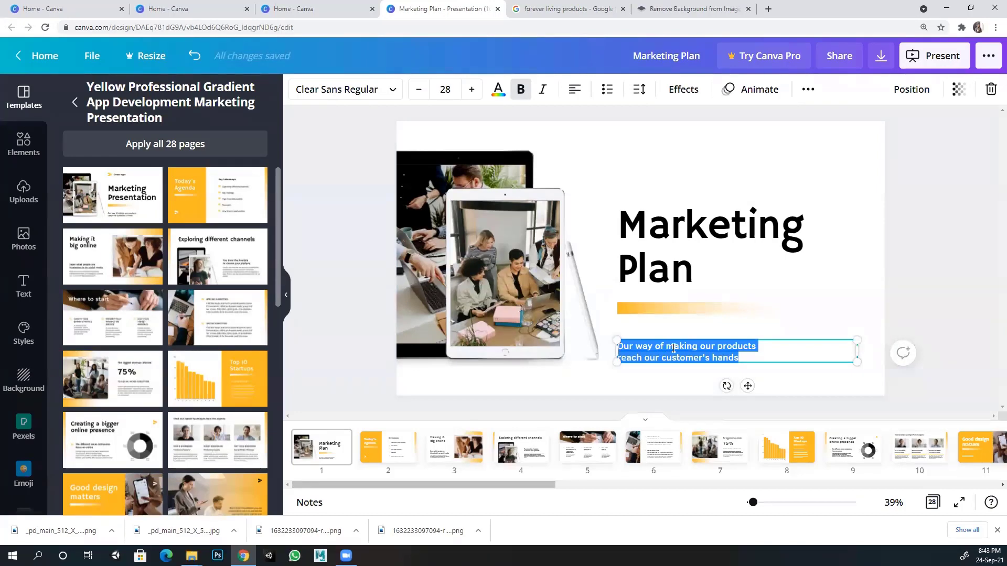
{"action": "left_click", "coordinate": [897, 269]}
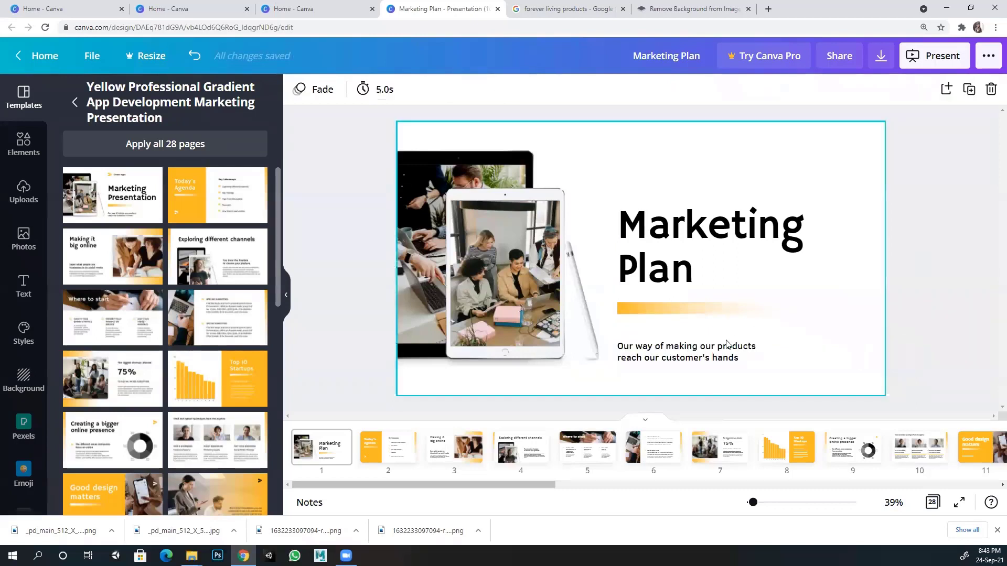
{"action": "left_click", "coordinate": [714, 356]}
{"action": "key", "text": "Delete"}
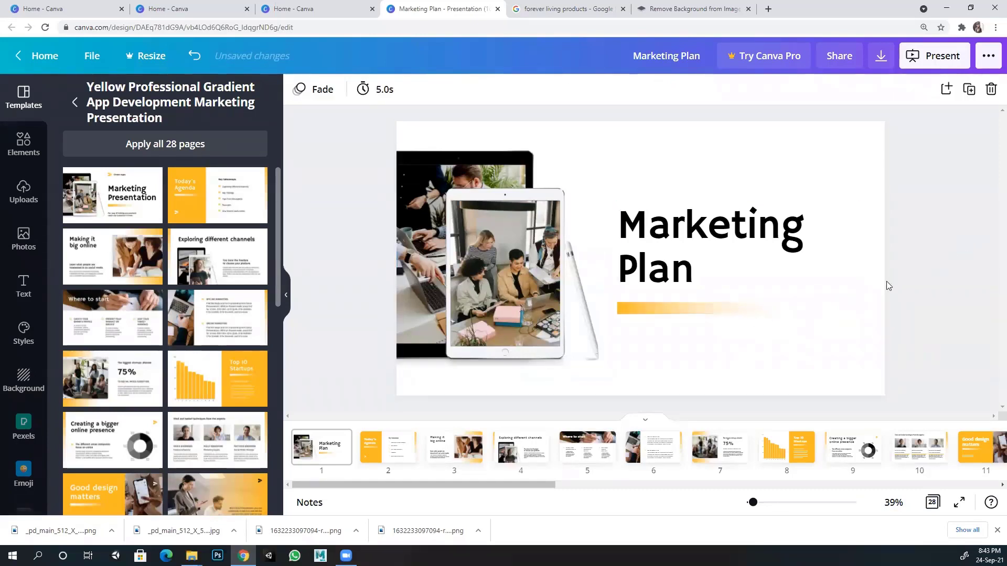
Step: View the Today's Agenda page and the Making it big online page, selecting the latter's heading and photo to examine them
{"action": "left_click", "coordinate": [405, 440]}
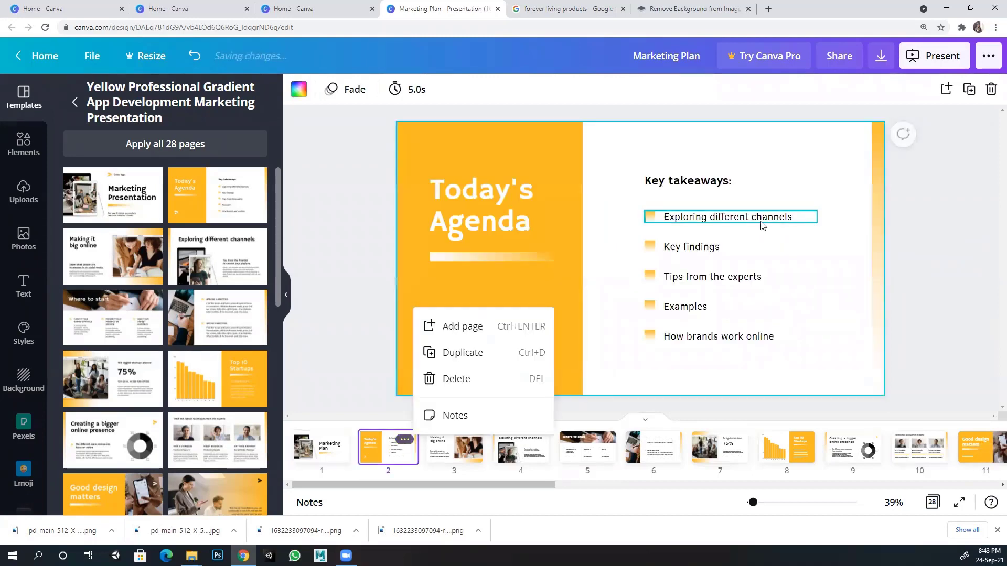
{"action": "left_click", "coordinate": [938, 201]}
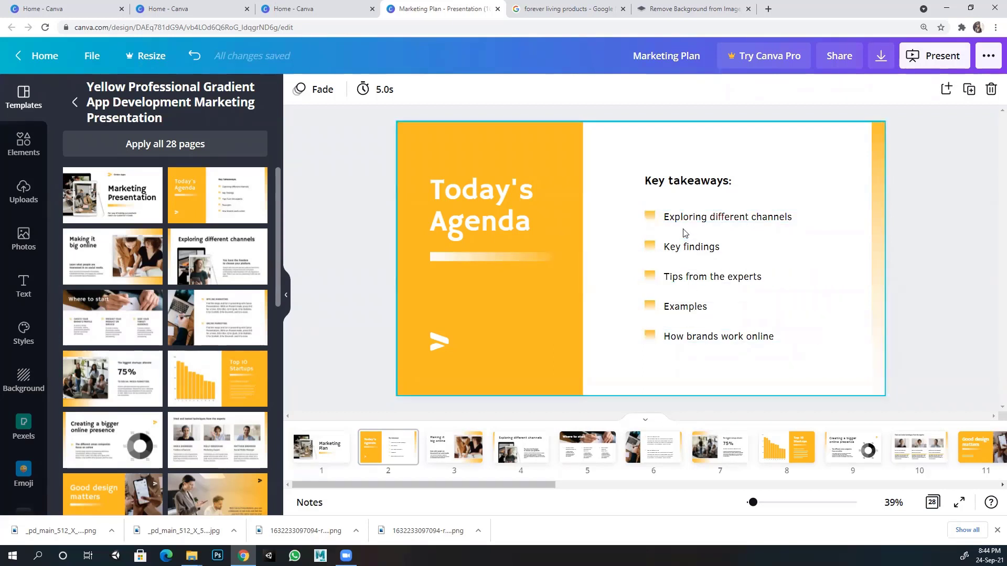
{"action": "left_click", "coordinate": [442, 456]}
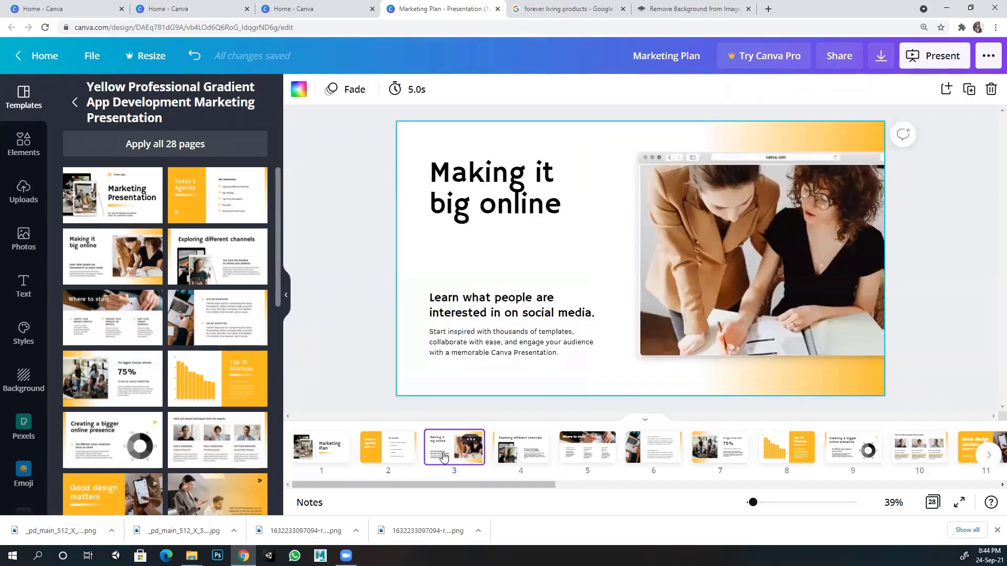
{"action": "left_click", "coordinate": [666, 240]}
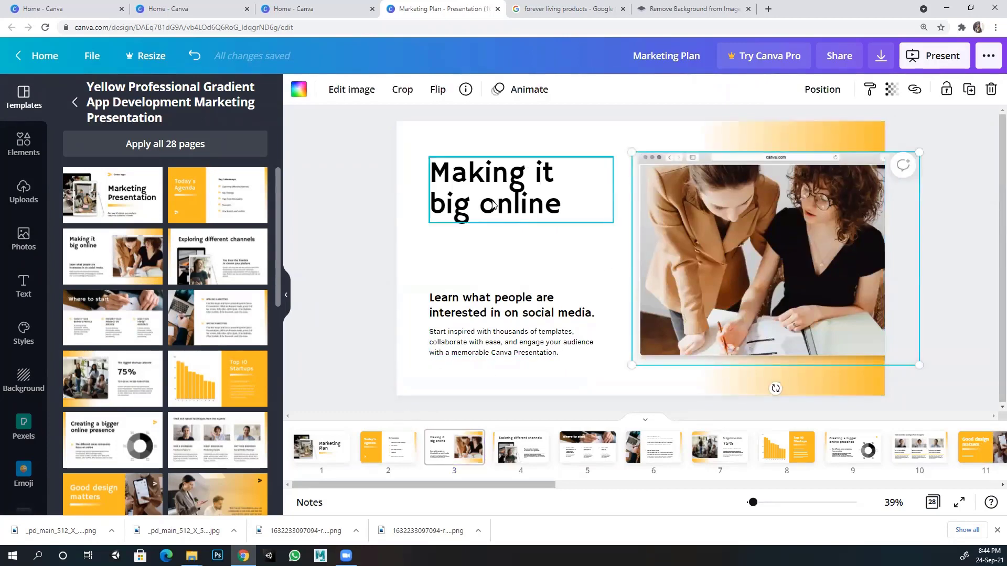
{"action": "left_click", "coordinate": [604, 142]}
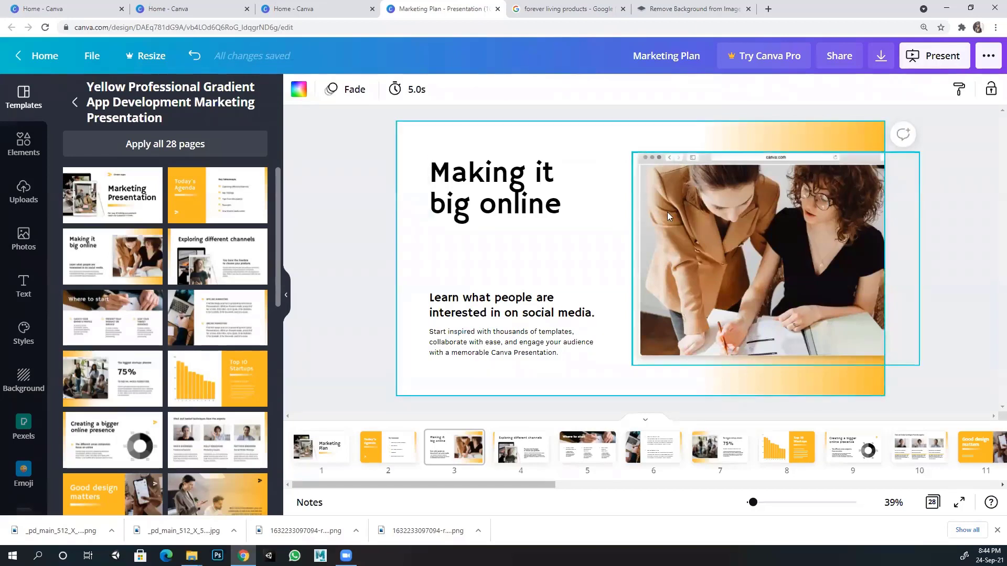
{"action": "left_click", "coordinate": [513, 203]}
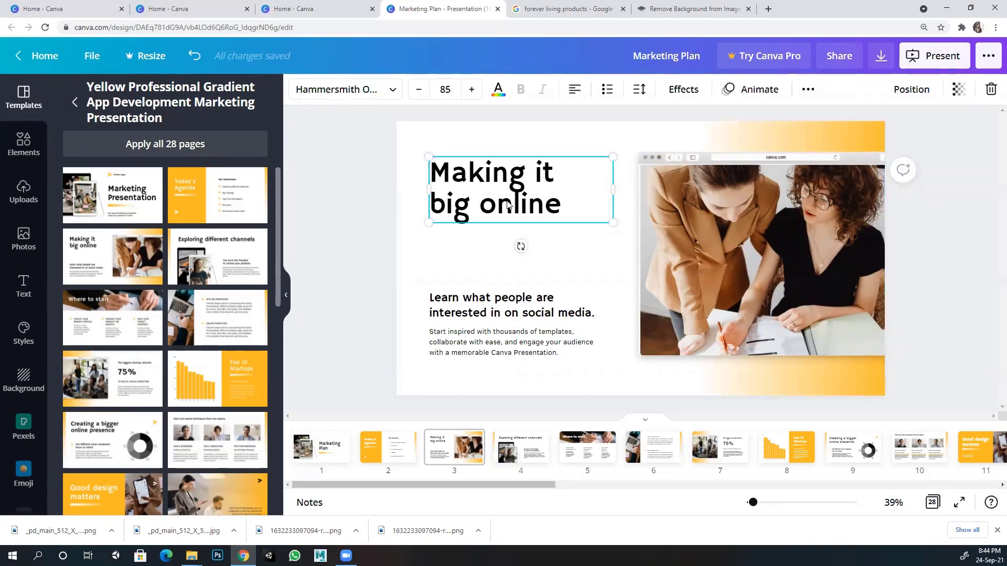
{"action": "left_click", "coordinate": [693, 216]}
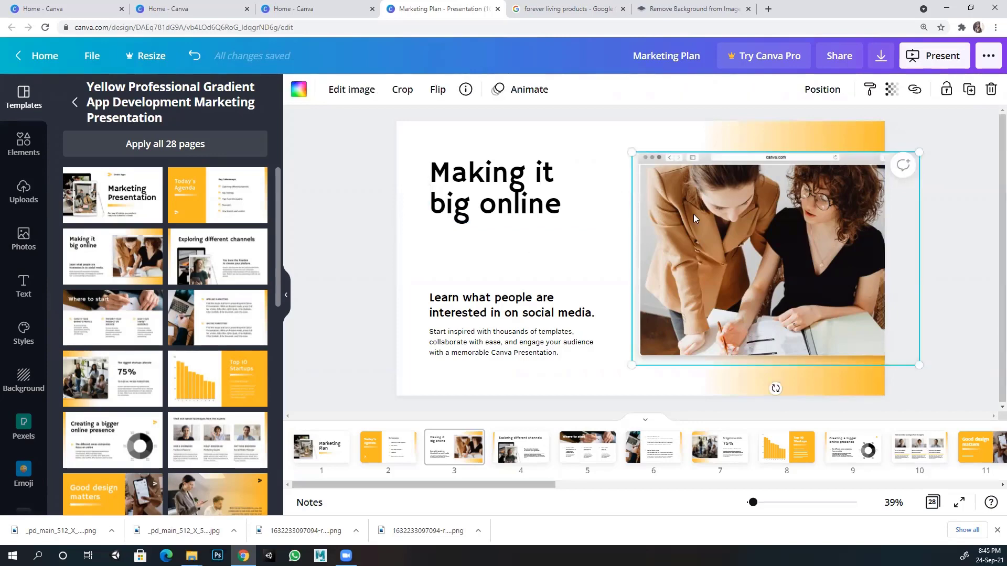
Step: Check the uploaded images, and search the stock photo library for "business"
{"action": "left_click", "coordinate": [23, 201]}
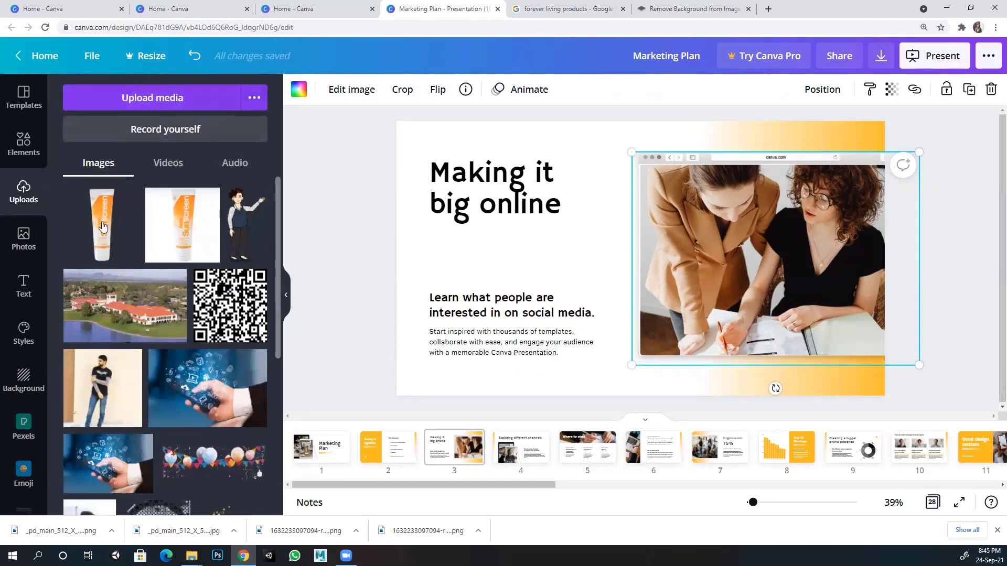
{"action": "left_click", "coordinate": [24, 243]}
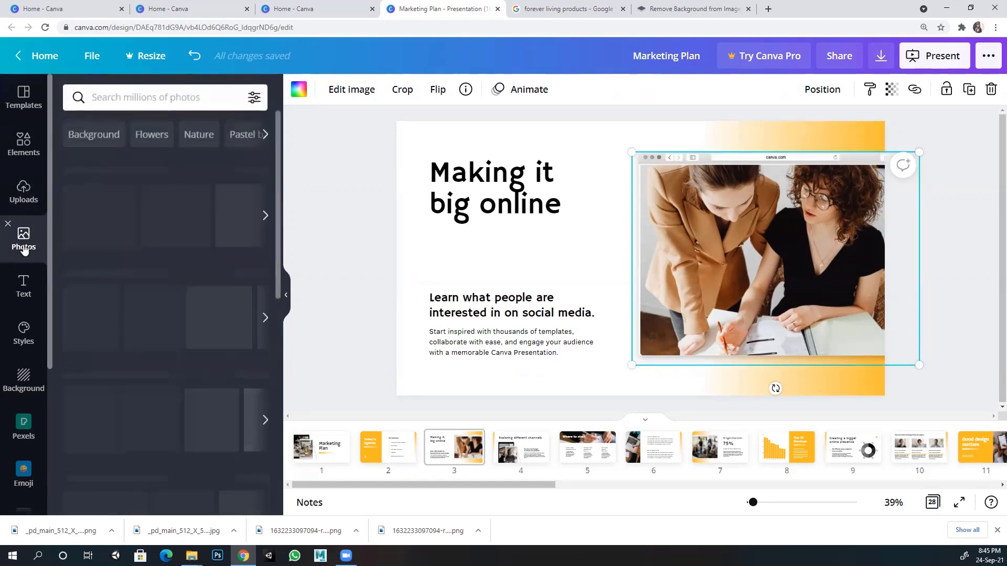
{"action": "left_click", "coordinate": [122, 99]}
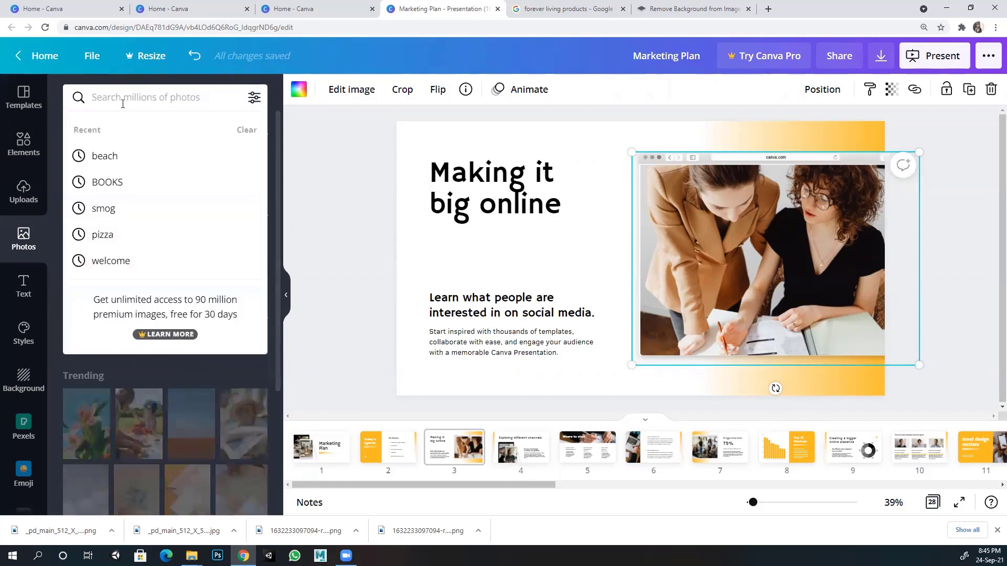
{"action": "type", "text": "business"}
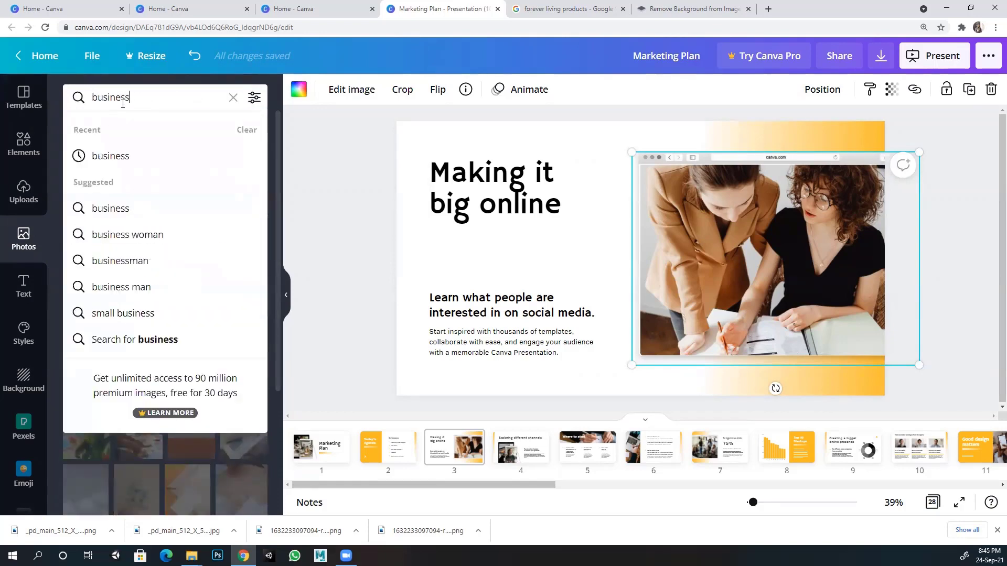
{"action": "key", "text": "Return"}
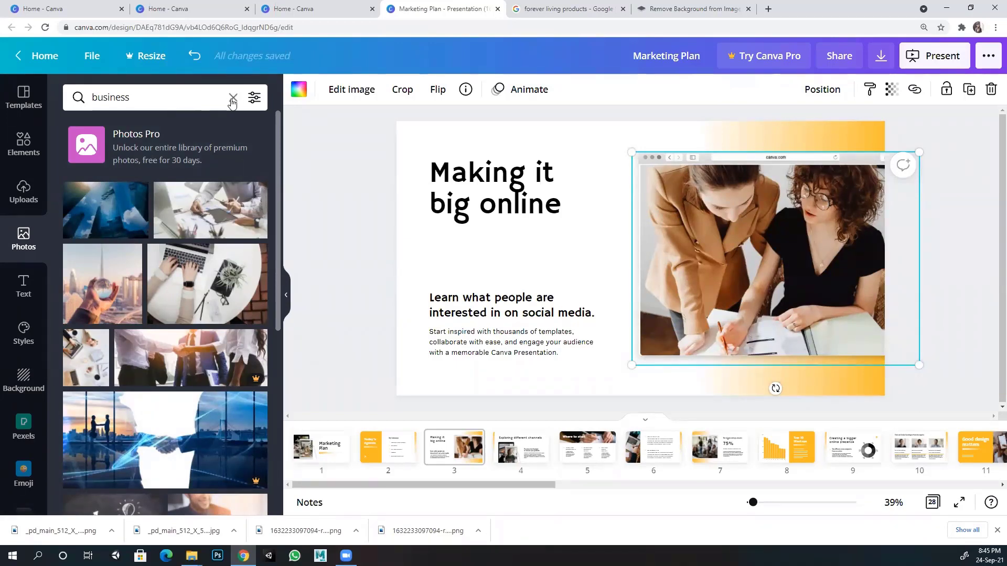
Step: Filter the business photo results to cut-outs only
{"action": "left_click", "coordinate": [253, 100]}
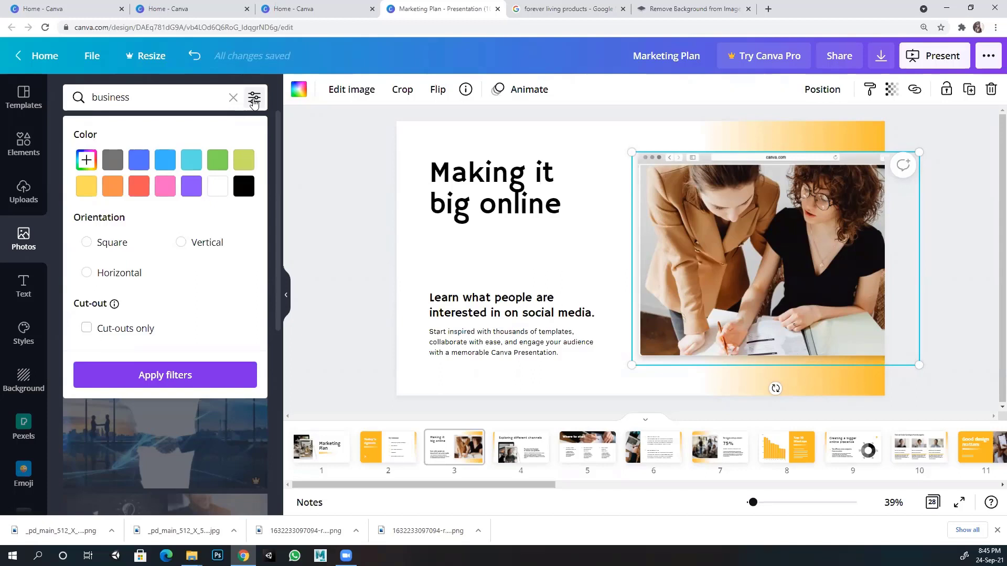
{"action": "left_click", "coordinate": [86, 329]}
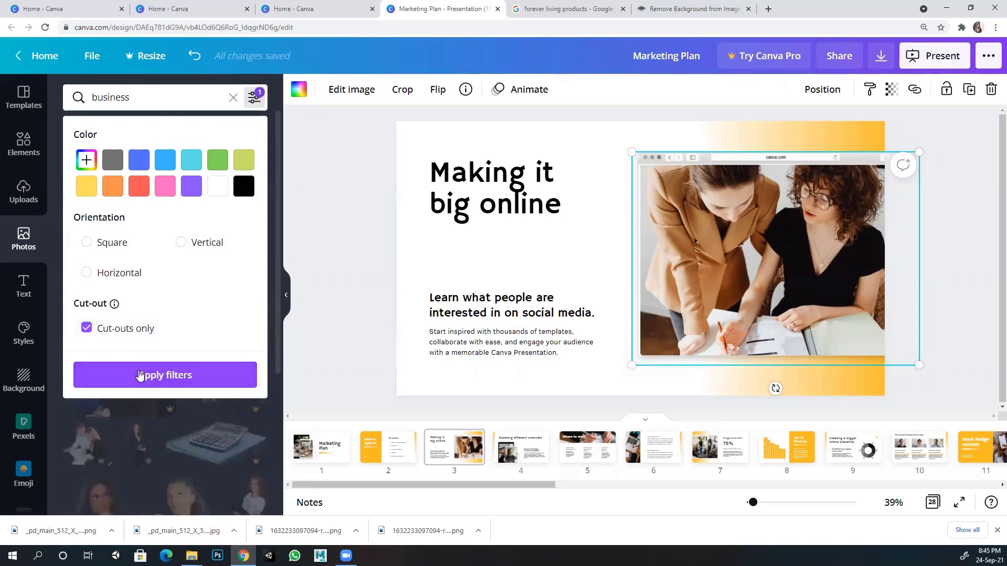
{"action": "left_click", "coordinate": [140, 375]}
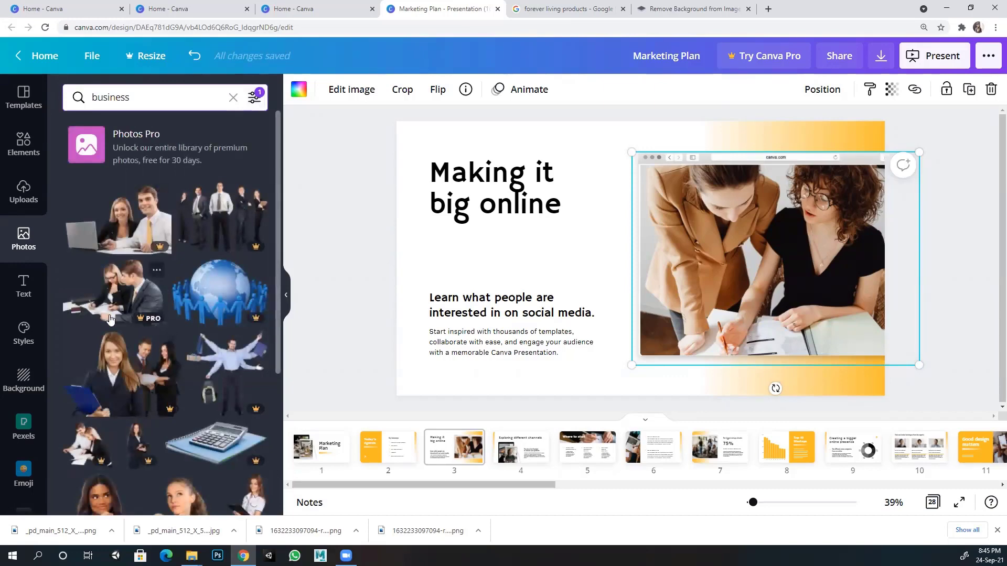
Step: Browse the cut-out results of the "business" stock photo search
{"action": "scroll", "coordinate": [109, 318], "scroll_direction": "down", "scroll_amount": 3}
{"action": "scroll", "coordinate": [109, 318], "scroll_direction": "down", "scroll_amount": 5}
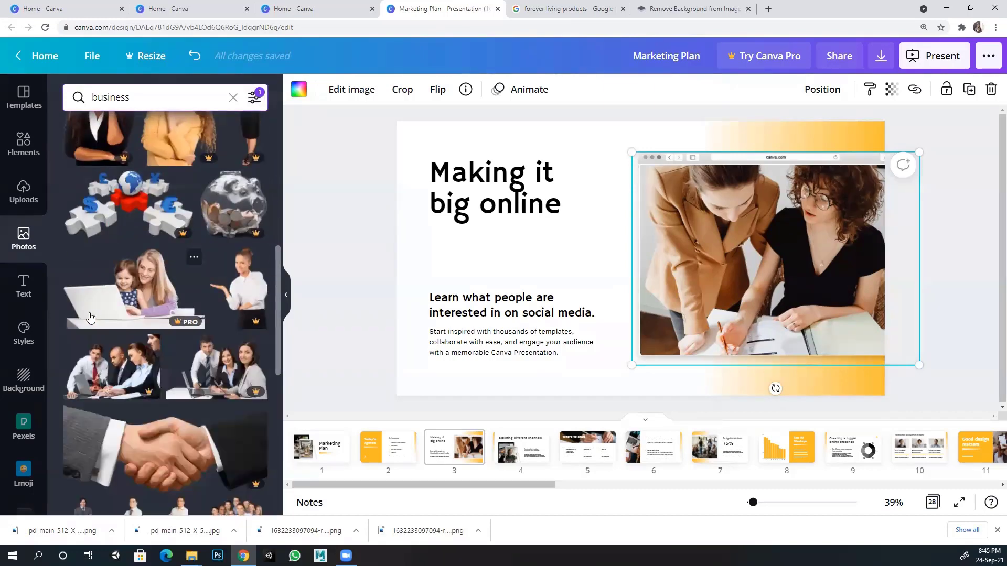
{"action": "scroll", "coordinate": [152, 327], "scroll_direction": "up", "scroll_amount": 5}
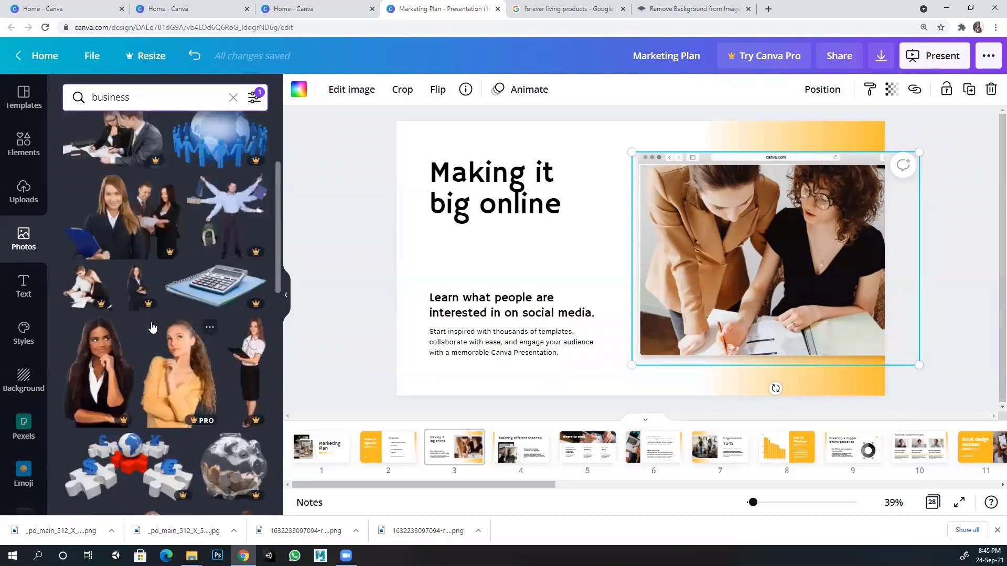
{"action": "scroll", "coordinate": [152, 327], "scroll_direction": "down", "scroll_amount": 4}
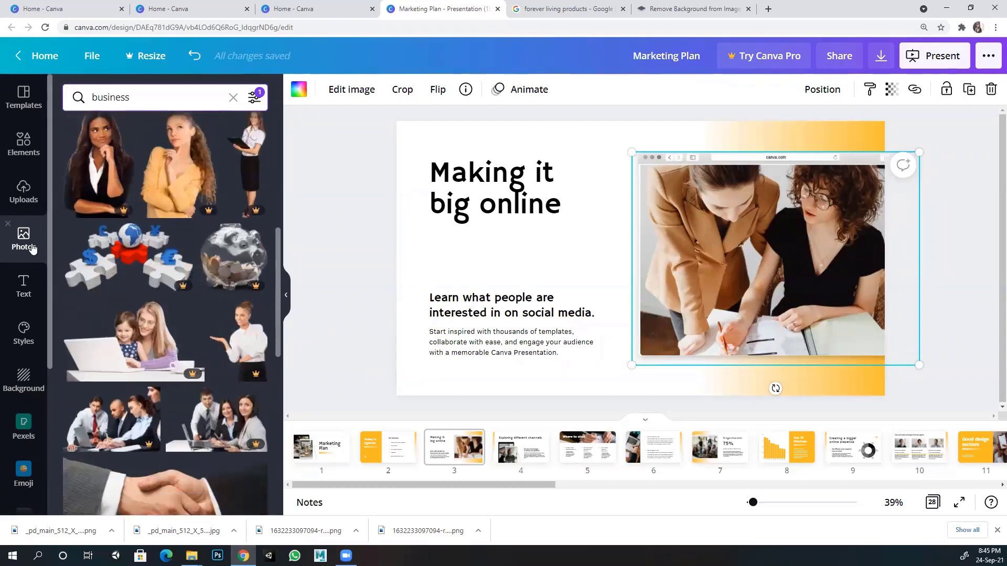
{"action": "scroll", "coordinate": [144, 326], "scroll_direction": "down", "scroll_amount": 2}
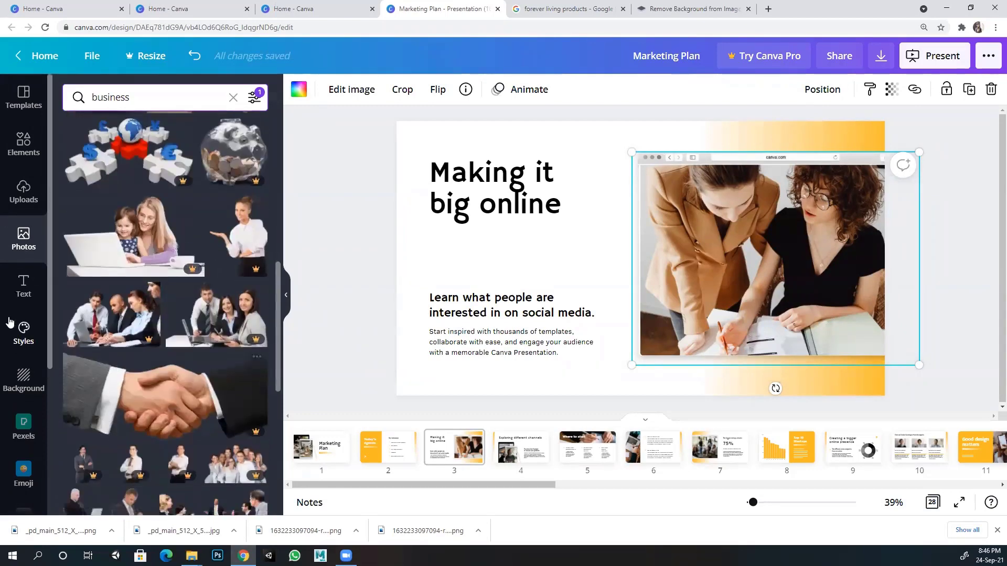
Step: Open the Pexels photo library and browse its free images
{"action": "scroll", "coordinate": [9, 320], "scroll_direction": "down", "scroll_amount": 3}
{"action": "scroll", "coordinate": [9, 320], "scroll_direction": "down", "scroll_amount": 2}
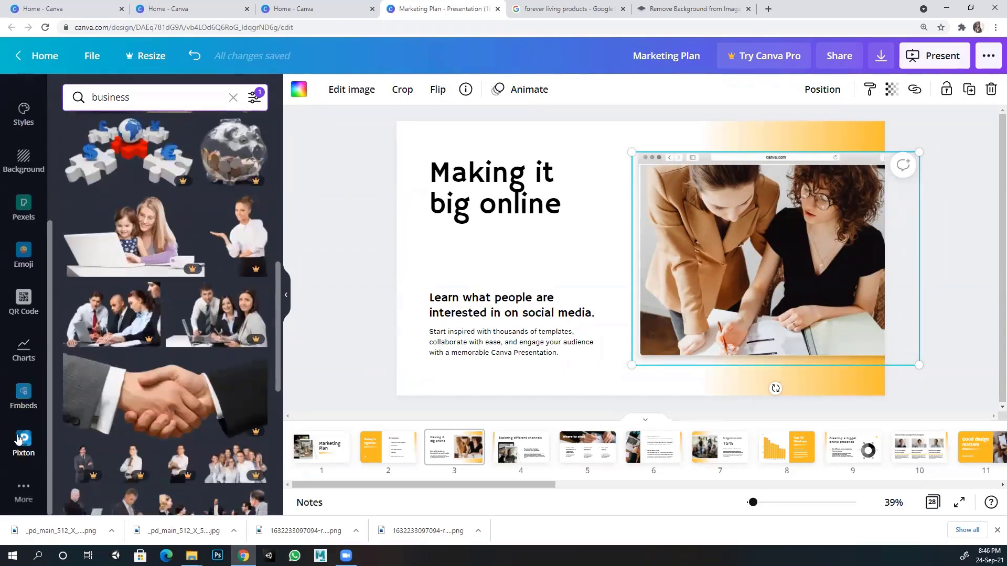
{"action": "left_click", "coordinate": [29, 488]}
{"action": "left_click", "coordinate": [82, 304]}
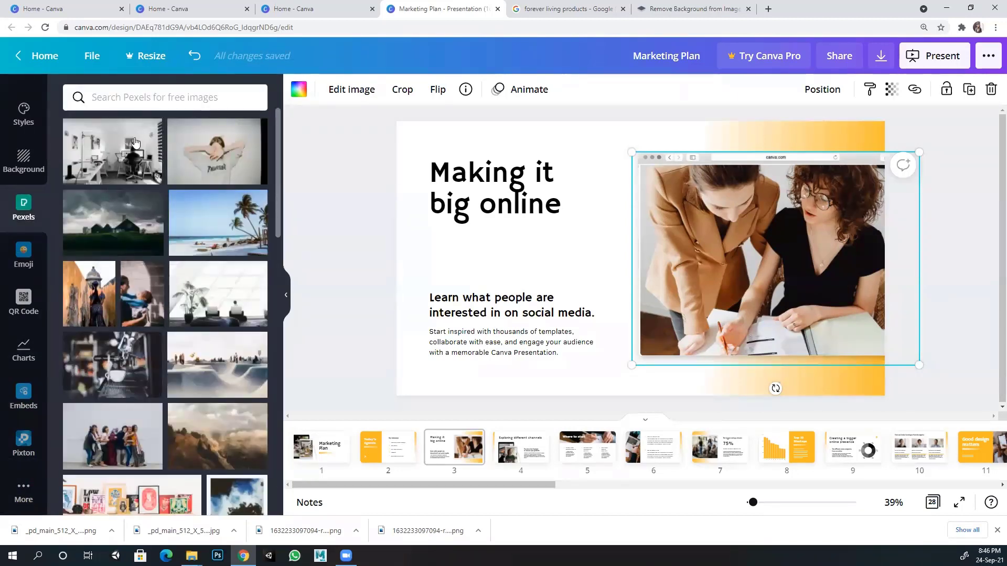
{"action": "left_click", "coordinate": [136, 94]}
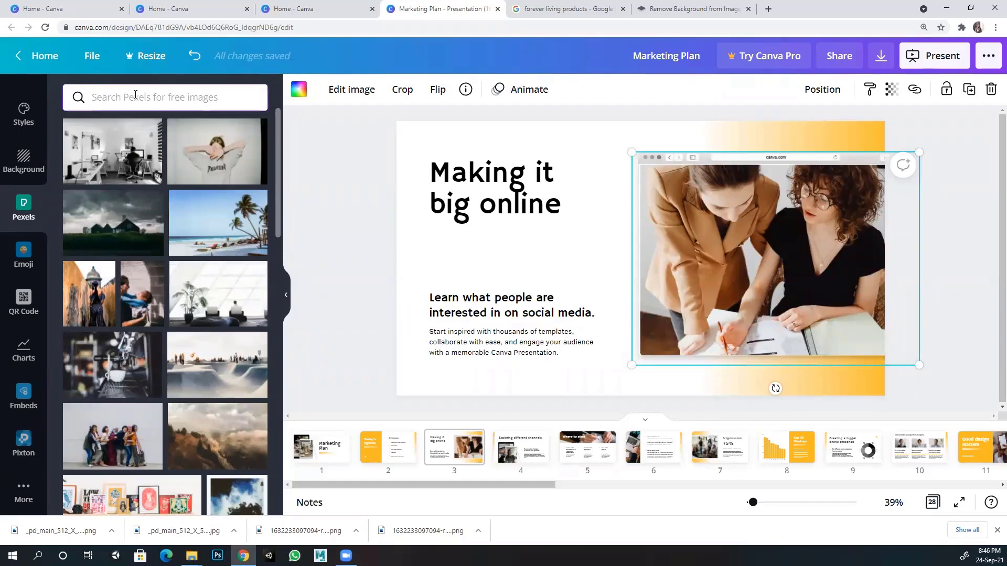
{"action": "scroll", "coordinate": [142, 231], "scroll_direction": "down", "scroll_amount": 2}
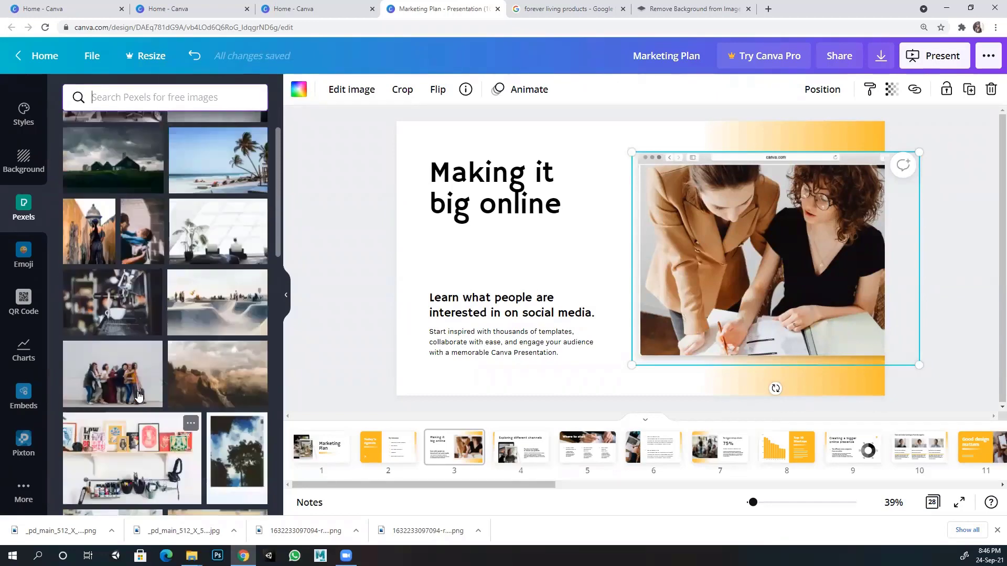
{"action": "scroll", "coordinate": [138, 396], "scroll_direction": "up", "scroll_amount": 2}
{"action": "scroll", "coordinate": [20, 251], "scroll_direction": "up", "scroll_amount": 1}
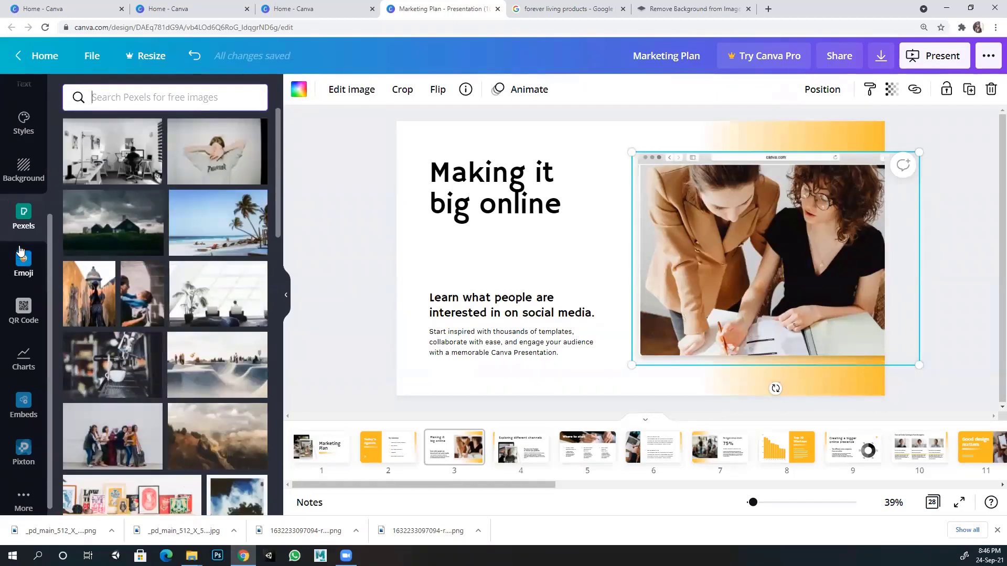
Step: Return to the stock photo library, search it for "marketing", and browse the cut-out results
{"action": "scroll", "coordinate": [20, 251], "scroll_direction": "up", "scroll_amount": 4}
{"action": "left_click", "coordinate": [23, 240]}
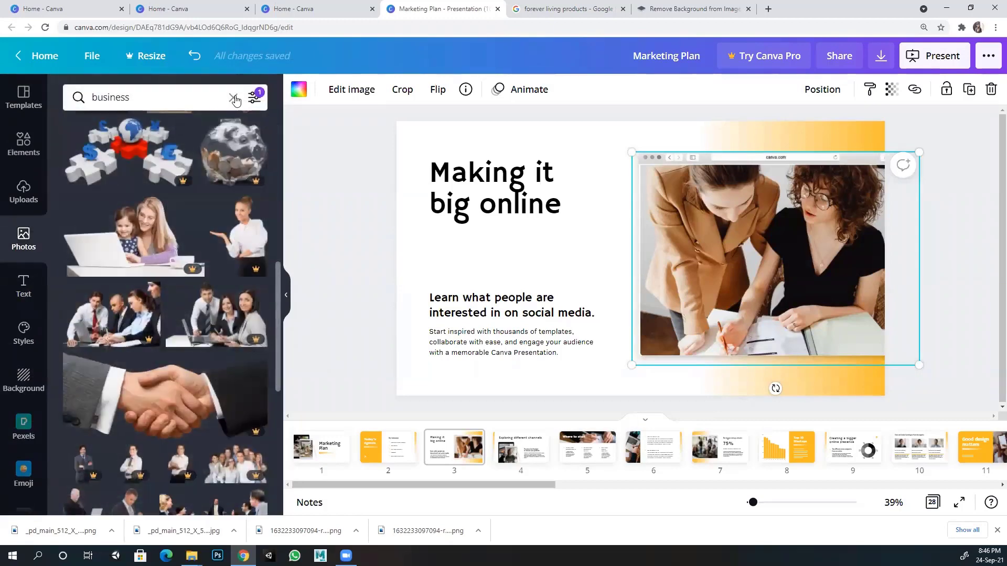
{"action": "left_click", "coordinate": [179, 97]}
{"action": "left_click_drag", "start_coordinate": [178, 98], "coordinate": [75, 101]}
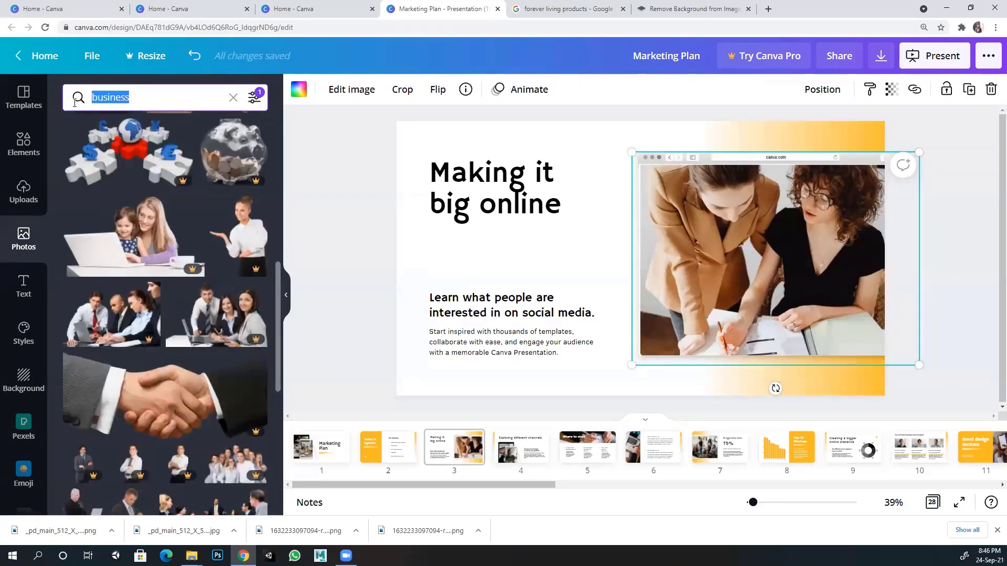
{"action": "type", "text": "marketing"}
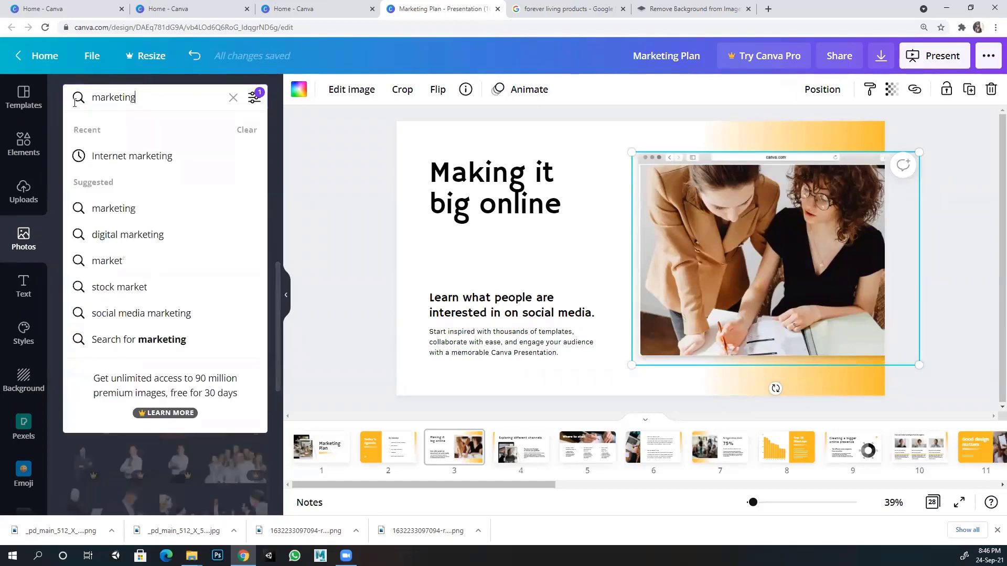
{"action": "key", "text": "Return"}
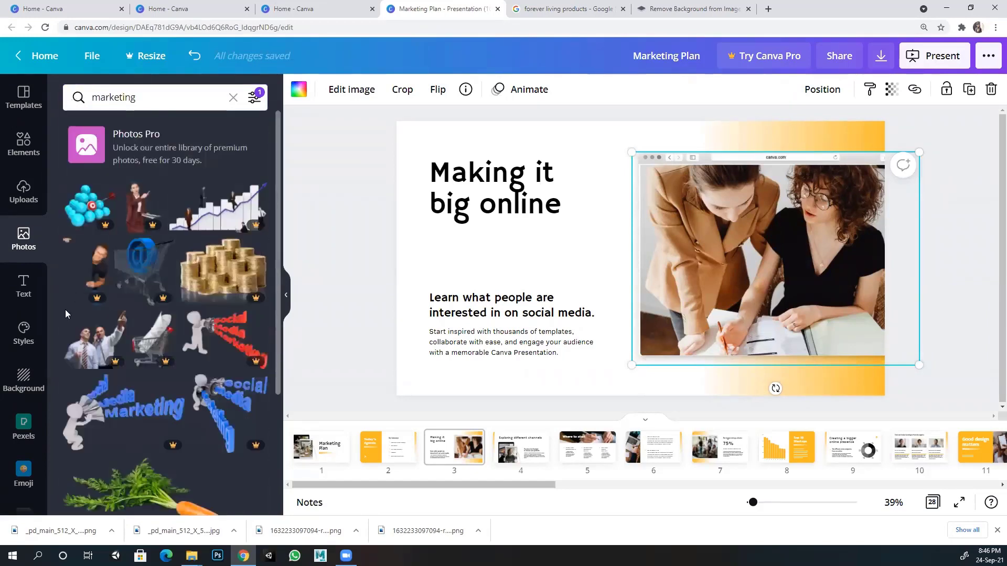
{"action": "scroll", "coordinate": [65, 310], "scroll_direction": "down", "scroll_amount": 10}
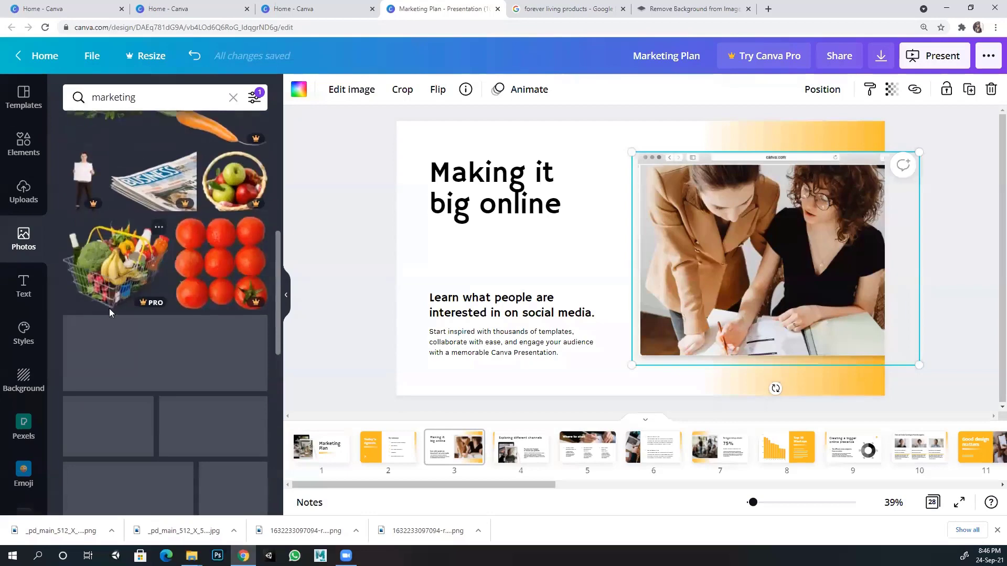
{"action": "scroll", "coordinate": [110, 309], "scroll_direction": "down", "scroll_amount": 3}
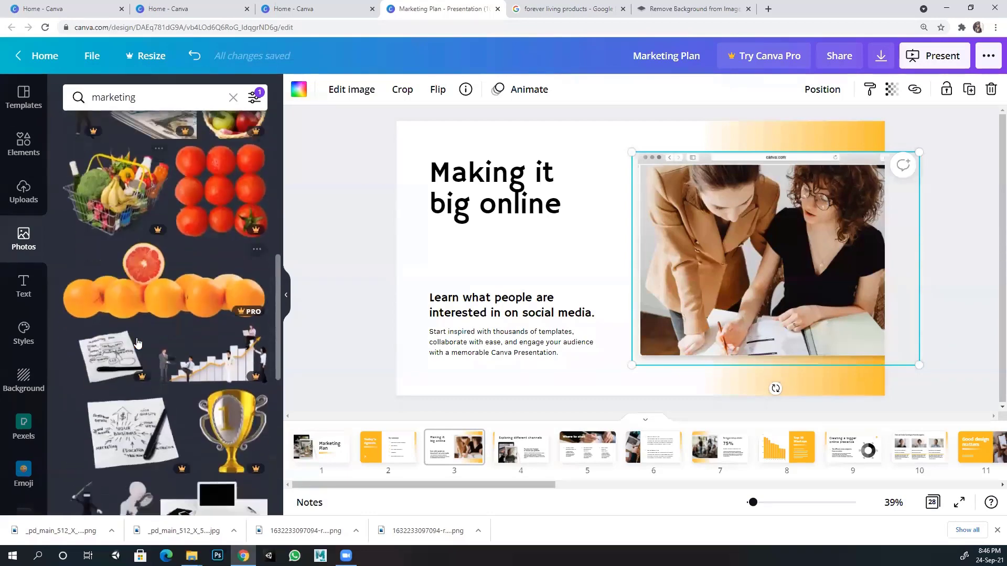
{"action": "scroll", "coordinate": [137, 342], "scroll_direction": "down", "scroll_amount": 8}
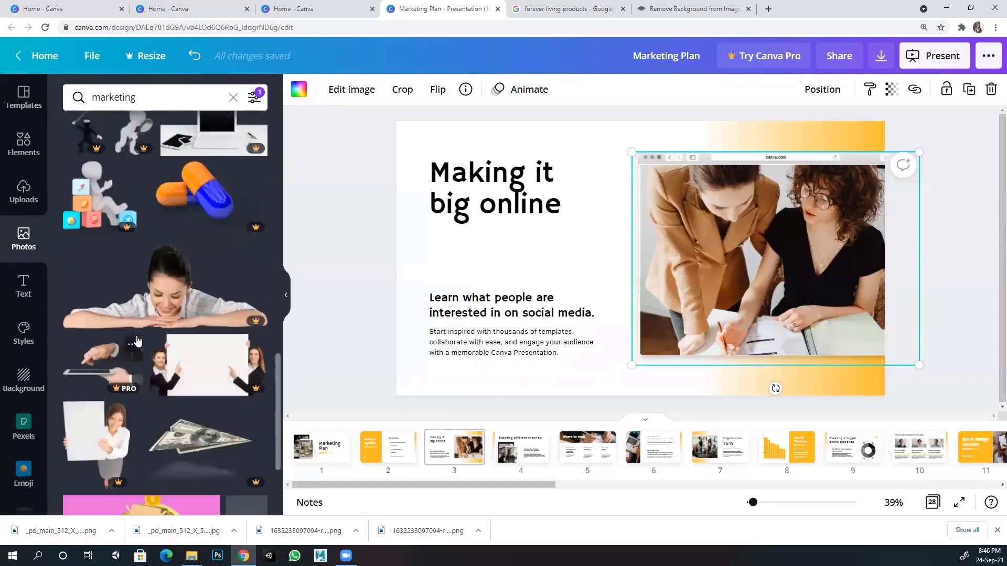
{"action": "scroll", "coordinate": [137, 341], "scroll_direction": "down", "scroll_amount": 3}
{"action": "scroll", "coordinate": [138, 341], "scroll_direction": "up", "scroll_amount": 15}
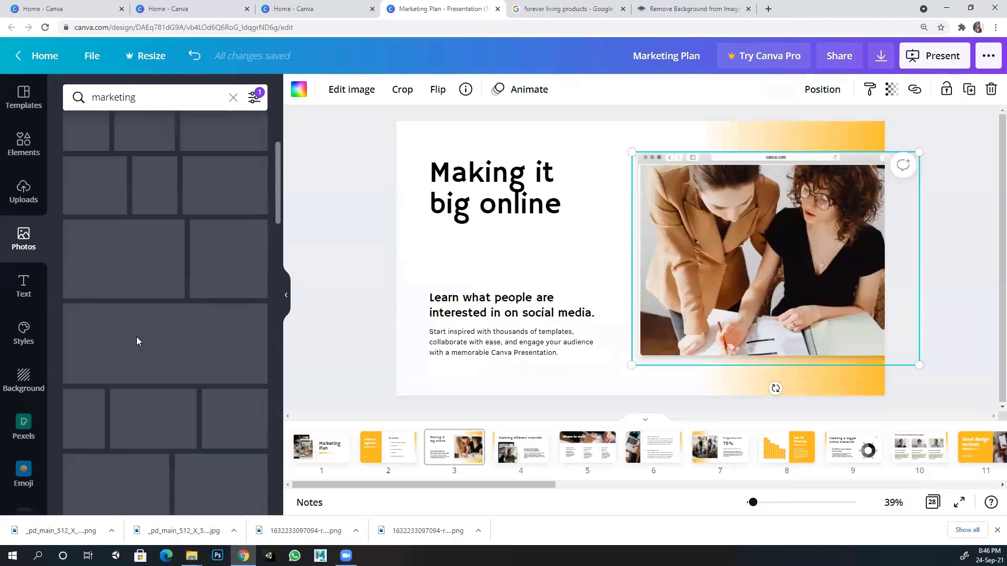
{"action": "scroll", "coordinate": [137, 341], "scroll_direction": "up", "scroll_amount": 5}
Step: Search the stock photo library for "food" and browse the cut-out results
{"action": "left_click", "coordinate": [113, 98]}
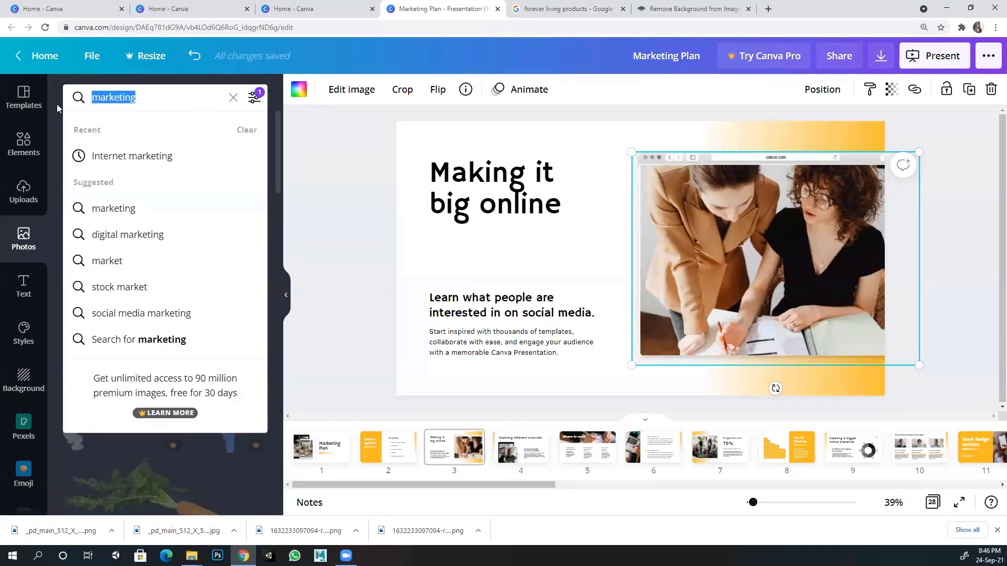
{"action": "type", "text": "food"}
{"action": "key", "text": "Return"}
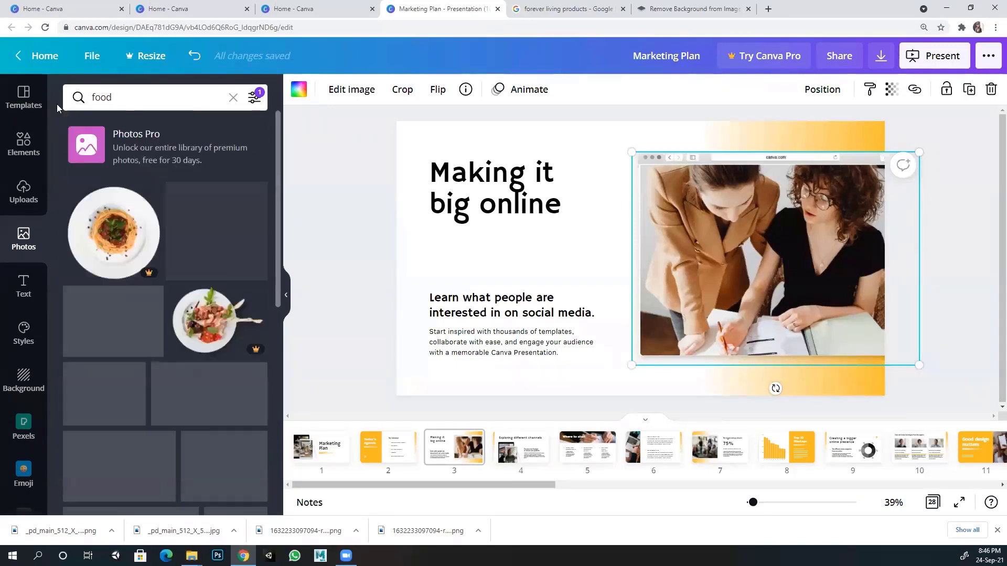
{"action": "scroll", "coordinate": [157, 360], "scroll_direction": "down", "scroll_amount": 5}
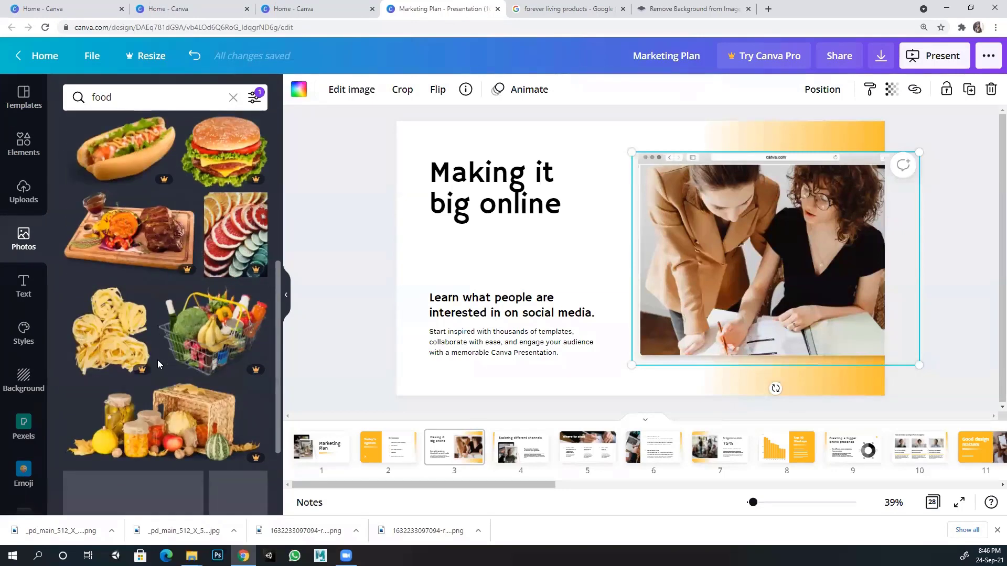
{"action": "scroll", "coordinate": [158, 360], "scroll_direction": "down", "scroll_amount": 3}
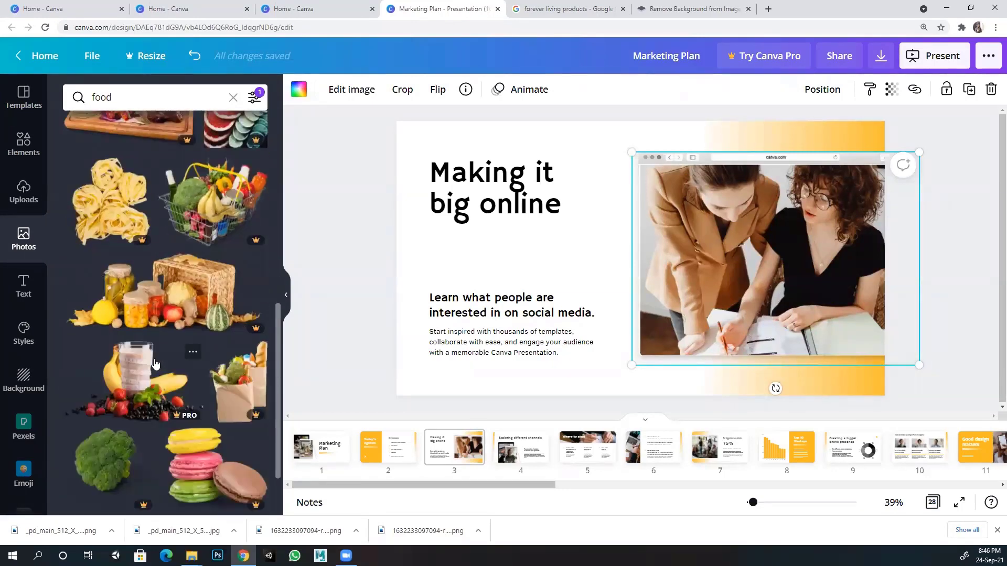
{"action": "scroll", "coordinate": [155, 363], "scroll_direction": "down", "scroll_amount": 5}
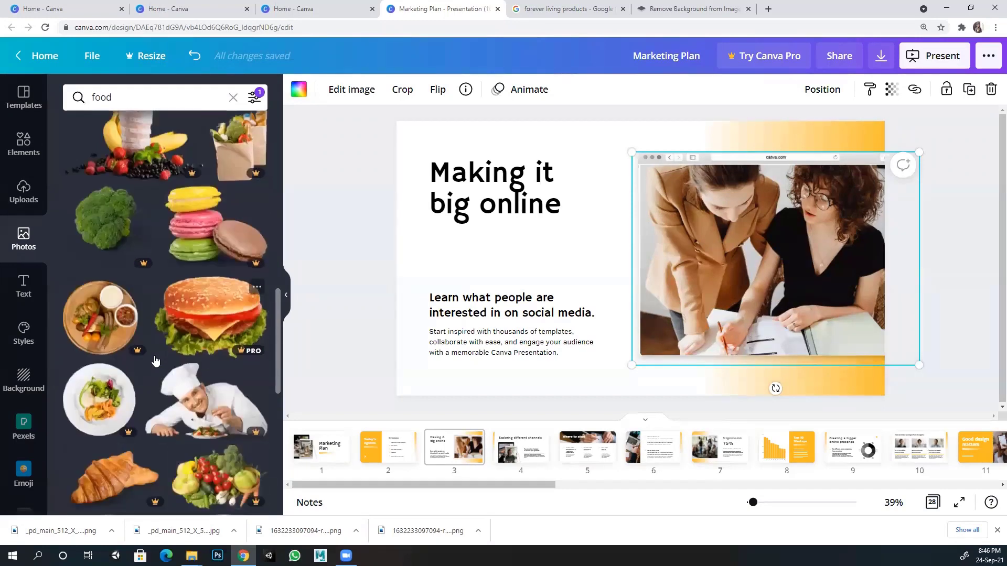
{"action": "scroll", "coordinate": [156, 360], "scroll_direction": "up", "scroll_amount": 5}
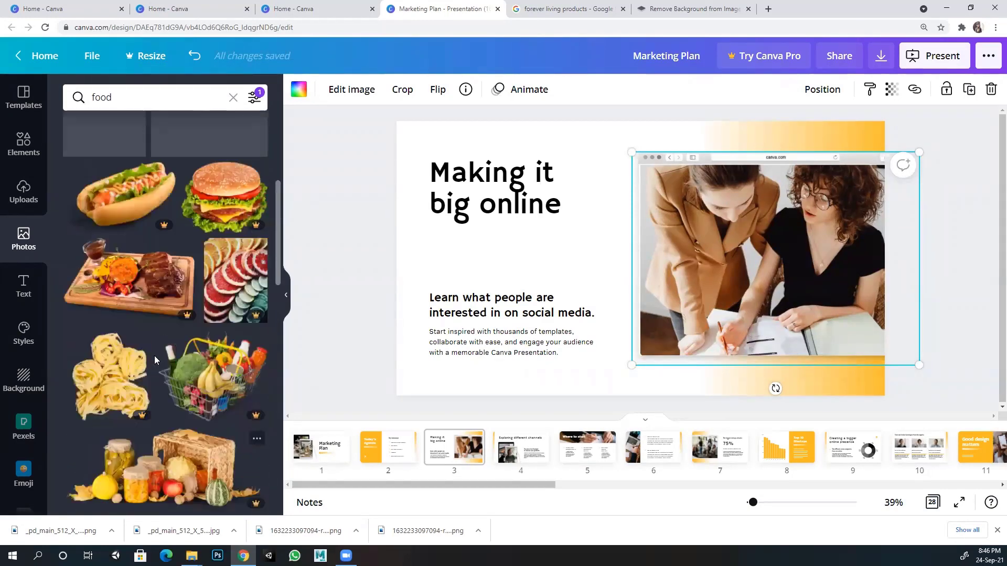
{"action": "scroll", "coordinate": [154, 356], "scroll_direction": "up", "scroll_amount": 5}
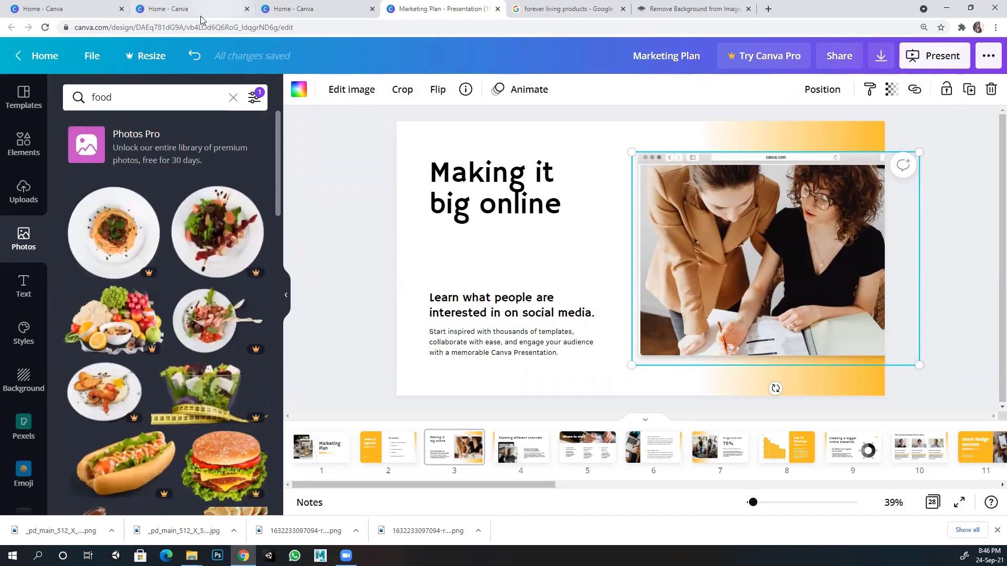
Step: View the sunscreen cut-out on the remove.bg page, and check the uploaded images back in the Canva presentation
{"action": "left_click", "coordinate": [688, 8]}
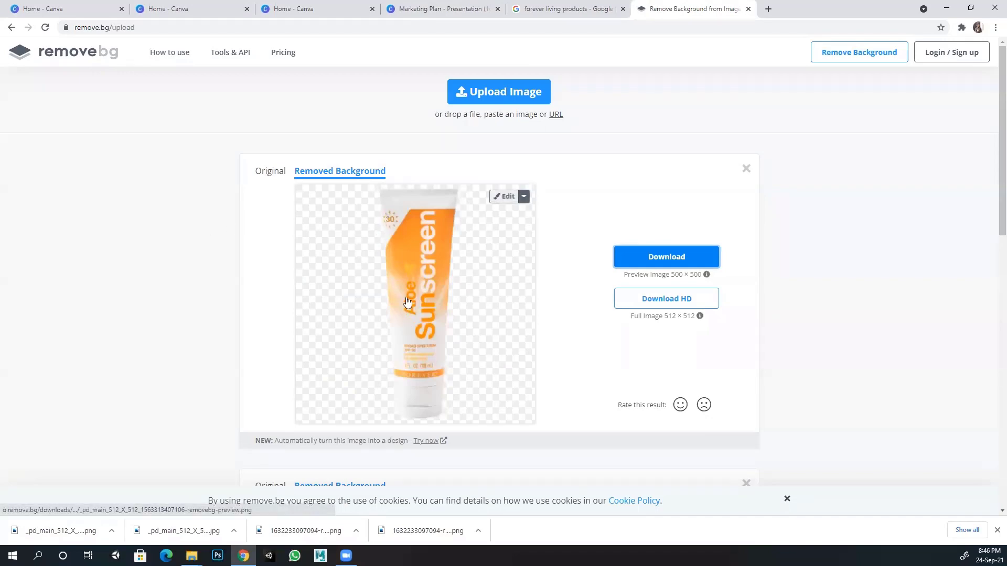
{"action": "left_click", "coordinate": [443, 13]}
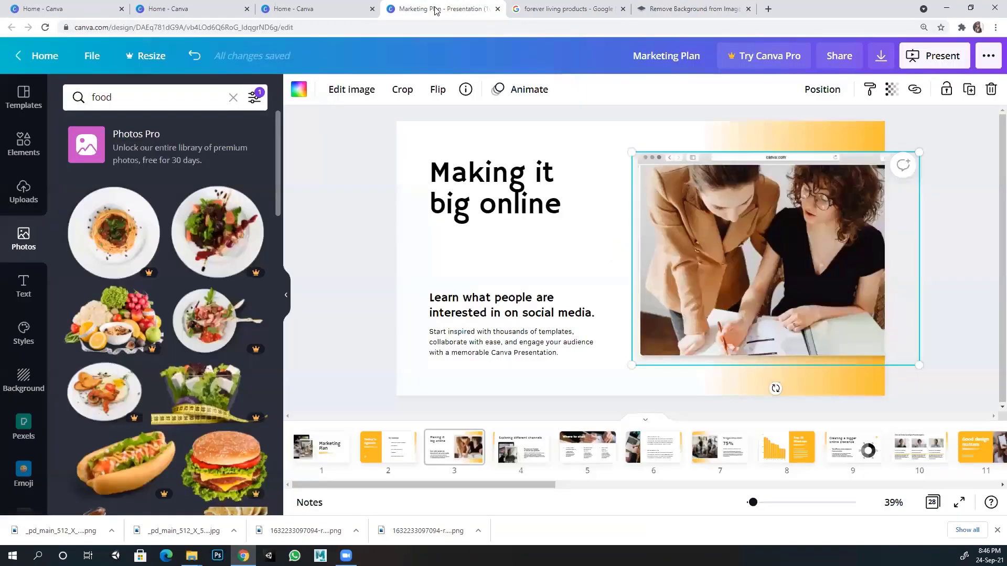
{"action": "left_click", "coordinate": [22, 193]}
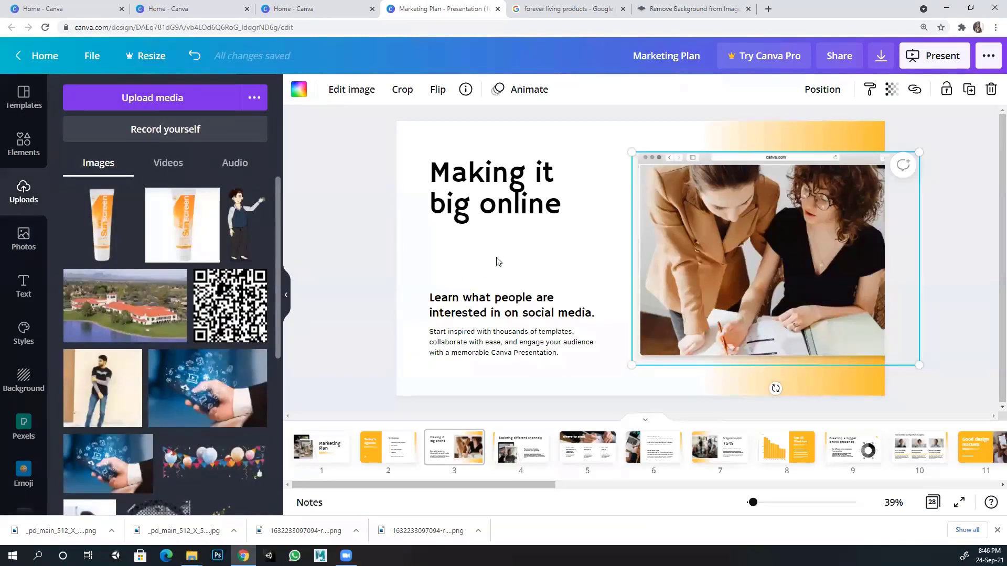
{"action": "left_click", "coordinate": [337, 256]}
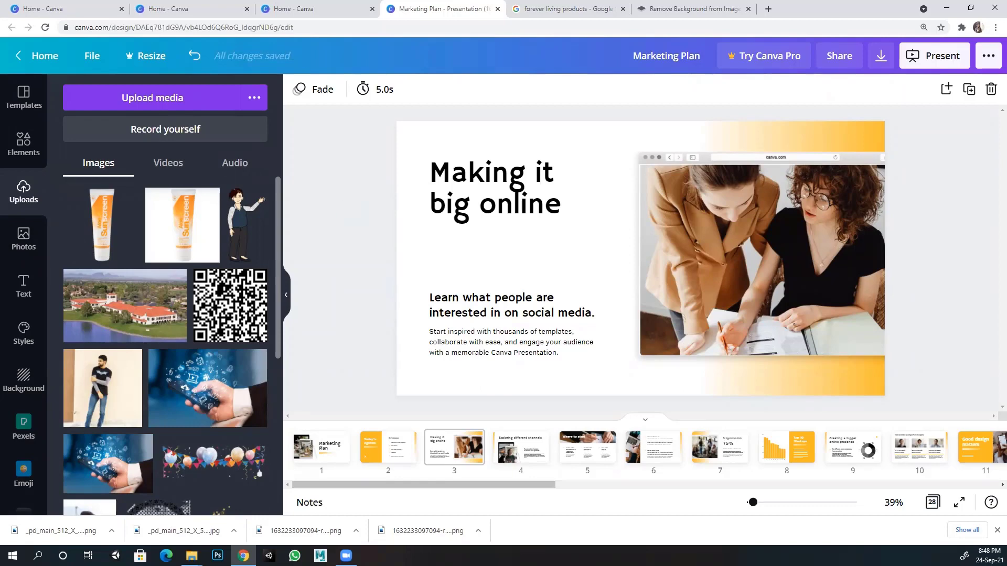
Step: Open pdfdrive.com in a new browser tab and look over its home page
{"action": "left_click", "coordinate": [768, 8]}
{"action": "type", "text": "pdfdrive"}
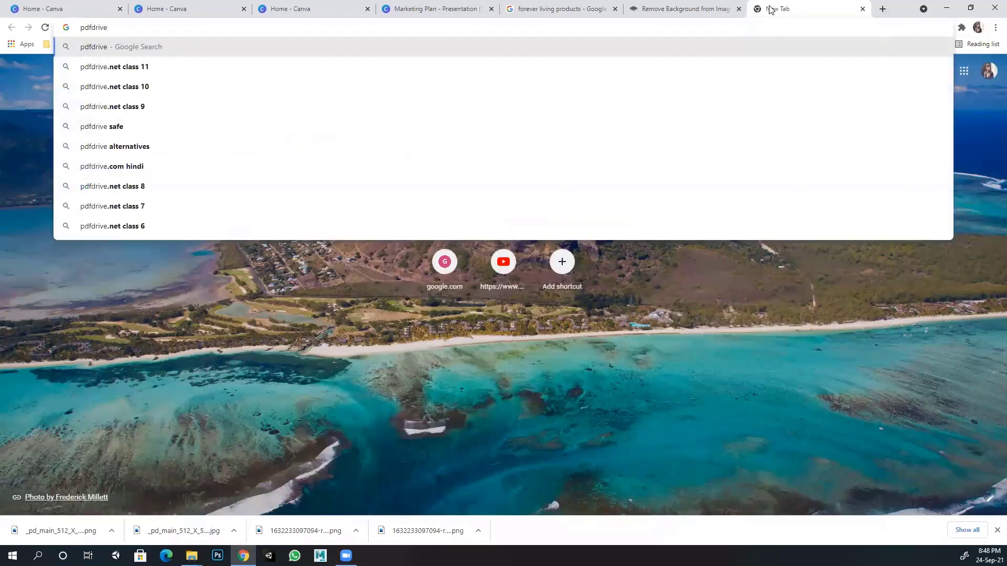
{"action": "type", "text": ".com"}
{"action": "key", "text": "Return"}
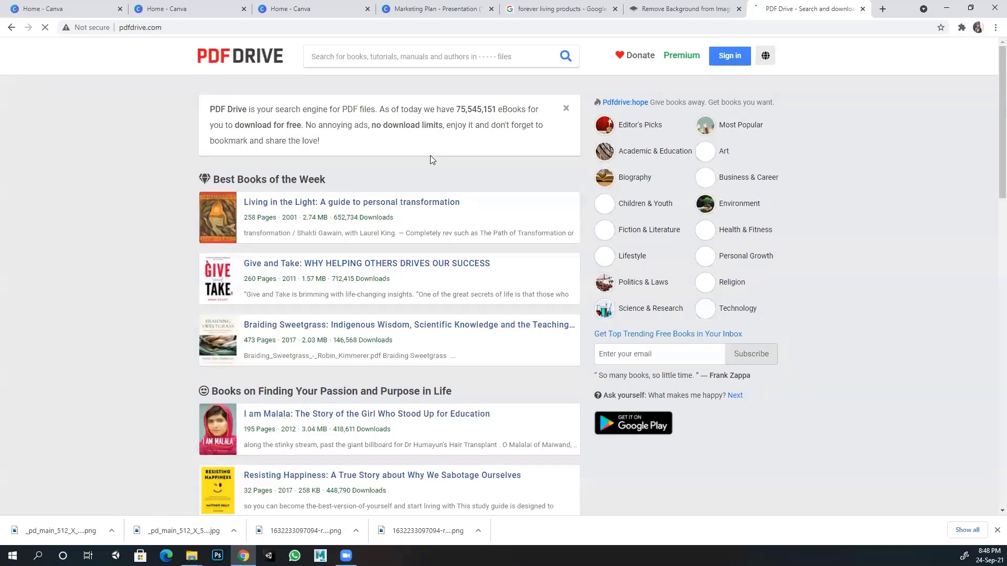
{"action": "scroll", "coordinate": [344, 199], "scroll_direction": "down", "scroll_amount": 4}
{"action": "scroll", "coordinate": [348, 201], "scroll_direction": "up", "scroll_amount": 4}
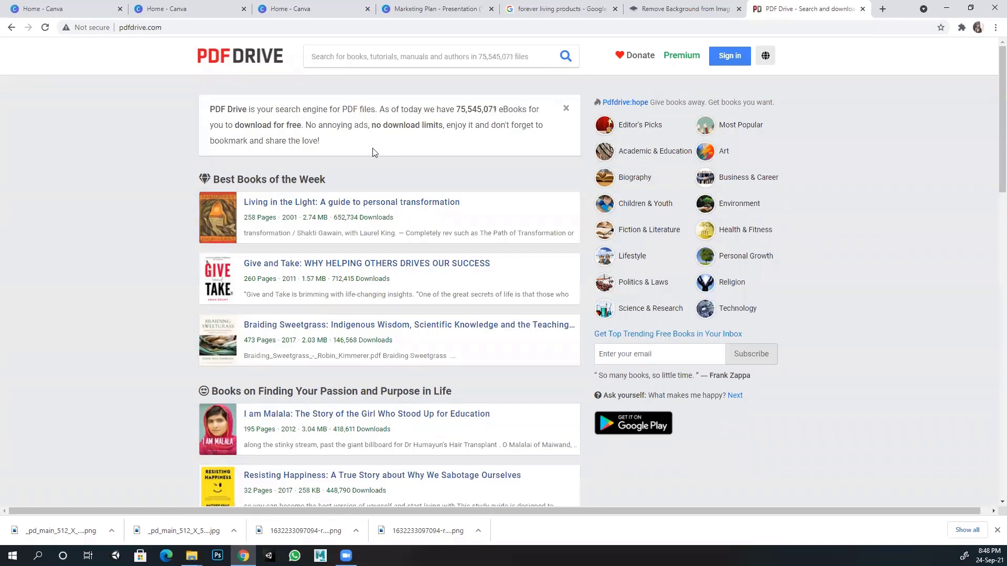
Step: Return to the PDF Drive page from the pop-up ad and try to search it for "rich dad"
{"action": "left_click", "coordinate": [332, 55]}
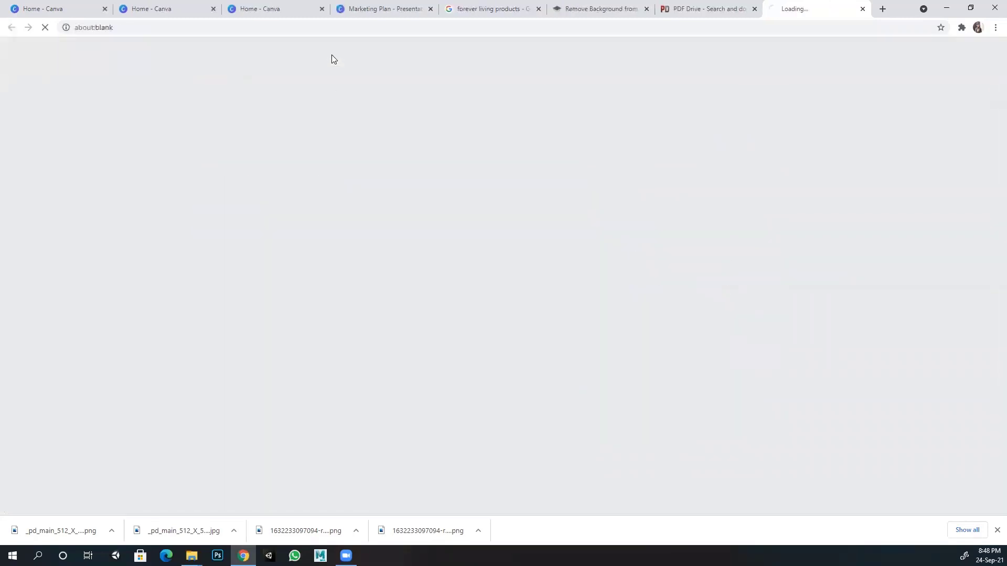
{"action": "left_click", "coordinate": [703, 9]}
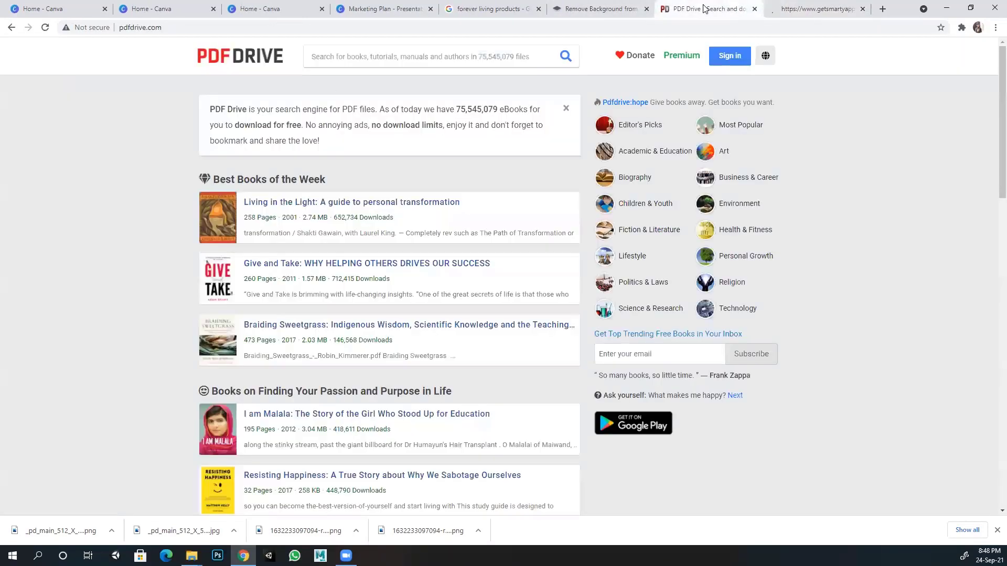
{"action": "left_click", "coordinate": [355, 55]}
{"action": "type", "text": "r"}
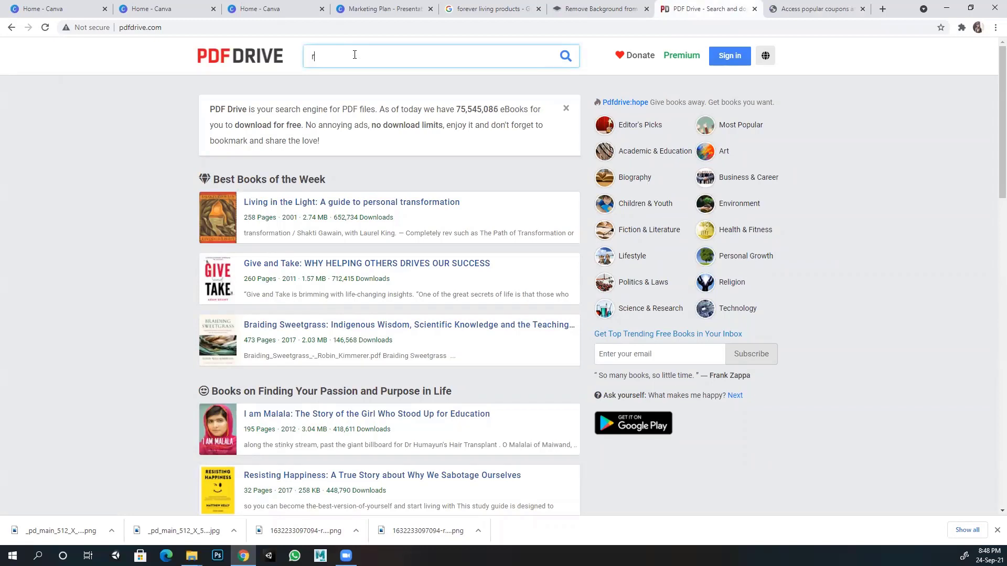
{"action": "type", "text": "ich d"}
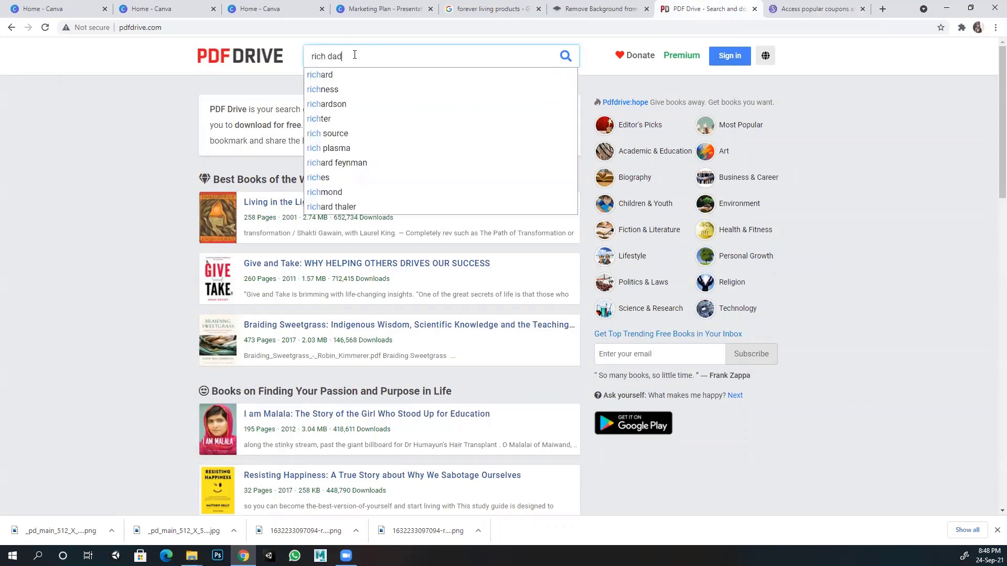
{"action": "type", "text": "ad"}
{"action": "key", "text": "Return"}
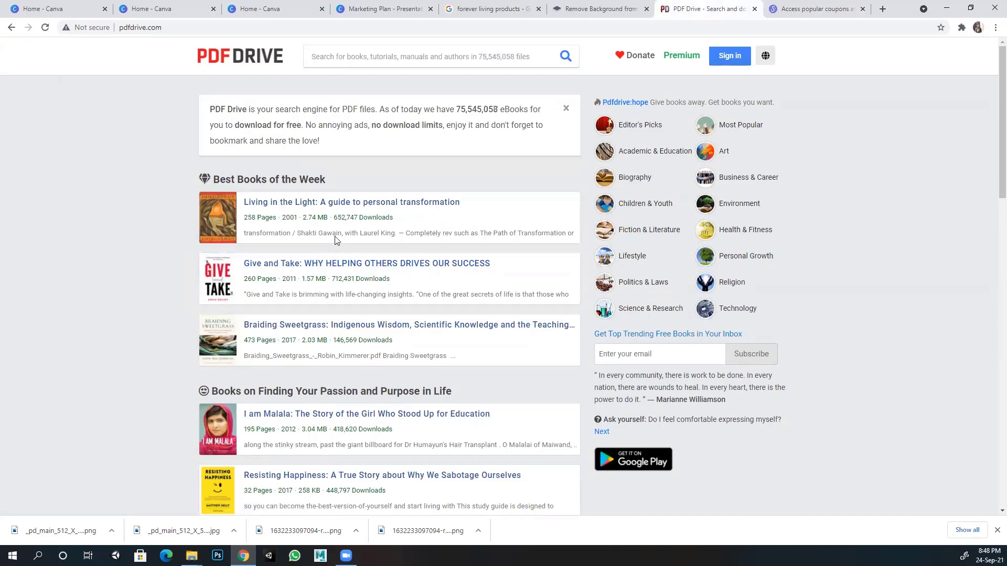
{"action": "left_click", "coordinate": [384, 59]}
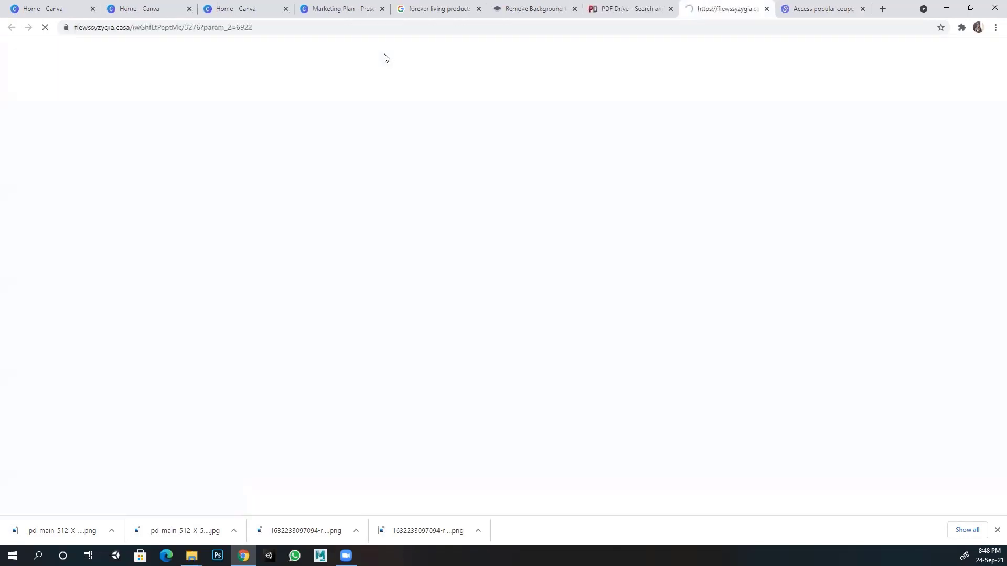
{"action": "left_click", "coordinate": [624, 13]}
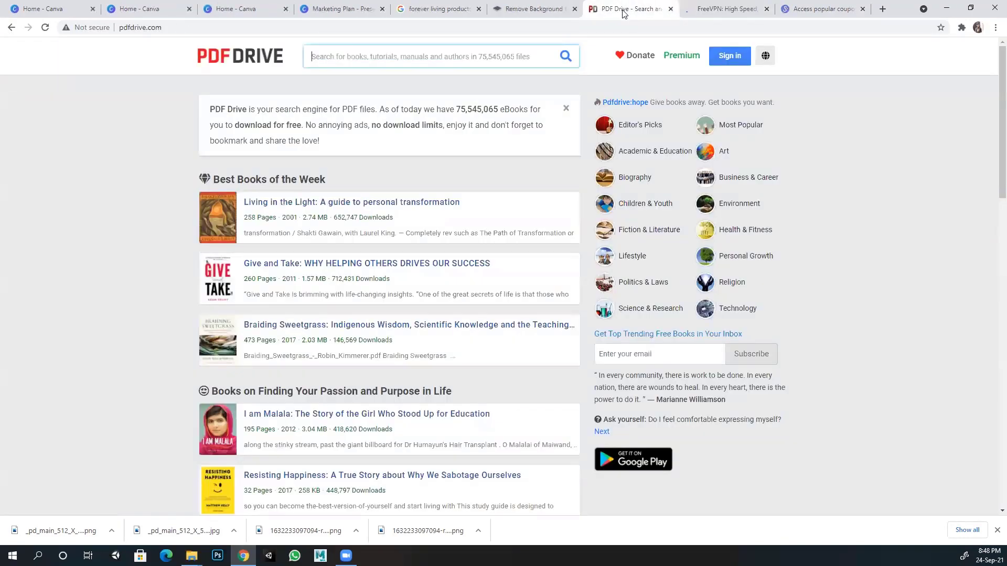
{"action": "left_click", "coordinate": [725, 63]}
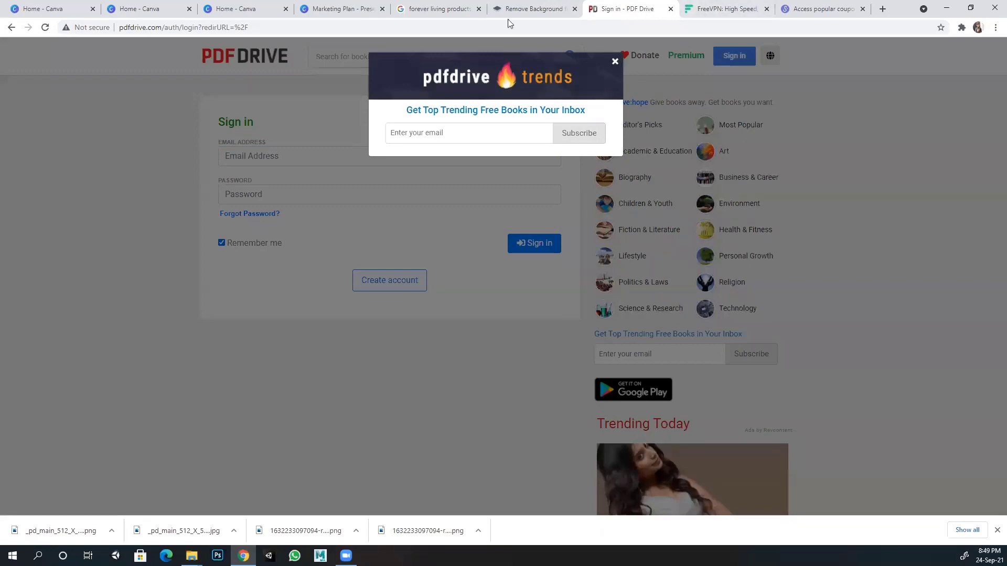
{"action": "left_click", "coordinate": [11, 27]}
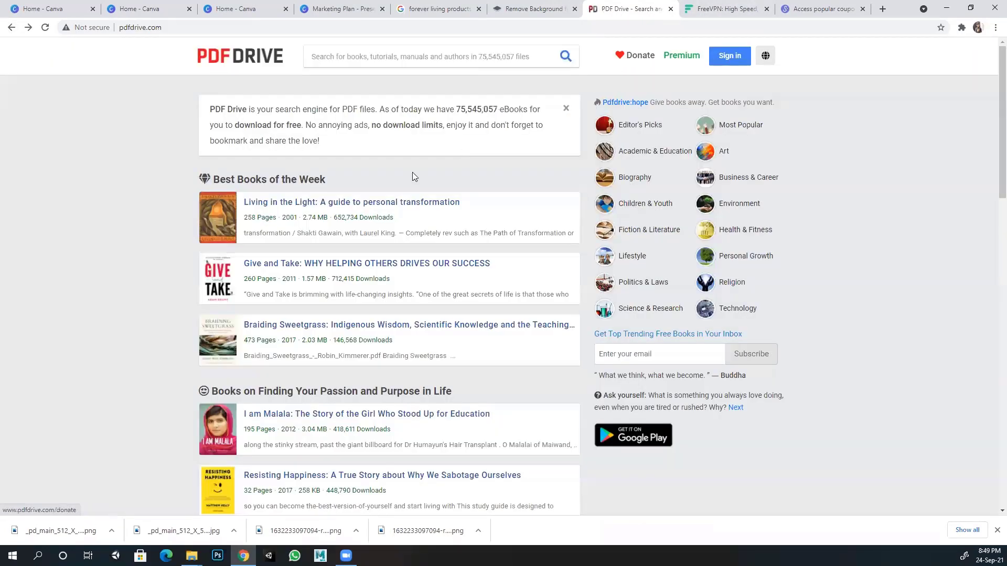
Step: Look through the PDF Drive home page and search the site for "power of subconscious mind"
{"action": "scroll", "coordinate": [318, 321], "scroll_direction": "down", "scroll_amount": 9}
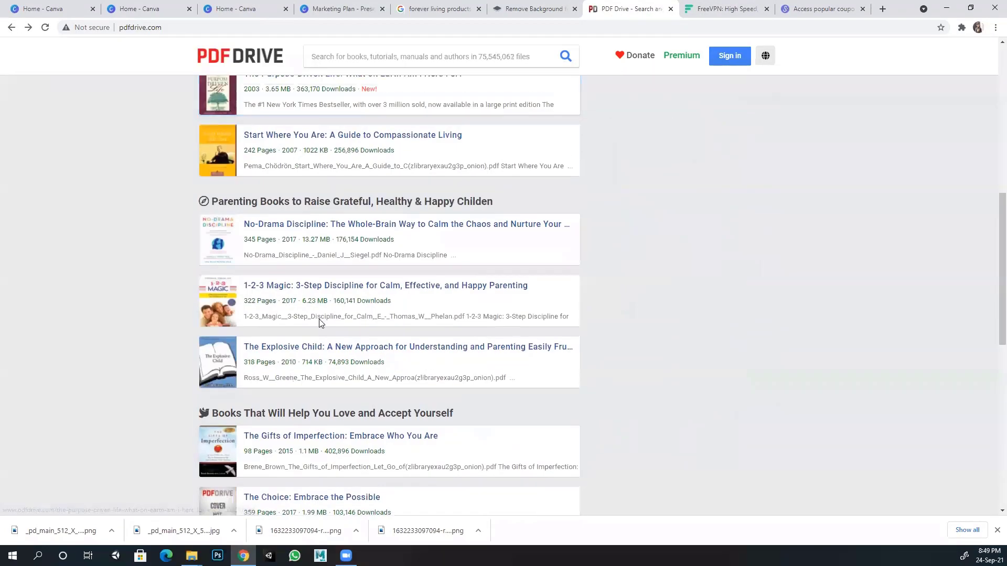
{"action": "scroll", "coordinate": [319, 321], "scroll_direction": "up", "scroll_amount": 9}
{"action": "left_click", "coordinate": [336, 57]}
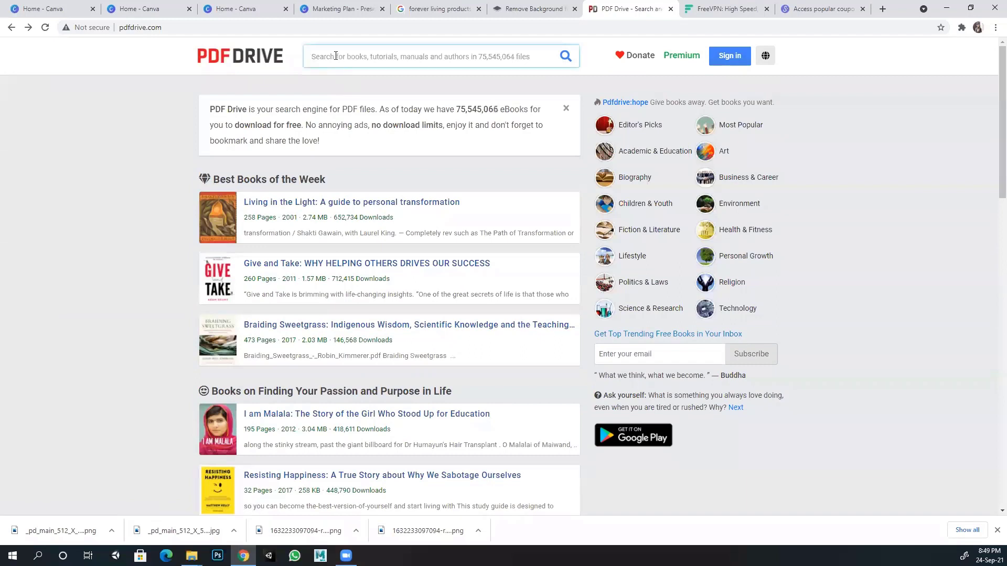
{"action": "type", "text": "p"}
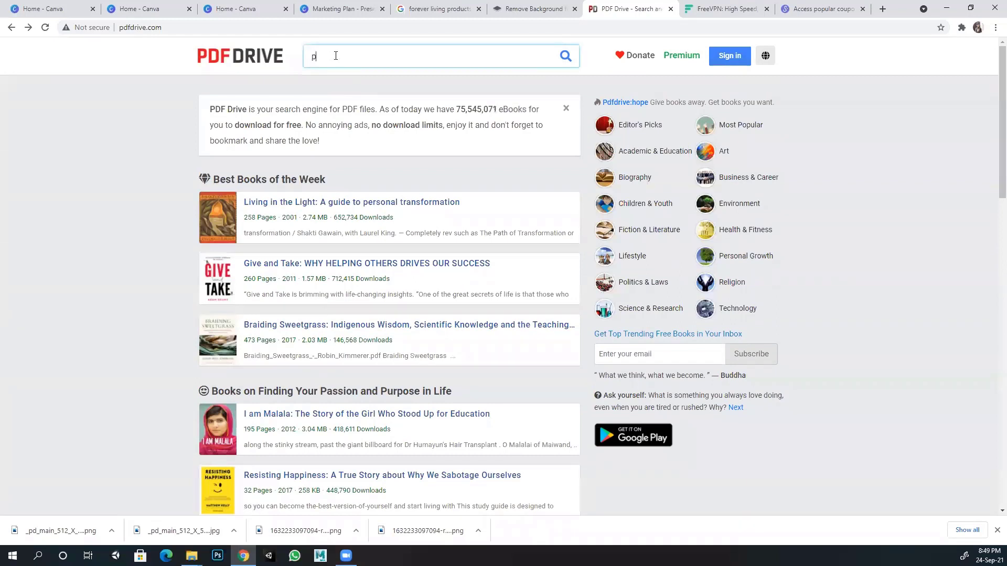
{"action": "type", "text": "ower of subconcious"}
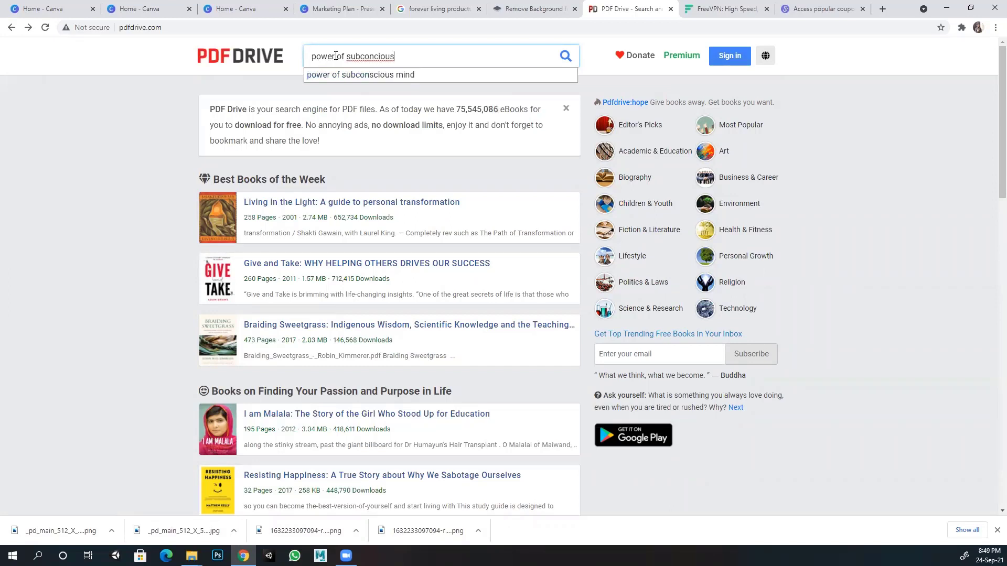
{"action": "key", "text": "Down"}
{"action": "key", "text": "Return"}
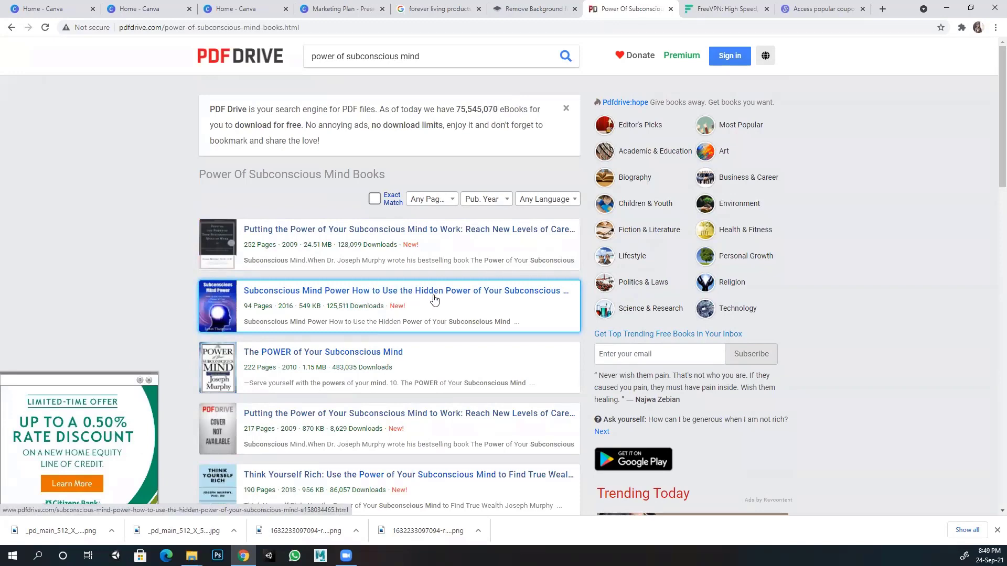
Step: Examine the book results, including the cover preview of The POWER of Your Subconscious Mind
{"action": "scroll", "coordinate": [402, 308], "scroll_direction": "down", "scroll_amount": 1}
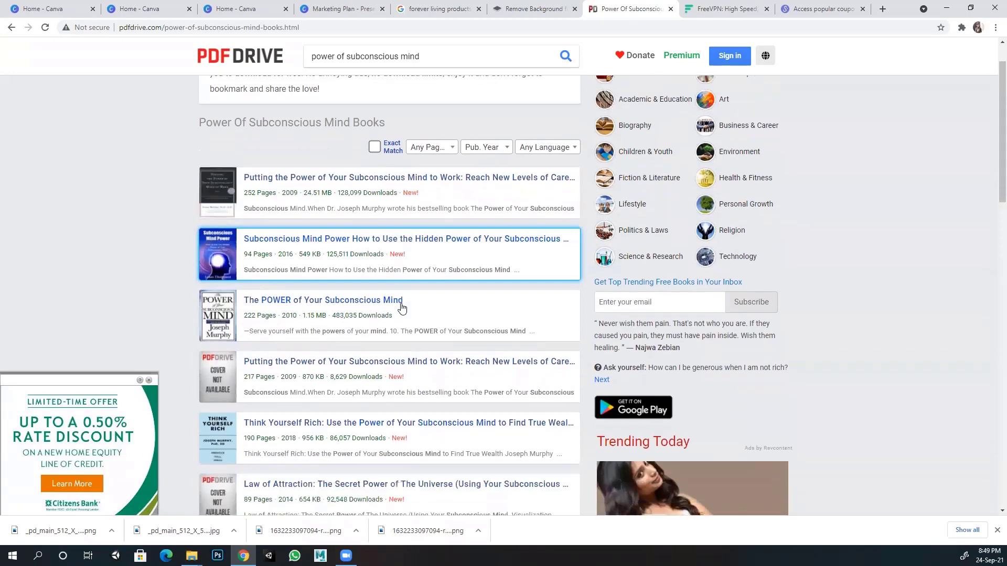
{"action": "scroll", "coordinate": [403, 307], "scroll_direction": "down", "scroll_amount": 3}
{"action": "scroll", "coordinate": [402, 308], "scroll_direction": "up", "scroll_amount": 4}
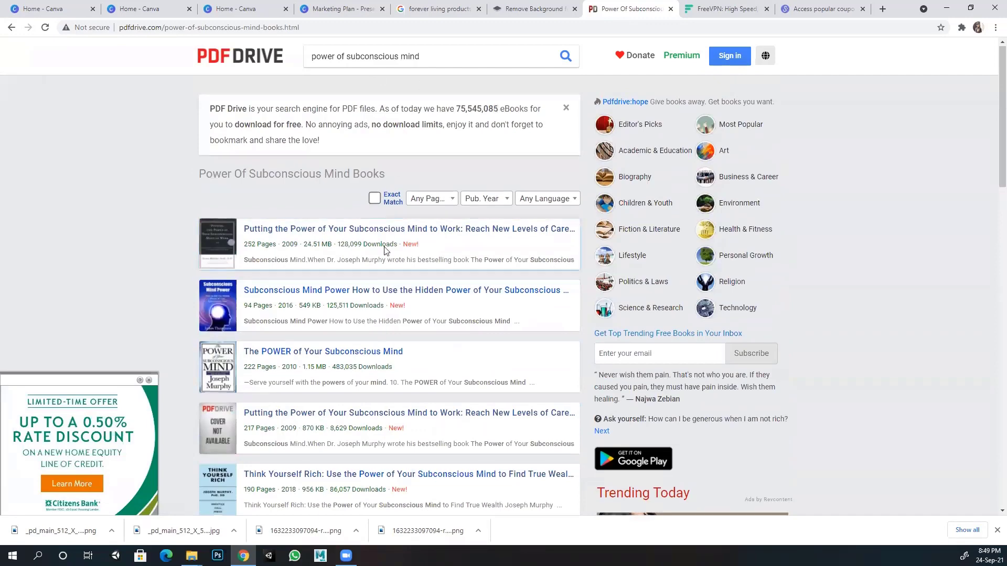
{"action": "scroll", "coordinate": [388, 257], "scroll_direction": "down", "scroll_amount": 1}
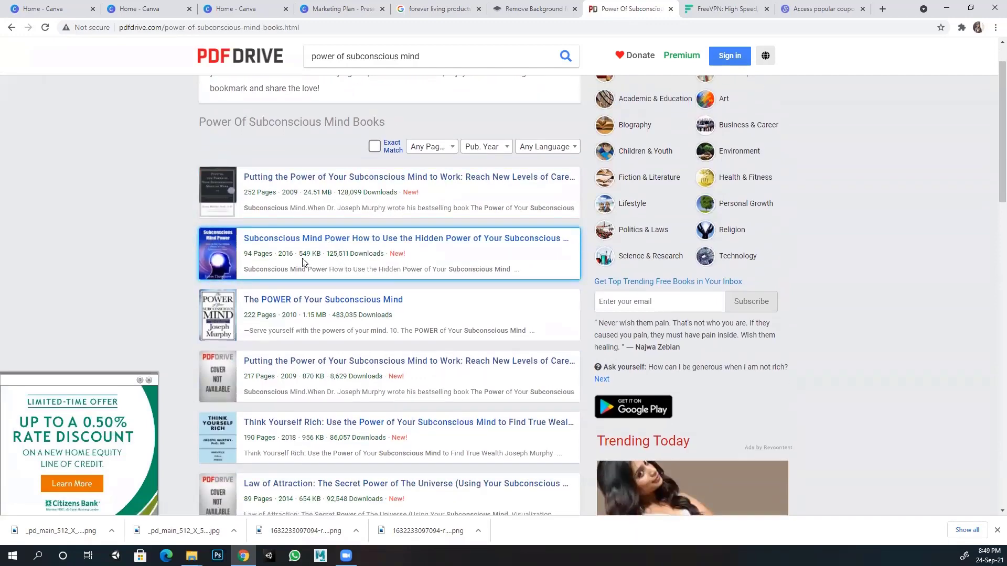
{"action": "scroll", "coordinate": [311, 282], "scroll_direction": "down", "scroll_amount": 2}
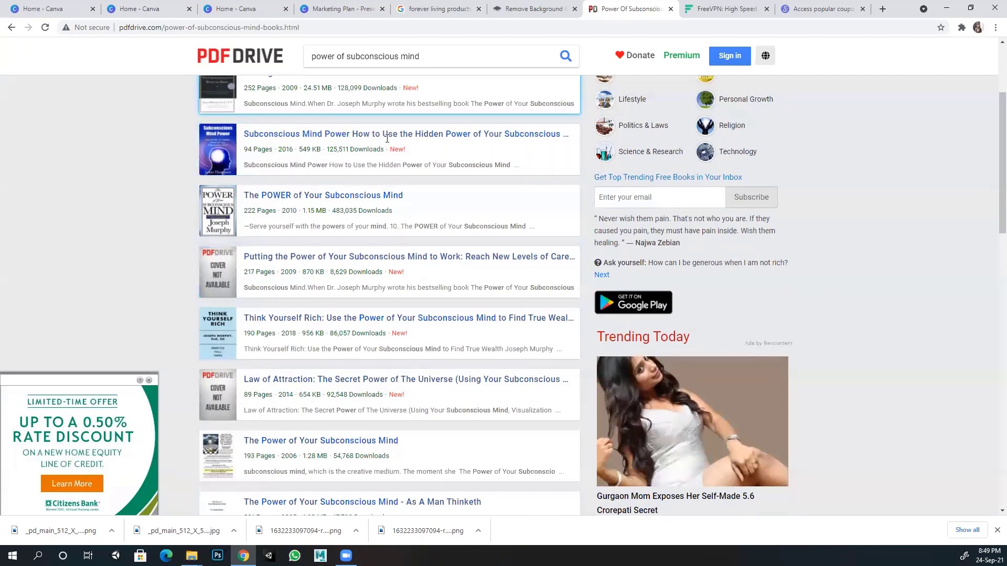
{"action": "scroll", "coordinate": [343, 210], "scroll_direction": "up", "scroll_amount": 3}
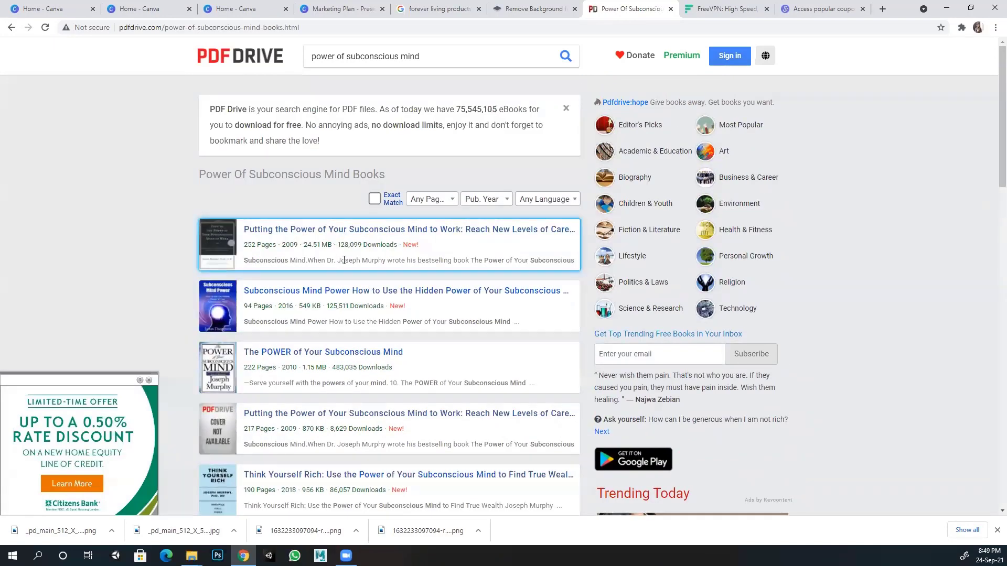
{"action": "scroll", "coordinate": [345, 258], "scroll_direction": "down", "scroll_amount": 2}
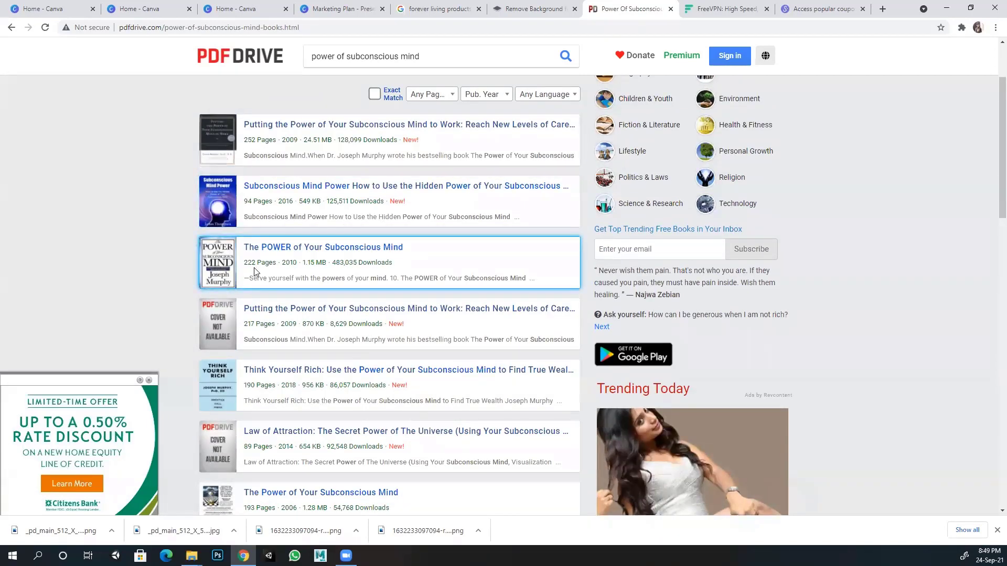
{"action": "mouse_move", "coordinate": [215, 283]}
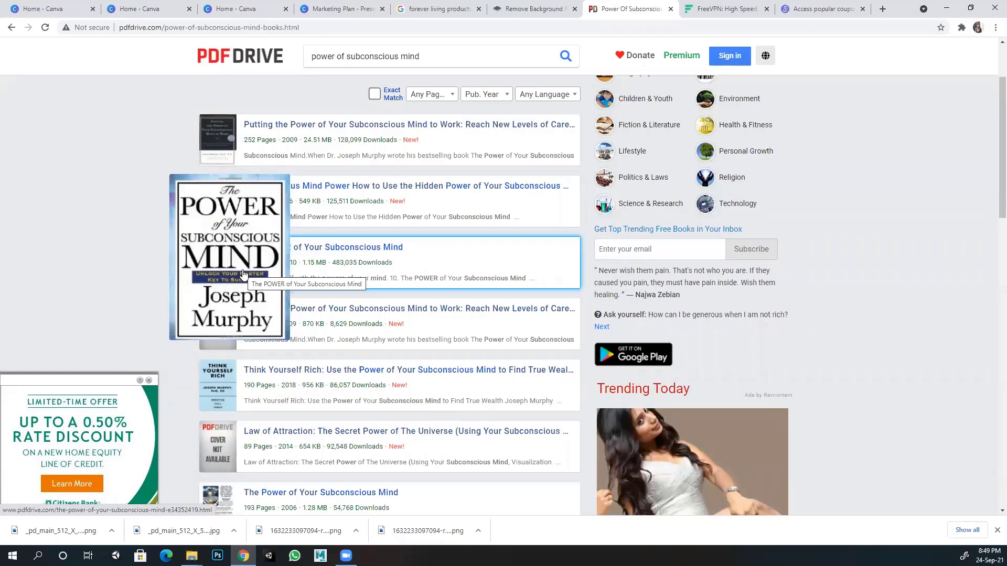
{"action": "scroll", "coordinate": [340, 317], "scroll_direction": "down", "scroll_amount": 4}
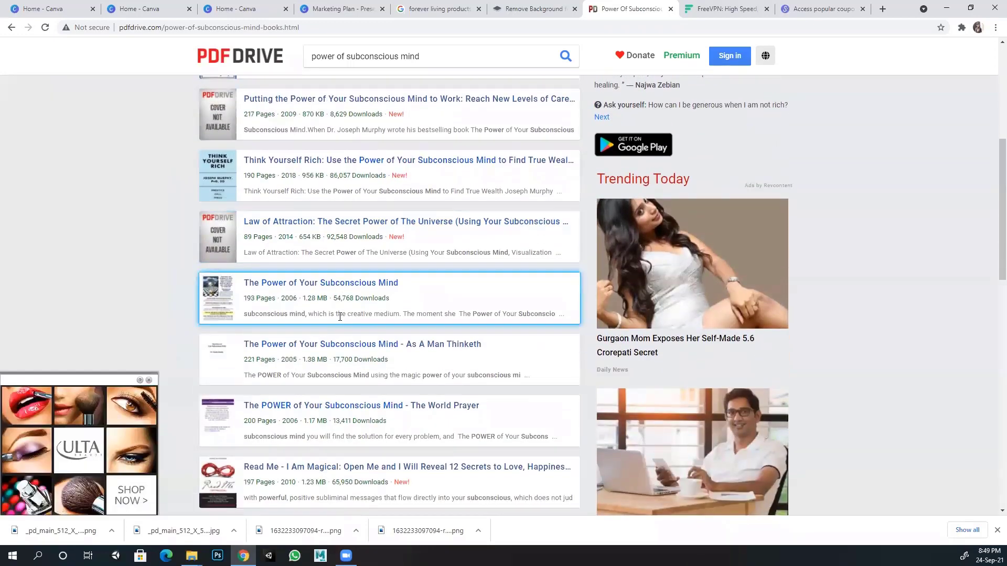
{"action": "scroll", "coordinate": [341, 317], "scroll_direction": "up", "scroll_amount": 6}
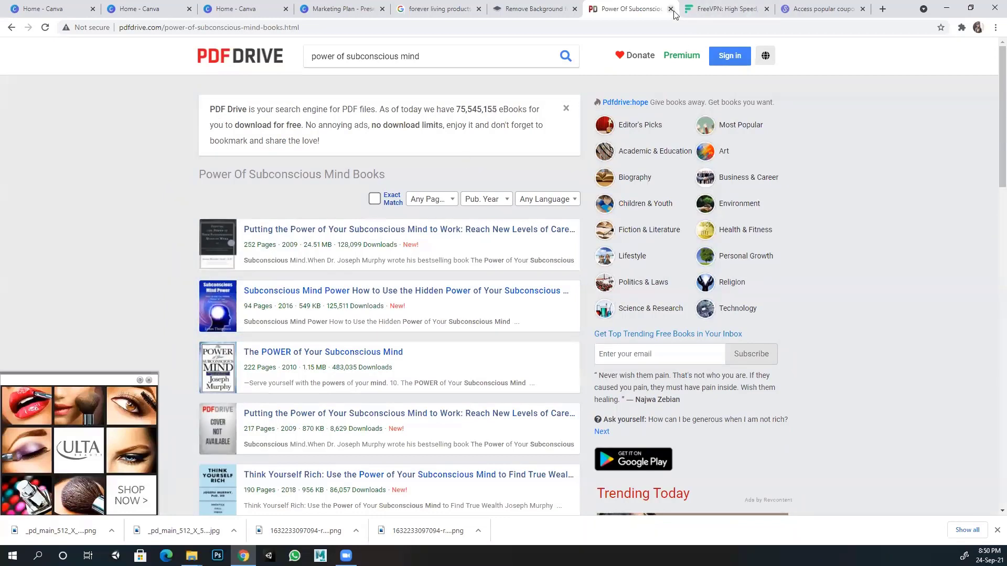
Step: Close the FreeVPN ad page, search Google for "vector art" in a new browser tab, and browse the image results
{"action": "left_click", "coordinate": [767, 9]}
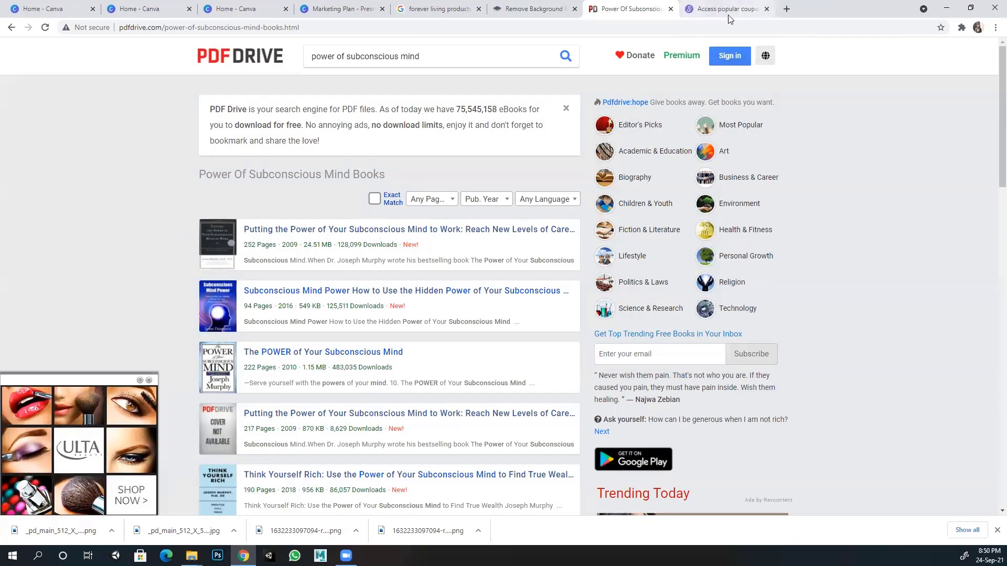
{"action": "left_click", "coordinate": [787, 8]}
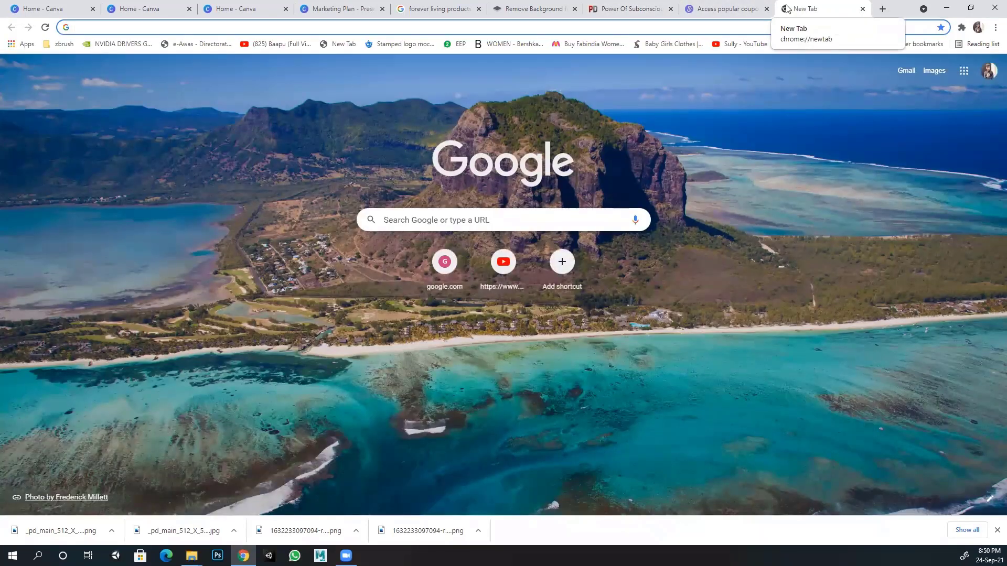
{"action": "type", "text": "vector"}
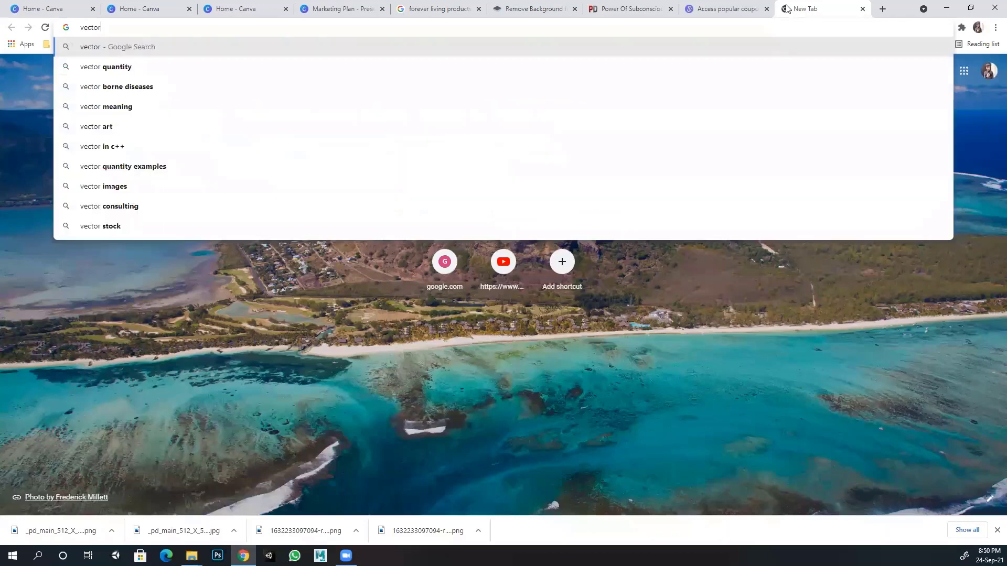
{"action": "type", "text": " art"}
{"action": "key", "text": "Return"}
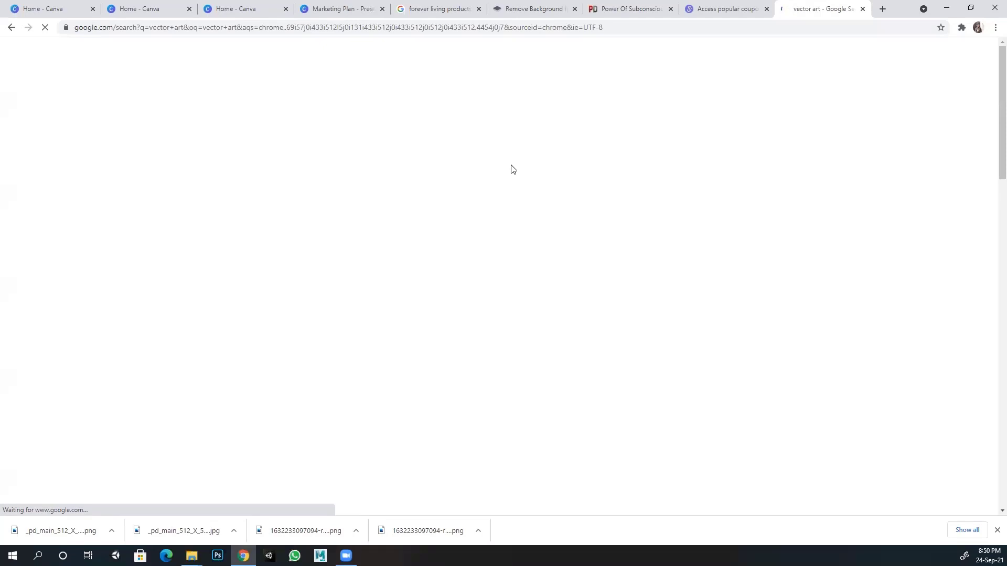
{"action": "scroll", "coordinate": [315, 241], "scroll_direction": "down", "scroll_amount": 3}
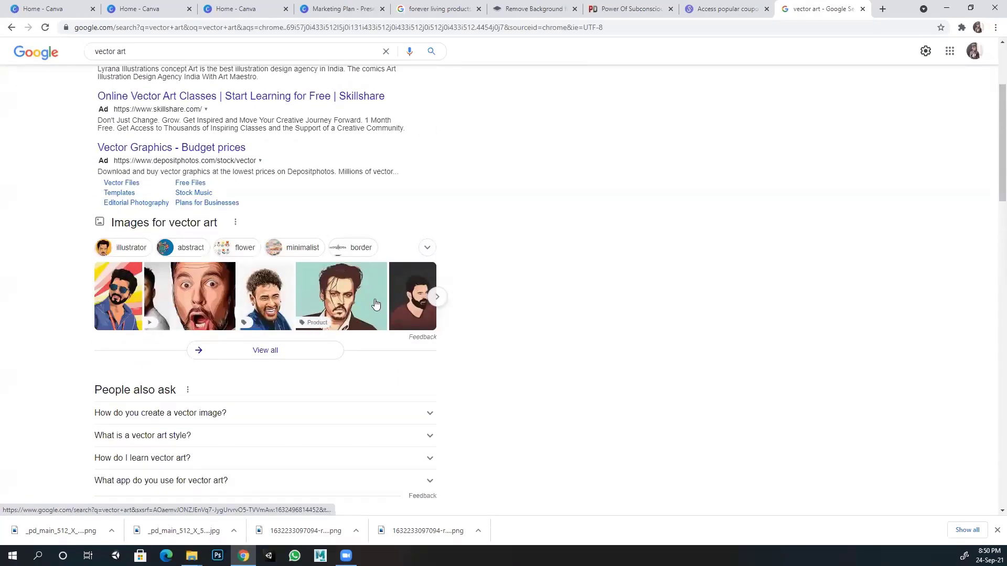
{"action": "left_click", "coordinate": [435, 298]}
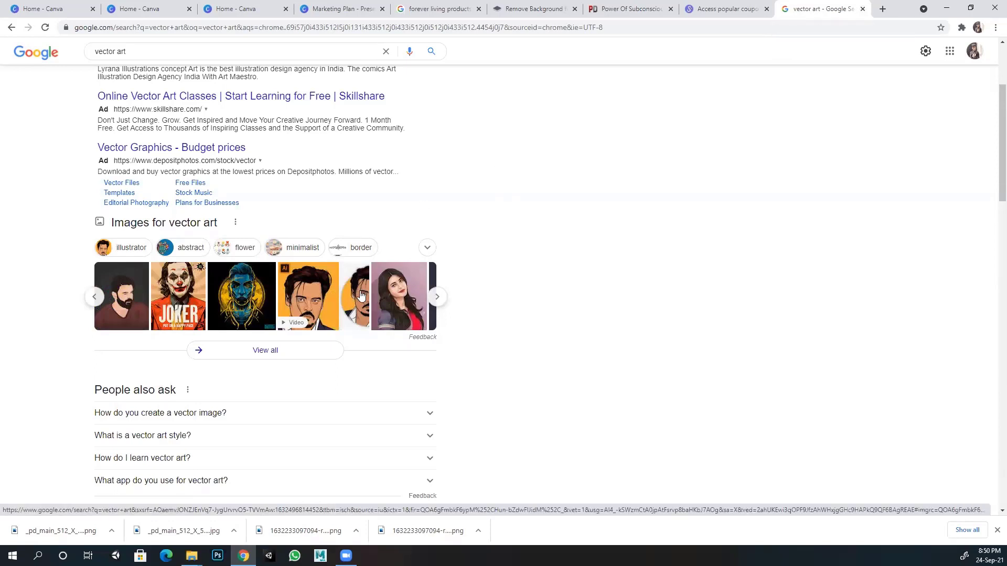
Step: Close the vector art search, coupon ad, PDF Drive and remove.bg pages
{"action": "left_click", "coordinate": [862, 9]}
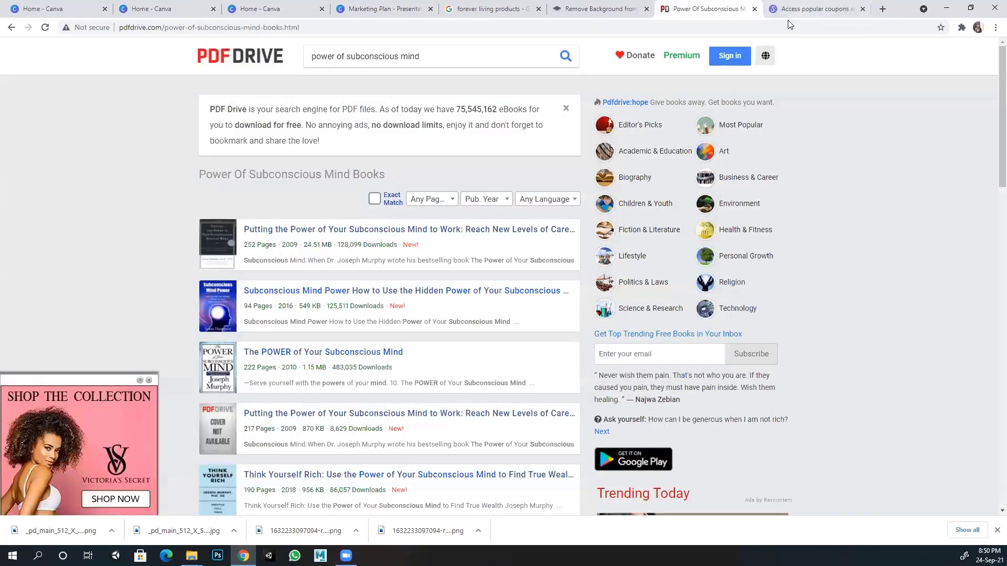
{"action": "left_click", "coordinate": [862, 9]}
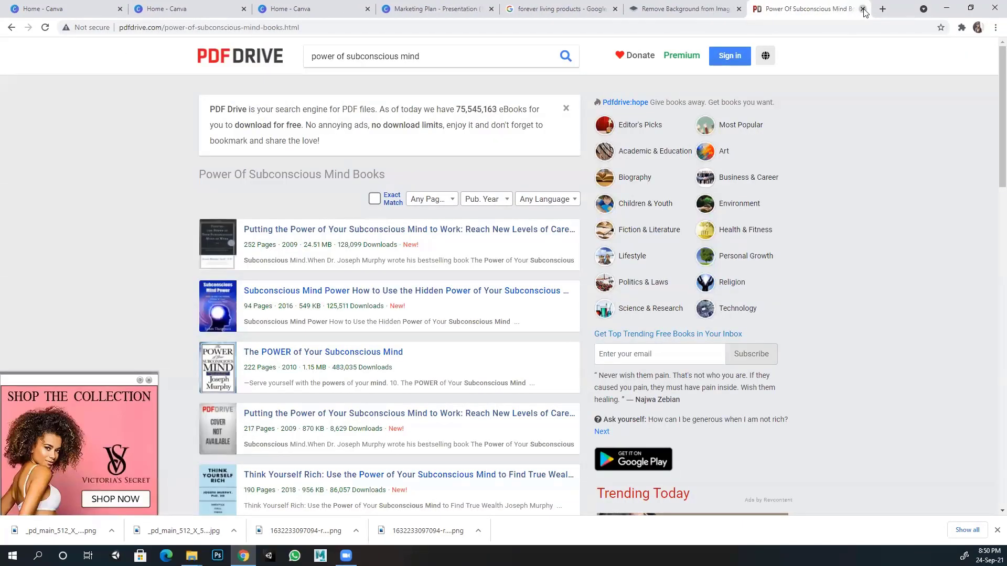
{"action": "left_click", "coordinate": [862, 9]}
{"action": "left_click", "coordinate": [748, 9]}
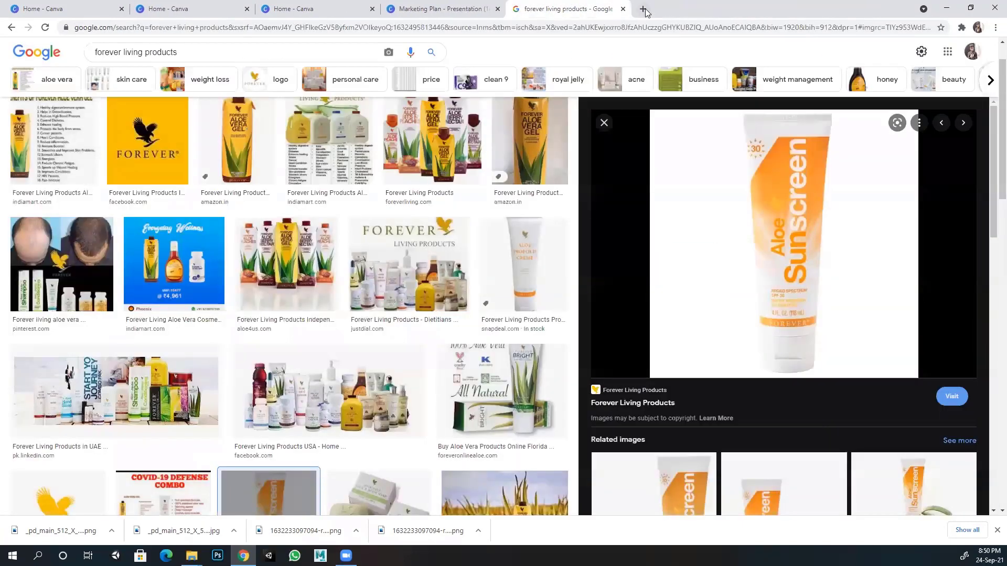
Step: Try to open the website photolab.com in a new browser tab
{"action": "left_click", "coordinate": [643, 9]}
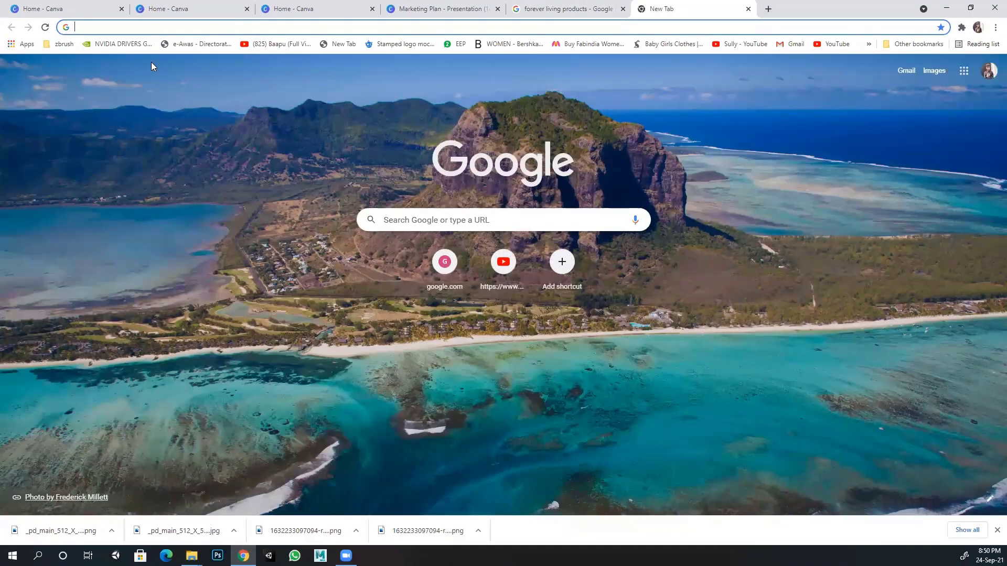
{"action": "type", "text": "photola"}
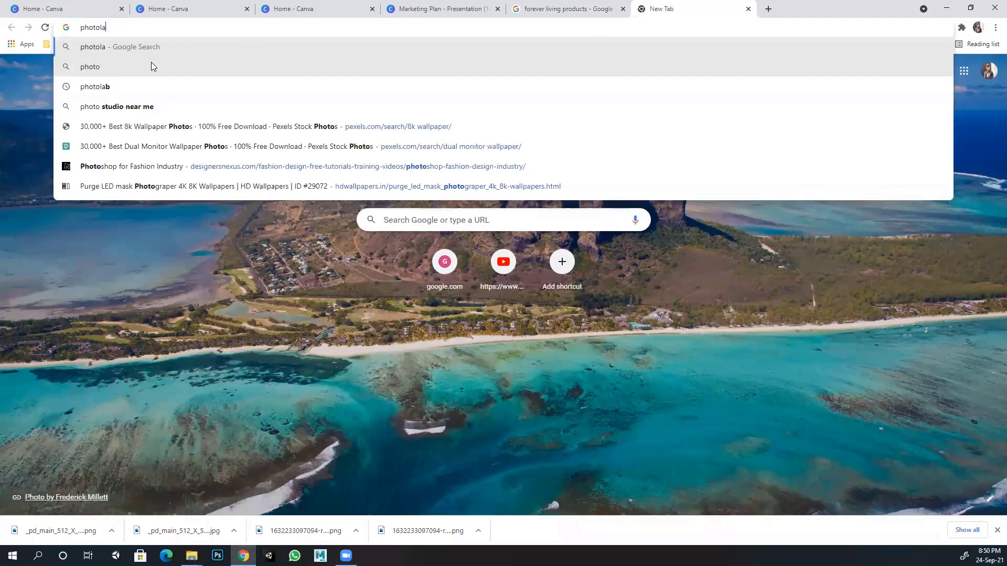
{"action": "type", "text": "b.com"}
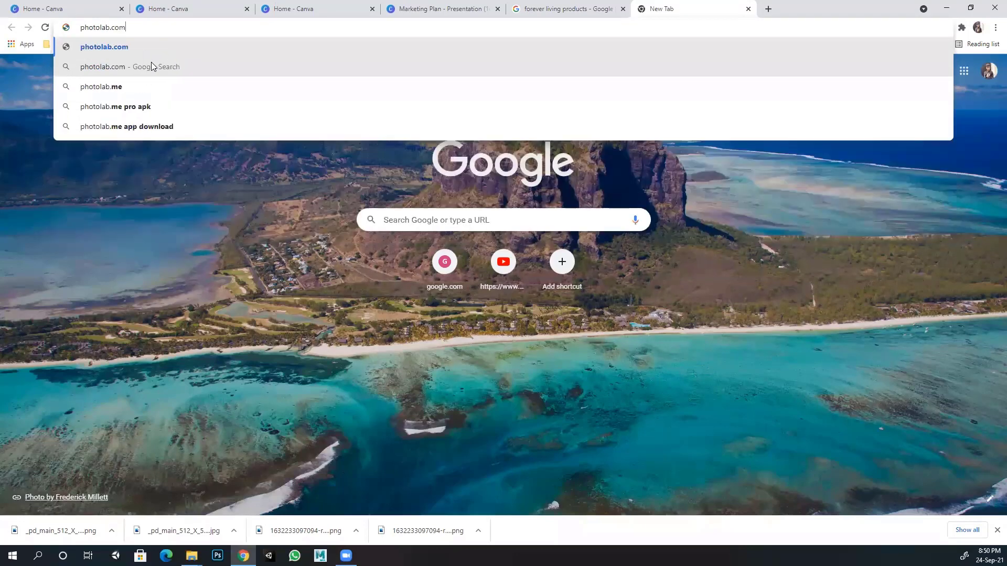
{"action": "key", "text": "Return"}
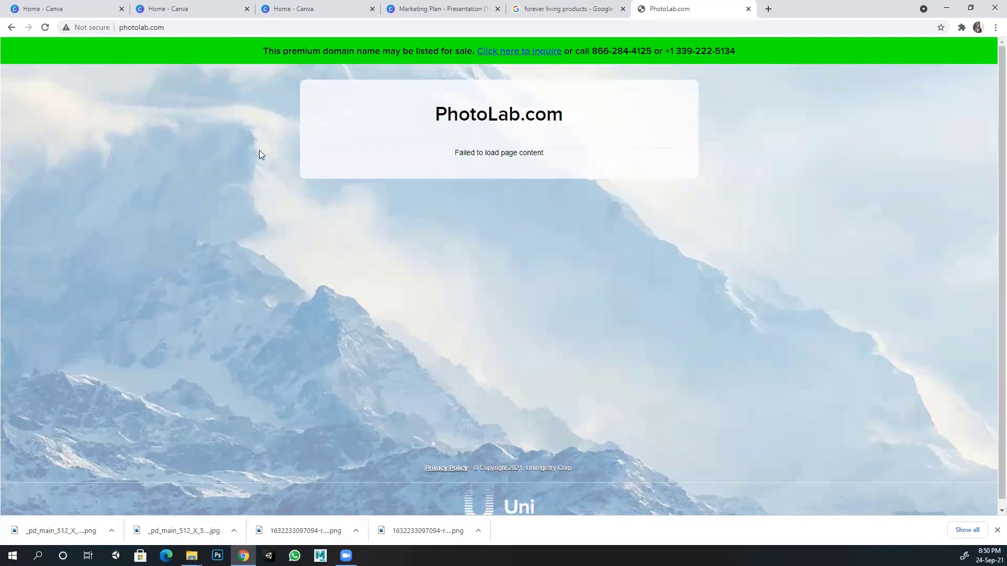
Step: Go back to the blank page, try loading photolab.com once more, and close that browser tab
{"action": "key", "text": "alt+Left"}
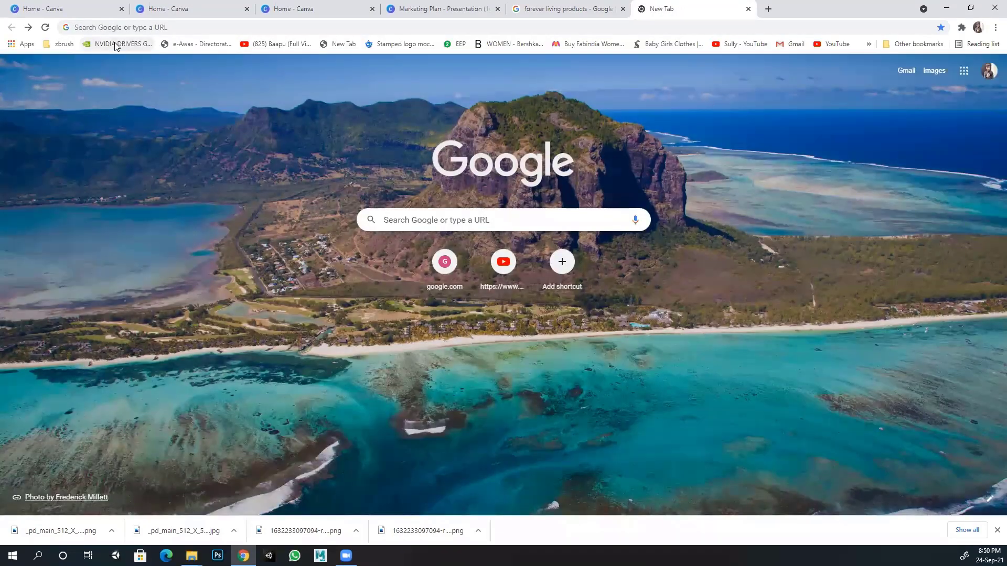
{"action": "left_click", "coordinate": [101, 29]}
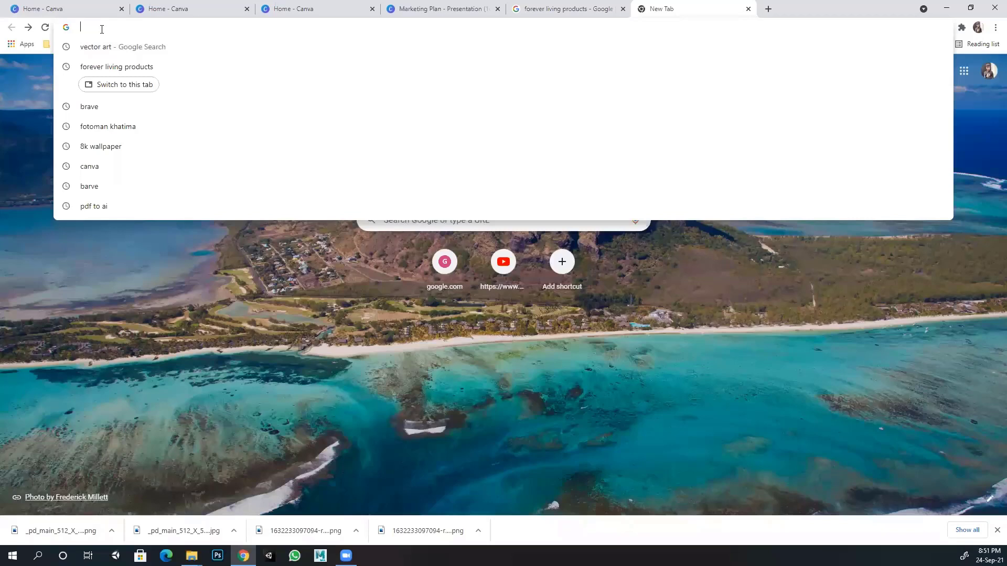
{"action": "type", "text": "photo"}
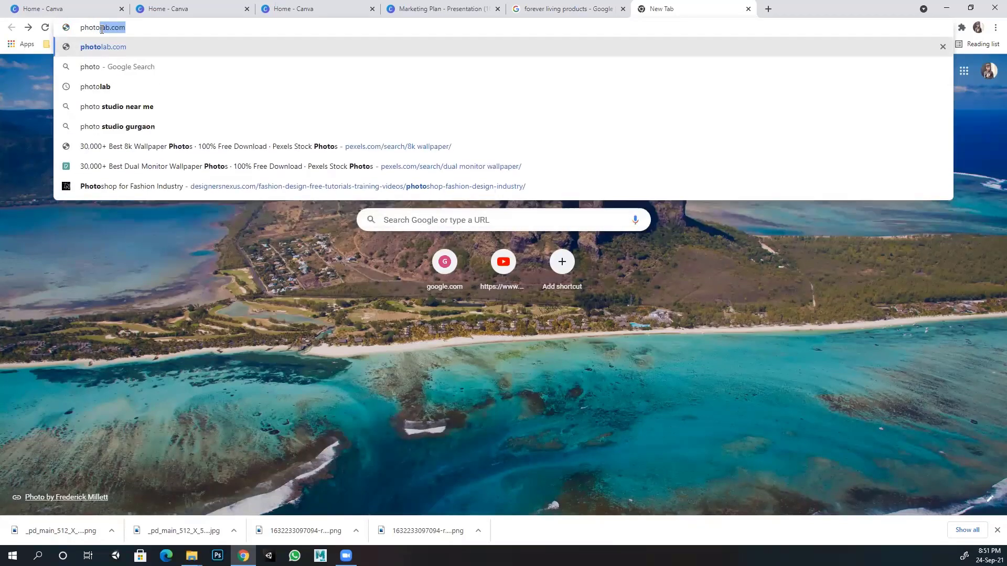
{"action": "type", "text": "lab.co"}
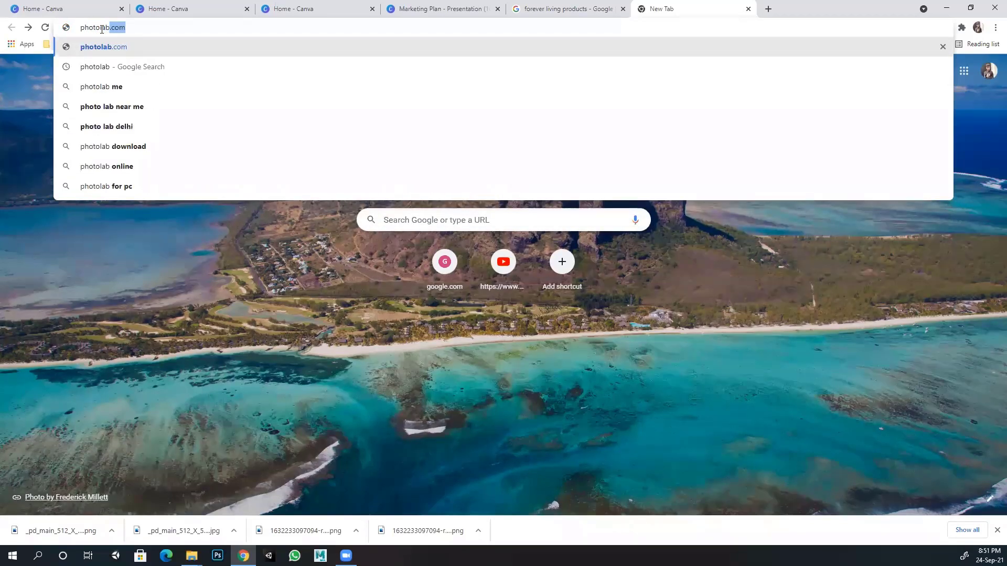
{"action": "type", "text": "m"}
{"action": "key", "text": "Return"}
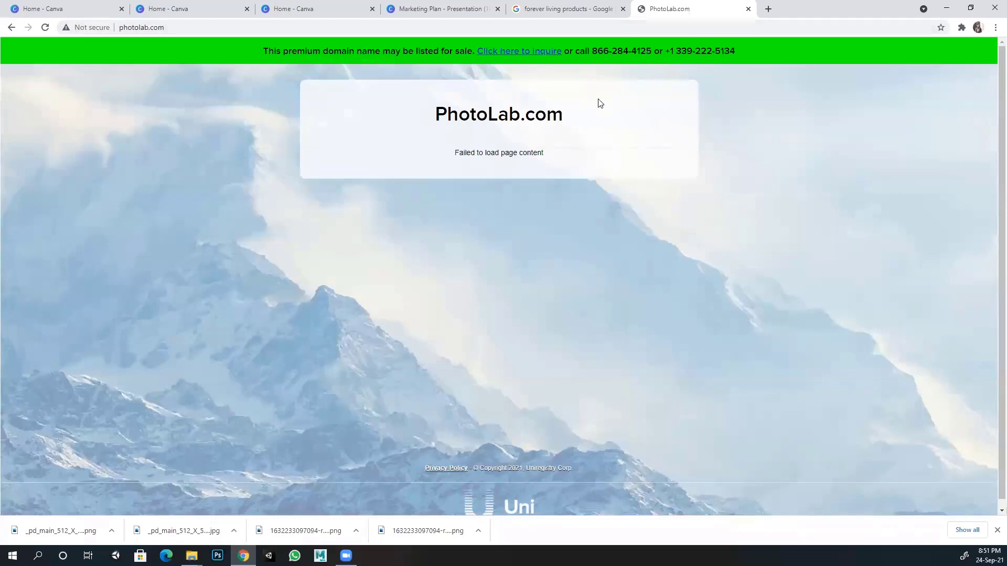
{"action": "left_click", "coordinate": [748, 9]}
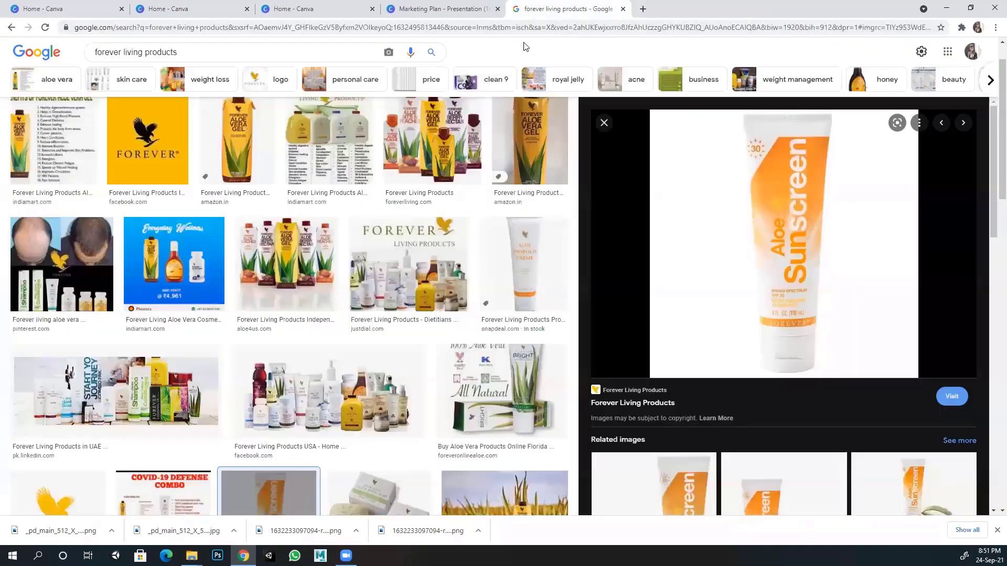
Step: Return to the Marketing Plan presentation in Canva and apply the template's "Top 10 Startups" bar chart layout to page 4
{"action": "left_click", "coordinate": [174, 10]}
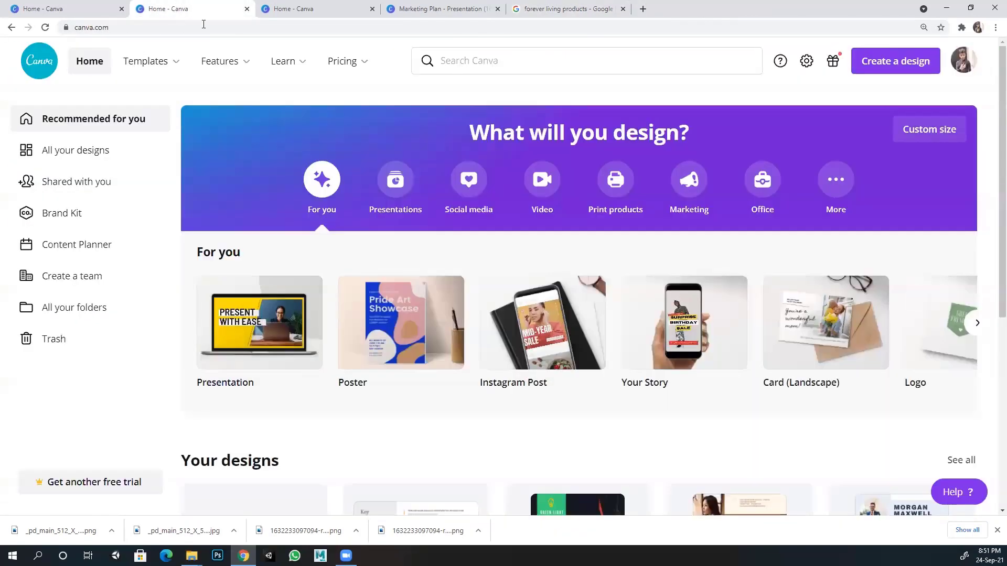
{"action": "left_click", "coordinate": [306, 9]}
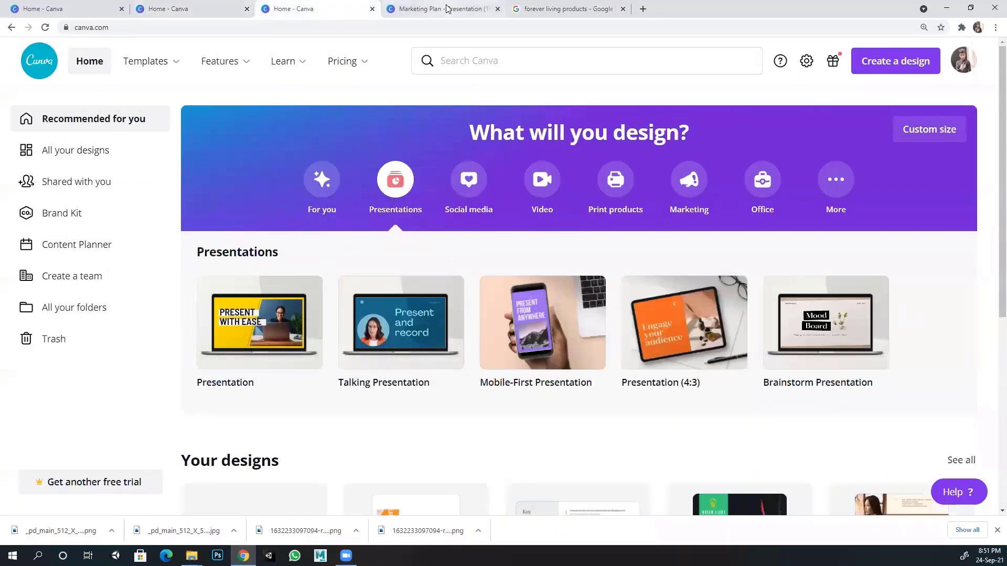
{"action": "left_click", "coordinate": [448, 9]}
{"action": "scroll", "coordinate": [574, 366], "scroll_direction": "down", "scroll_amount": 1}
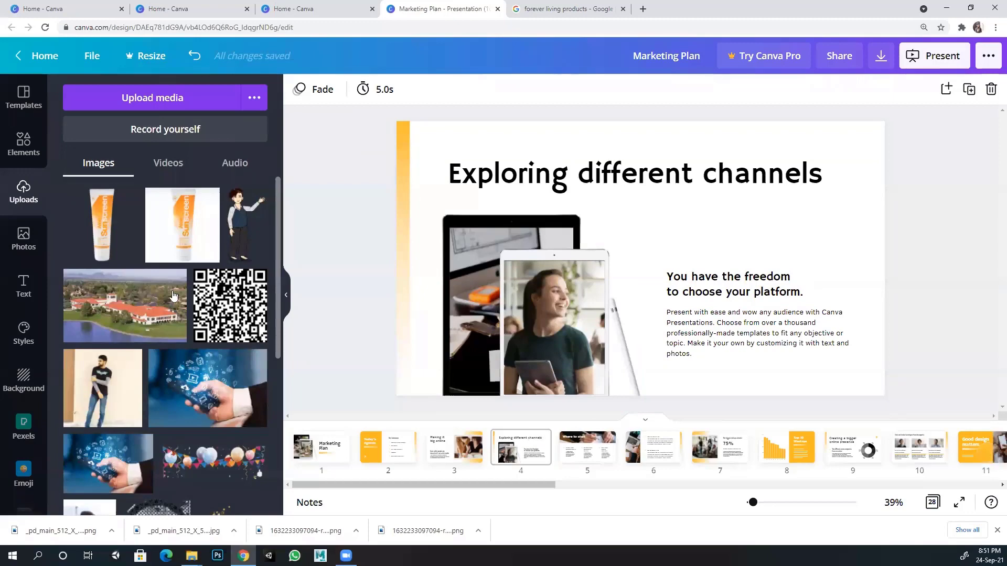
{"action": "left_click", "coordinate": [19, 100]}
{"action": "scroll", "coordinate": [192, 301], "scroll_direction": "down", "scroll_amount": 5}
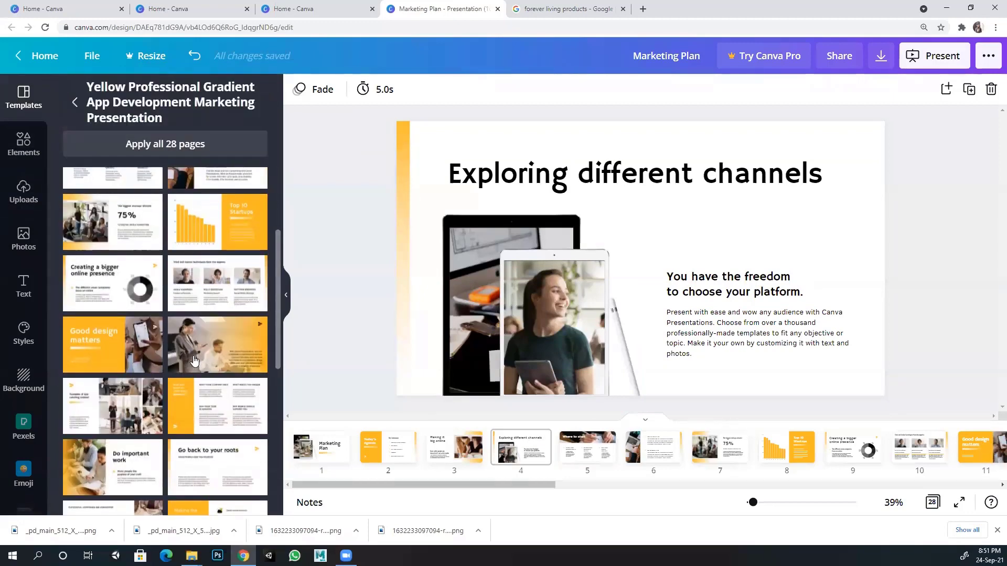
{"action": "scroll", "coordinate": [192, 302], "scroll_direction": "up", "scroll_amount": 2}
{"action": "scroll", "coordinate": [191, 301], "scroll_direction": "up", "scroll_amount": 2}
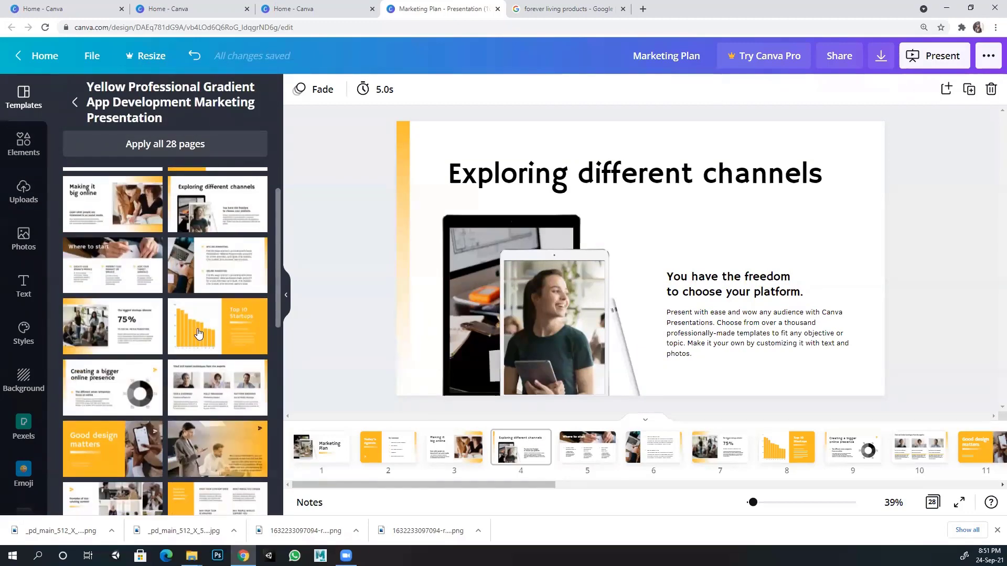
{"action": "left_click", "coordinate": [194, 320]}
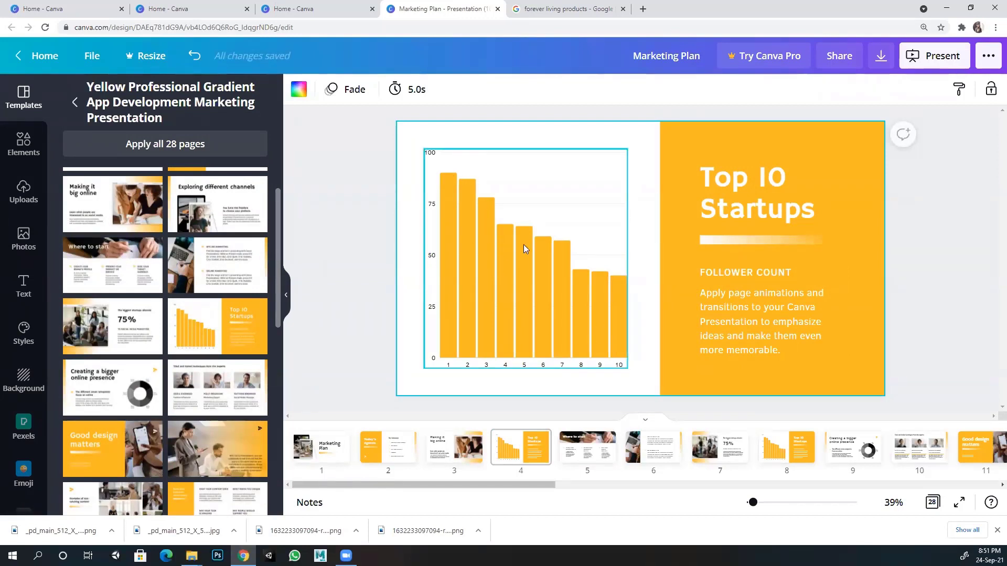
Step: Set the first two values in the slide 4 bar chart's data to 10 and 20
{"action": "left_click", "coordinate": [501, 285]}
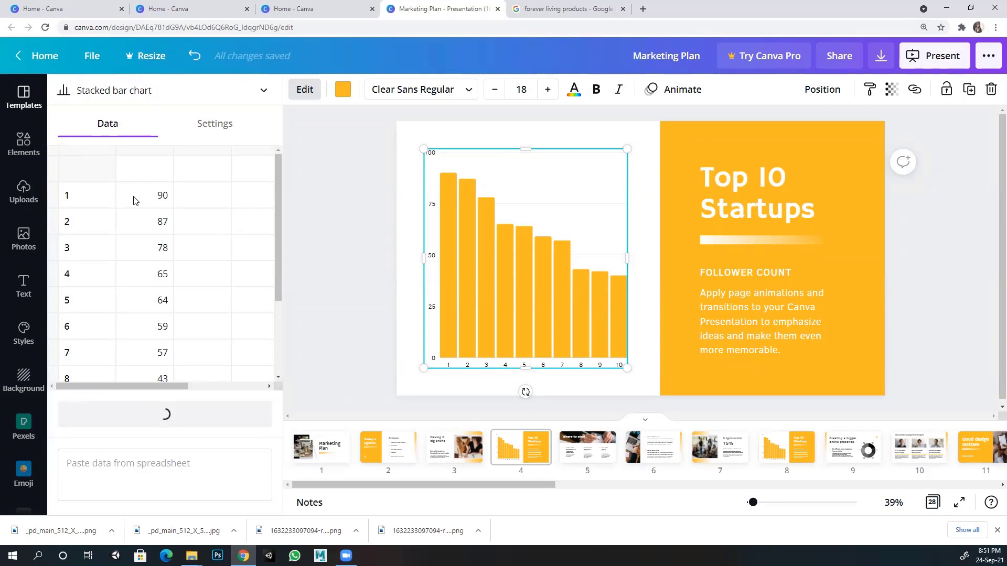
{"action": "left_click", "coordinate": [148, 201]}
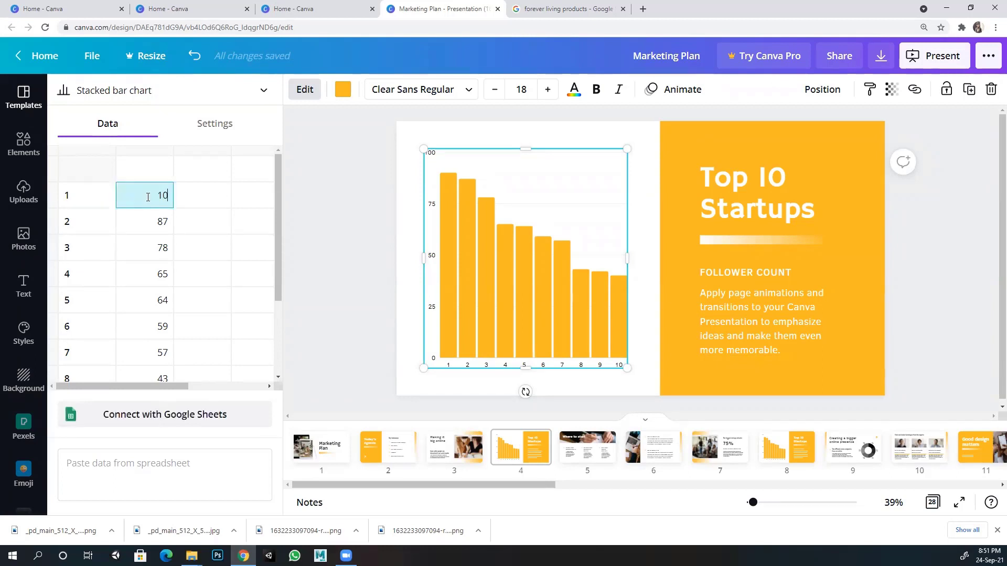
{"action": "type", "text": "10"}
{"action": "key", "text": "Return"}
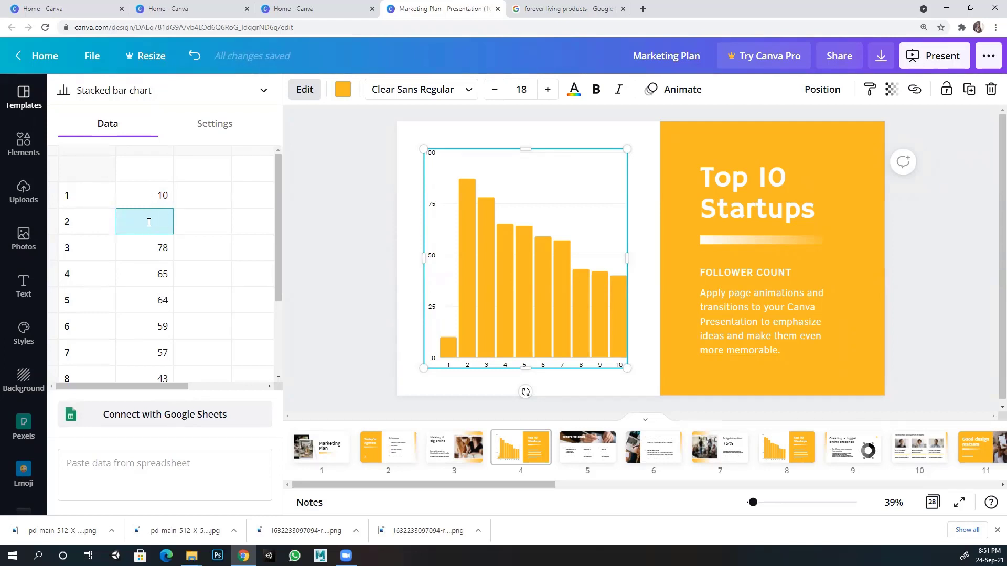
{"action": "key", "text": "Return"}
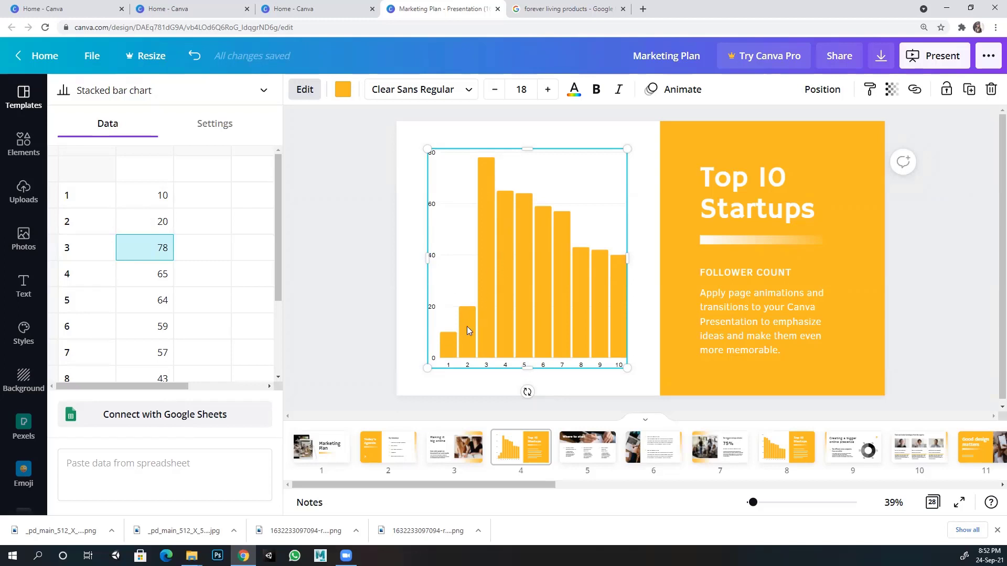
{"action": "left_click", "coordinate": [787, 288]}
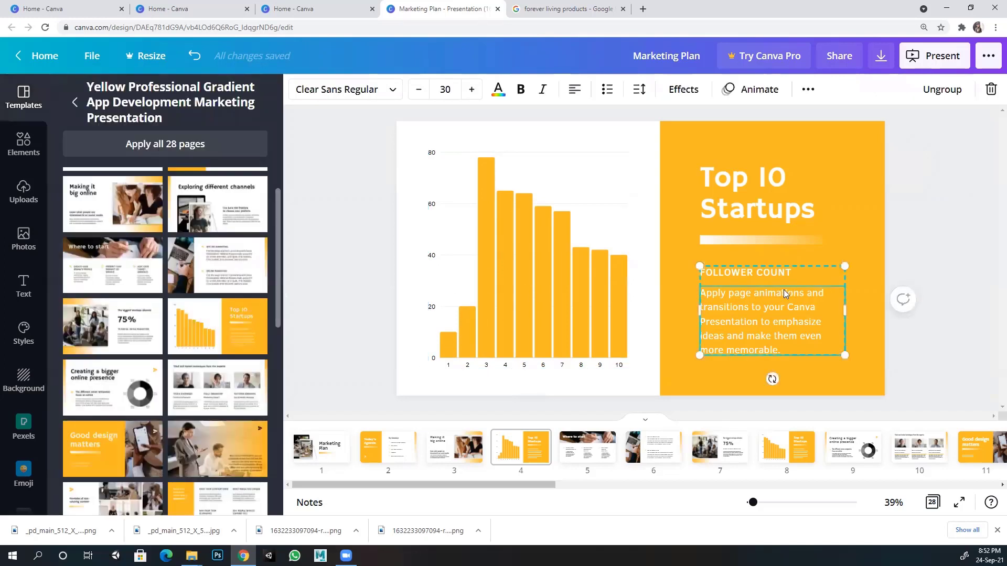
{"action": "left_click", "coordinate": [494, 288]}
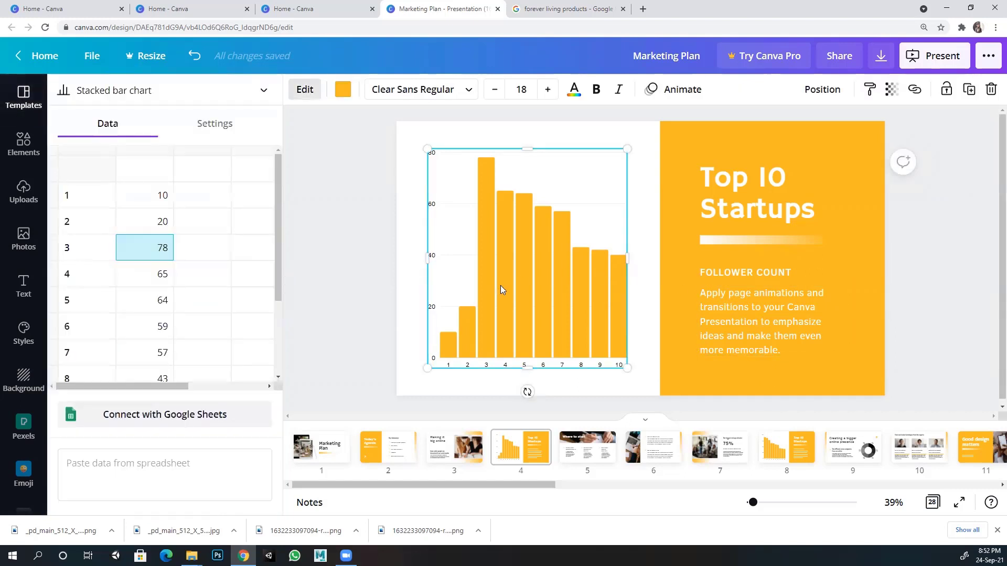
{"action": "left_click", "coordinate": [363, 249]}
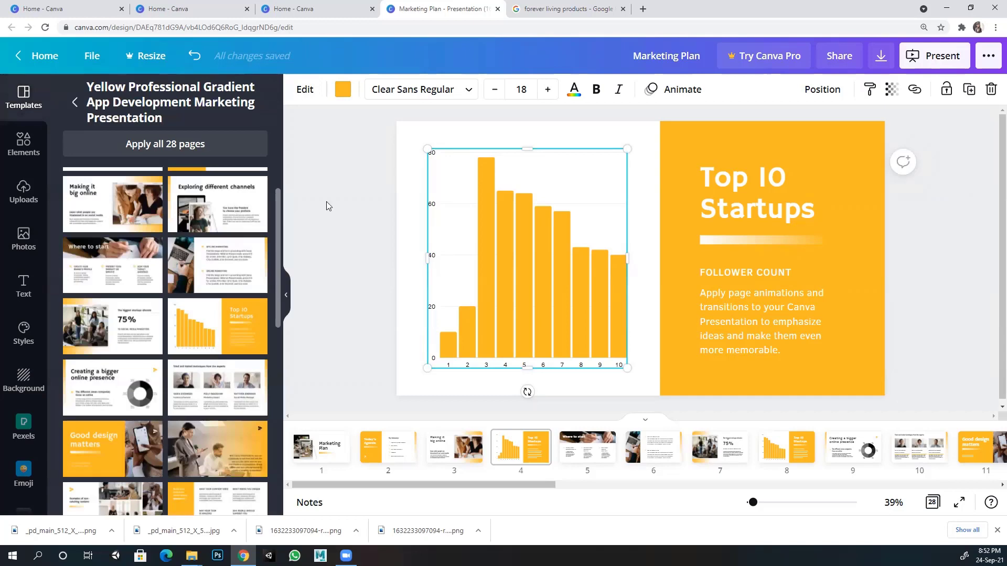
Step: Present the chart slide full screen in Standard mode to check it, and return to the editor
{"action": "left_click", "coordinate": [922, 62]}
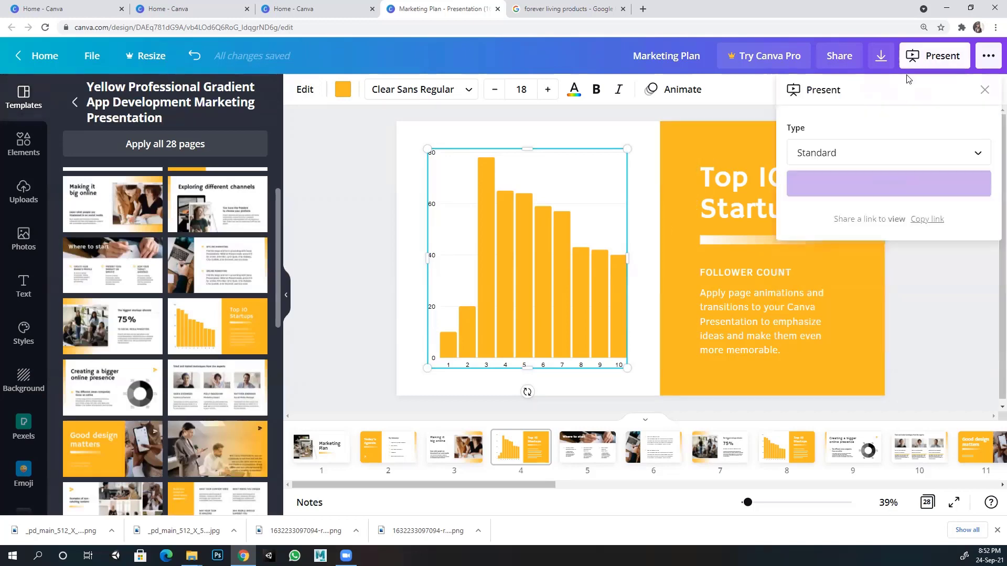
{"action": "left_click", "coordinate": [848, 184]}
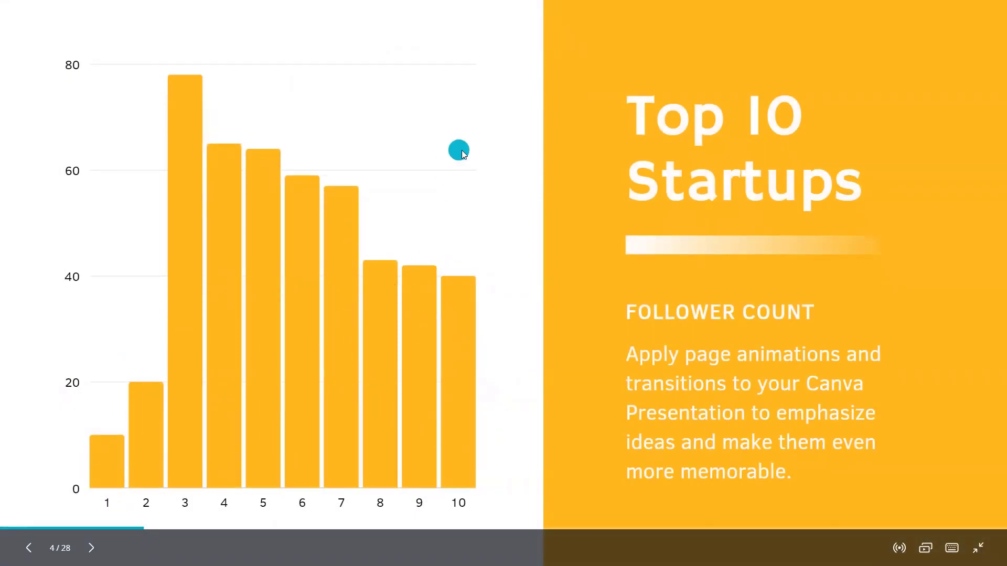
{"action": "key", "text": "Escape"}
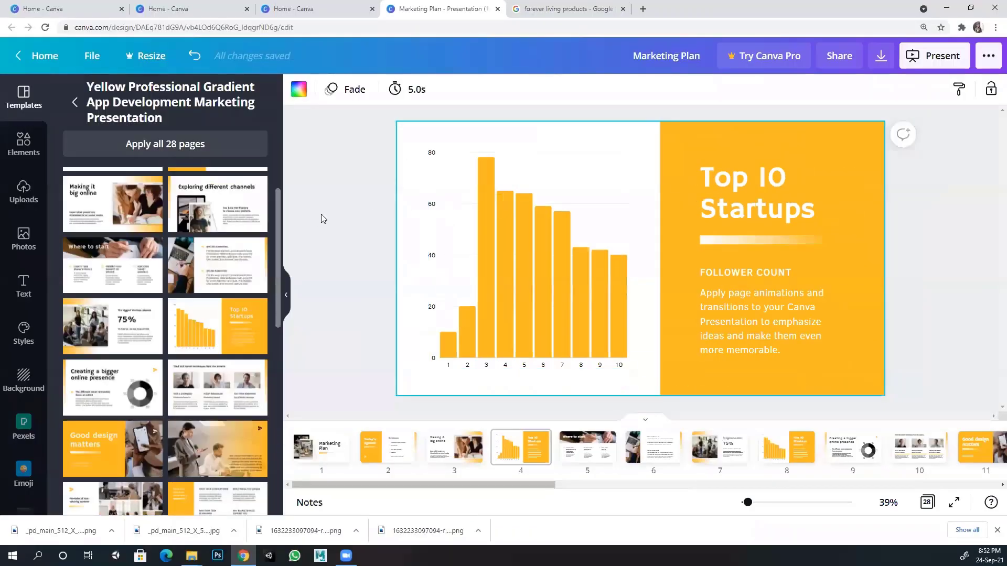
Step: Remove the page animation from the chart slide by setting it to None
{"action": "left_click", "coordinate": [505, 283]}
{"action": "left_click", "coordinate": [505, 281]}
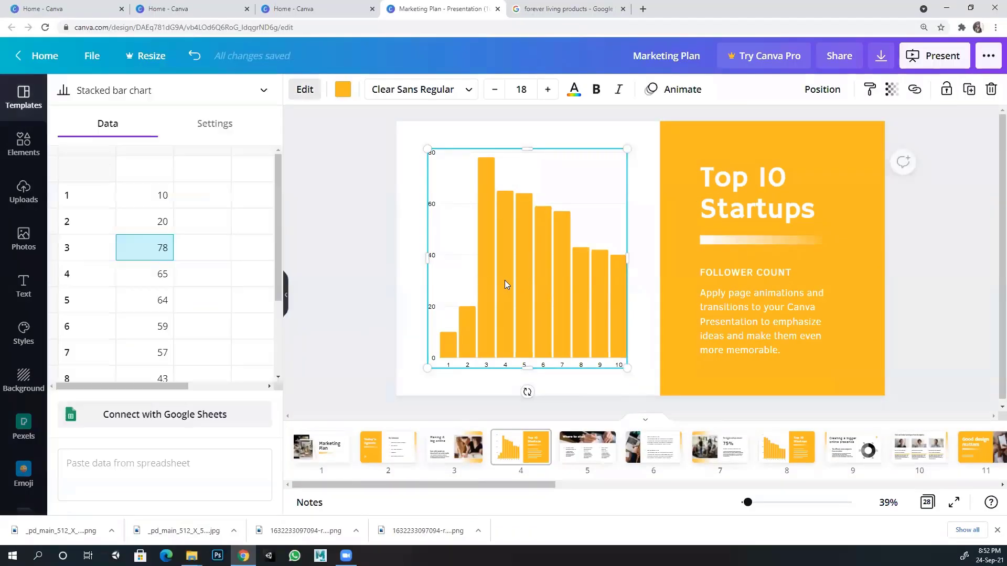
{"action": "left_click", "coordinate": [663, 92]}
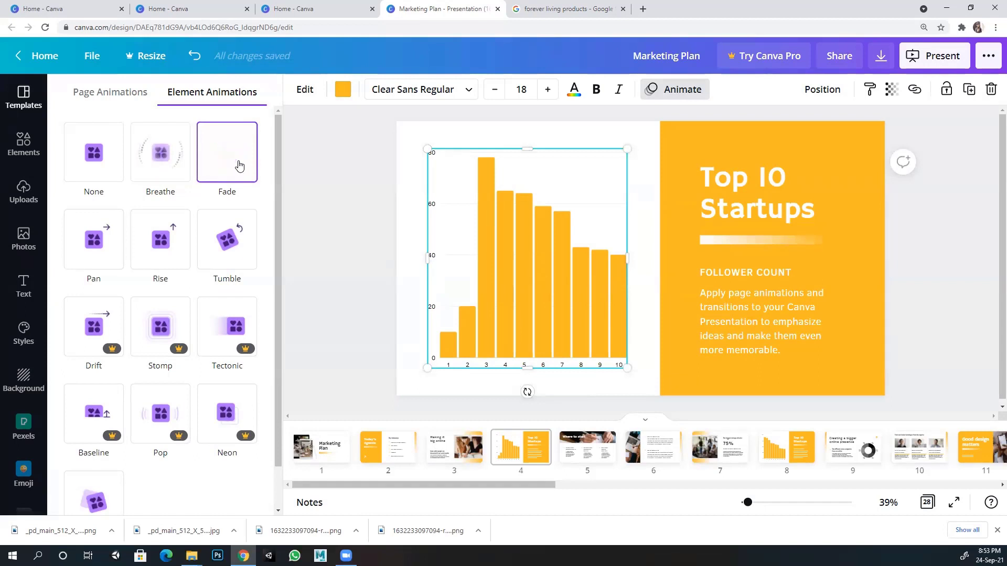
{"action": "left_click", "coordinate": [109, 93]}
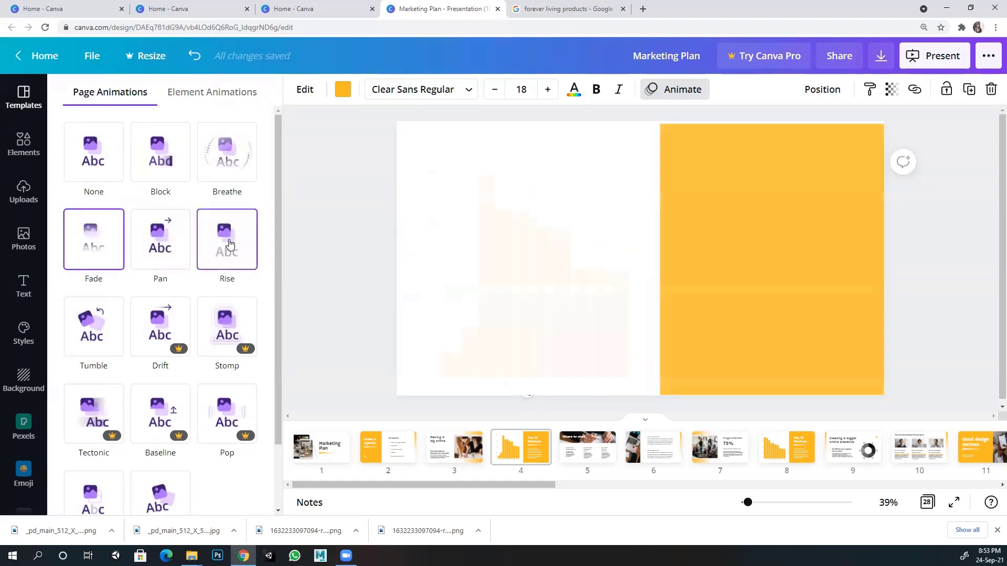
{"action": "left_click", "coordinate": [83, 175]}
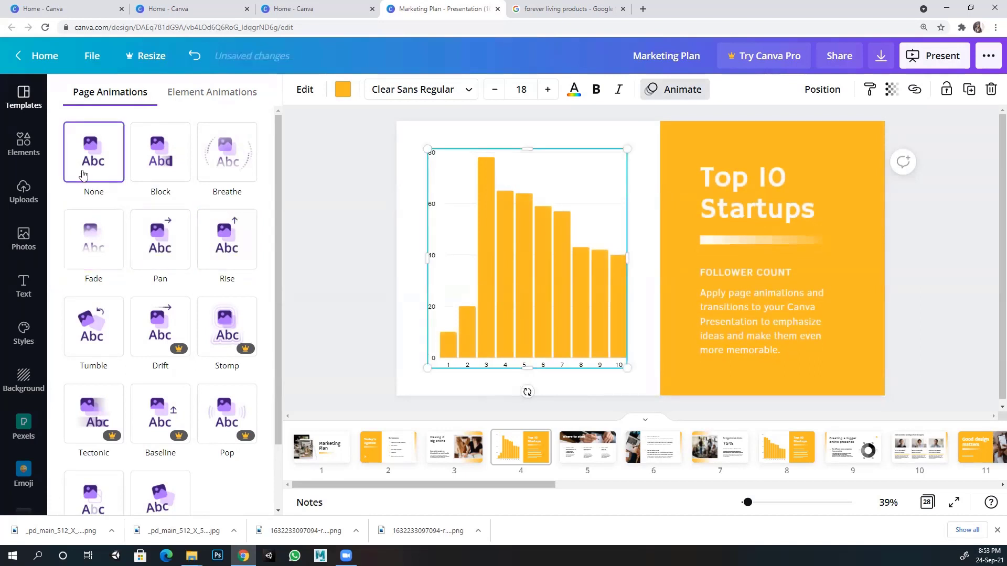
Step: Preview the element animations for the chart, and look through the text and page animations for the follower count text
{"action": "left_click", "coordinate": [201, 94]}
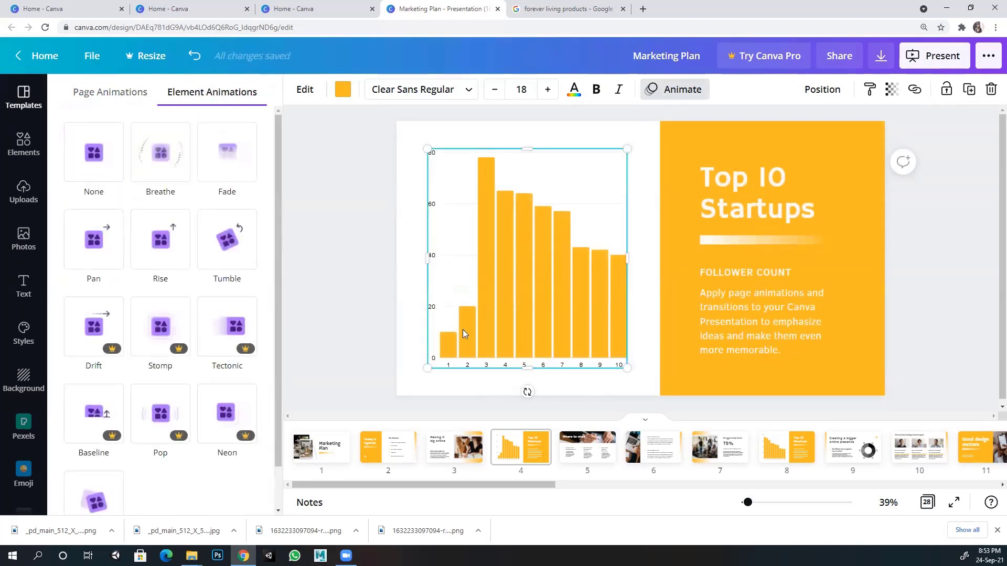
{"action": "left_click", "coordinate": [576, 241]}
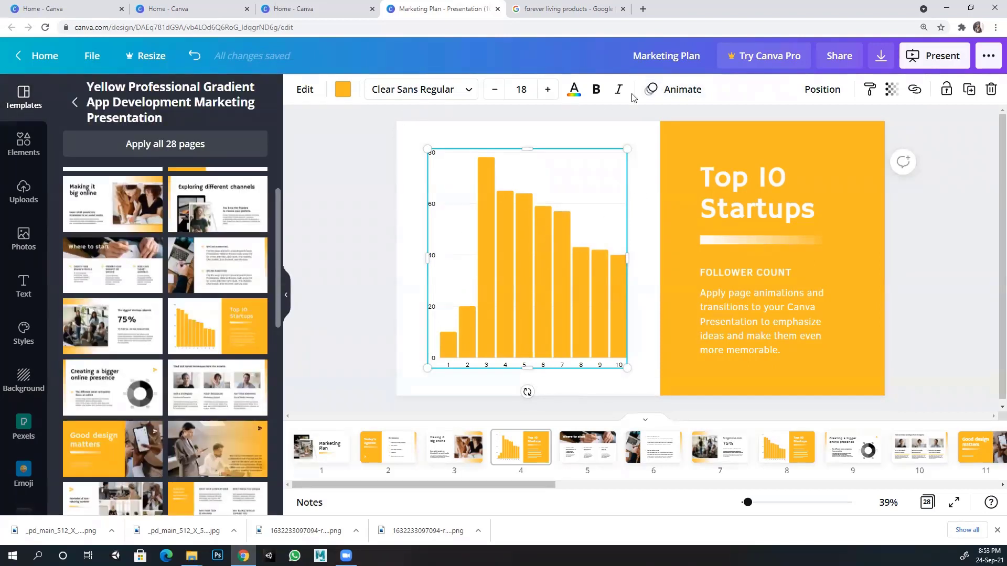
{"action": "left_click", "coordinate": [680, 92]}
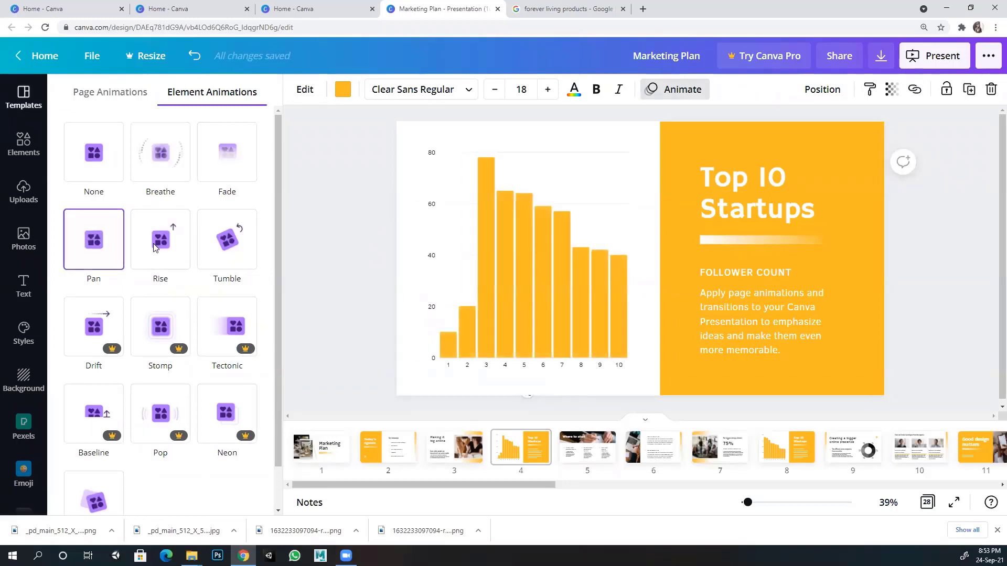
{"action": "left_click", "coordinate": [777, 290]}
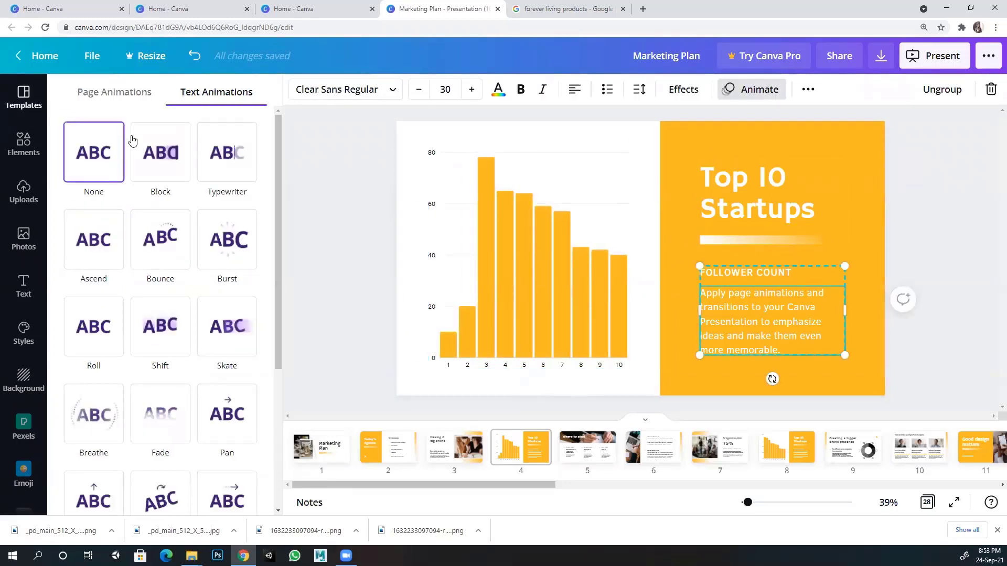
{"action": "left_click", "coordinate": [109, 94]}
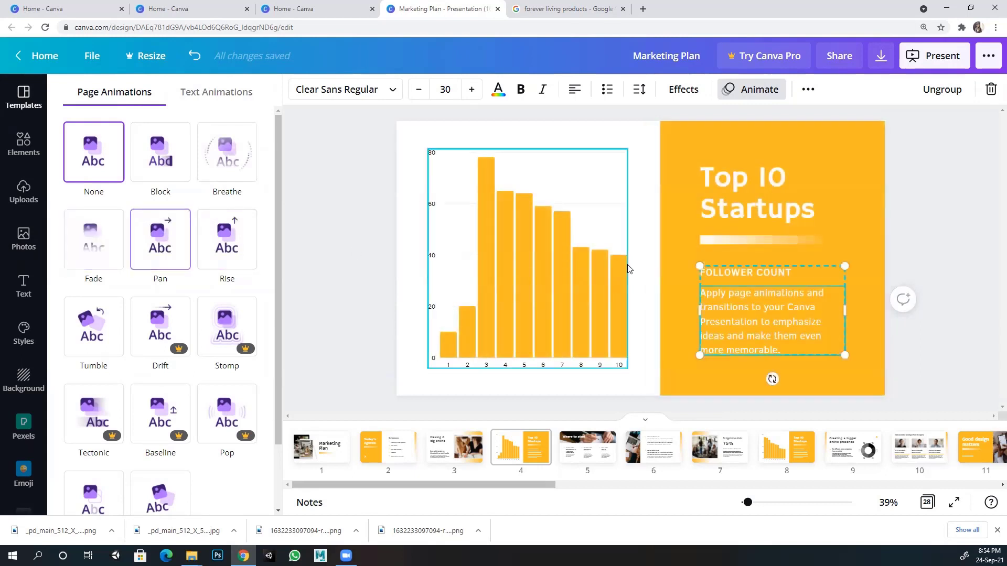
Step: Delete the body paragraph and the FOLLOWER COUNT subheading from the slide's yellow panel
{"action": "left_click", "coordinate": [679, 234]}
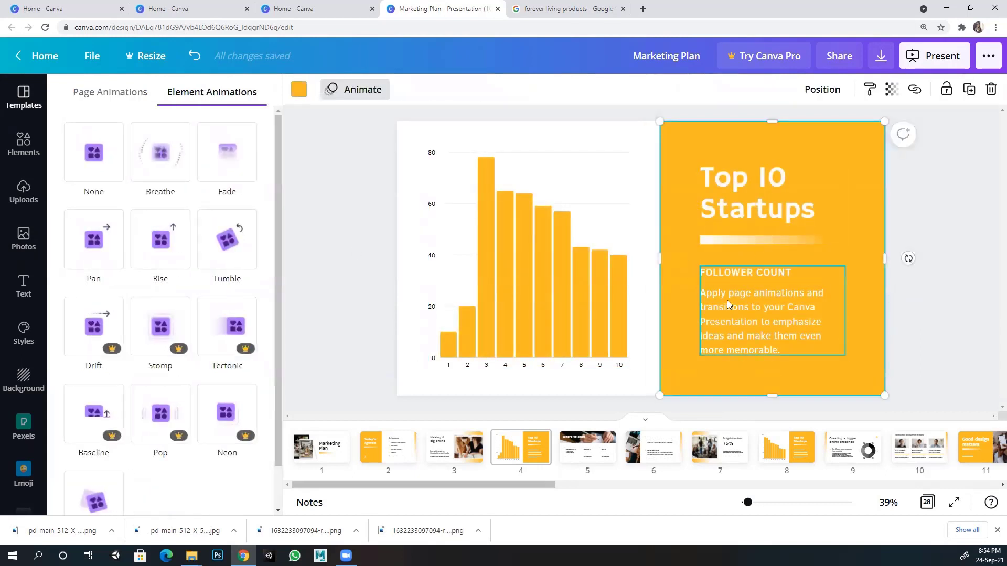
{"action": "left_click", "coordinate": [727, 300]}
{"action": "key", "text": "Delete"}
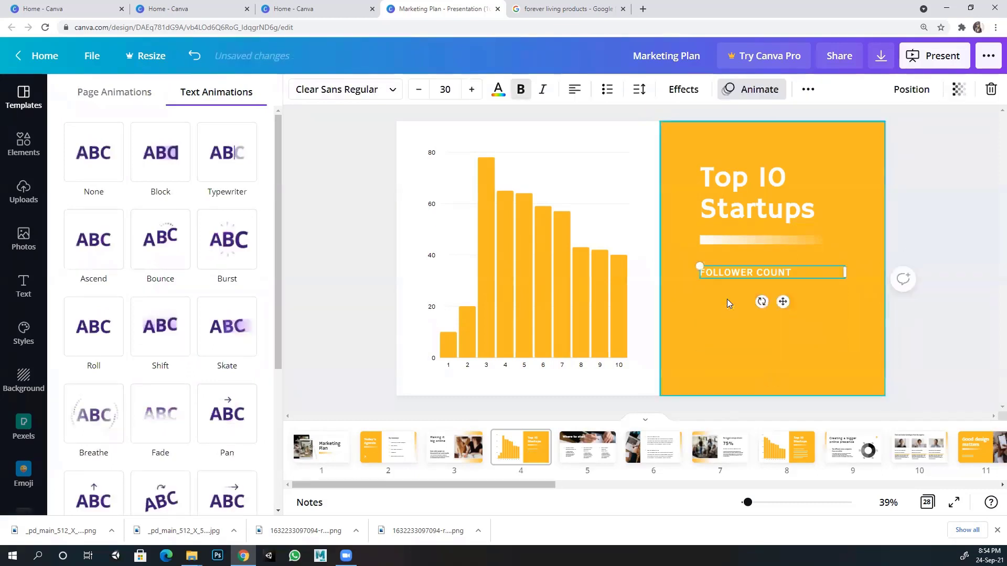
{"action": "left_click", "coordinate": [715, 306]}
{"action": "left_click", "coordinate": [719, 271]}
{"action": "key", "text": "Delete"}
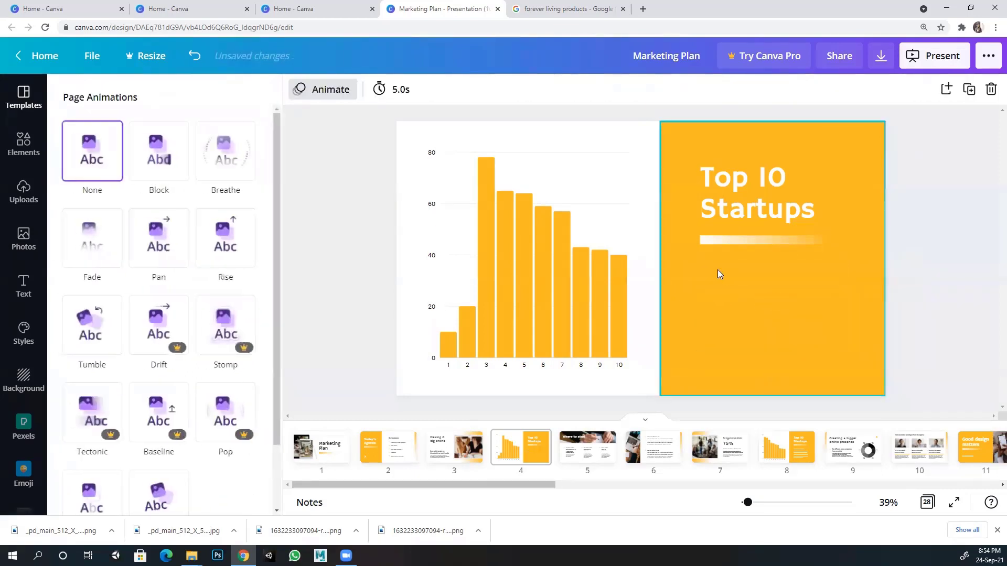
{"action": "left_click", "coordinate": [319, 204]}
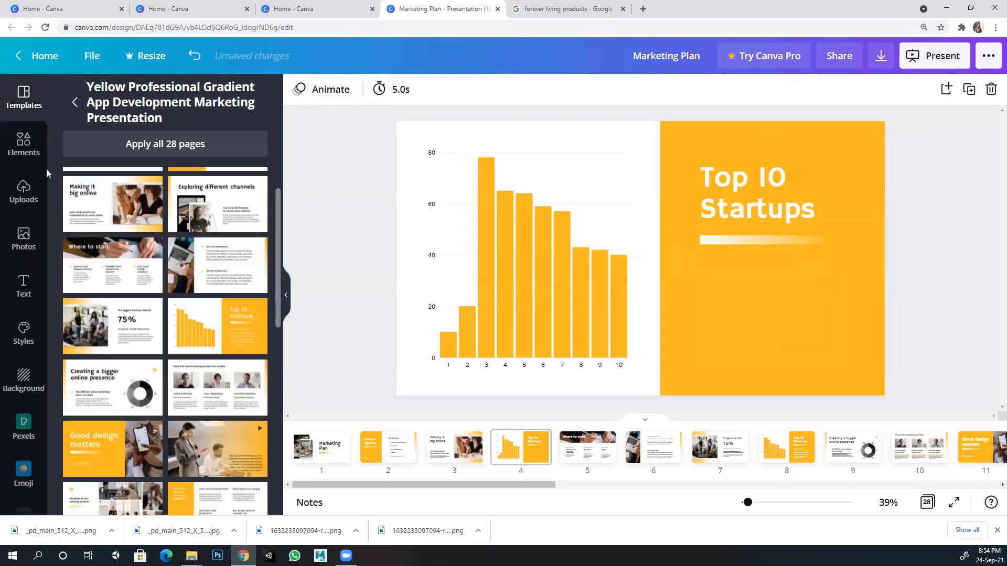
Step: Add the recently used GLOW text style, shrink it to font size 153, and place it below the Top 10 Startups heading
{"action": "left_click", "coordinate": [30, 286]}
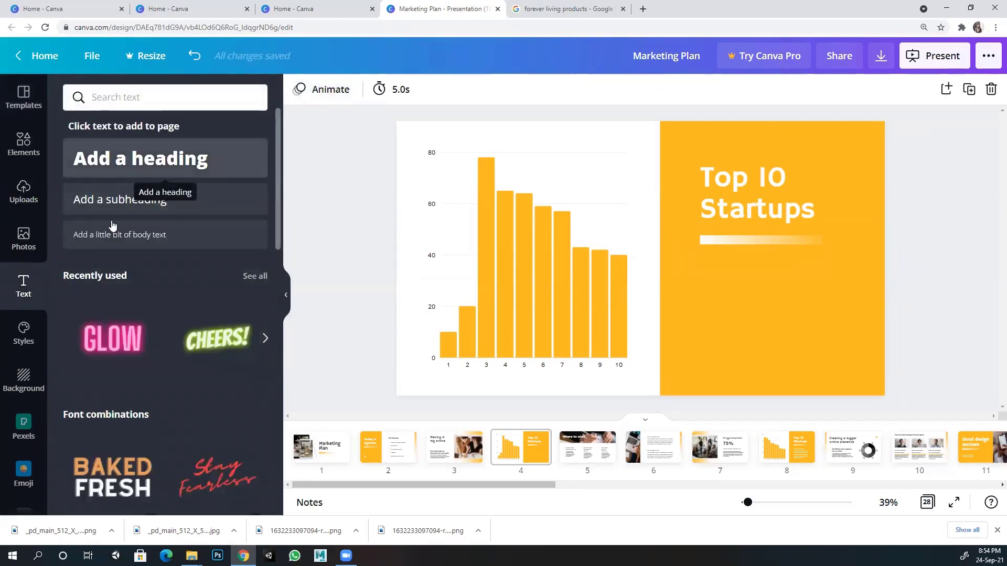
{"action": "left_click", "coordinate": [116, 348]}
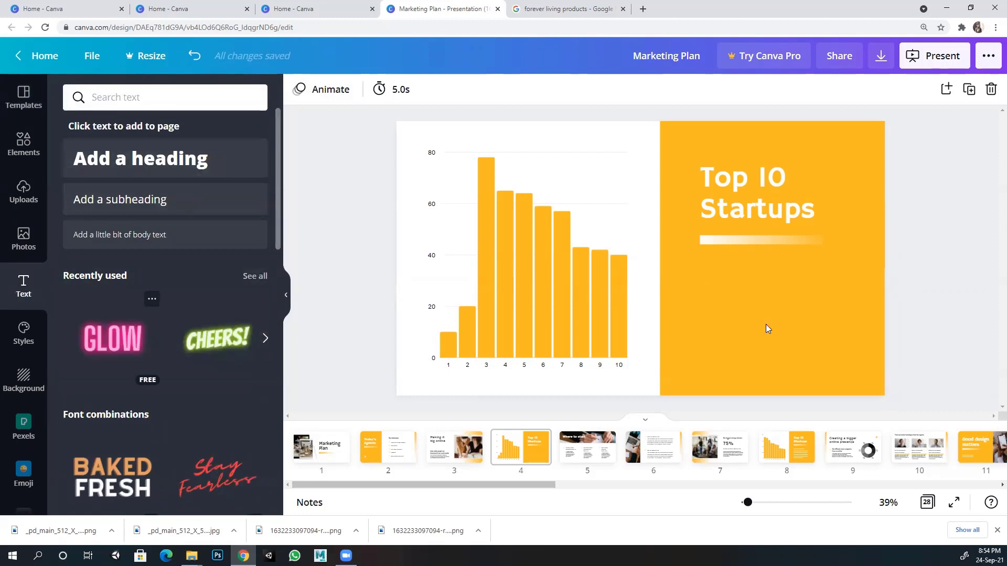
{"action": "left_click", "coordinate": [823, 339]}
{"action": "left_click", "coordinate": [737, 229]}
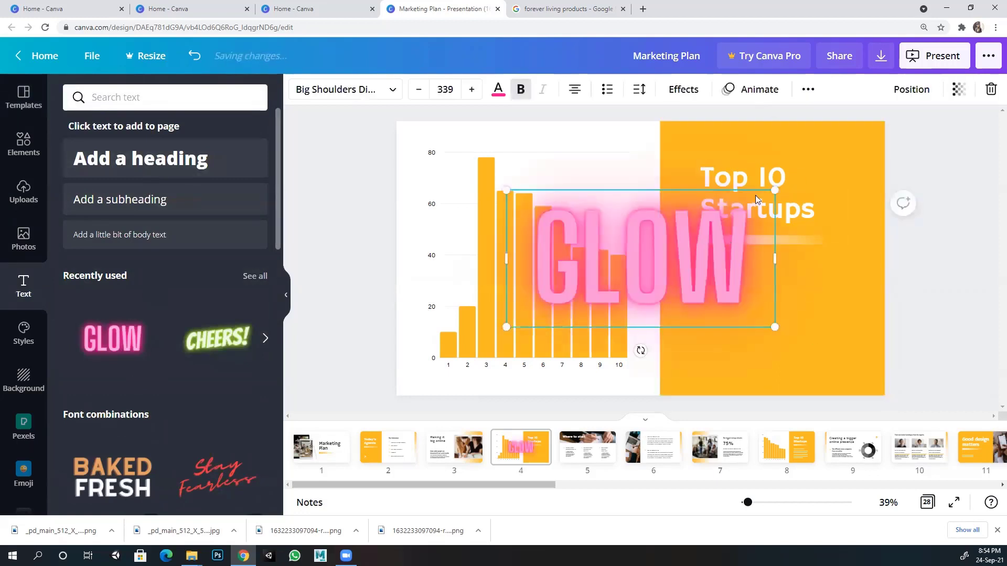
{"action": "left_click_drag", "start_coordinate": [775, 190], "coordinate": [620, 256]}
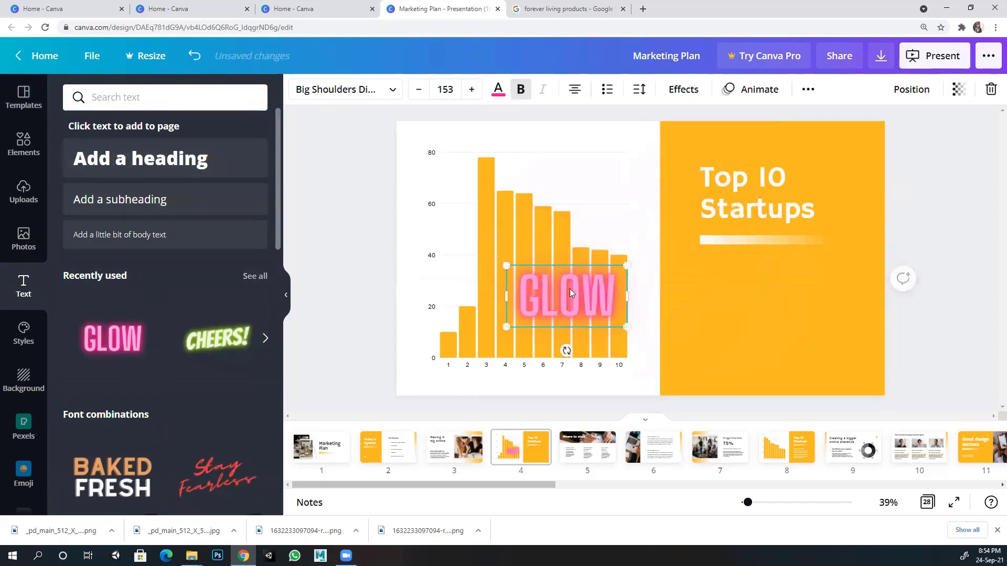
{"action": "left_click_drag", "start_coordinate": [555, 284], "coordinate": [762, 302]}
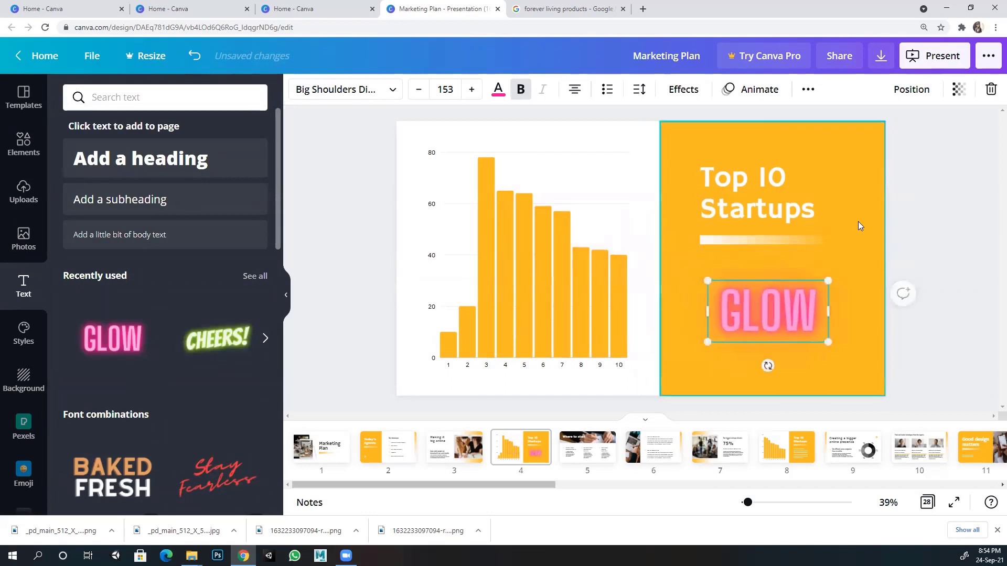
Step: Apply the Typewriter text animation to the GLOW text
{"action": "left_click", "coordinate": [861, 218]}
{"action": "left_click", "coordinate": [777, 300]}
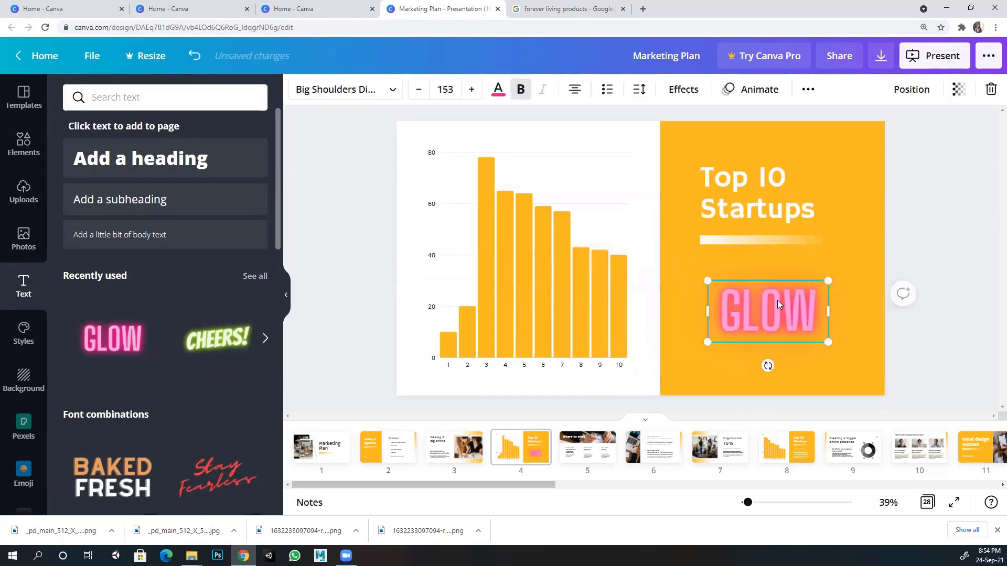
{"action": "left_click", "coordinate": [752, 100]}
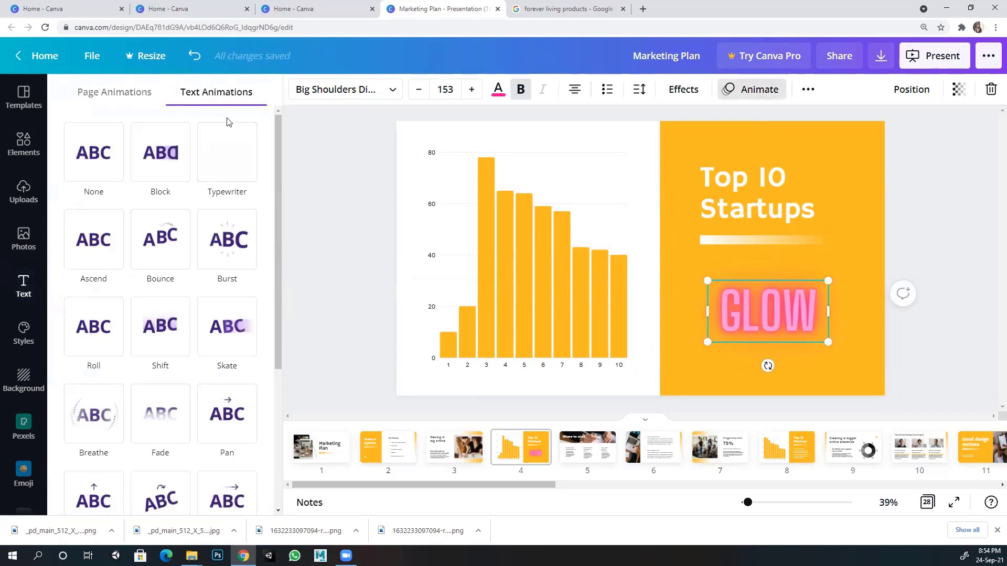
{"action": "left_click", "coordinate": [106, 159]}
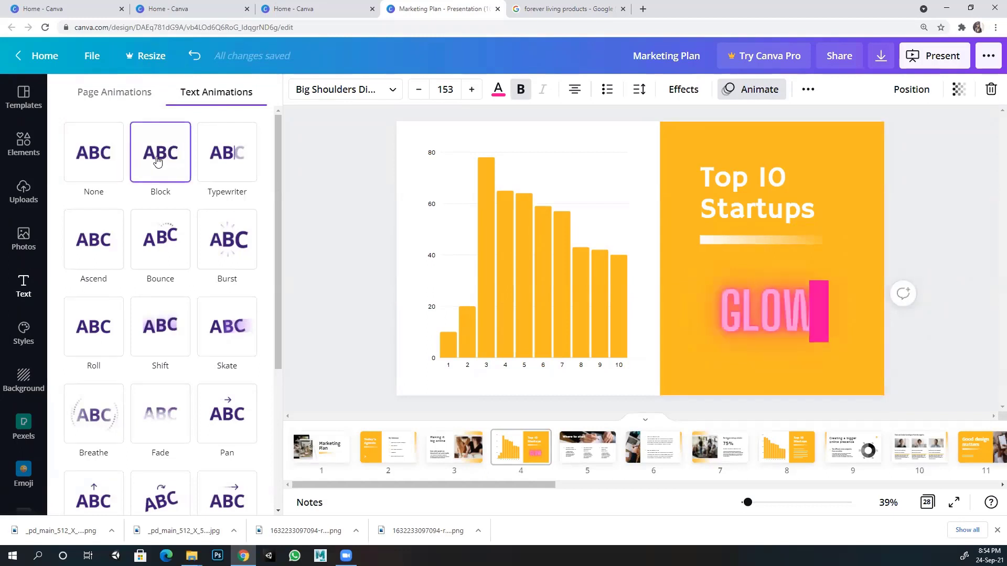
{"action": "left_click", "coordinate": [219, 164]}
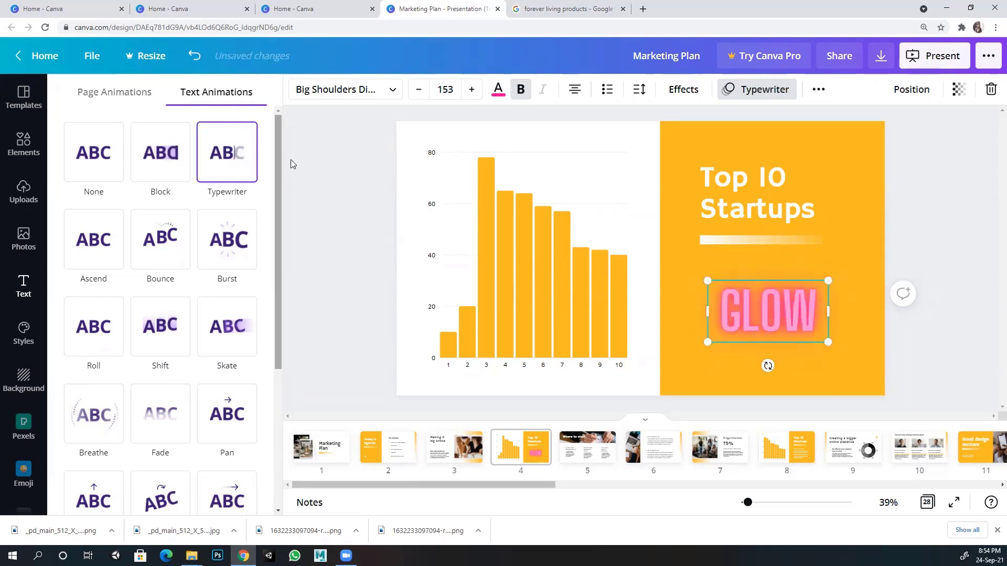
Step: Reopen the GLOW text's animation choices, preview the text animations, and view the page animations
{"action": "left_click", "coordinate": [745, 293]}
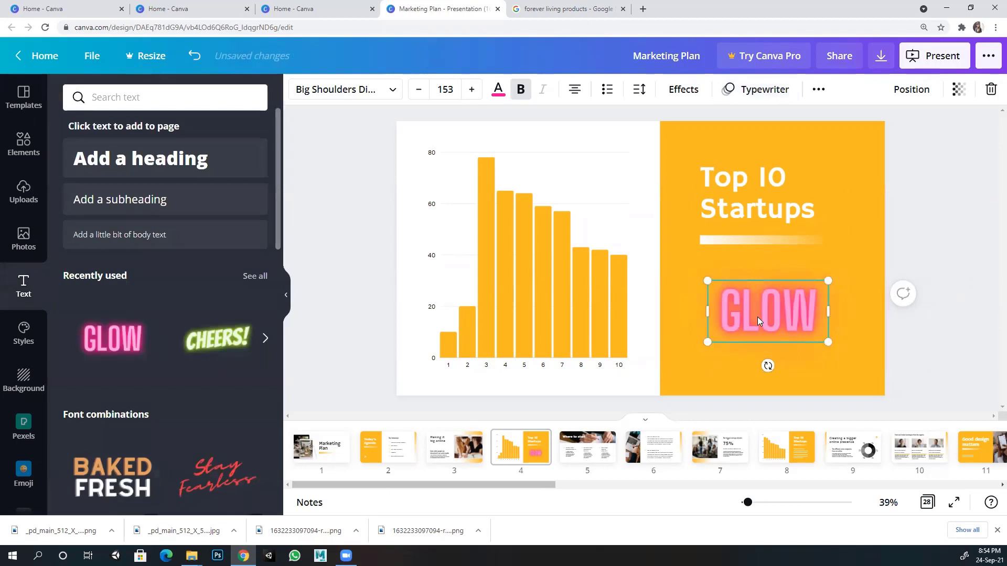
{"action": "left_click", "coordinate": [844, 265]}
{"action": "left_click", "coordinate": [770, 307]}
{"action": "left_click", "coordinate": [740, 98]}
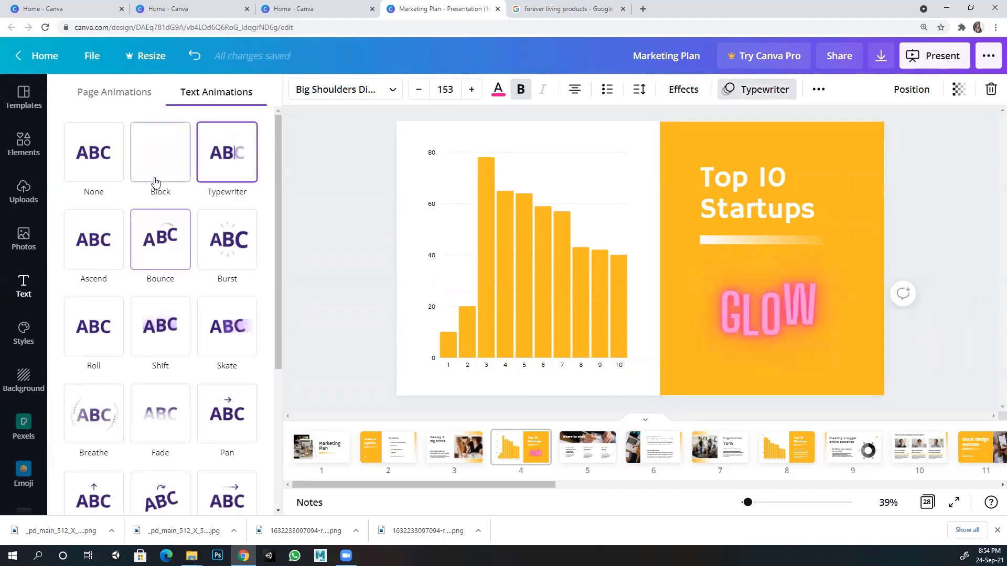
{"action": "left_click", "coordinate": [137, 102]}
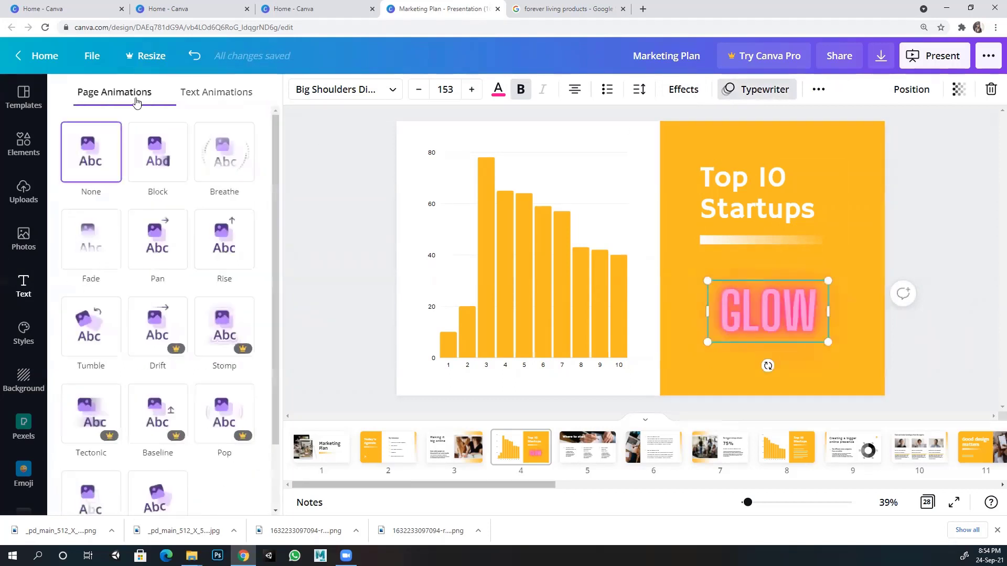
Step: Compare the animation choices offered for the GLOW text with the element animations offered for the yellow panel
{"action": "left_click", "coordinate": [212, 95]}
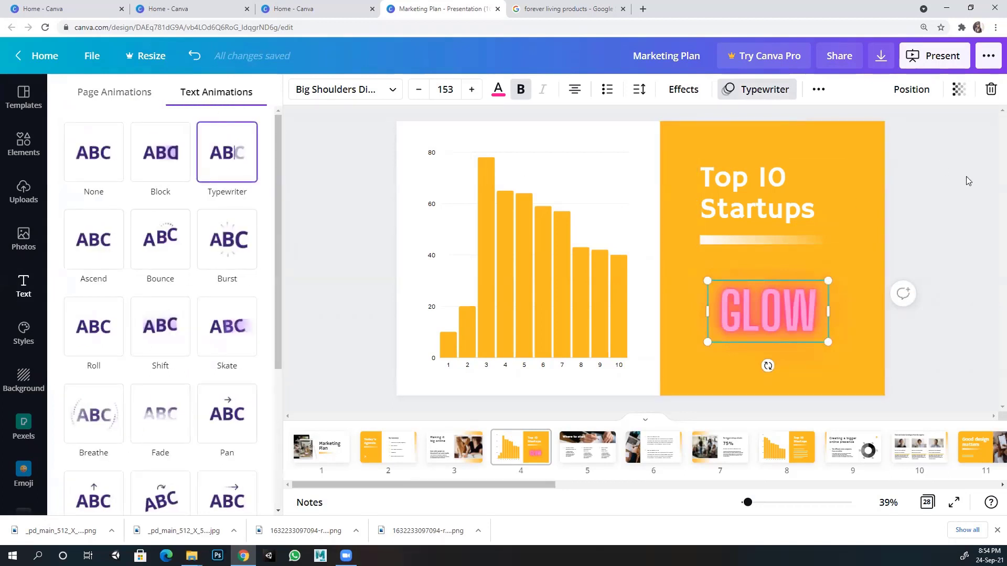
{"action": "key", "text": "Escape"}
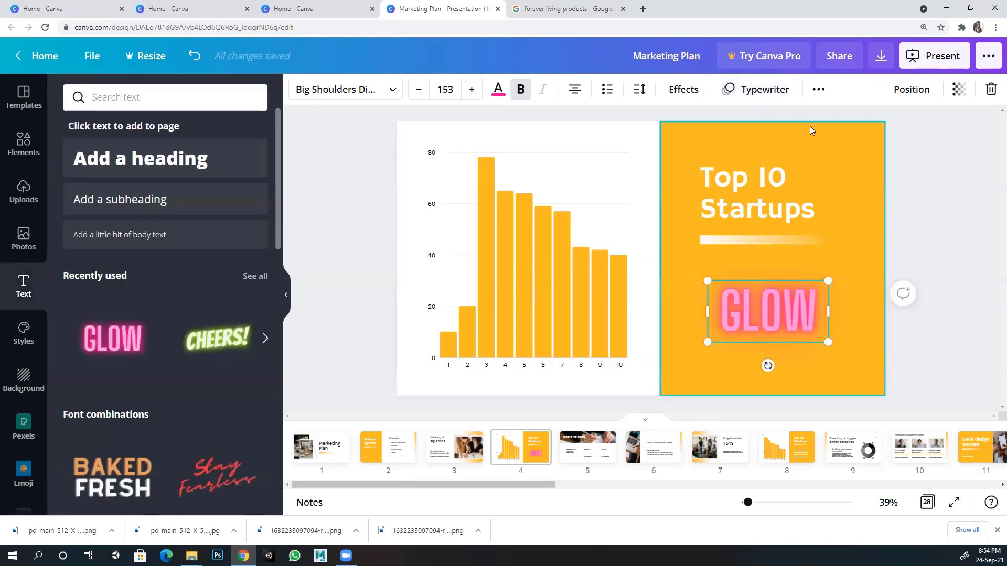
{"action": "left_click", "coordinate": [818, 90]}
{"action": "left_click", "coordinate": [776, 95]}
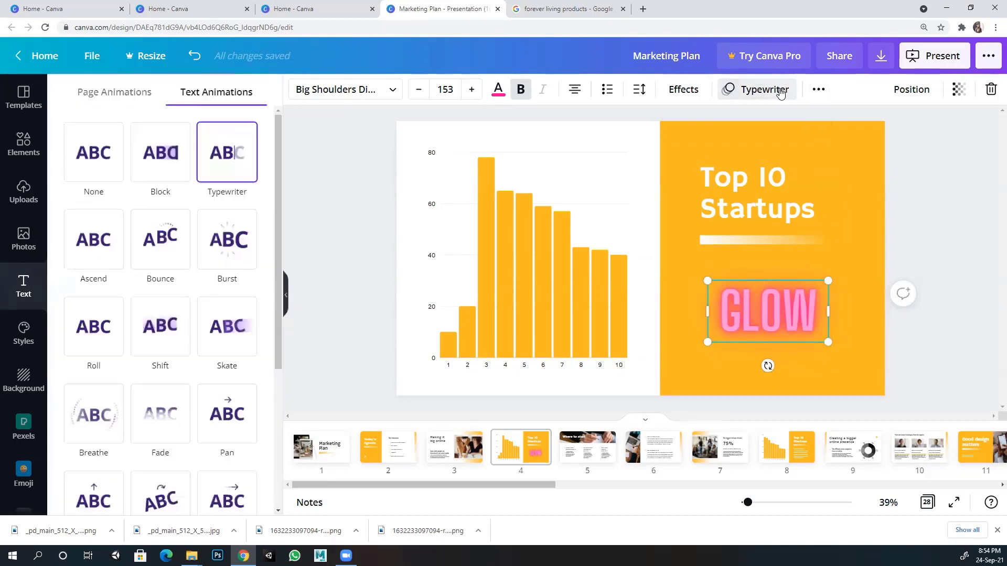
{"action": "left_click", "coordinate": [780, 92]}
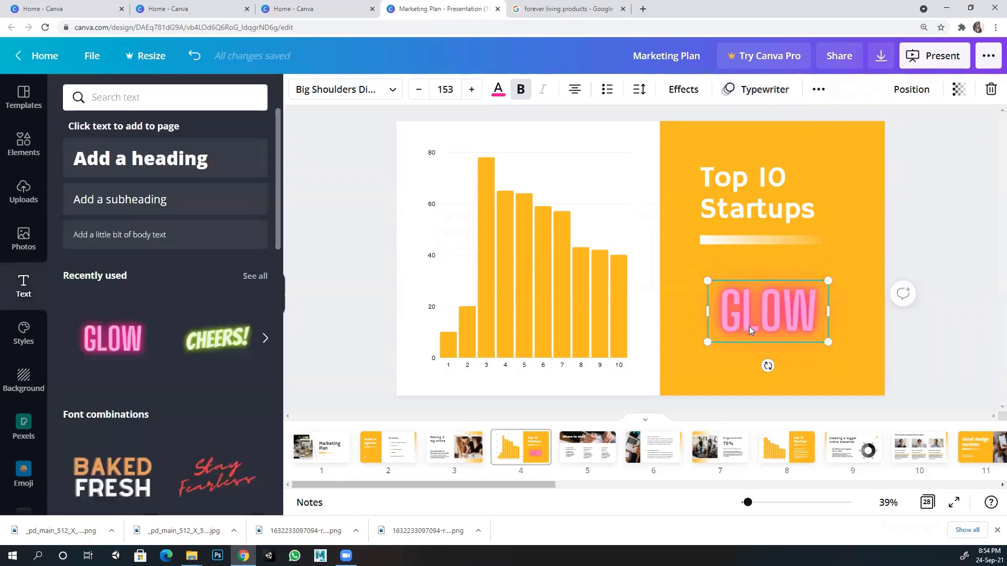
{"action": "left_click", "coordinate": [834, 262]}
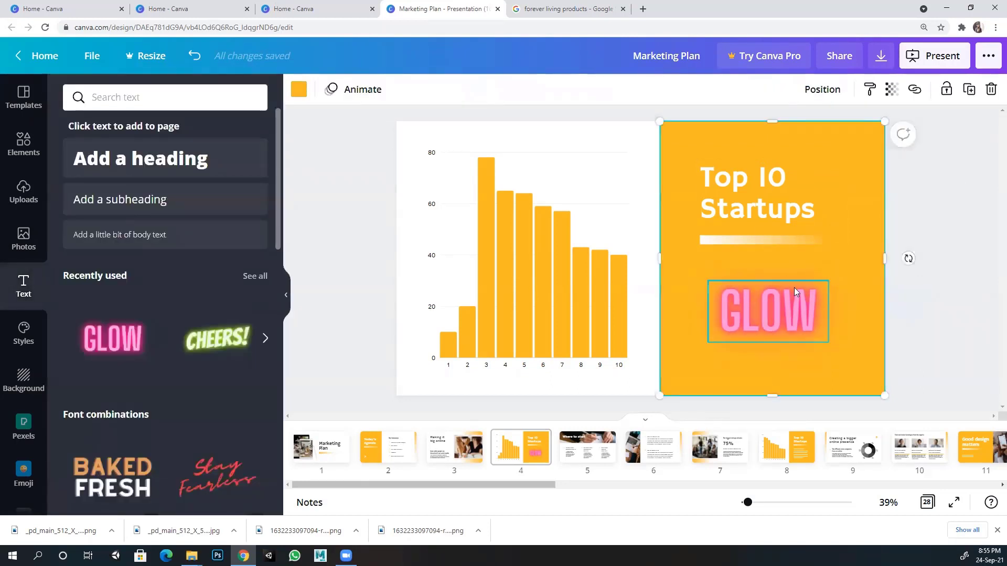
{"action": "left_click", "coordinate": [361, 90]}
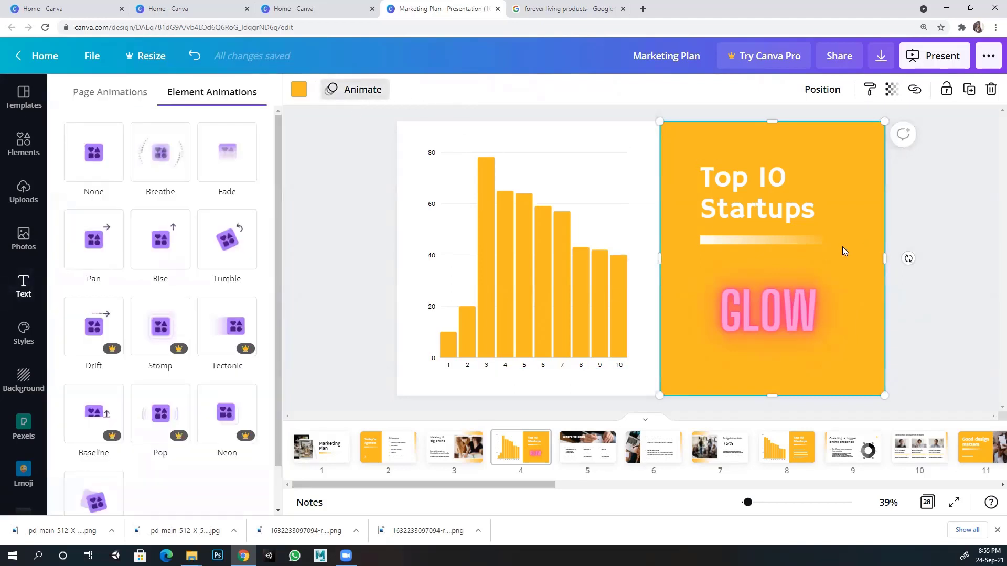
{"action": "left_click", "coordinate": [793, 312]}
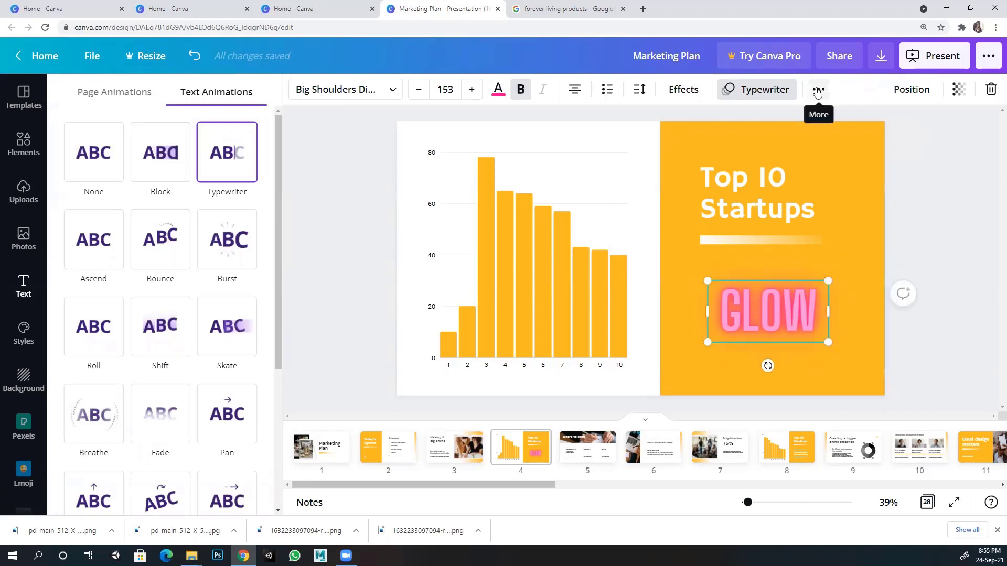
{"action": "left_click", "coordinate": [126, 94]}
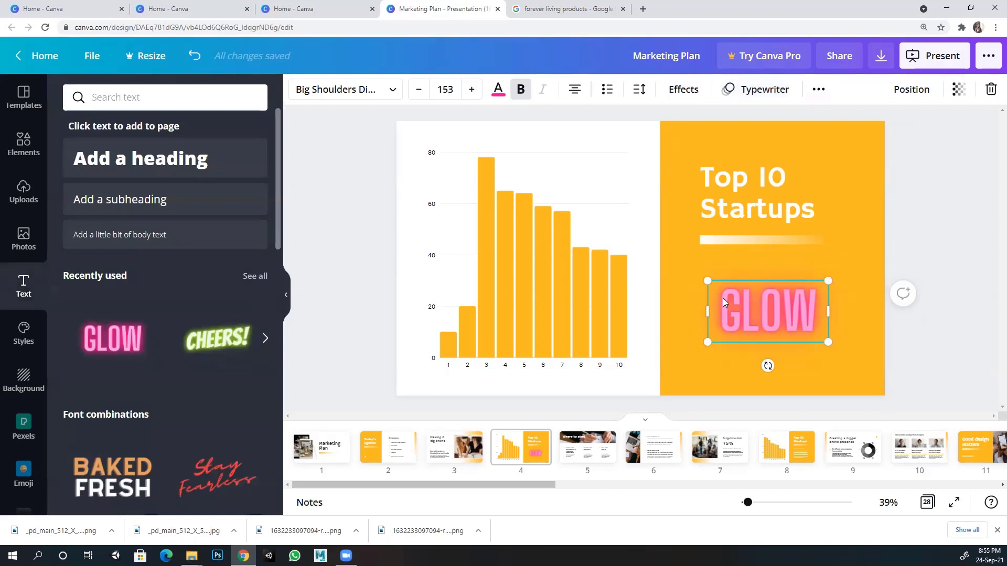
Step: Select the yellow panel, return to the GLOW text, and view its text effects
{"action": "left_click", "coordinate": [676, 258]}
{"action": "left_click", "coordinate": [712, 231]}
{"action": "left_click", "coordinate": [694, 279]}
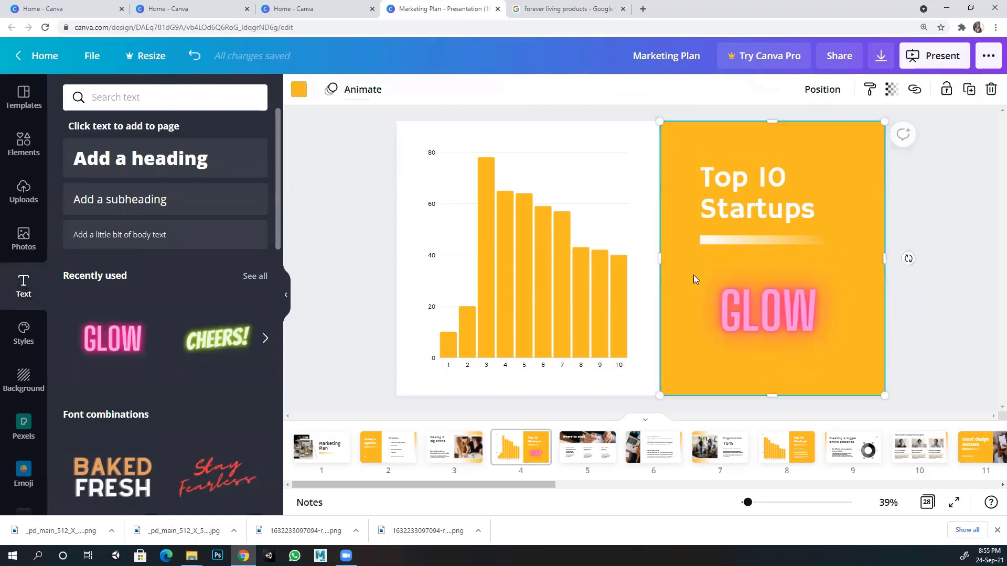
{"action": "left_click", "coordinate": [720, 310]}
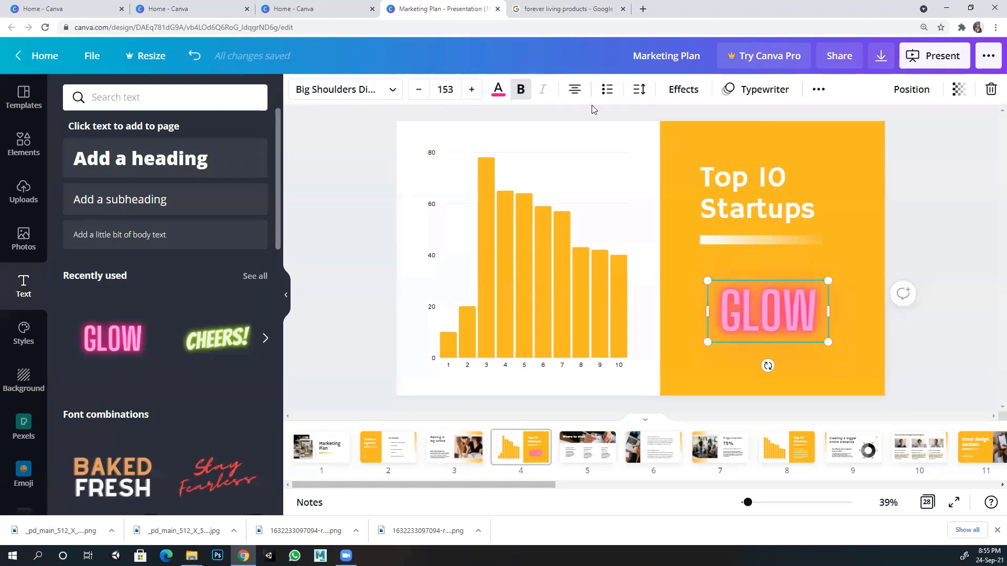
{"action": "left_click", "coordinate": [666, 96]}
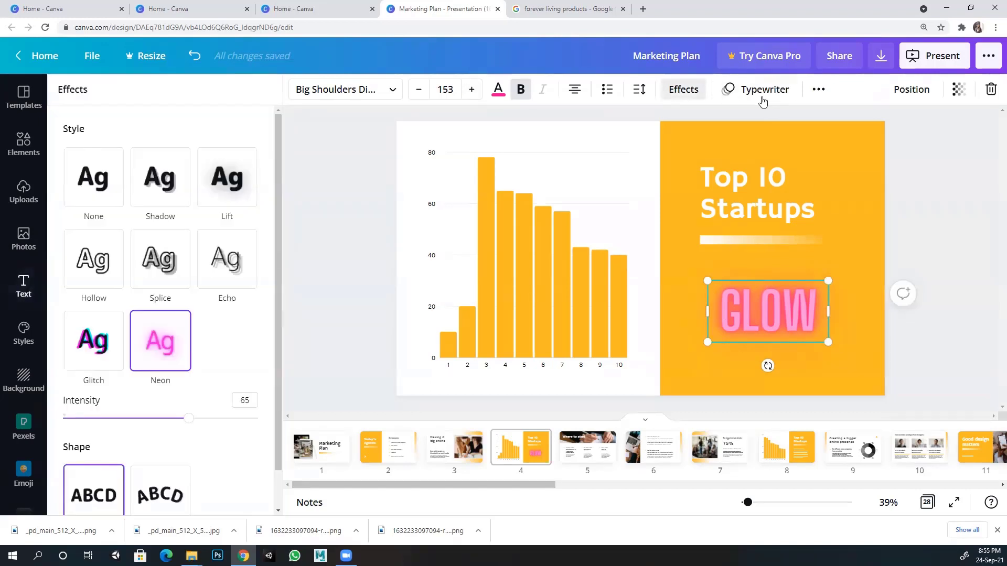
Step: Apply the Ascend text animation to the GLOW text after trying None, Block, Typewriter and Bounce
{"action": "left_click", "coordinate": [765, 100]}
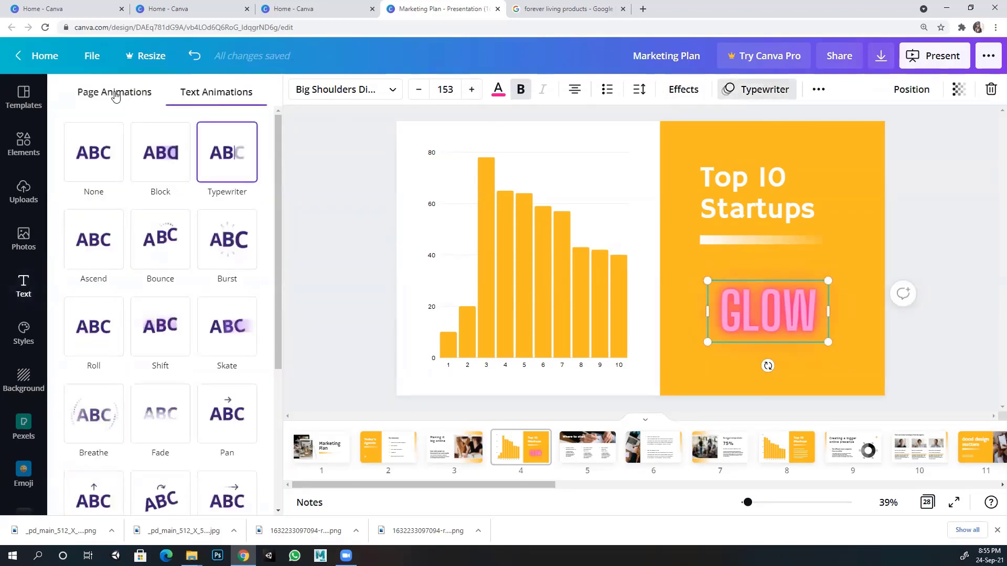
{"action": "left_click", "coordinate": [108, 160]}
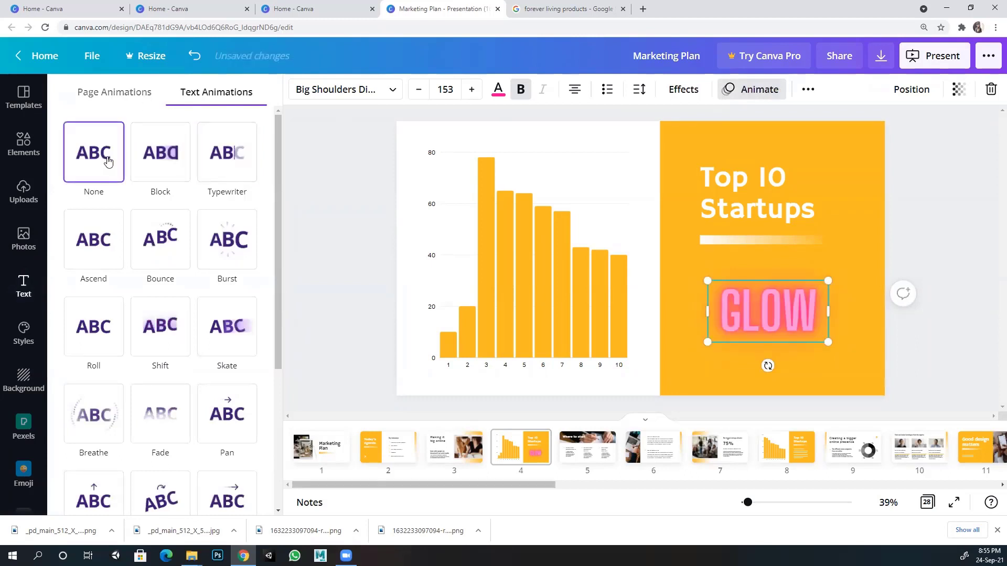
{"action": "left_click", "coordinate": [160, 157]}
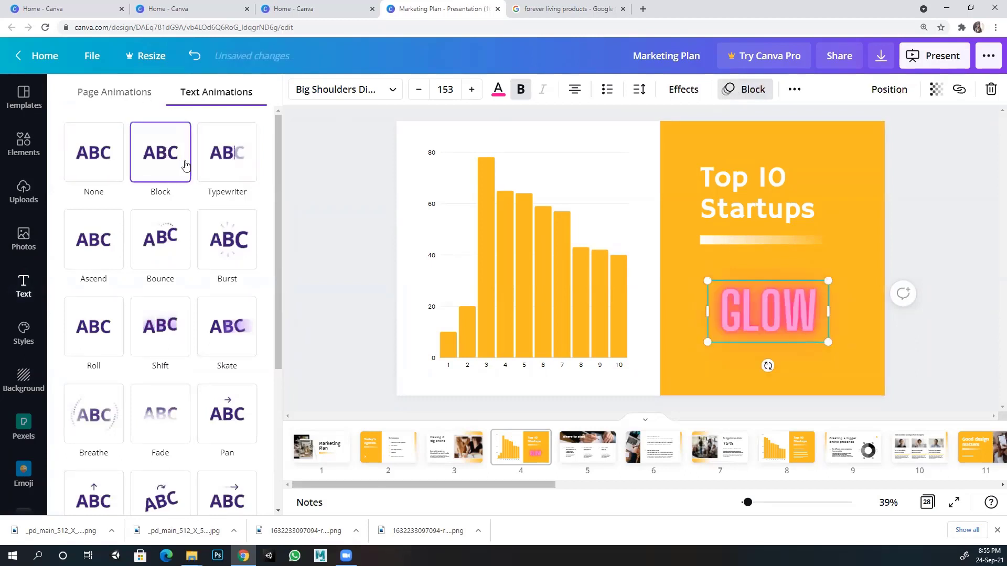
{"action": "left_click", "coordinate": [223, 163]}
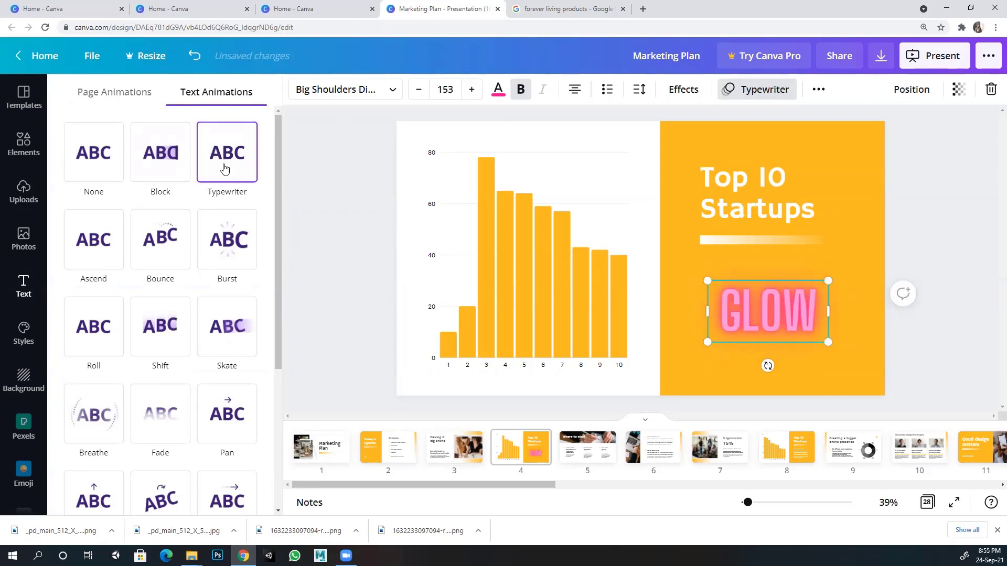
{"action": "left_click", "coordinate": [227, 233]}
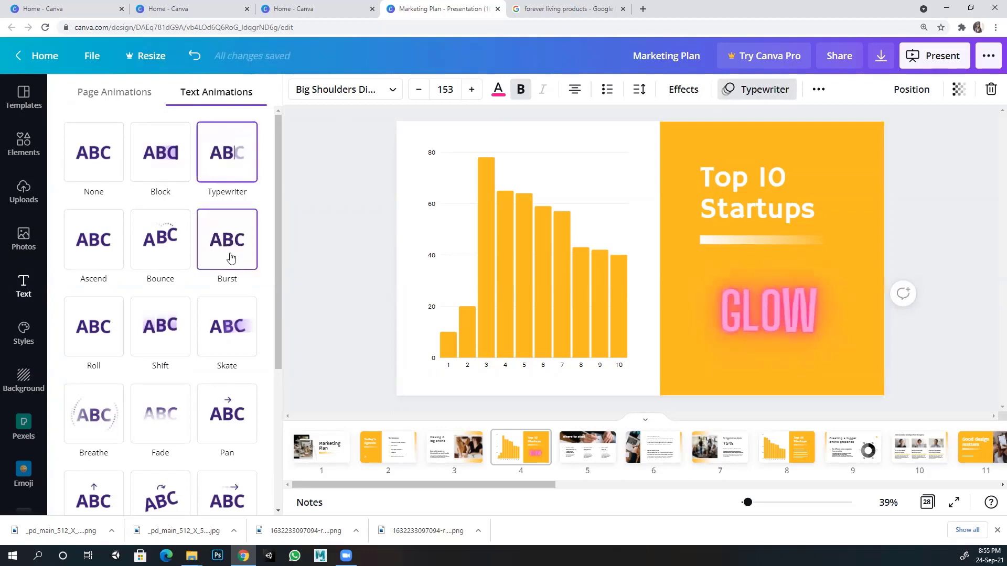
{"action": "left_click", "coordinate": [169, 251]}
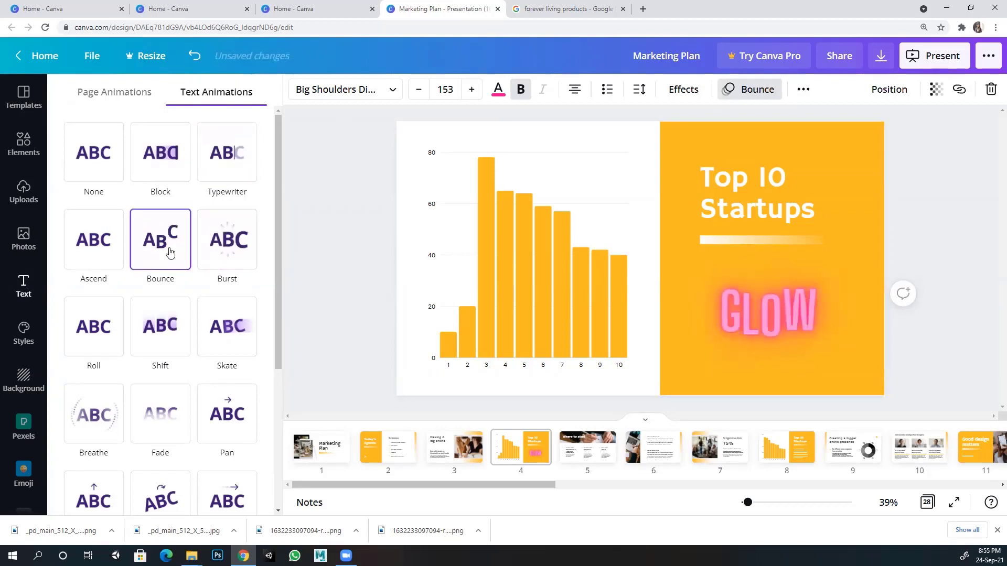
{"action": "left_click", "coordinate": [124, 254]}
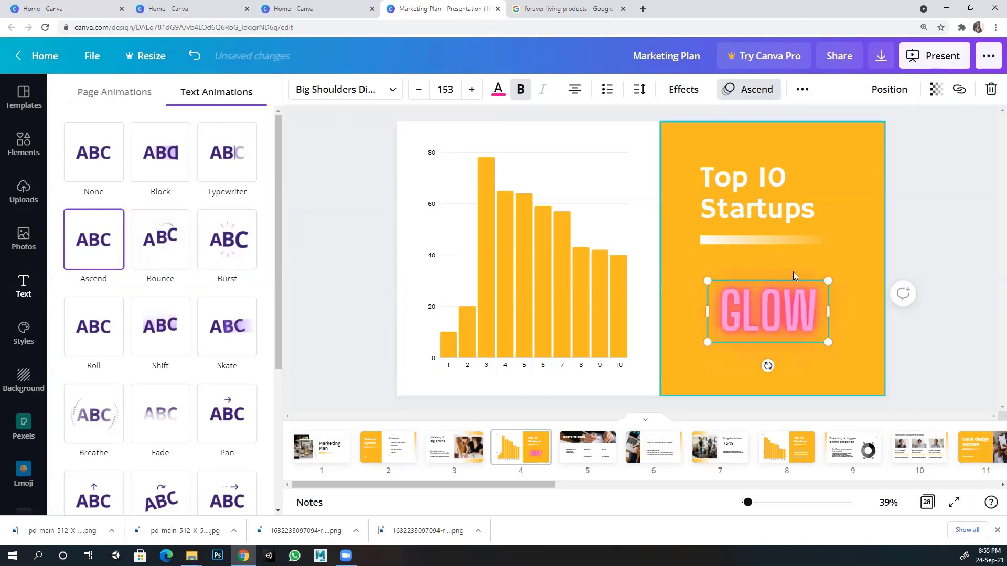
Step: Reselect the GLOW text and view the page animations available for the slide
{"action": "left_click", "coordinate": [851, 254]}
{"action": "left_click", "coordinate": [781, 297]}
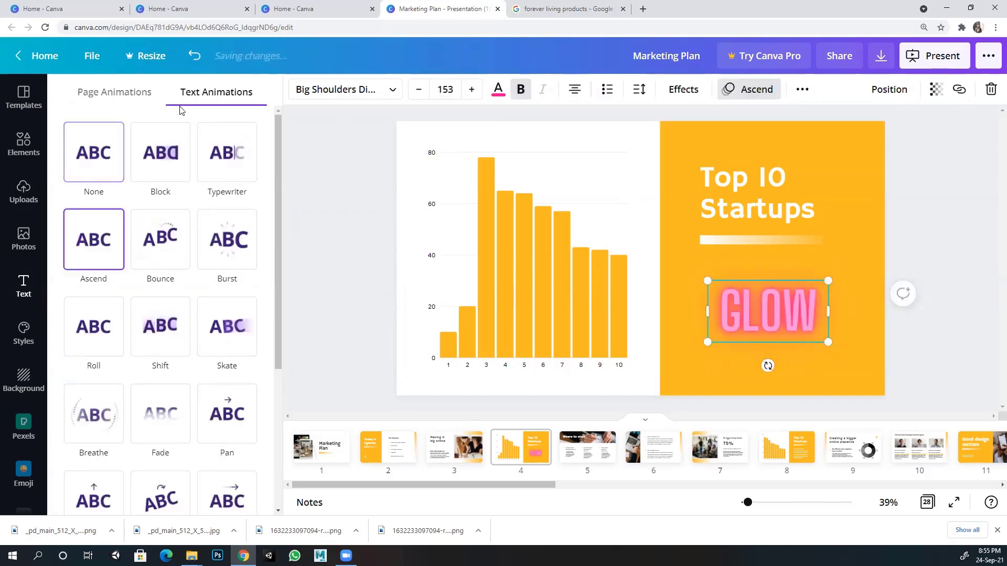
{"action": "left_click", "coordinate": [127, 94]}
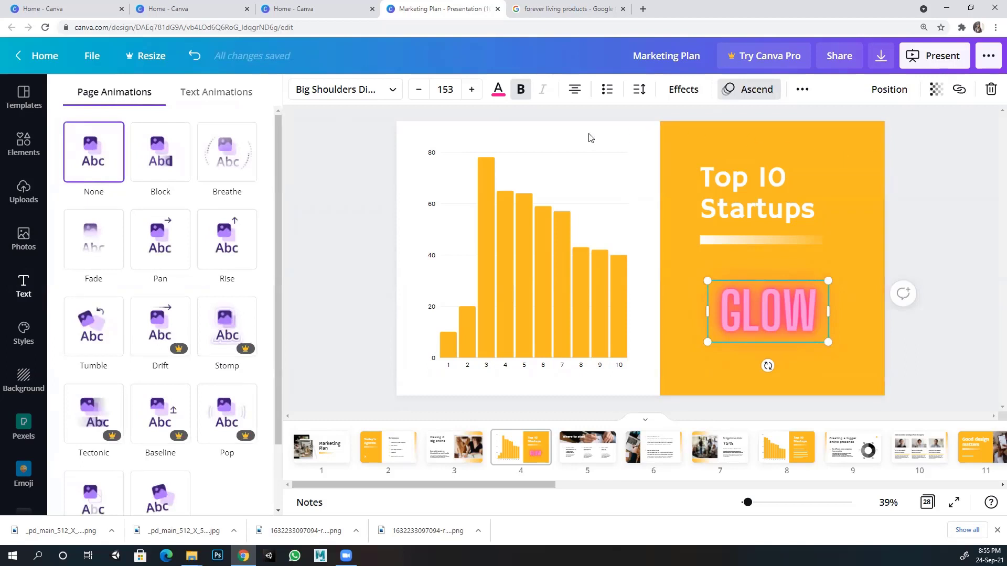
{"action": "key", "text": "Escape"}
Step: Apply the Rise page animation to the chart slide, starting from the yellow panel's animation choices
{"action": "left_click", "coordinate": [689, 132]}
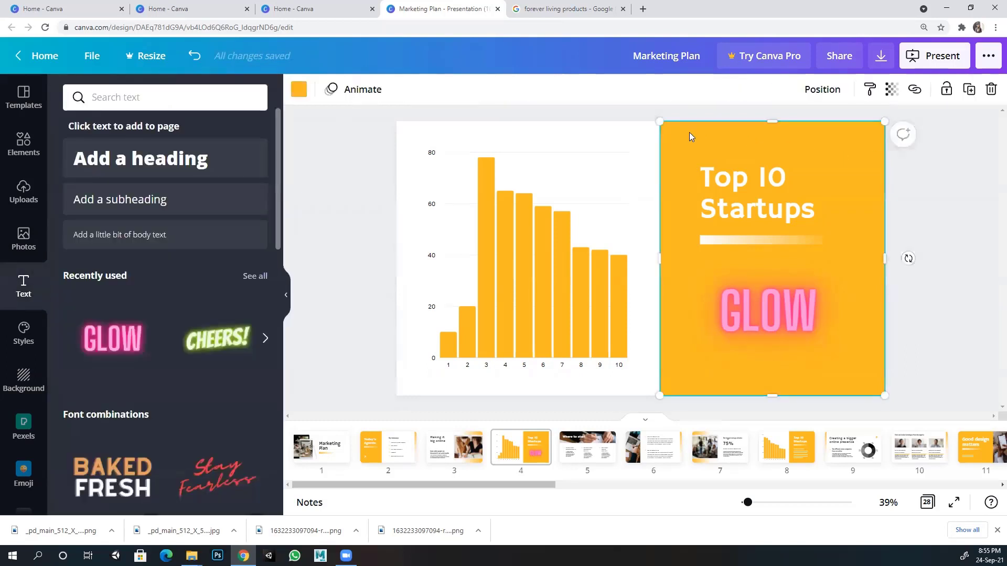
{"action": "left_click", "coordinate": [357, 94]}
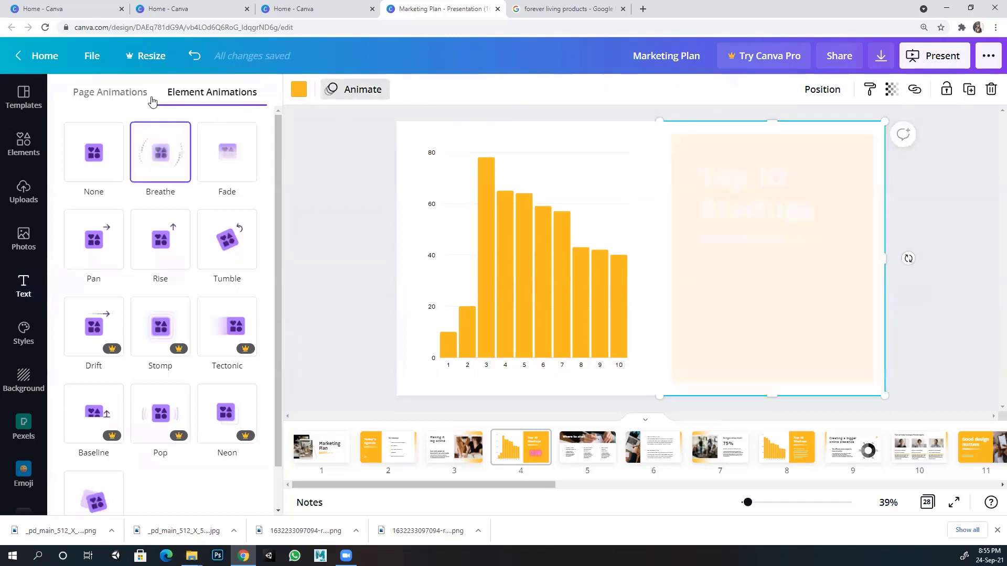
{"action": "left_click", "coordinate": [103, 95]}
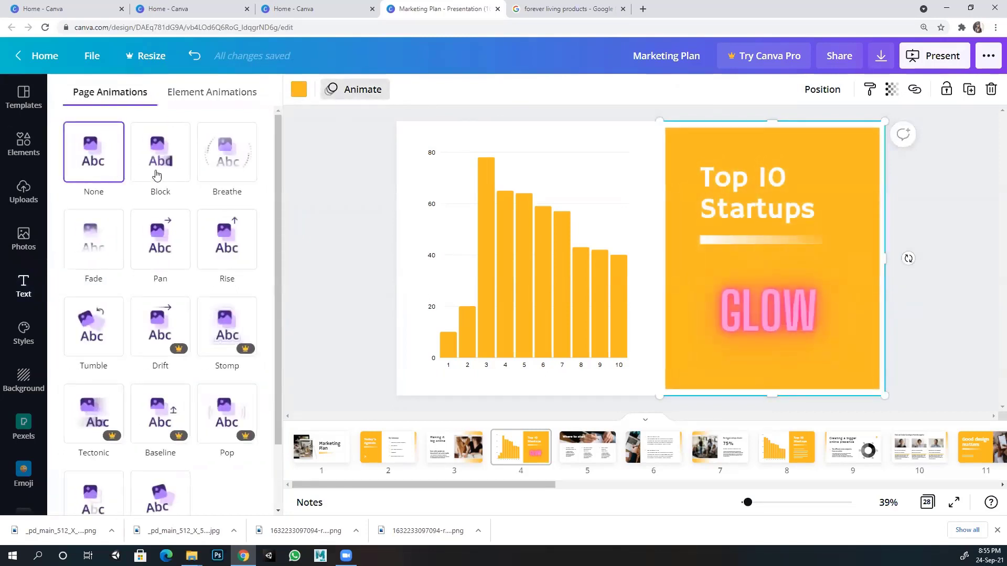
{"action": "left_click", "coordinate": [228, 168]}
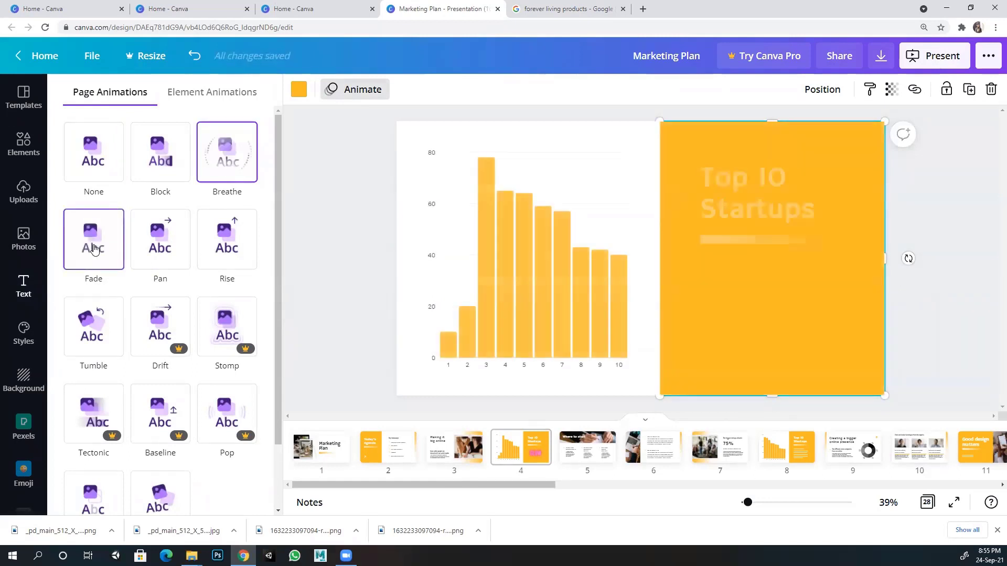
{"action": "left_click", "coordinate": [143, 251]}
{"action": "left_click", "coordinate": [229, 245]}
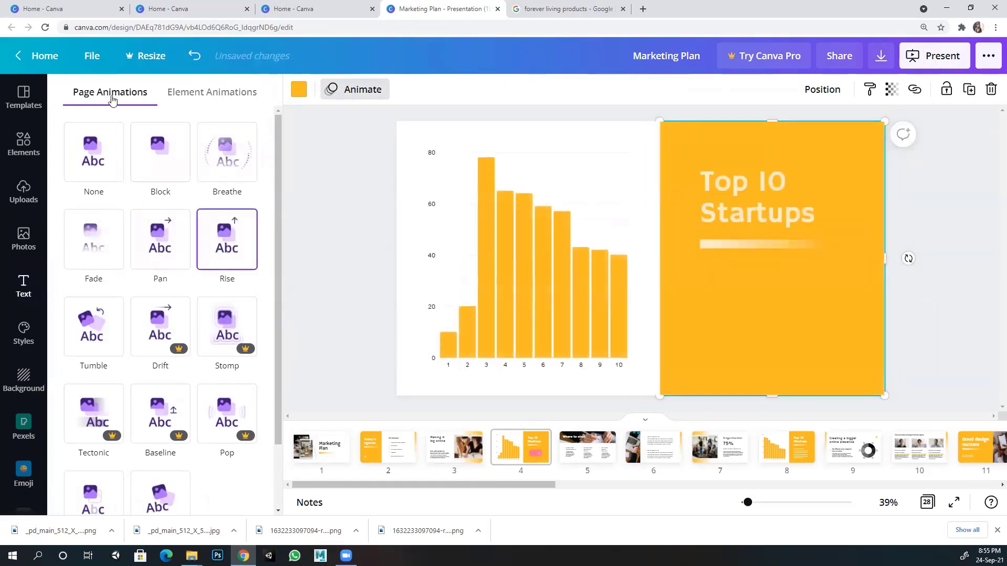
Step: On slide 5, preview the Block, Typewriter, Ascend, Bounce and Burst text animations on the paragraph under CREATE YOUR BRAND'S PROFILE
{"action": "left_click", "coordinate": [585, 455]}
{"action": "left_click", "coordinate": [479, 295]}
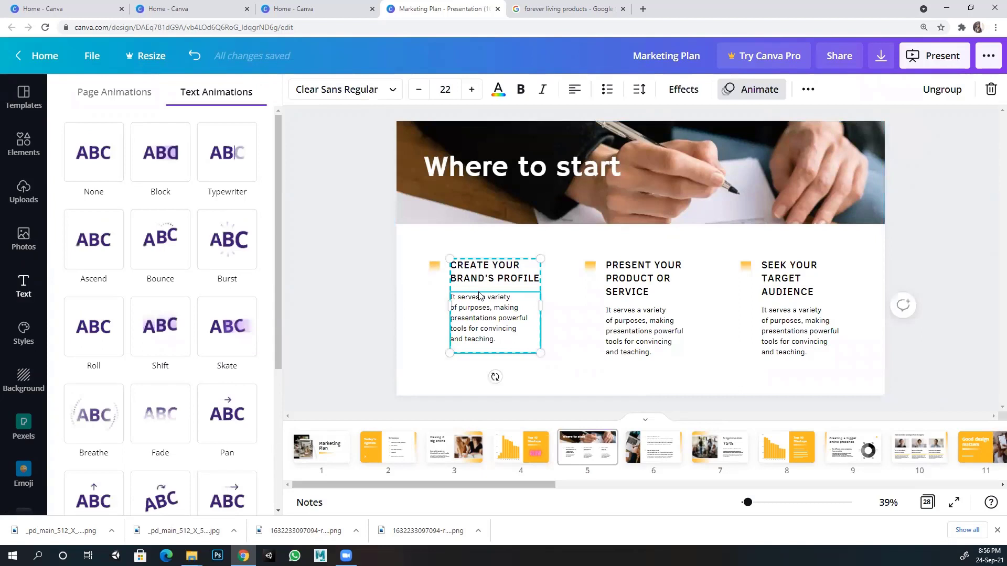
{"action": "left_click", "coordinate": [145, 163]}
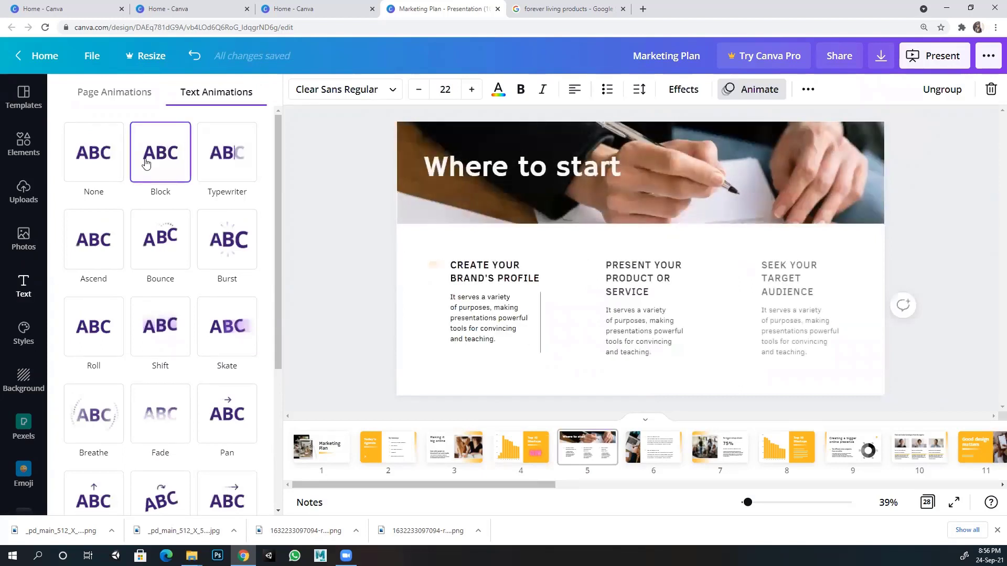
{"action": "left_click", "coordinate": [207, 163]}
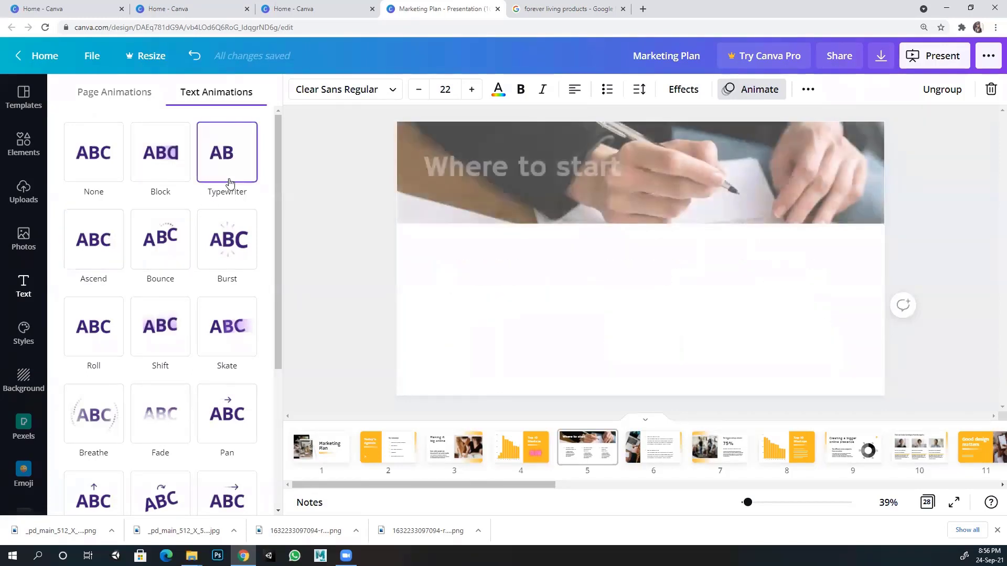
{"action": "left_click", "coordinate": [105, 258]}
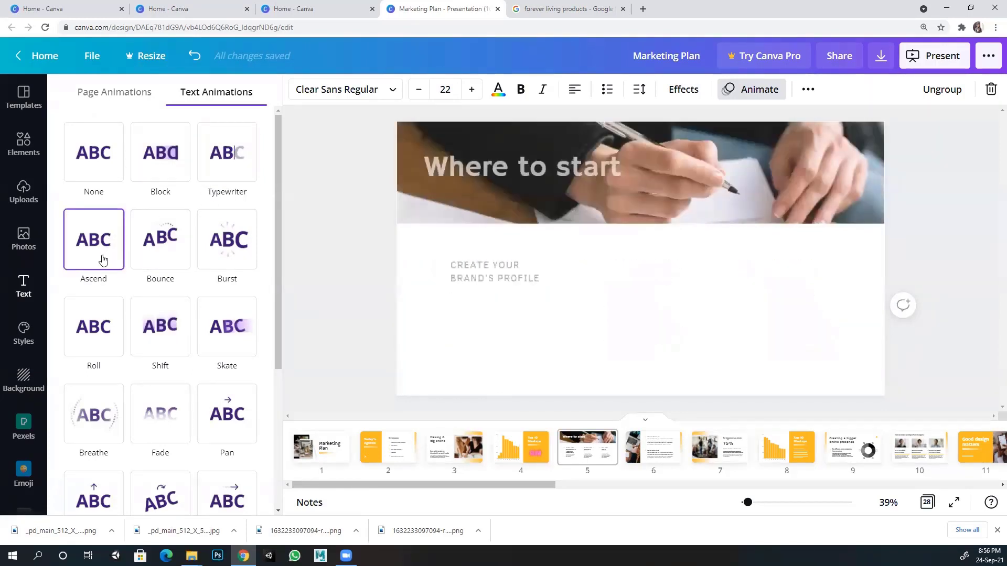
{"action": "left_click", "coordinate": [163, 264]}
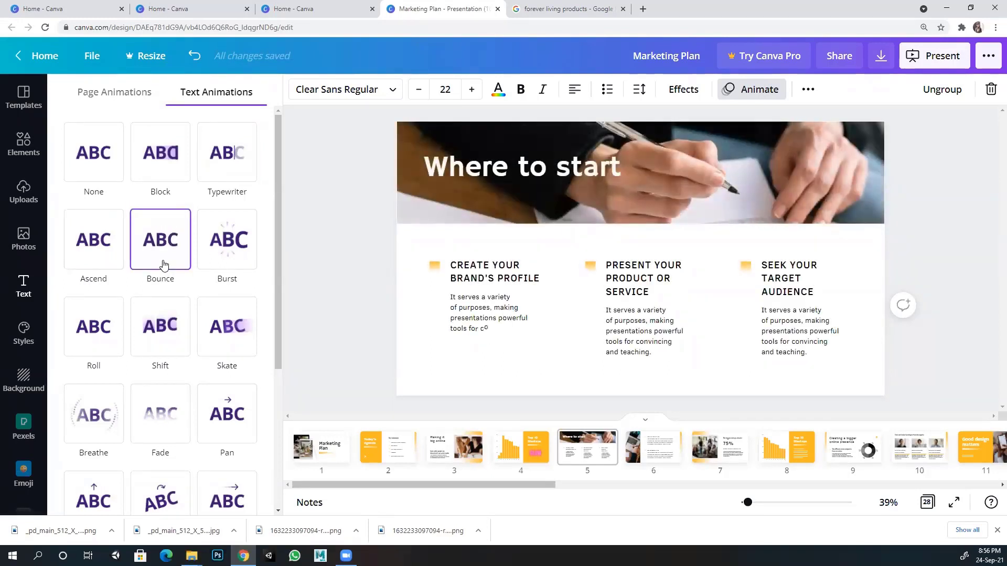
{"action": "left_click", "coordinate": [224, 253]}
Step: Preview the Roll, Shift, Skate, Pan and Fade text animations on the paragraph under CREATE YOUR BRAND'S PROFILE
{"action": "left_click", "coordinate": [89, 372]}
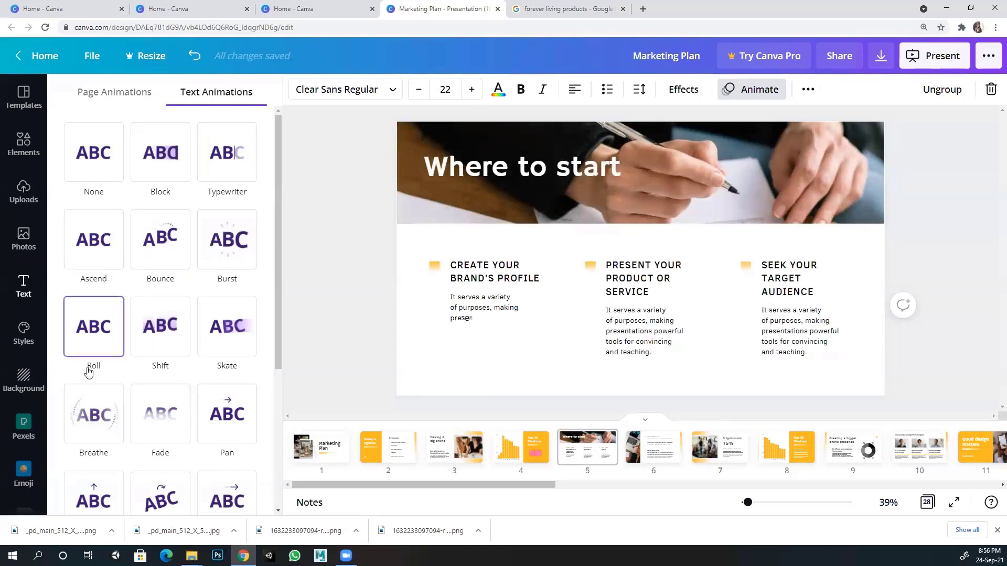
{"action": "left_click", "coordinate": [172, 351]}
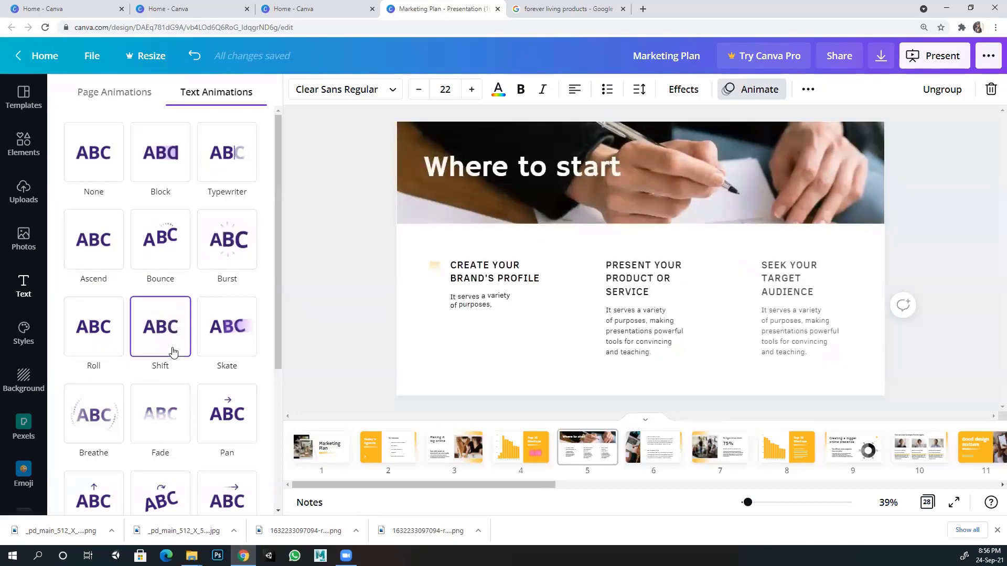
{"action": "left_click", "coordinate": [223, 345]}
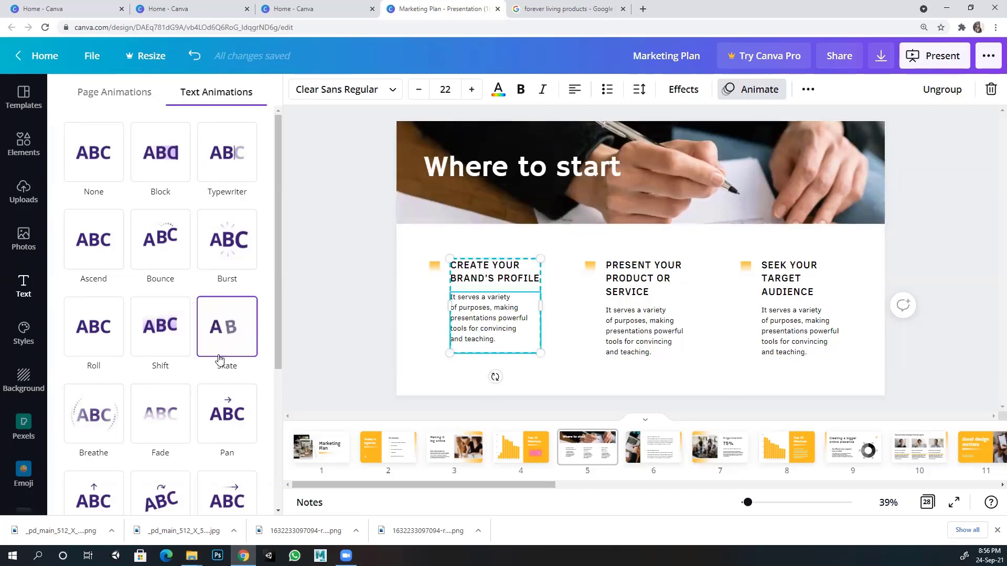
{"action": "left_click", "coordinate": [222, 414]}
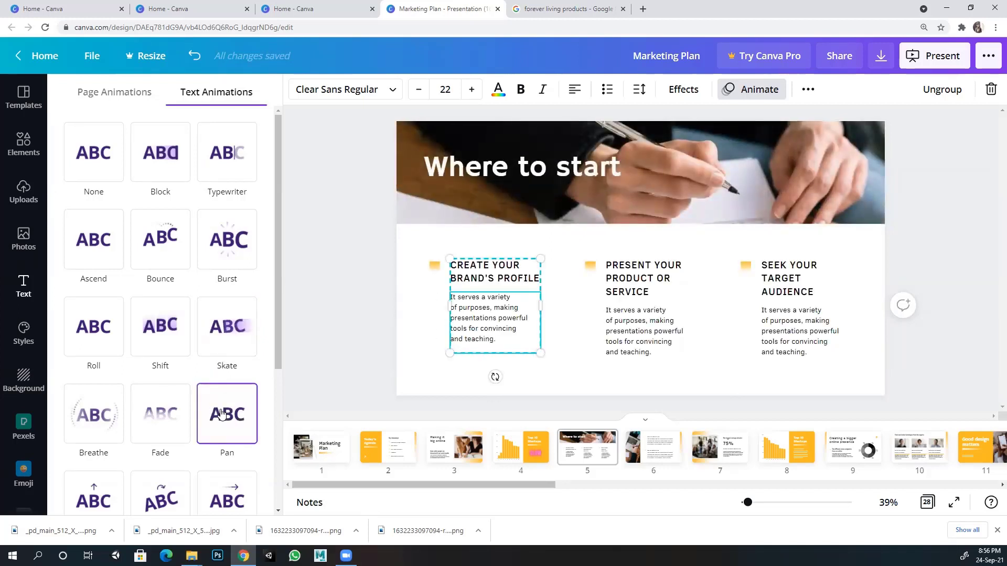
{"action": "scroll", "coordinate": [222, 414], "scroll_direction": "down", "scroll_amount": 1}
{"action": "left_click", "coordinate": [163, 382]}
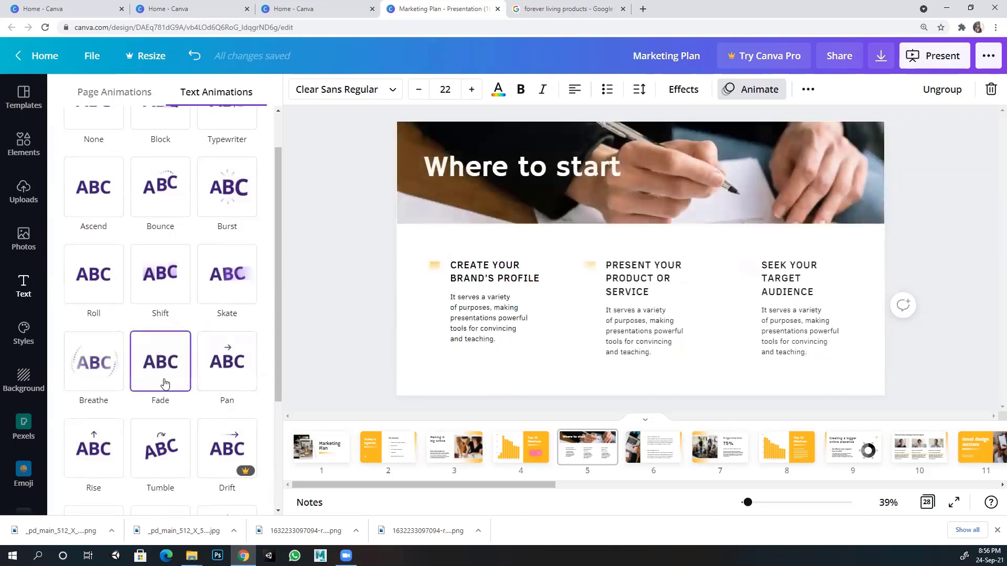
Step: Compare the Rise and Breathe text animations on the paragraph under CREATE YOUR BRAND'S PROFILE and apply Breathe
{"action": "left_click", "coordinate": [99, 380]}
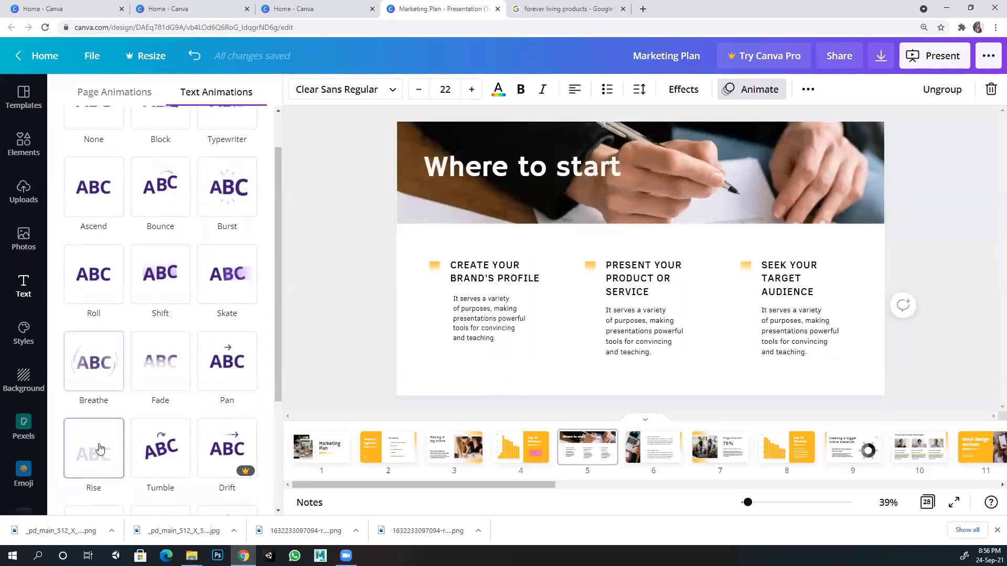
{"action": "left_click", "coordinate": [100, 449]}
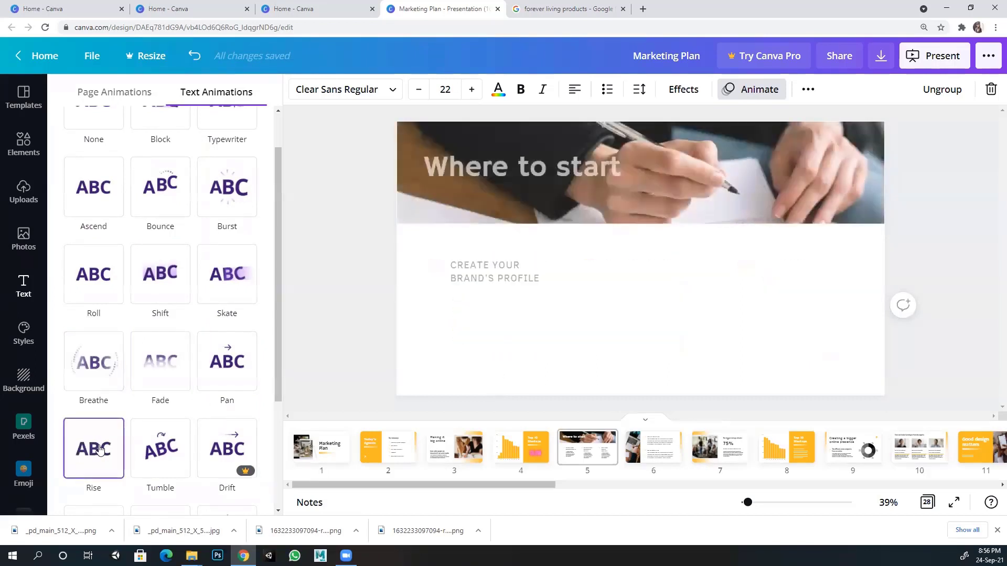
{"action": "left_click", "coordinate": [100, 388]}
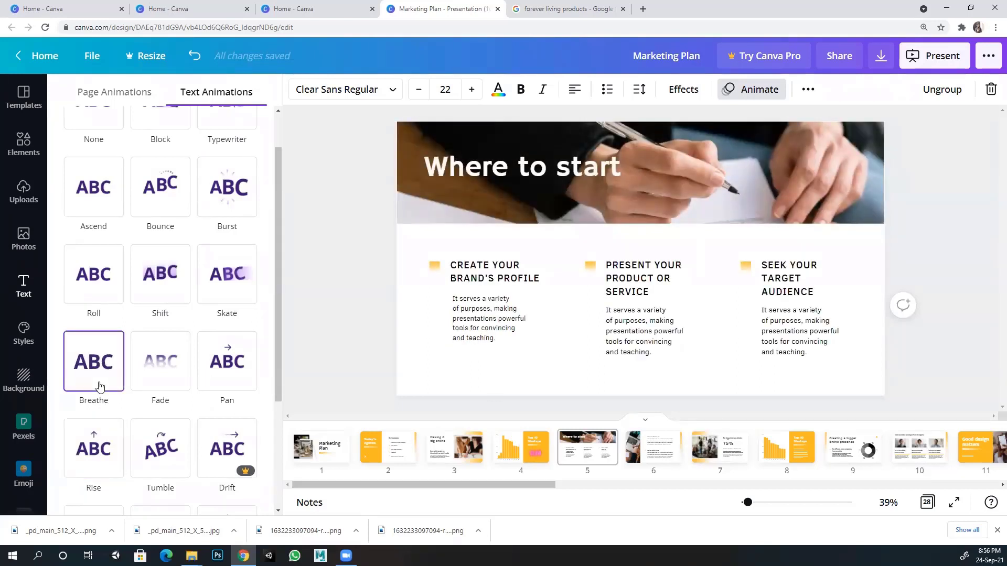
{"action": "left_click", "coordinate": [100, 386]}
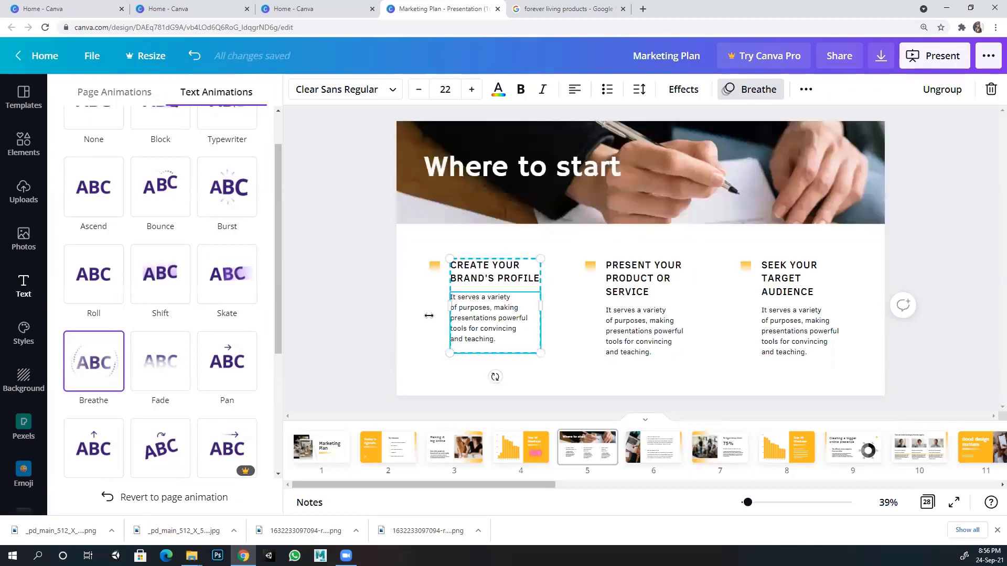
{"action": "key", "text": "Escape"}
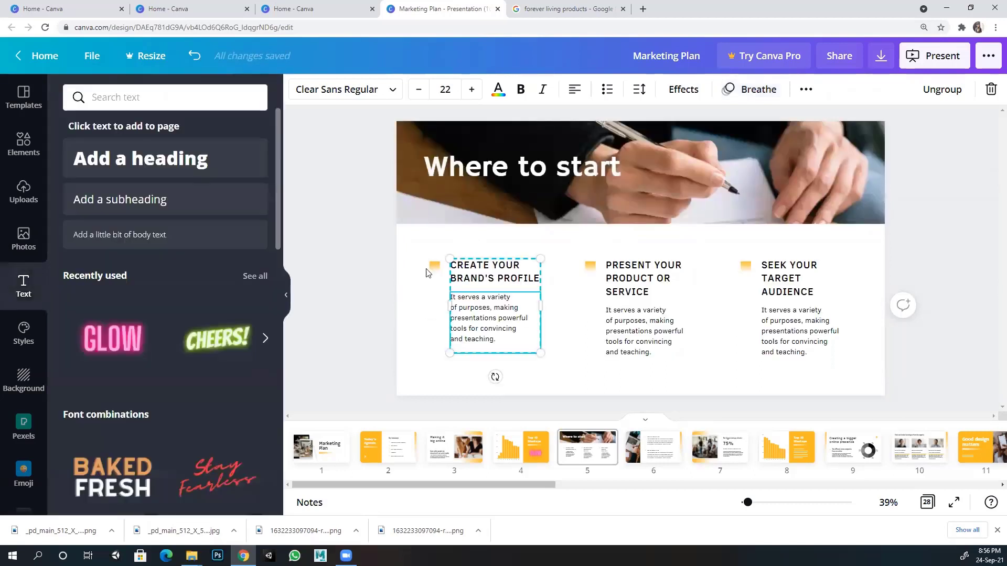
{"action": "left_click", "coordinate": [416, 258]}
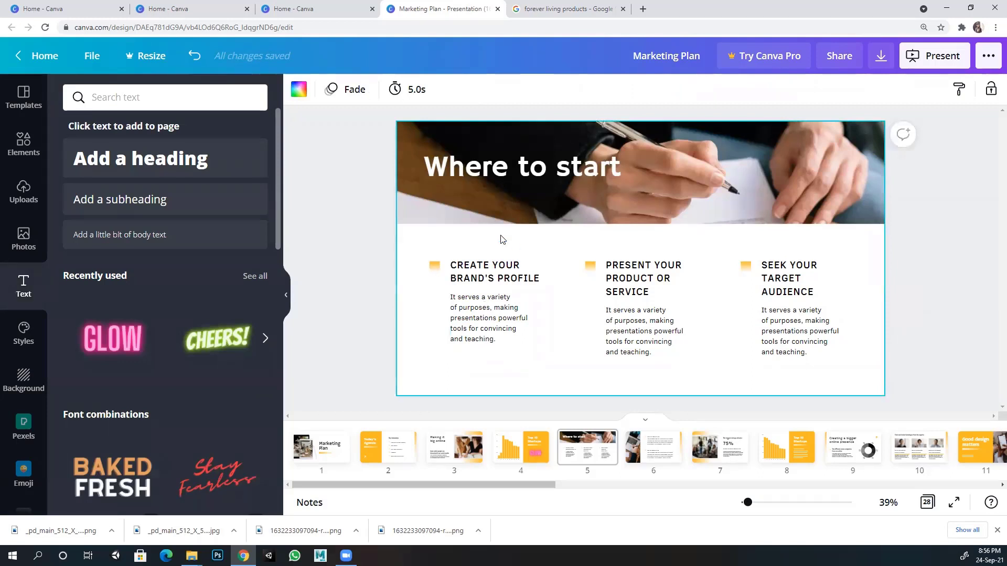
{"action": "left_click", "coordinate": [497, 319]}
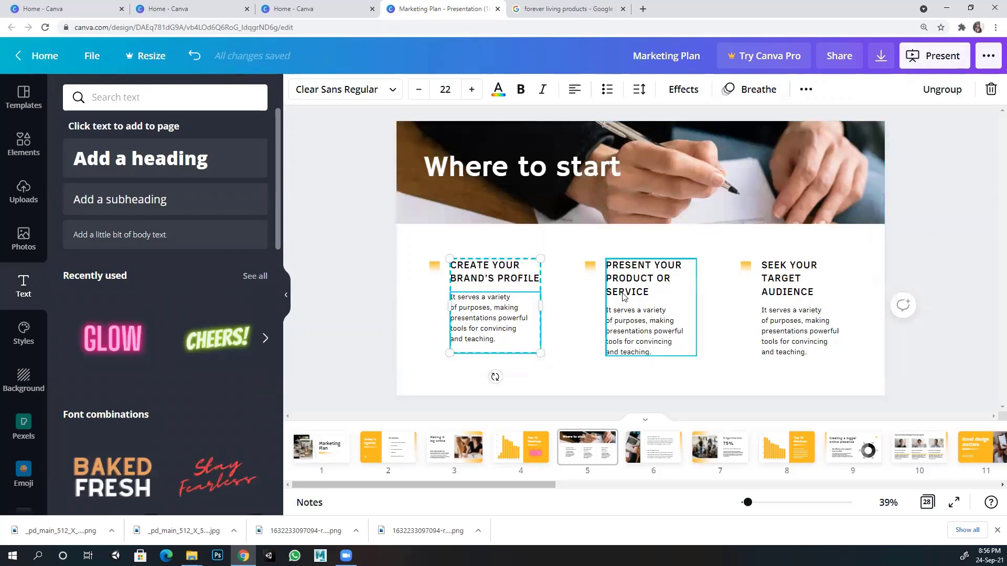
{"action": "double_click", "coordinate": [494, 321]}
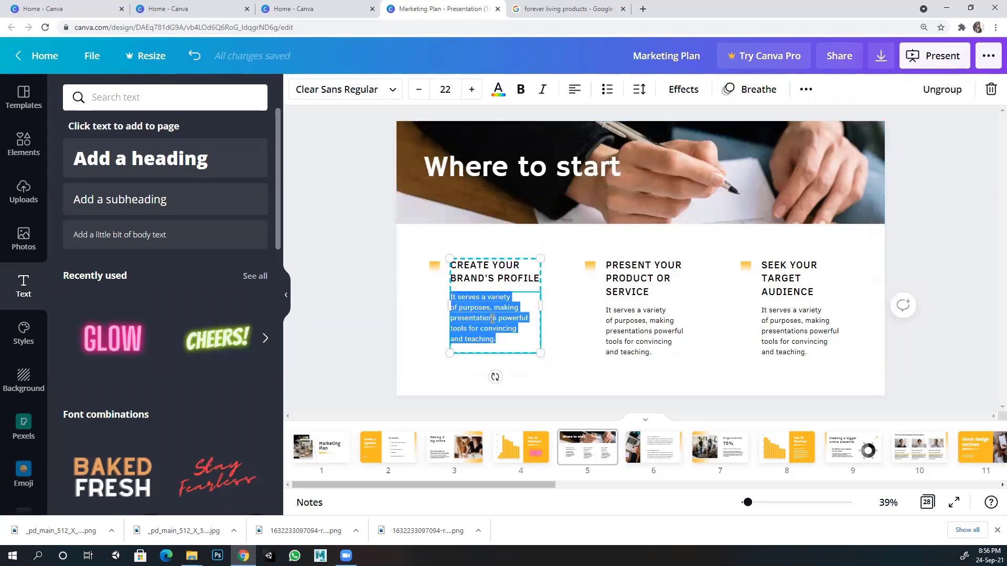
{"action": "left_click", "coordinate": [586, 318]}
{"action": "left_click", "coordinate": [631, 317]}
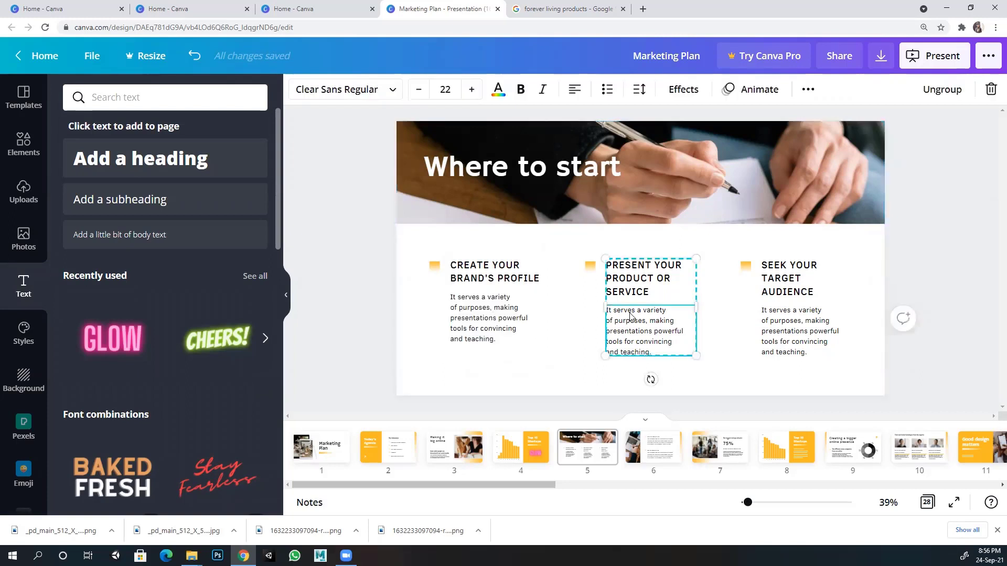
{"action": "left_click", "coordinate": [762, 303]}
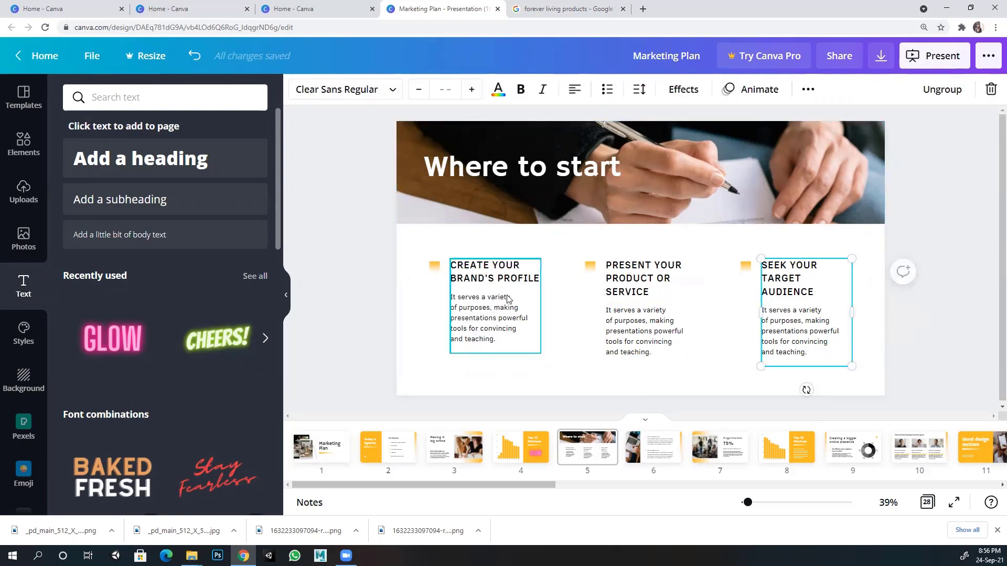
{"action": "left_click", "coordinate": [561, 319]}
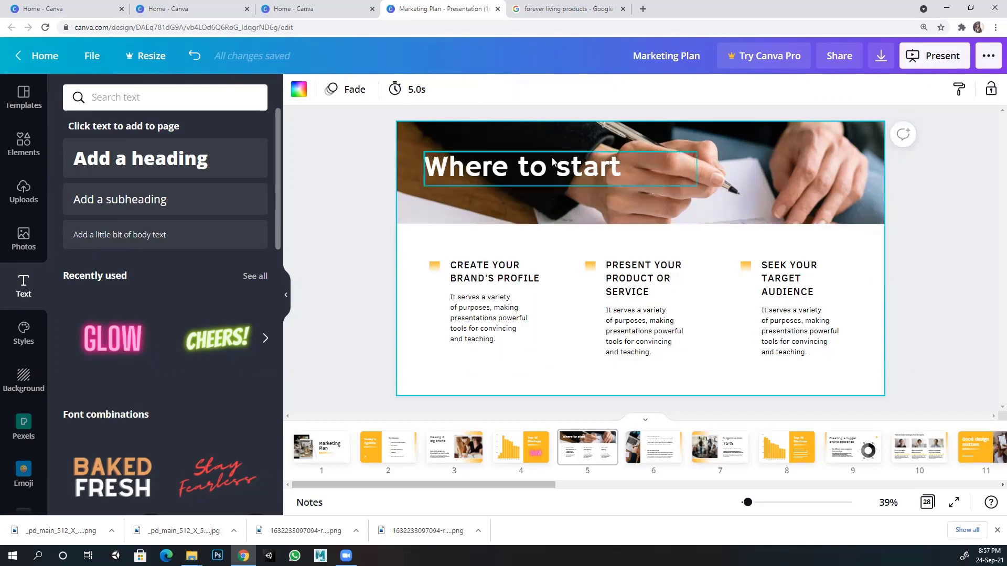
Step: Play slide 5 as a standard full-screen presentation to check its animations, and return to the editor
{"action": "left_click", "coordinate": [935, 60]}
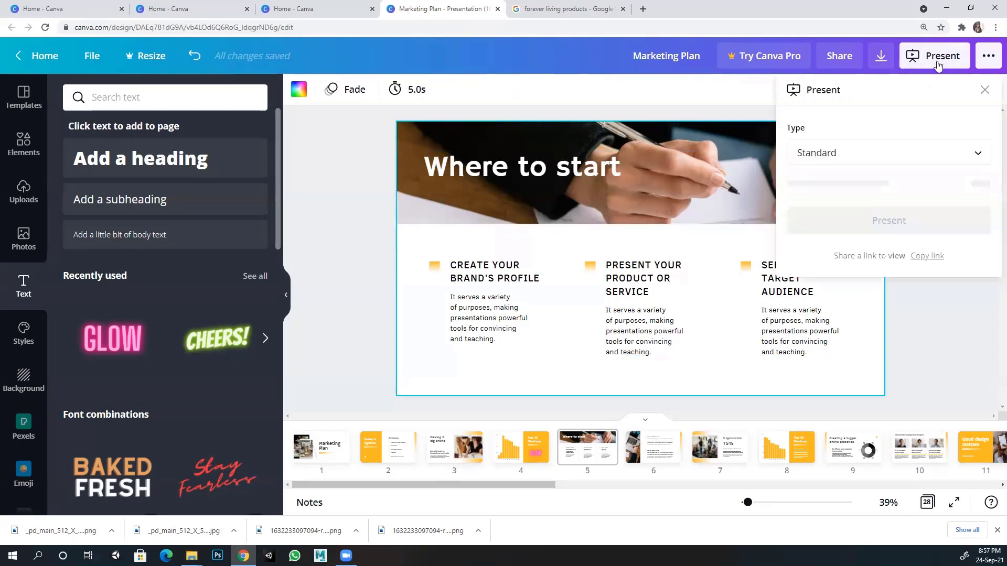
{"action": "left_click", "coordinate": [859, 187]}
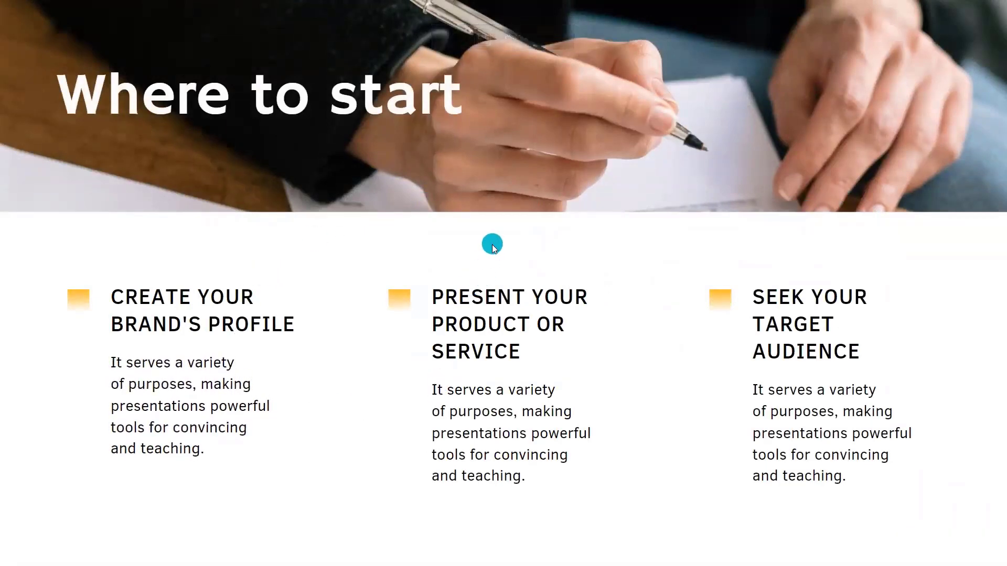
{"action": "key", "text": "Escape"}
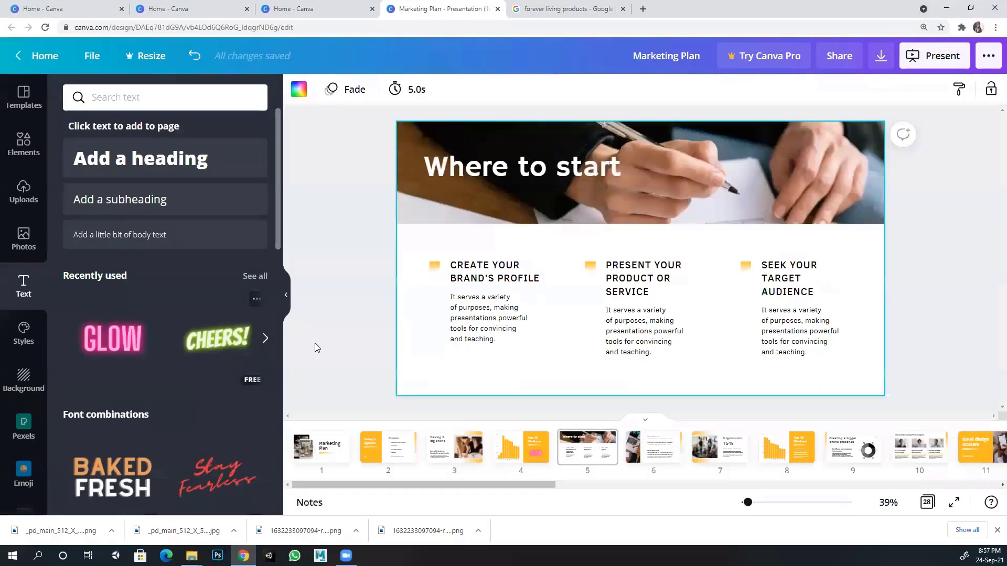
Step: Duplicate the Where to start slide twice so that the copies follow slide 5
{"action": "left_click", "coordinate": [487, 310]}
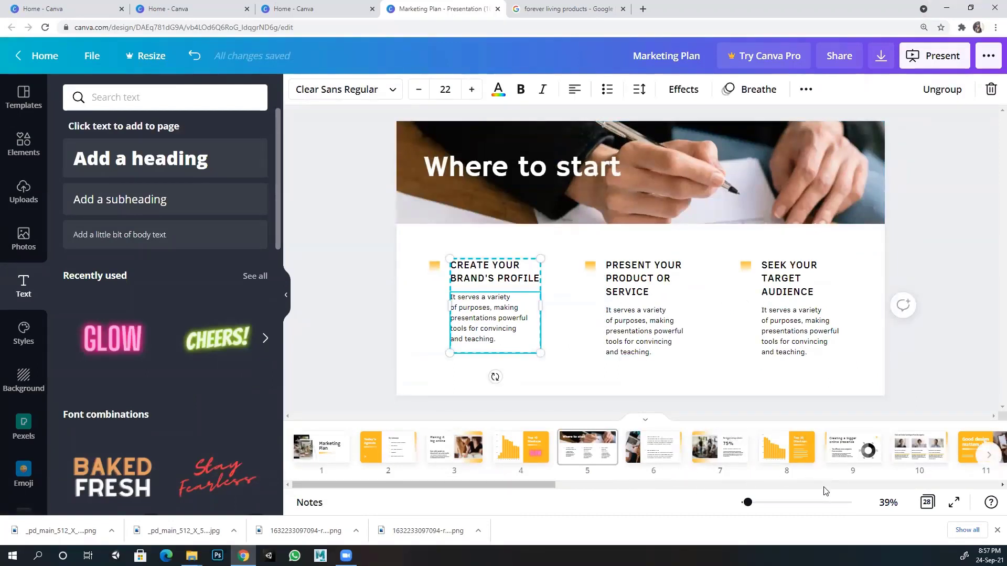
{"action": "left_click", "coordinate": [587, 458]}
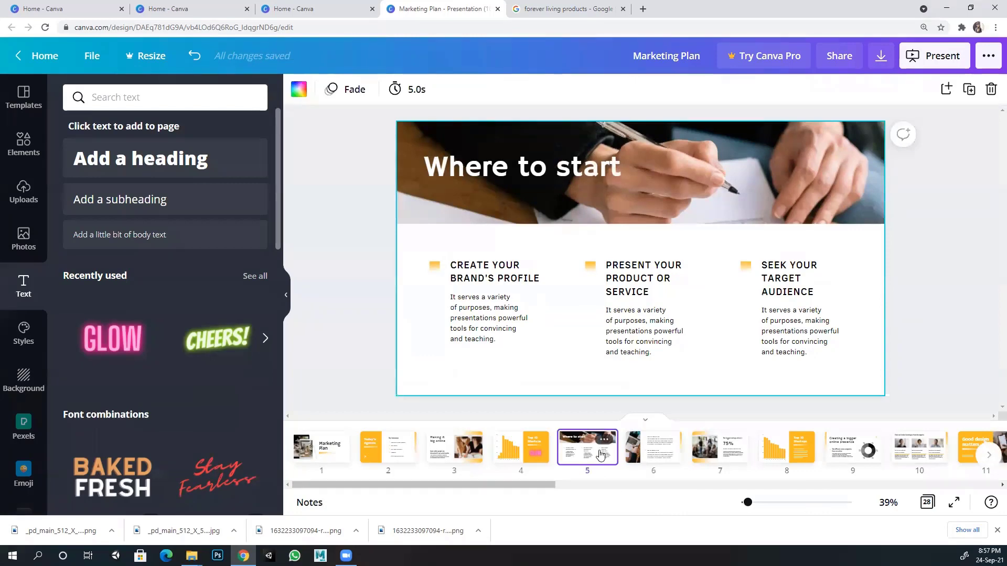
{"action": "right_click", "coordinate": [586, 450]}
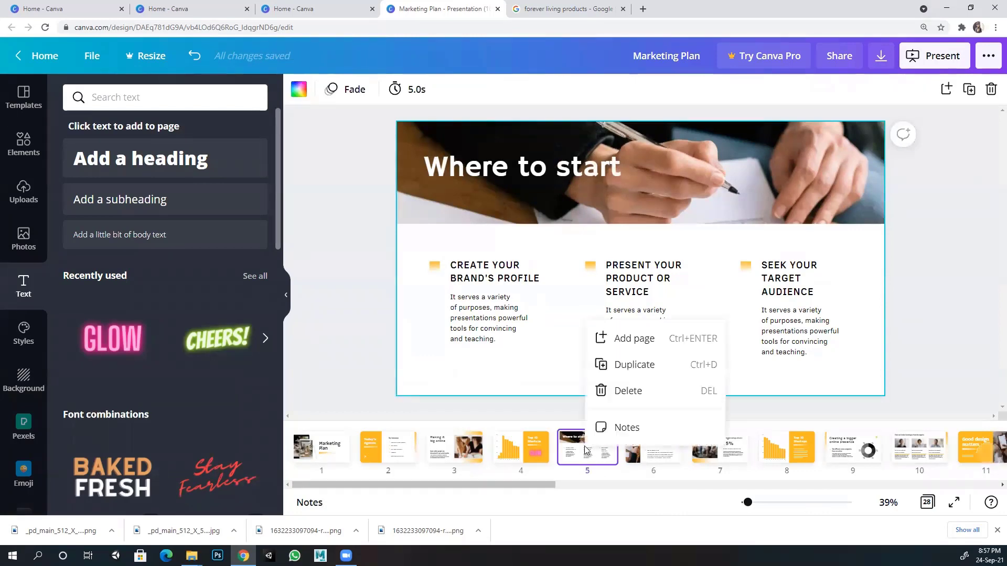
{"action": "left_click", "coordinate": [619, 372]}
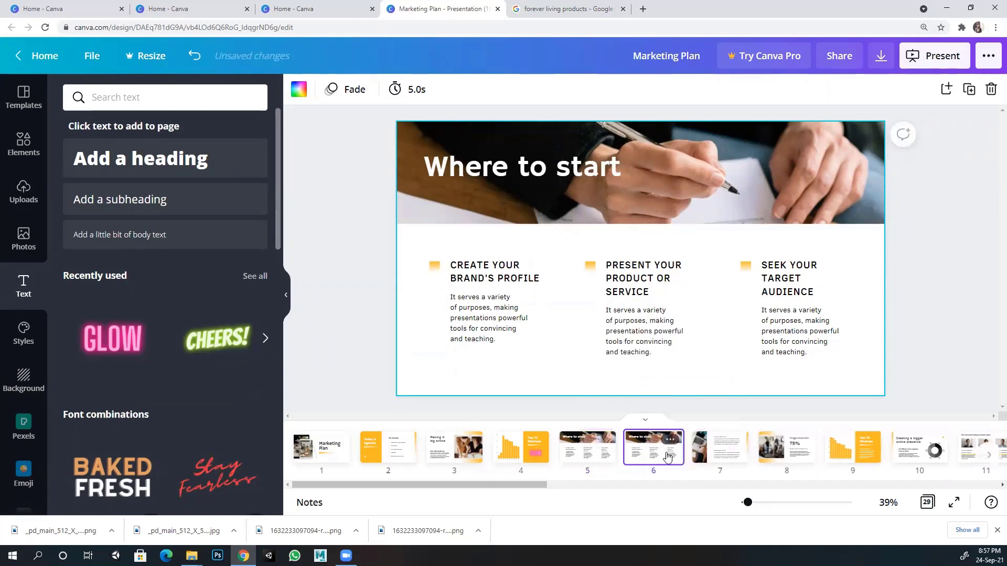
{"action": "left_click", "coordinate": [667, 444]}
{"action": "left_click", "coordinate": [682, 363]}
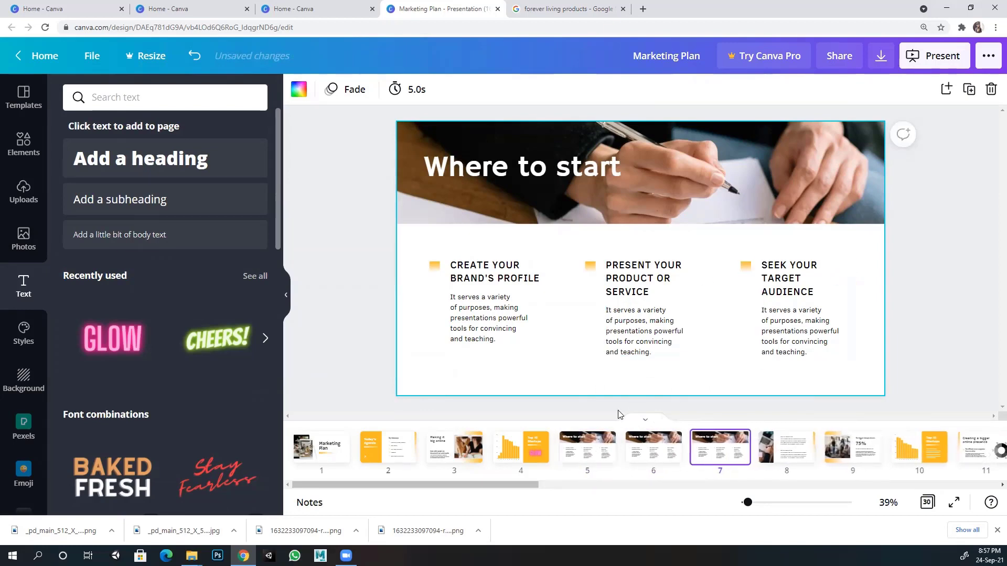
{"action": "left_click", "coordinate": [621, 315]}
Step: On slide 5, duplicate the Where to start heading twice and place the copies side by side beneath the original
{"action": "left_click", "coordinate": [602, 438]}
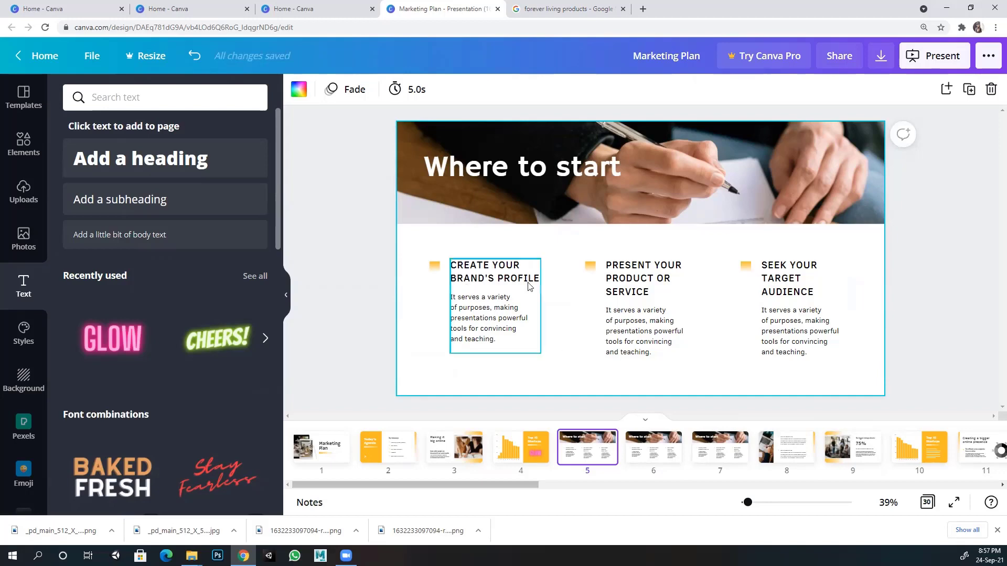
{"action": "left_click", "coordinate": [458, 170]}
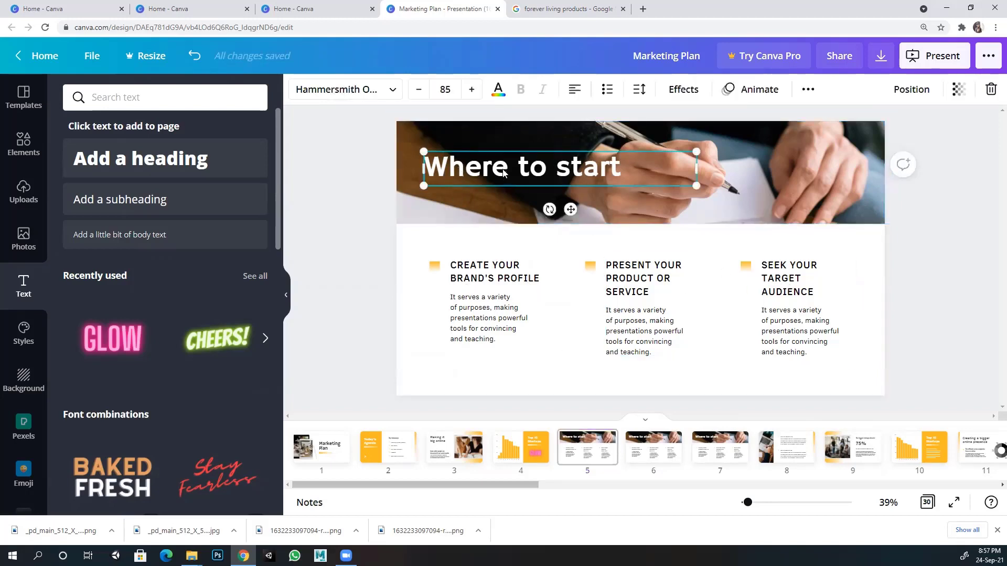
{"action": "key", "text": "ctrl+d"}
{"action": "left_click_drag", "start_coordinate": [492, 176], "coordinate": [687, 207]}
{"action": "key", "text": "ctrl+d"}
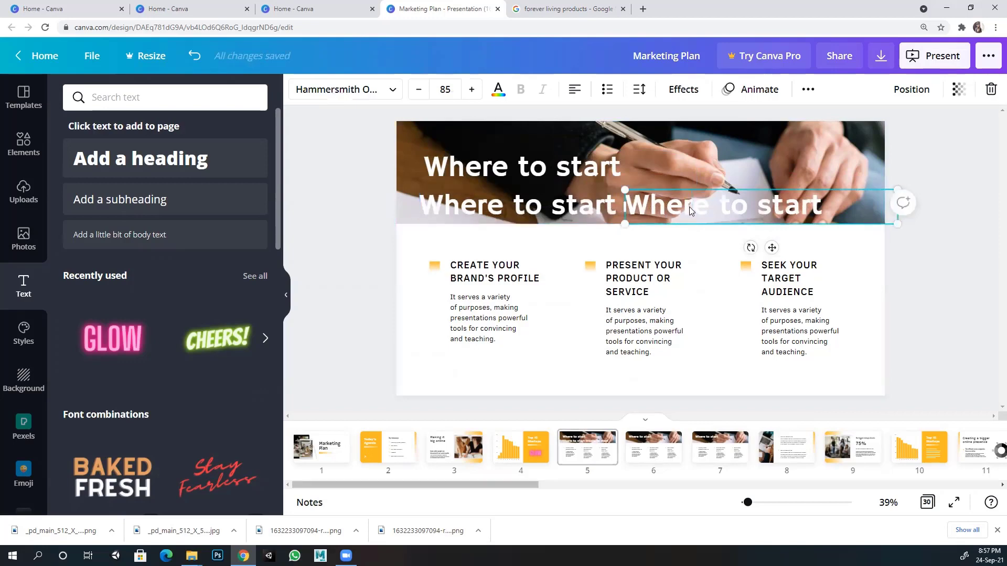
Step: Delete the PRESENT YOUR PRODUCT OR SERVICE and SEEK YOUR TARGET AUDIENCE headings together with their yellow square markers
{"action": "left_click", "coordinate": [494, 303]}
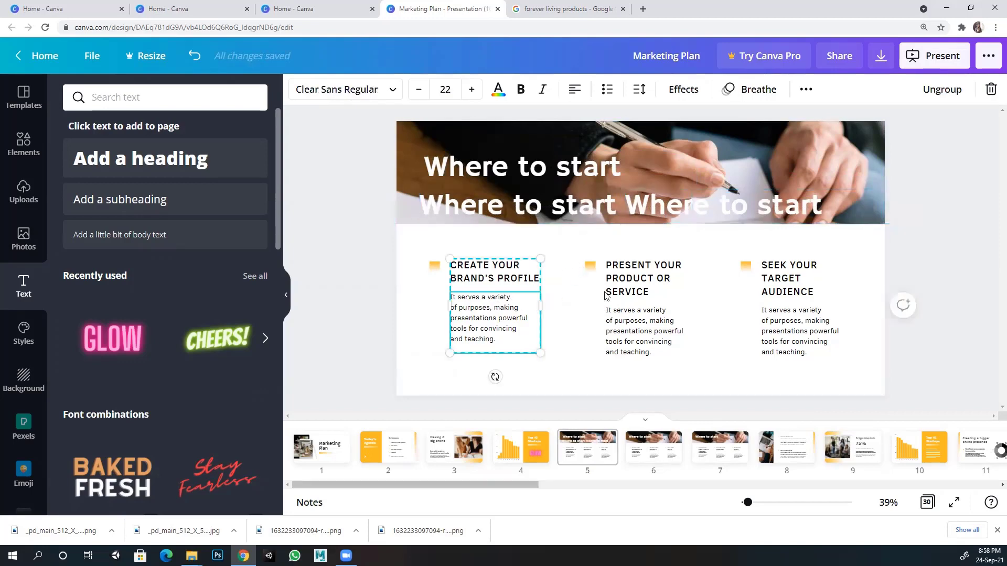
{"action": "left_click", "coordinate": [622, 292]}
{"action": "key", "text": "Delete"}
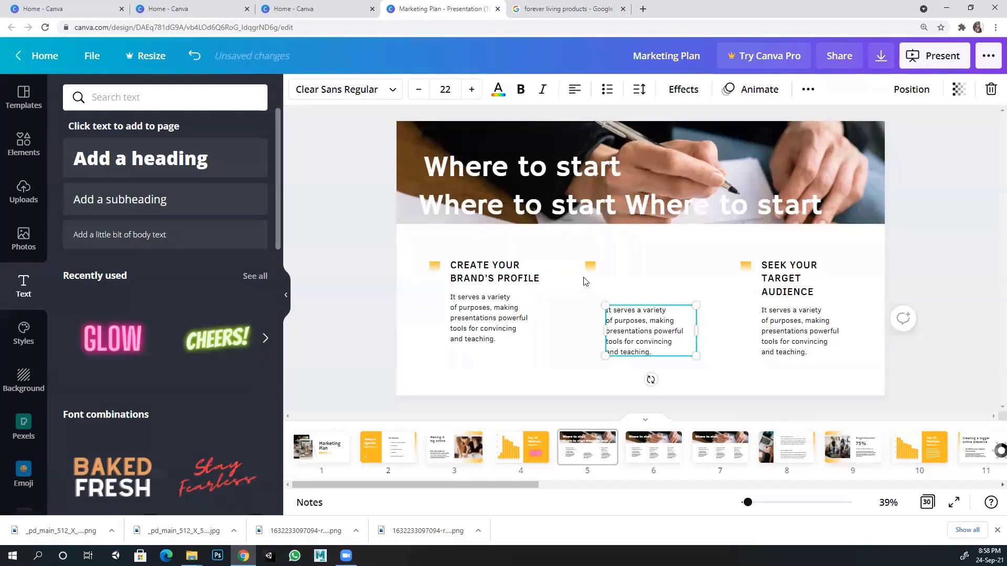
{"action": "left_click", "coordinate": [592, 268]}
{"action": "key", "text": "Delete"}
{"action": "left_click", "coordinate": [782, 290]}
{"action": "key", "text": "Delete"}
{"action": "left_click", "coordinate": [748, 271]}
{"action": "key", "text": "Delete"}
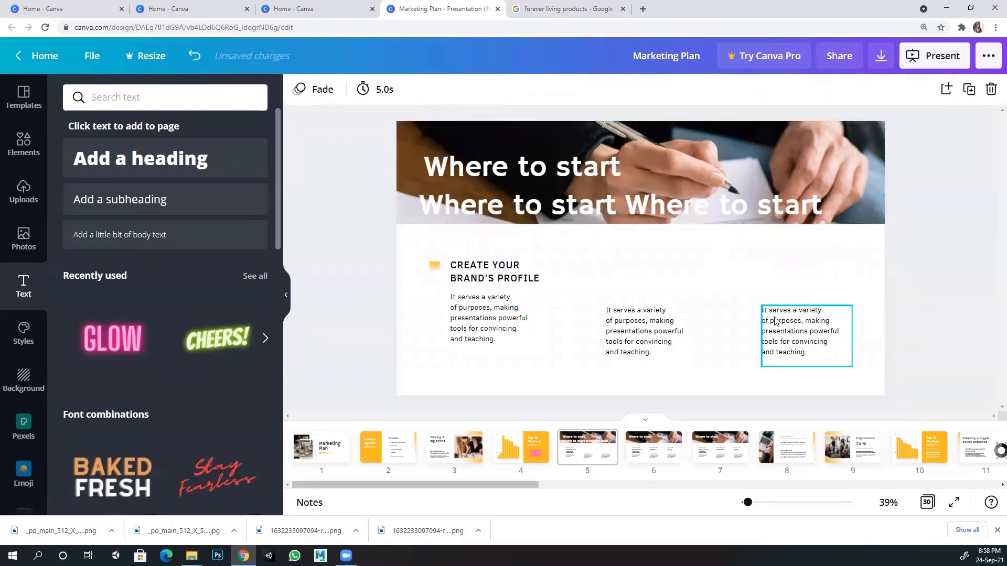
Step: Delete the body paragraphs of the second and third columns on slide 5
{"action": "left_click", "coordinate": [787, 325]}
{"action": "key", "text": "Delete"}
{"action": "left_click", "coordinate": [645, 331]}
{"action": "key", "text": "Delete"}
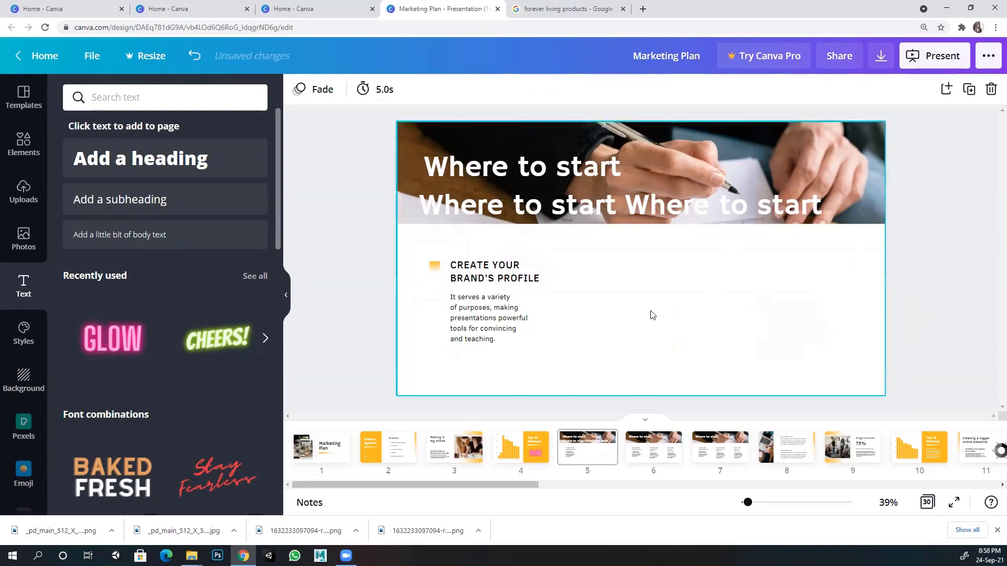
Step: Present the edited slide 5 full screen to watch the order in which its texts animate, and exit
{"action": "left_click", "coordinate": [923, 57]}
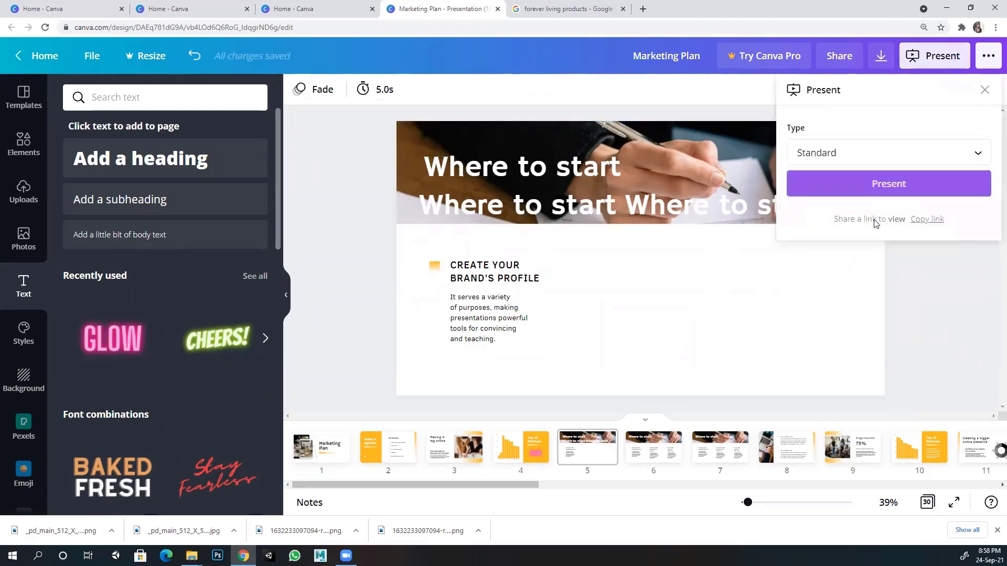
{"action": "left_click", "coordinate": [877, 184]}
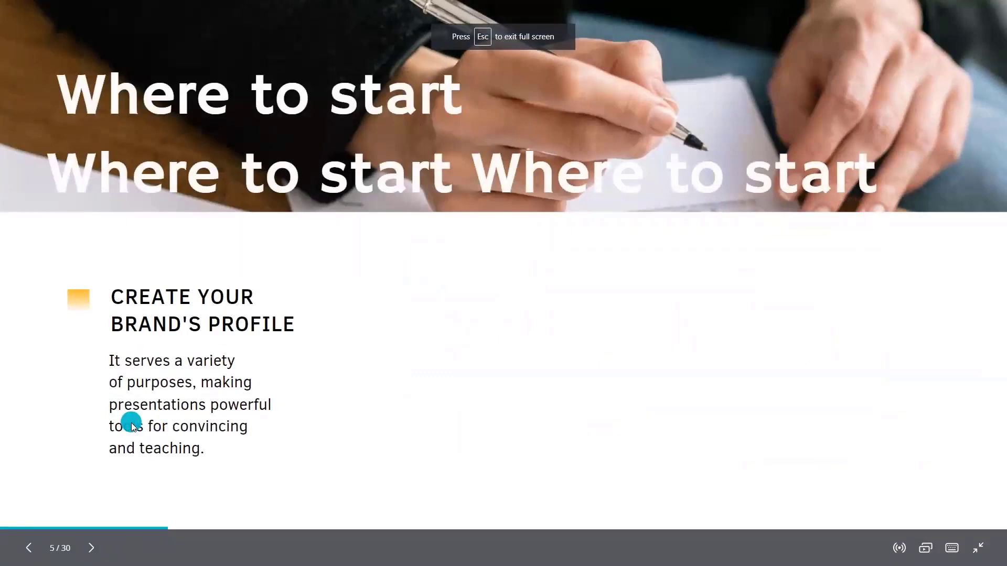
{"action": "left_click", "coordinate": [443, 274]}
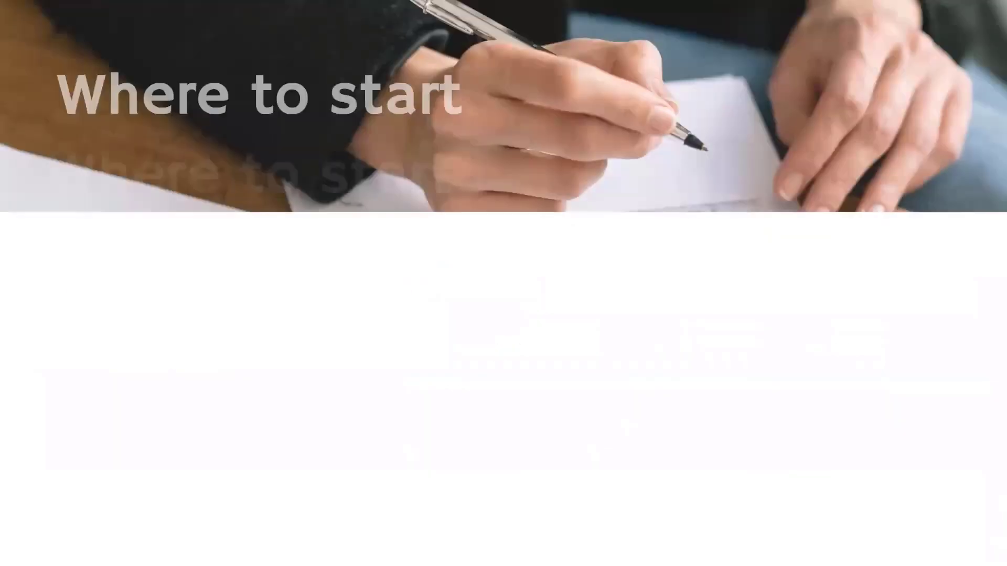
{"action": "key", "text": "Escape"}
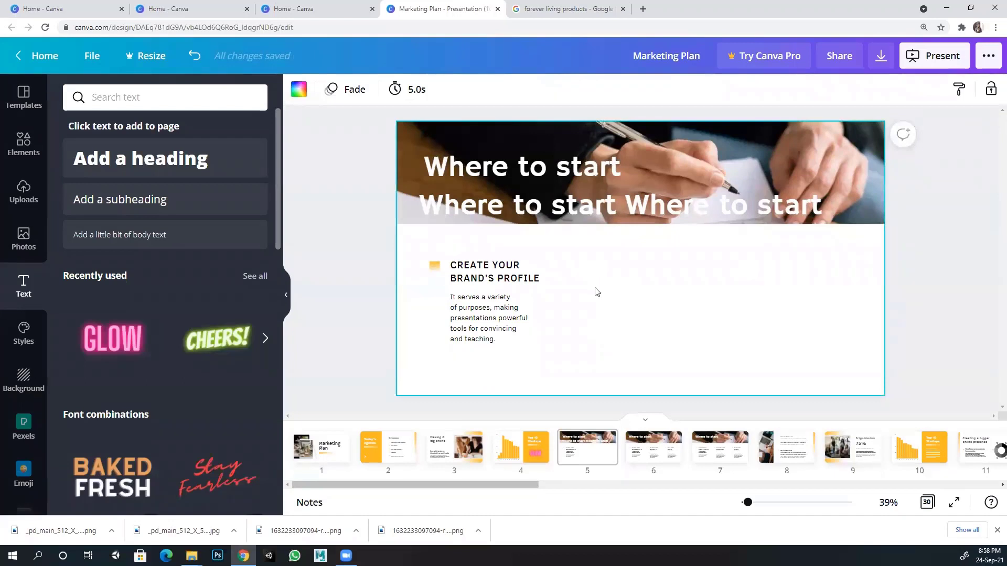
Step: Set the timing of slide 5 to 7.0 seconds
{"action": "left_click", "coordinate": [417, 90]}
{"action": "left_click", "coordinate": [470, 139]}
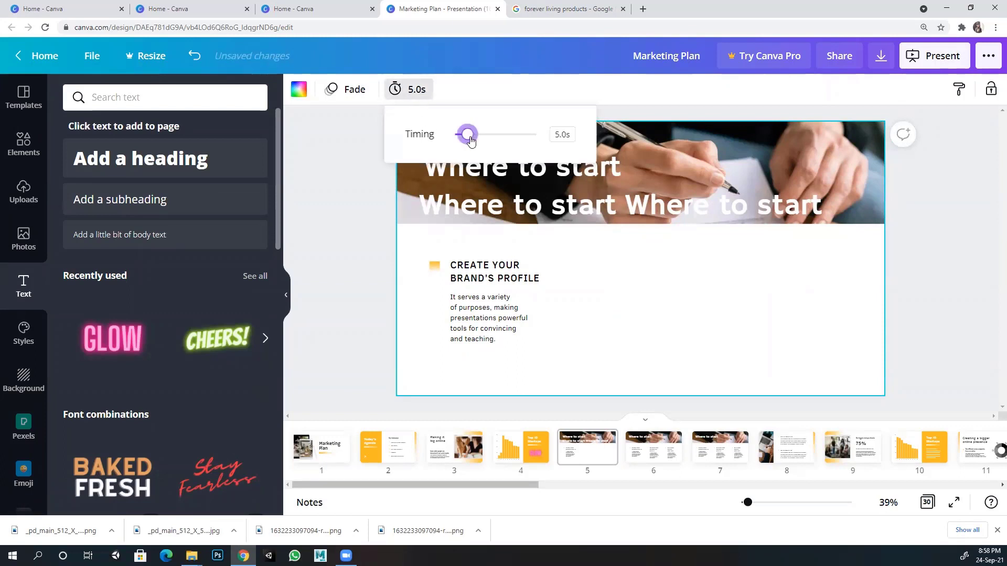
{"action": "mouse_move", "coordinate": [470, 139]}
{"action": "left_mouse_down"}
{"action": "mouse_move", "coordinate": [493, 138]}
{"action": "mouse_move", "coordinate": [462, 137]}
{"action": "mouse_move", "coordinate": [502, 147]}
{"action": "mouse_move", "coordinate": [473, 137]}
{"action": "left_mouse_up"}
{"action": "left_click", "coordinate": [330, 230]}
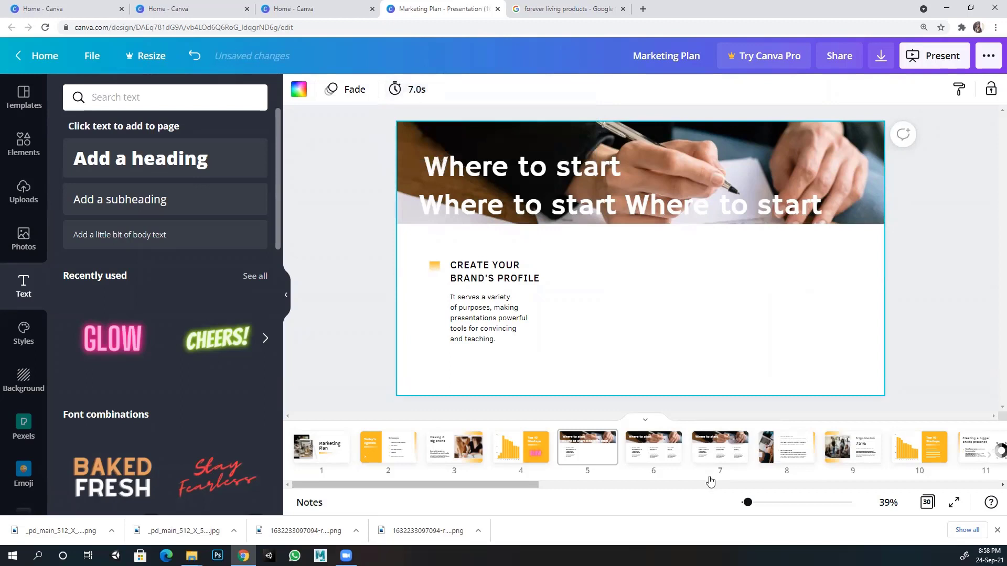
Step: On slide 6, set the text animation of the paragraph under CREATE YOUR BRAND'S PROFILE to None
{"action": "left_click", "coordinate": [662, 445]}
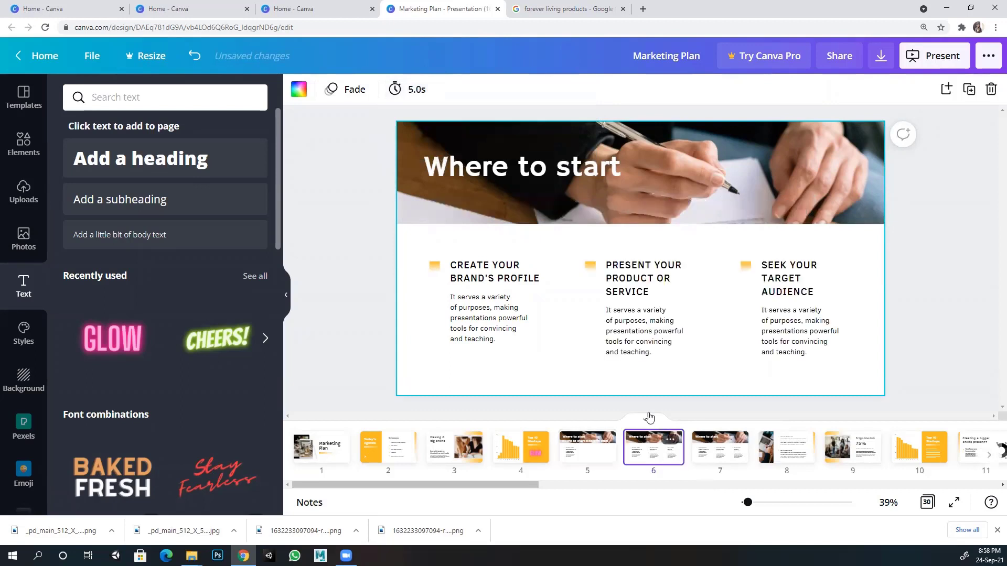
{"action": "left_click", "coordinate": [498, 319]}
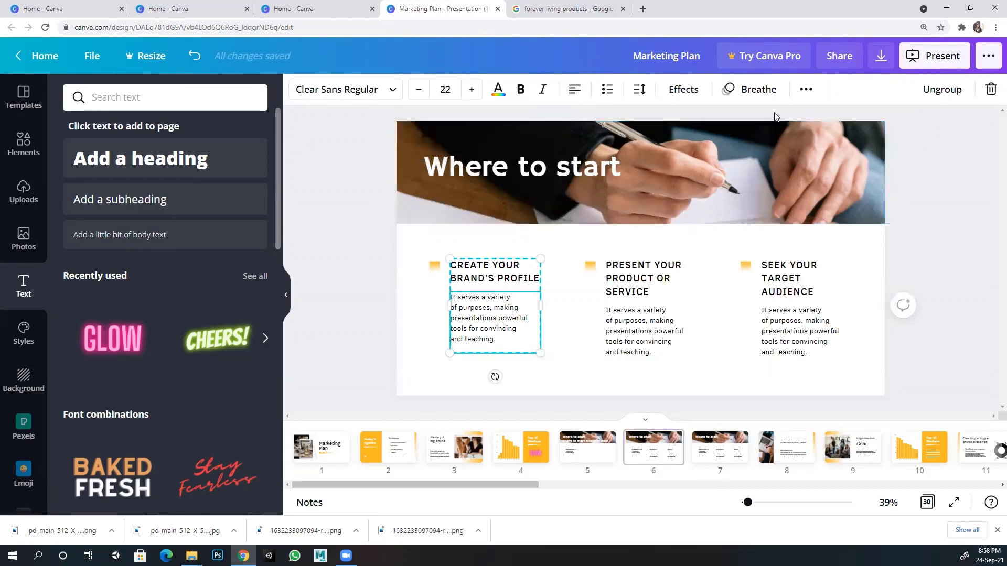
{"action": "left_click", "coordinate": [749, 90]}
{"action": "left_click", "coordinate": [89, 162]}
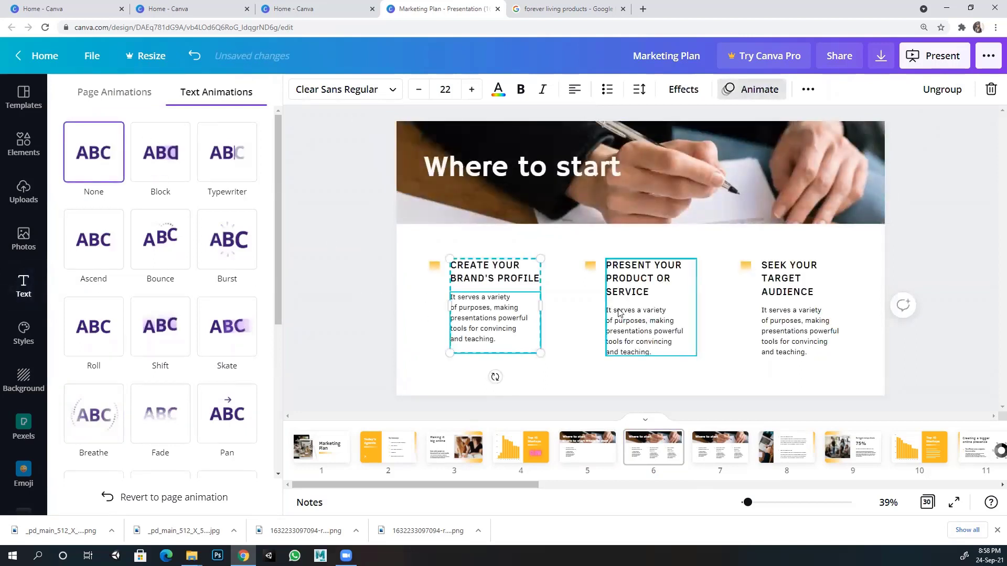
Step: On slide 6, delete the third column's SEEK YOUR TARGET AUDIENCE heading, its paragraph and its yellow square
{"action": "left_click", "coordinate": [785, 300]}
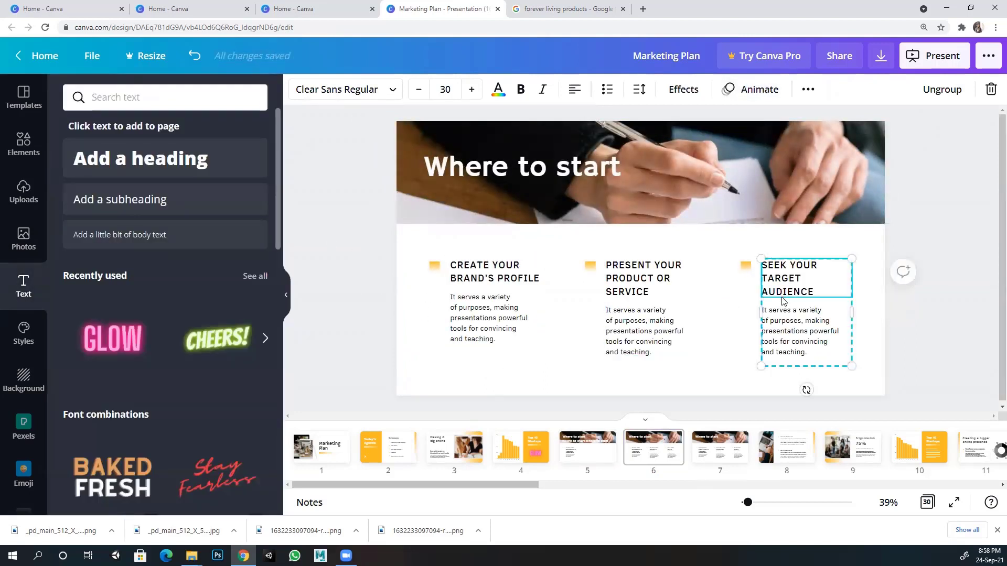
{"action": "left_click", "coordinate": [783, 301]}
{"action": "key", "text": "Delete"}
{"action": "left_click", "coordinate": [754, 283]}
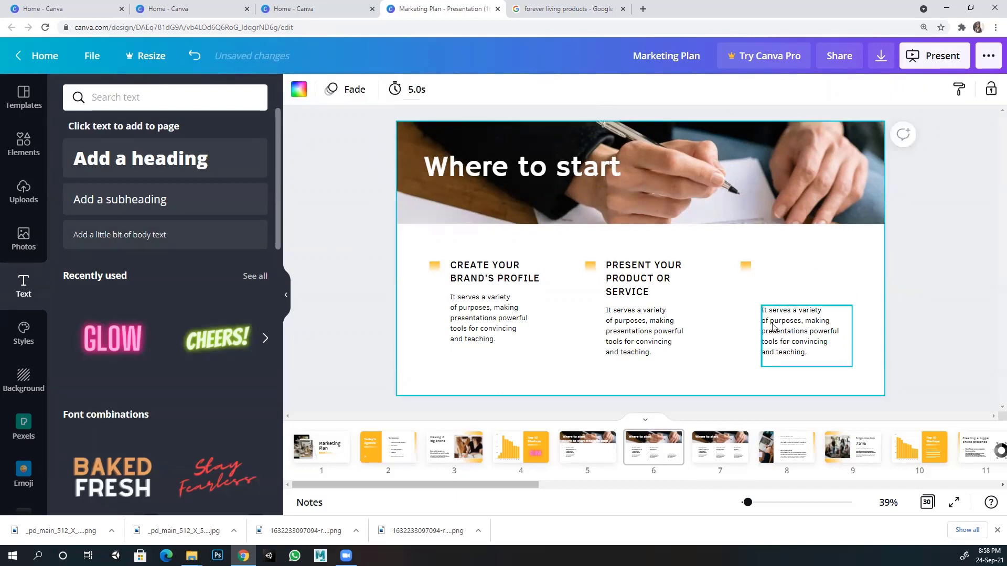
{"action": "left_click", "coordinate": [775, 325]}
{"action": "key", "text": "Delete"}
{"action": "left_click", "coordinate": [746, 268]}
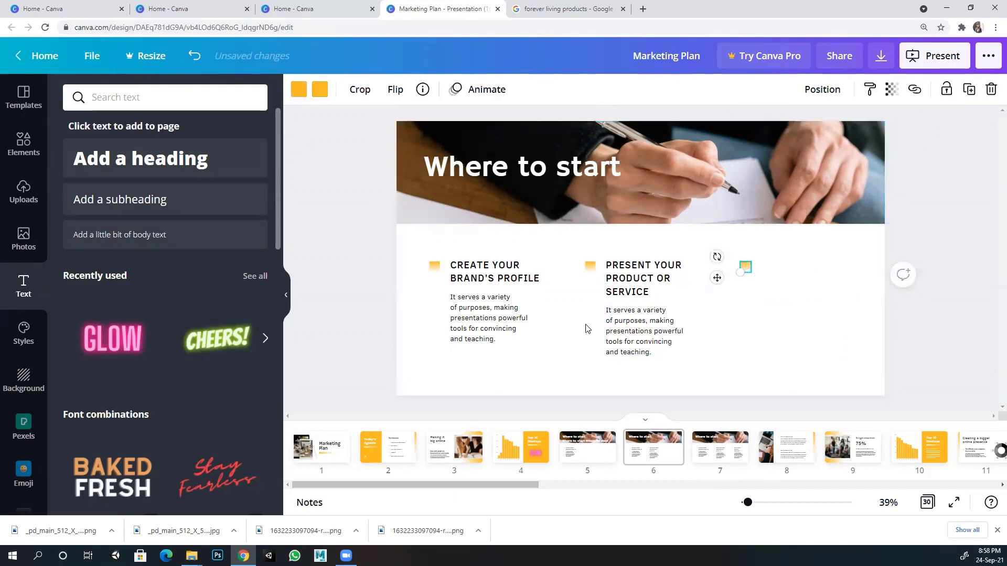
{"action": "key", "text": "Delete"}
Step: Compare the text blocks on slides 5 and 6, checking the animation applied to the first column's paragraph on slide 5
{"action": "left_click", "coordinate": [476, 293]}
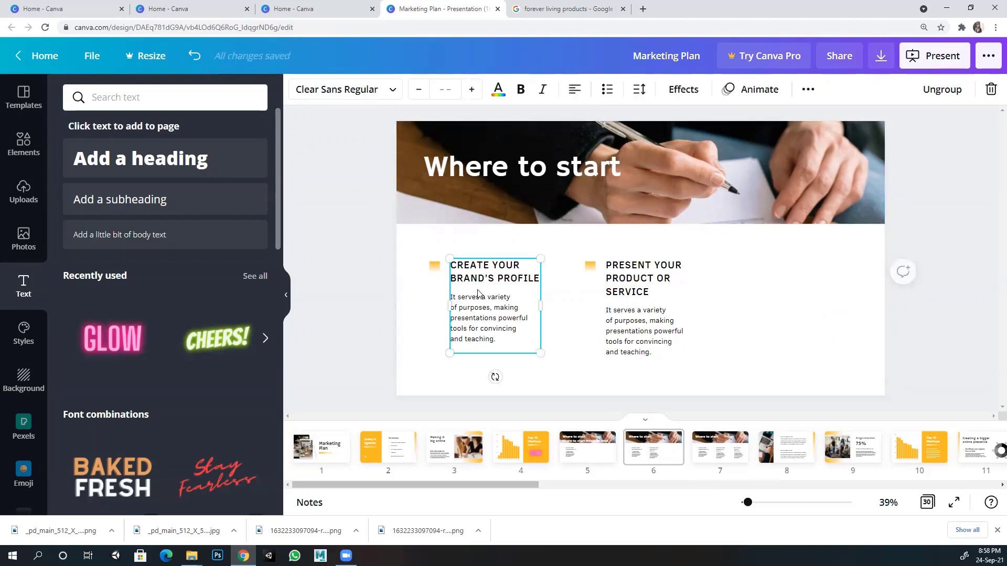
{"action": "left_click", "coordinate": [588, 447]}
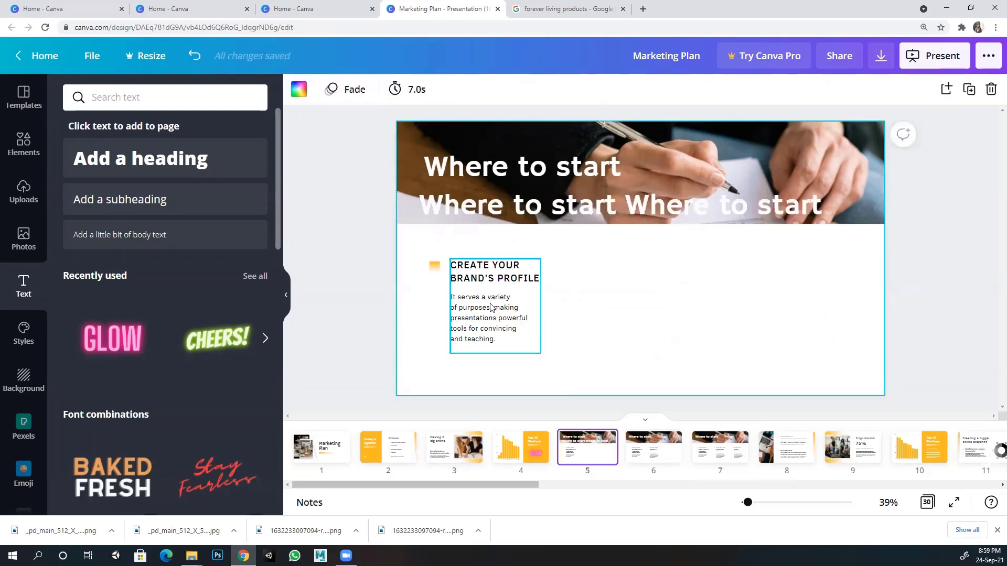
{"action": "left_click", "coordinate": [487, 303]}
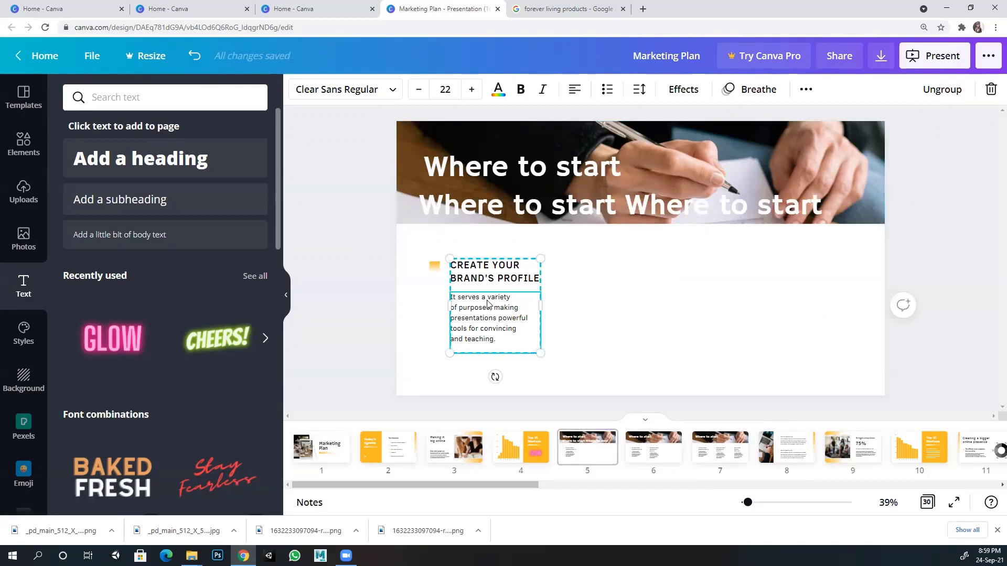
{"action": "left_click", "coordinate": [639, 455]}
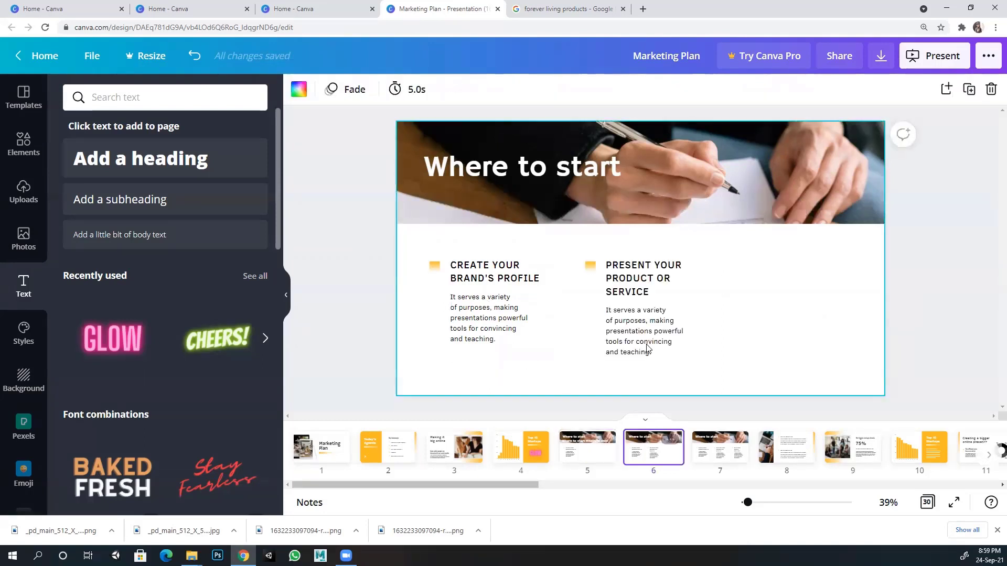
{"action": "left_click", "coordinate": [645, 325]}
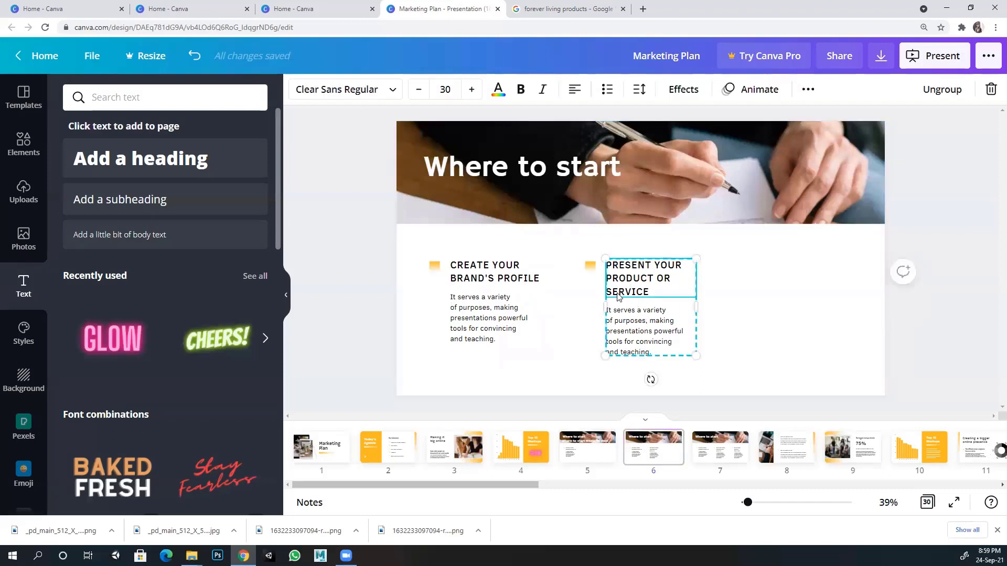
Step: On slide 6, set both the text animation of the CREATE YOUR BRAND'S PROFILE heading and the page animation to None
{"action": "left_click", "coordinate": [488, 268]}
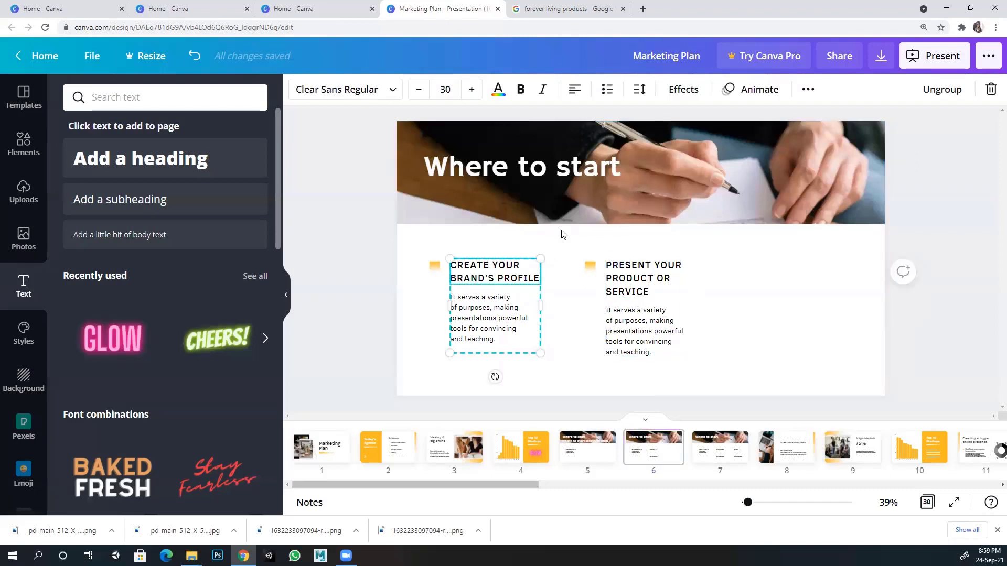
{"action": "left_click", "coordinate": [751, 90]}
{"action": "left_click", "coordinate": [99, 154]}
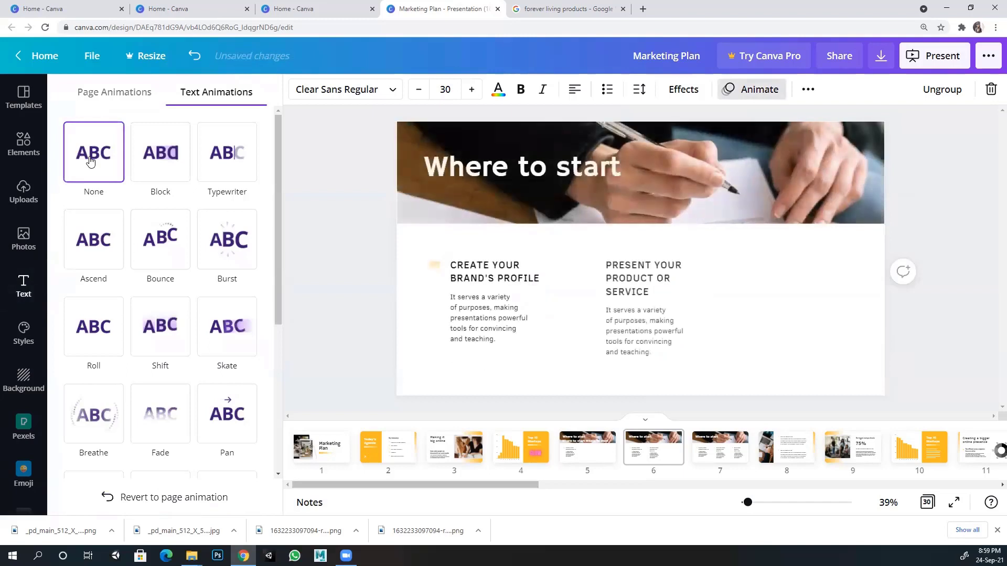
{"action": "left_click", "coordinate": [116, 93]}
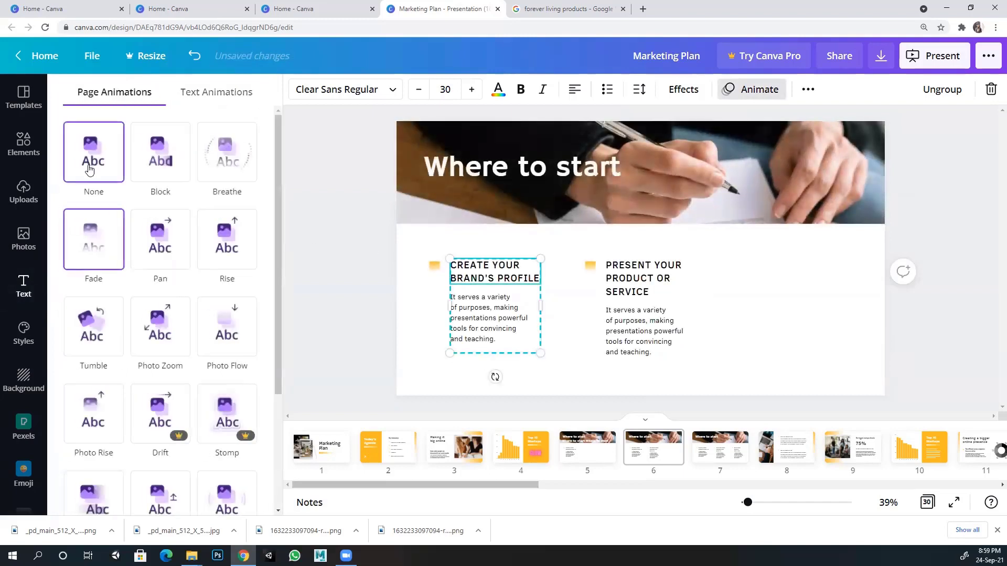
{"action": "left_click", "coordinate": [101, 163]}
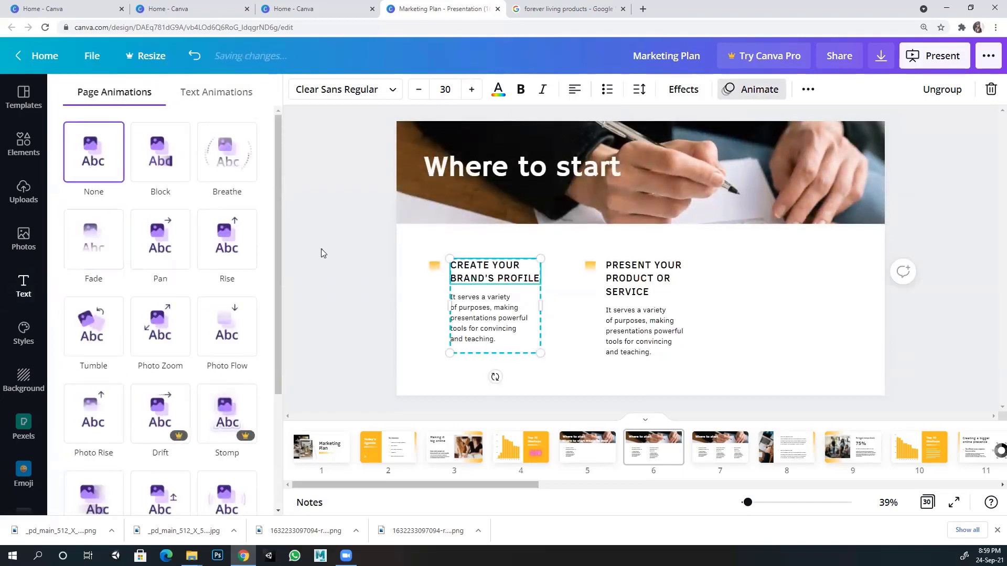
{"action": "left_click", "coordinate": [320, 249]}
Step: Switch between slides 5 and 6 and check the page animation selected for slide 6
{"action": "left_click", "coordinate": [587, 447]}
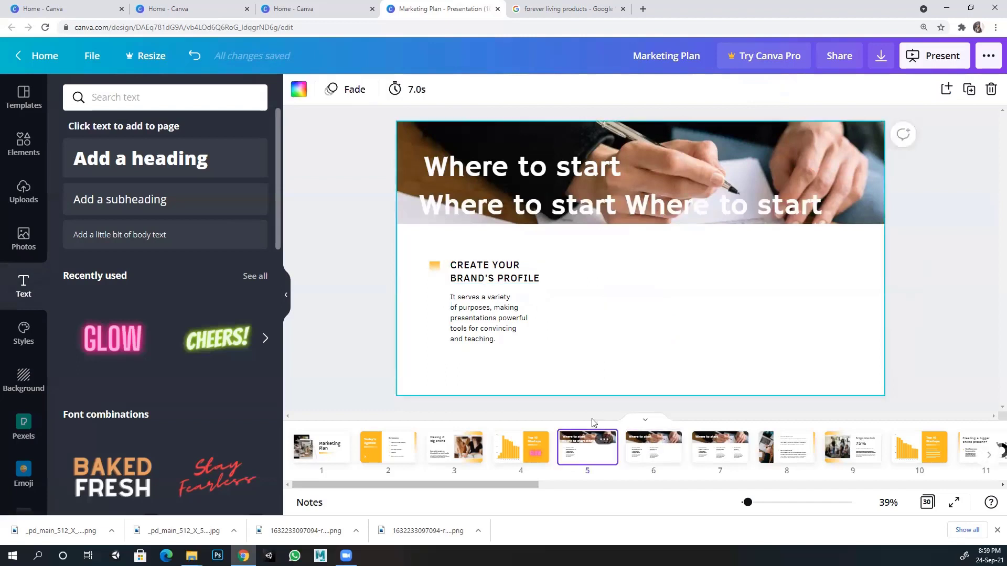
{"action": "left_click", "coordinate": [649, 447]}
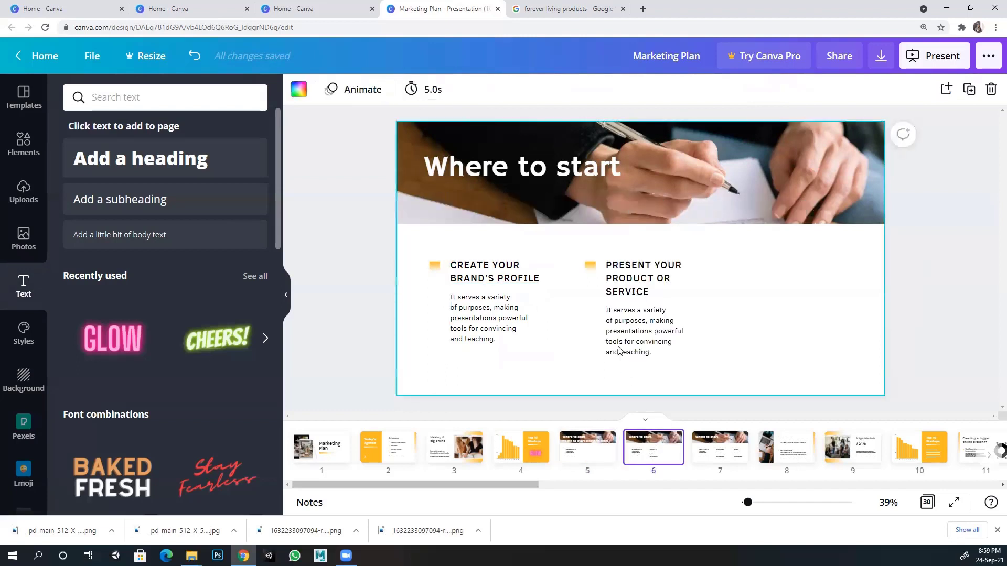
{"action": "left_click", "coordinate": [362, 90]}
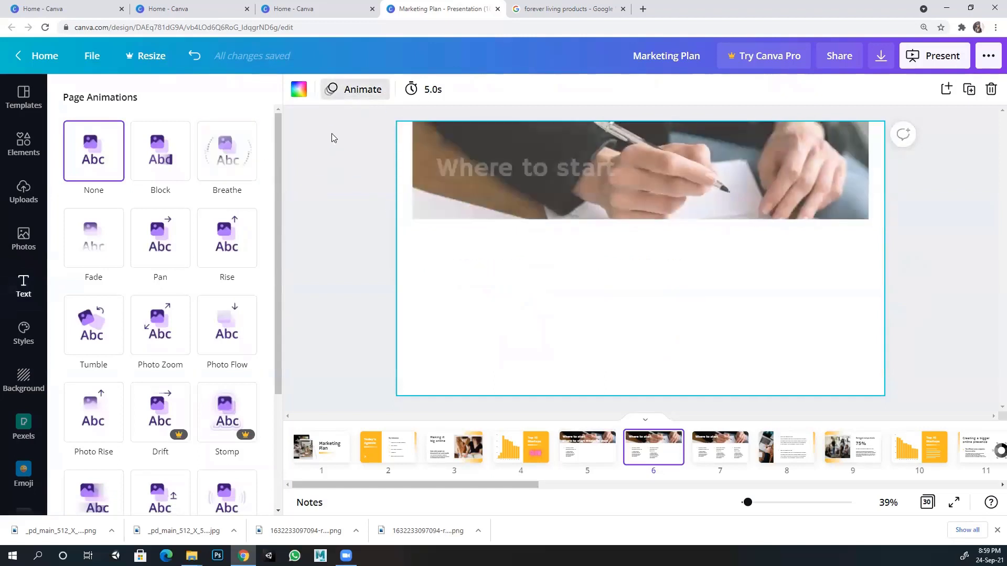
{"action": "left_click", "coordinate": [327, 209]}
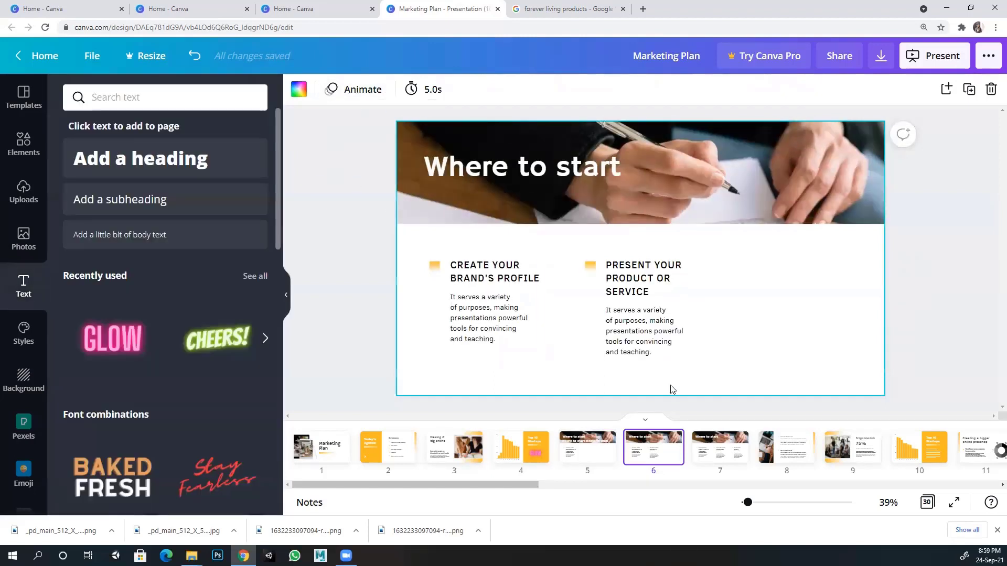
Step: On slide 6, apply the Typewriter text animation to the paragraph under PRESENT YOUR PRODUCT OR SERVICE
{"action": "left_click", "coordinate": [652, 325]}
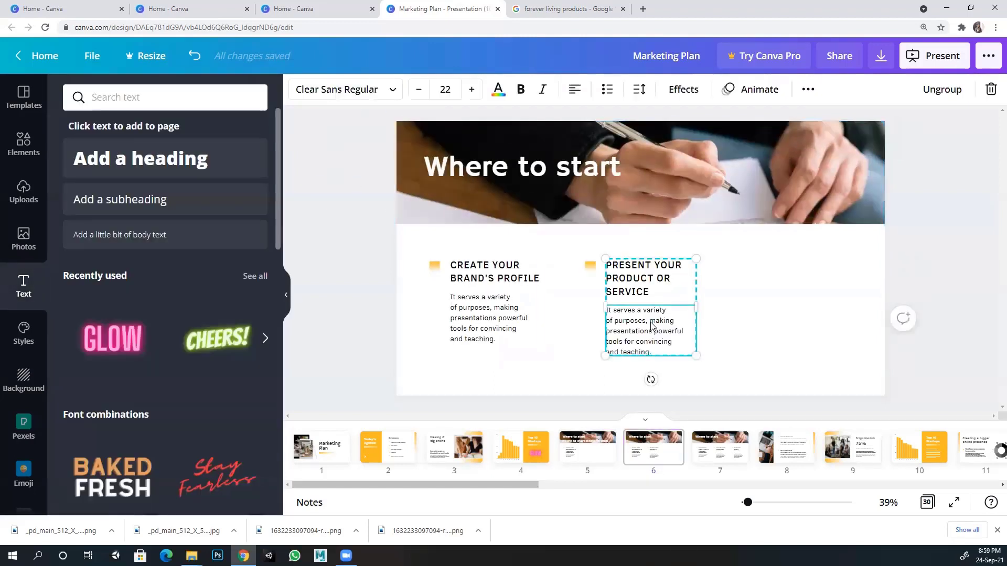
{"action": "left_click", "coordinate": [751, 90]}
{"action": "left_click", "coordinate": [167, 173]}
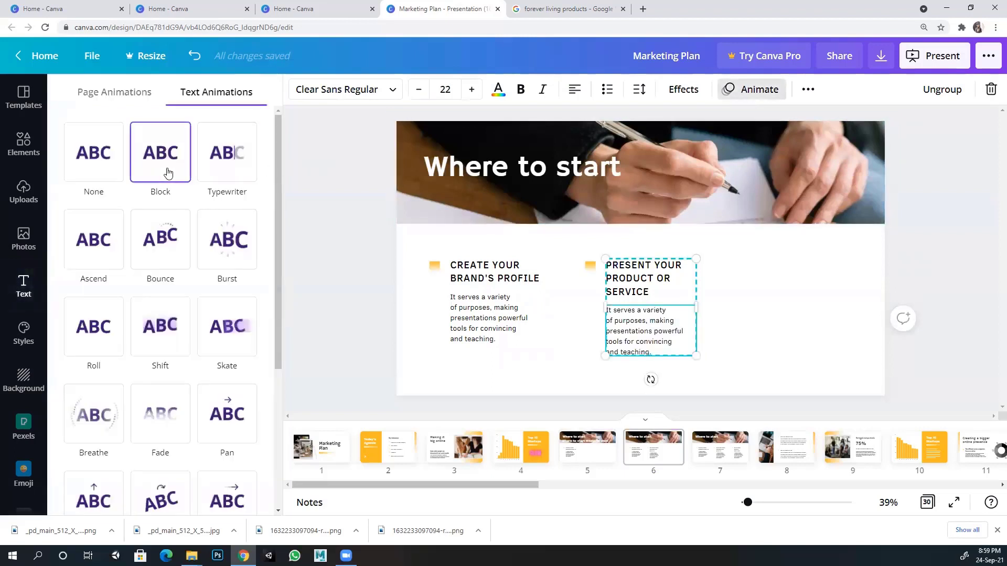
{"action": "left_click", "coordinate": [215, 174]}
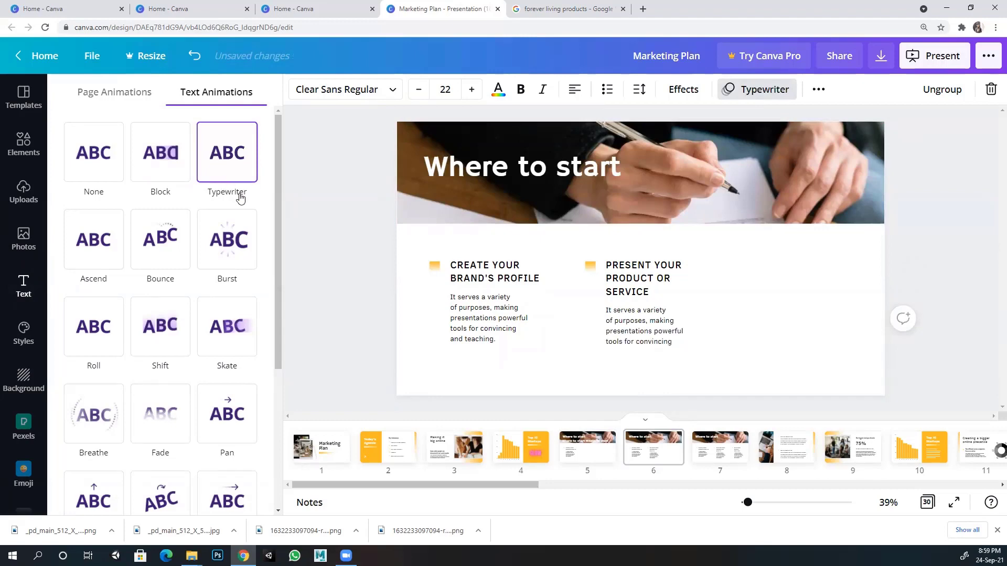
Step: On slide 7, set the animation of the PRESENT YOUR PRODUCT OR SERVICE paragraph and of the first column's text group to None
{"action": "left_click", "coordinate": [734, 460]}
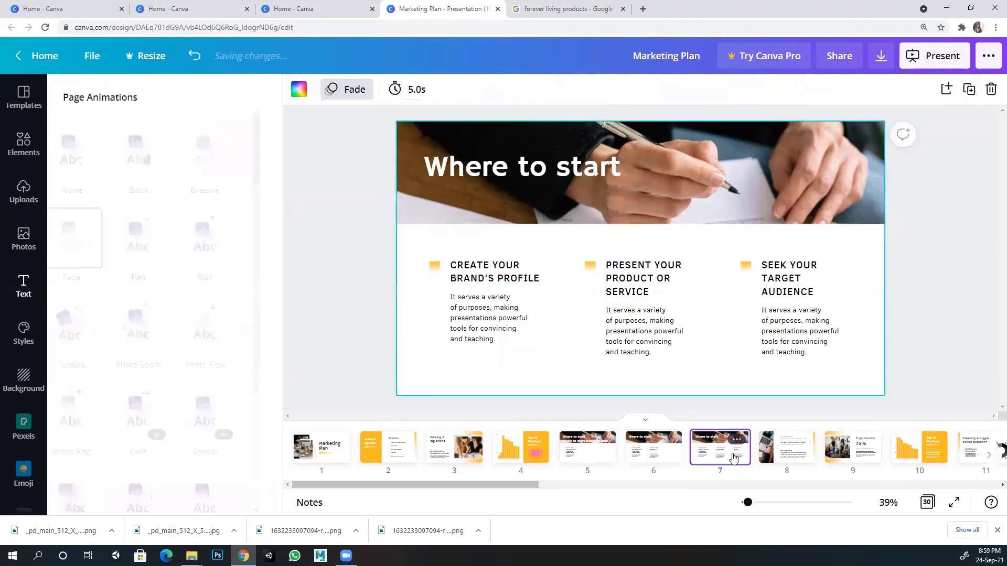
{"action": "left_click", "coordinate": [481, 310]}
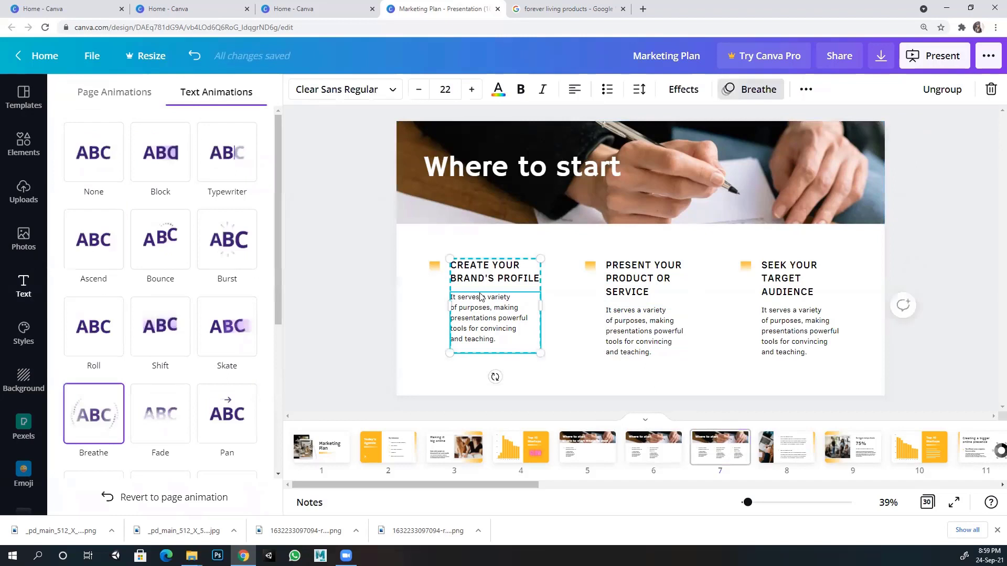
{"action": "left_click", "coordinate": [627, 328]}
{"action": "left_click", "coordinate": [93, 159]}
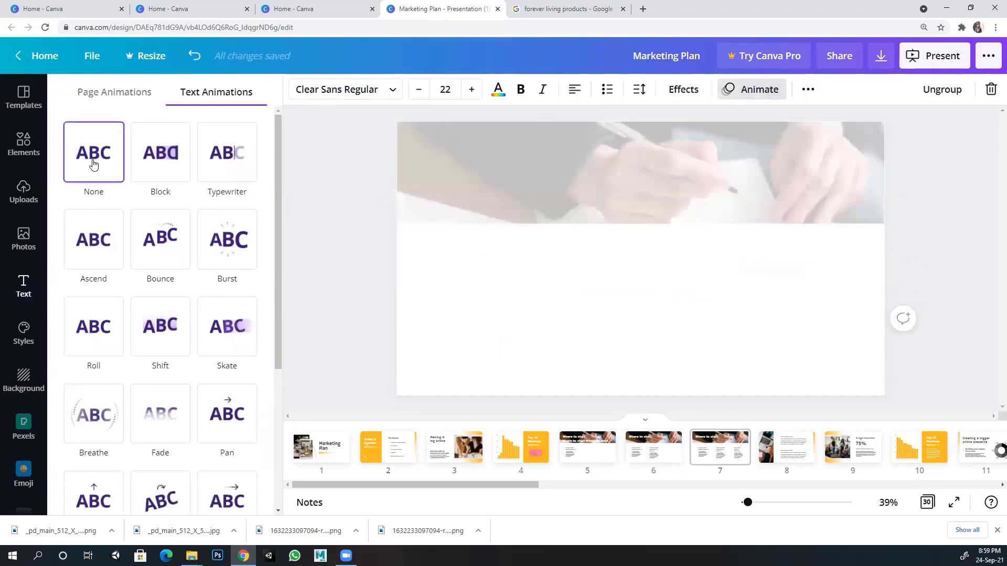
{"action": "left_click", "coordinate": [473, 327]}
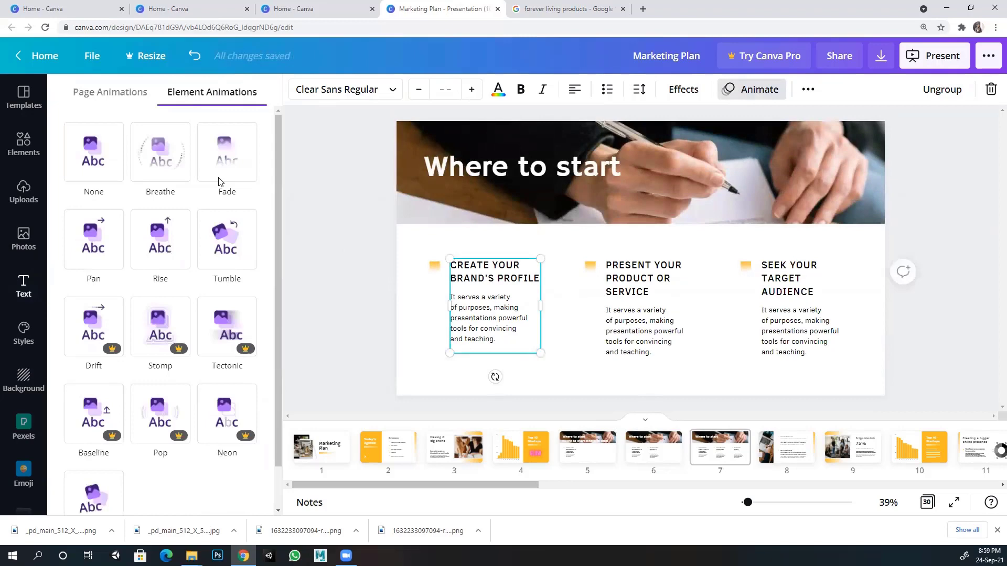
{"action": "left_click", "coordinate": [94, 154]}
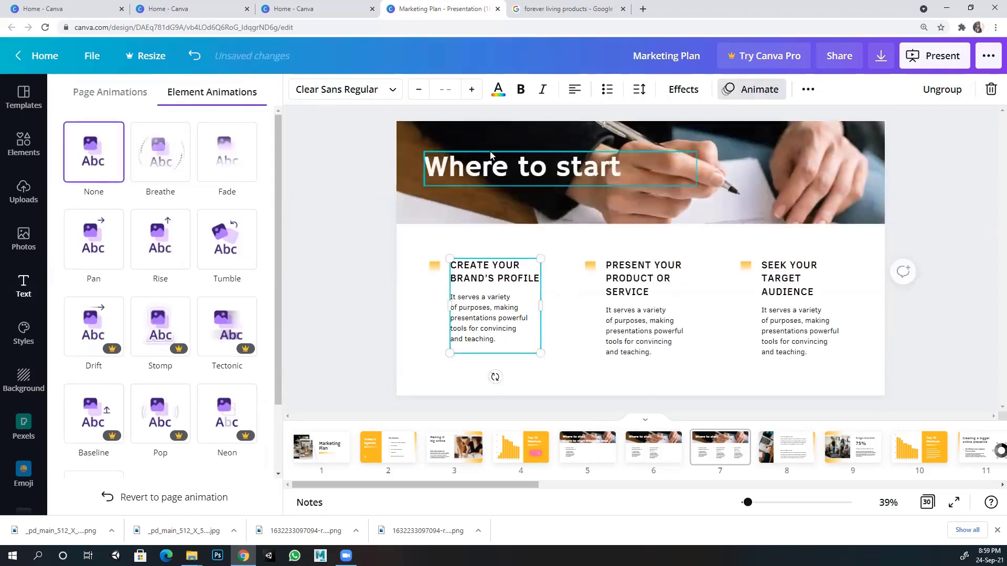
Step: Set the page animation of slide 7 to None
{"action": "left_click", "coordinate": [141, 94]}
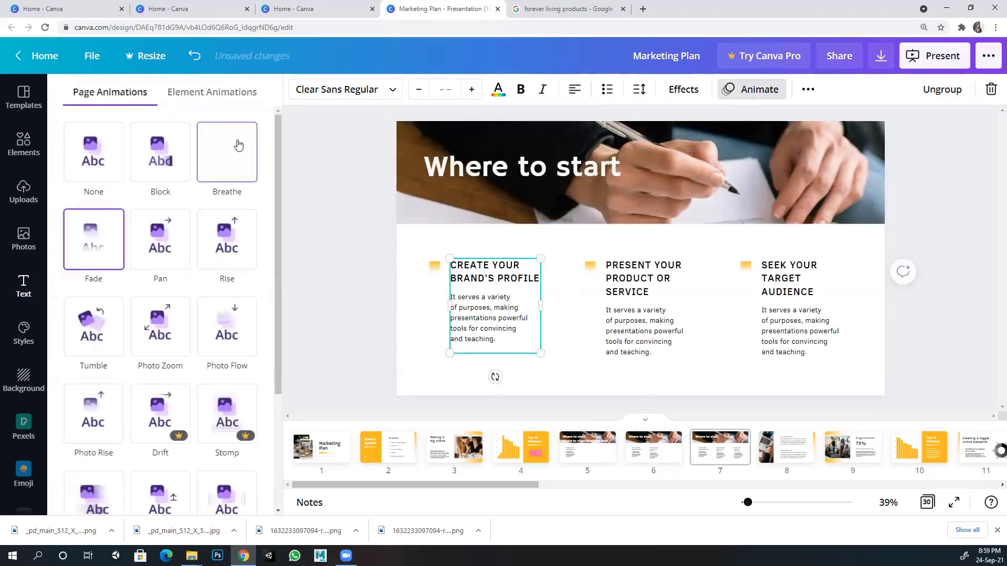
{"action": "left_click", "coordinate": [112, 158]}
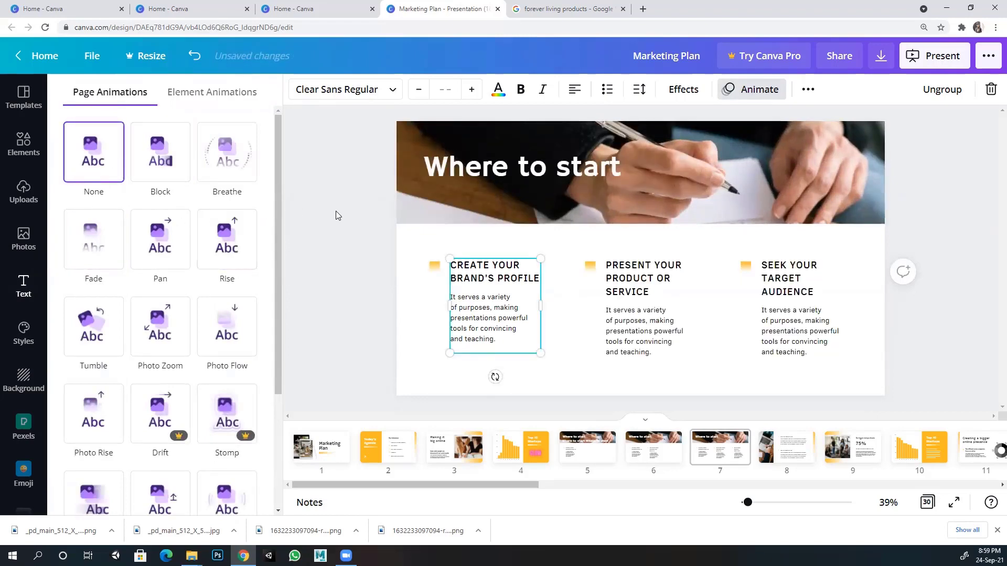
{"action": "key", "text": "Escape"}
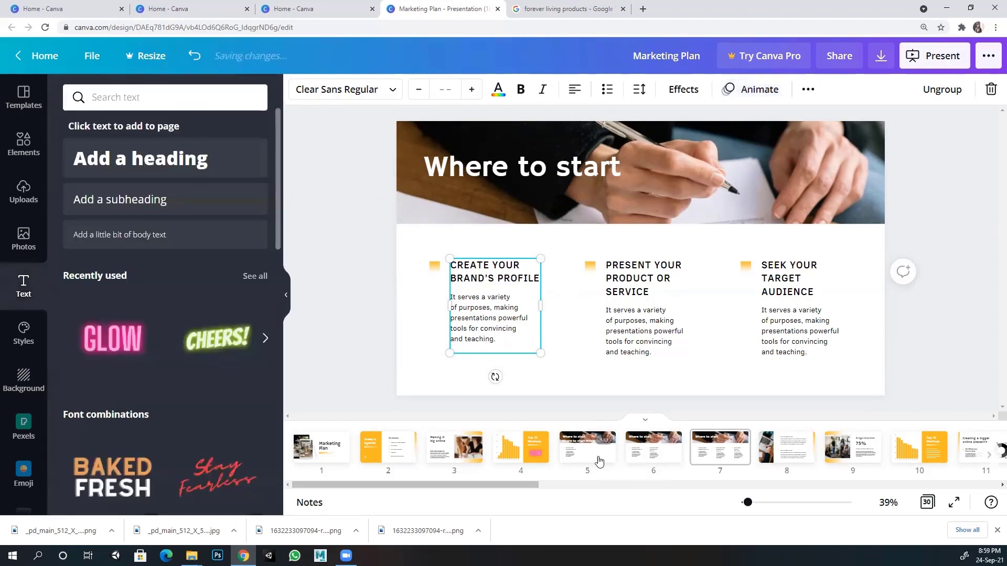
Step: Step through slides 5, 6 and 7 to review how the columns build up from one slide to the next
{"action": "left_click", "coordinate": [599, 461]}
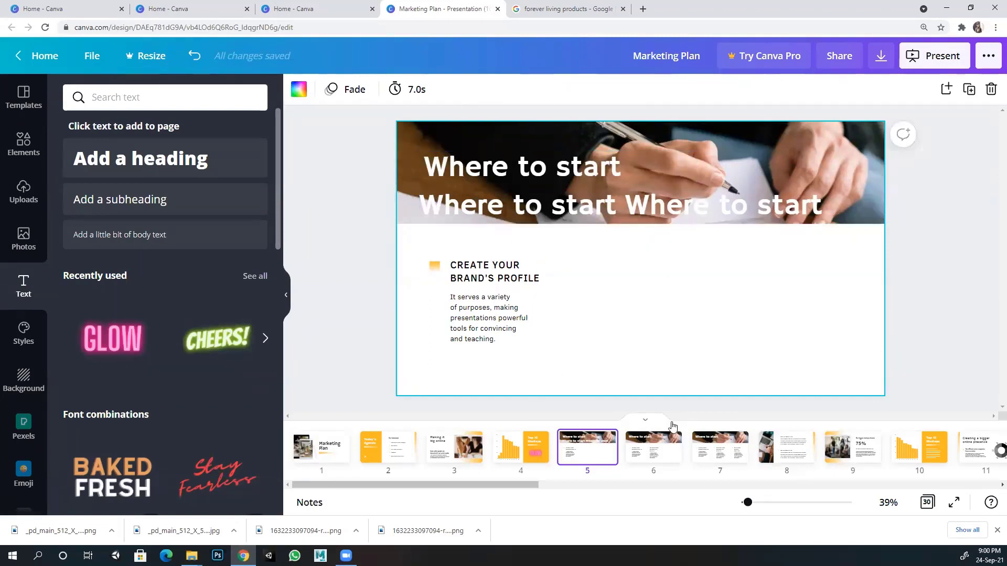
{"action": "left_click", "coordinate": [640, 458]}
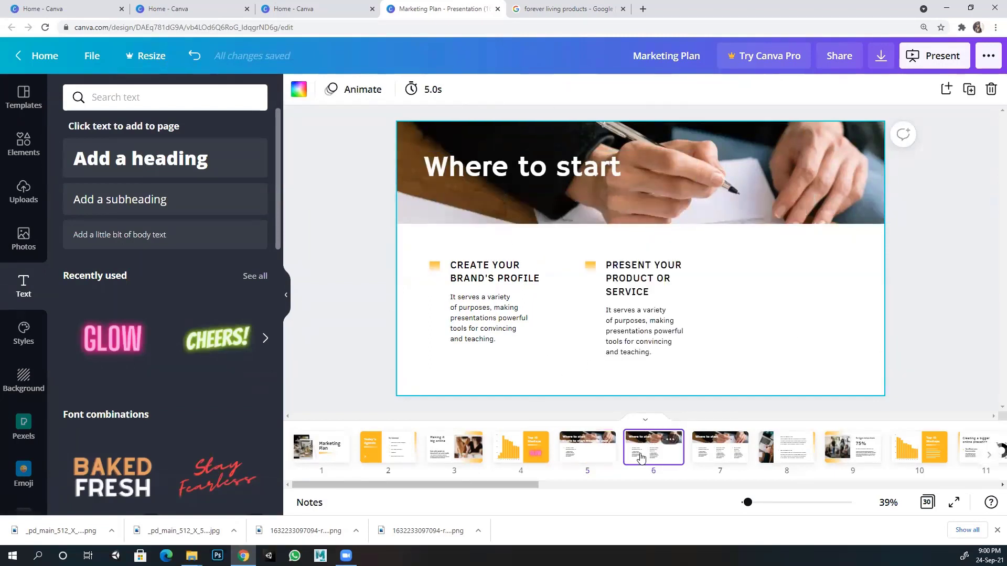
{"action": "left_click", "coordinate": [598, 458]}
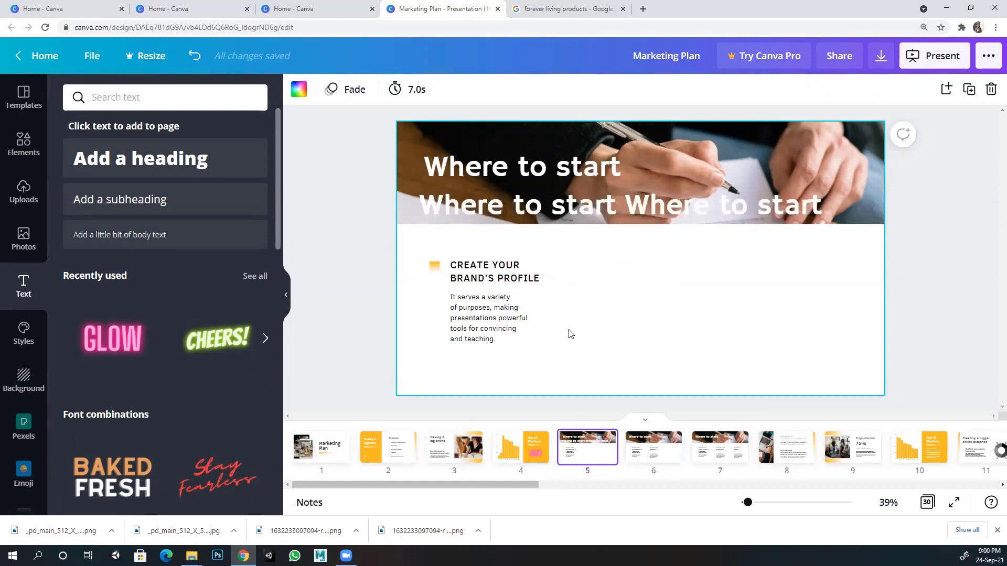
{"action": "left_click", "coordinate": [669, 462]}
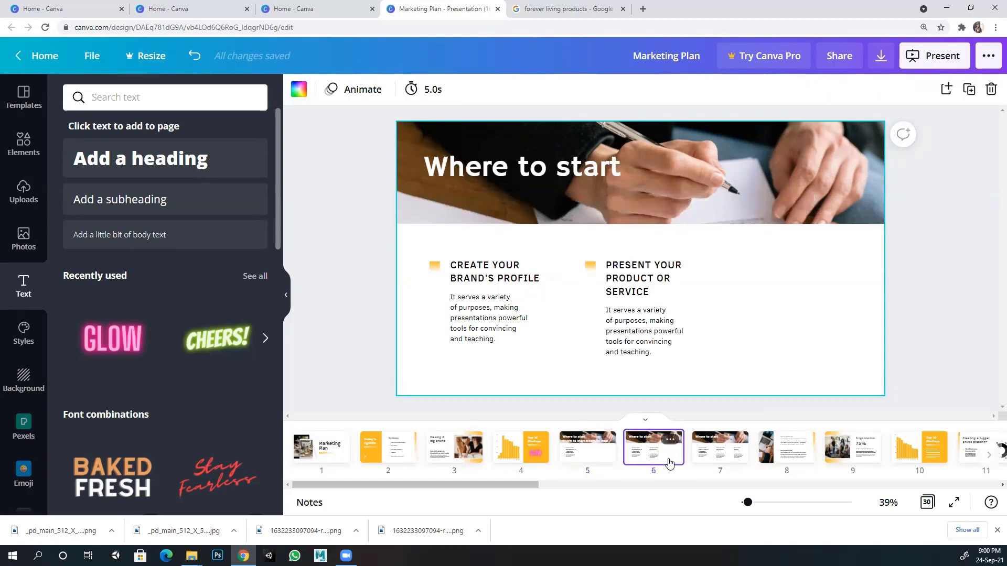
{"action": "left_click", "coordinate": [711, 438]}
Step: Delete the two duplicate "Where to start" titles on slide 5, and check the result against slides 6 and 7
{"action": "left_click", "coordinate": [568, 455]}
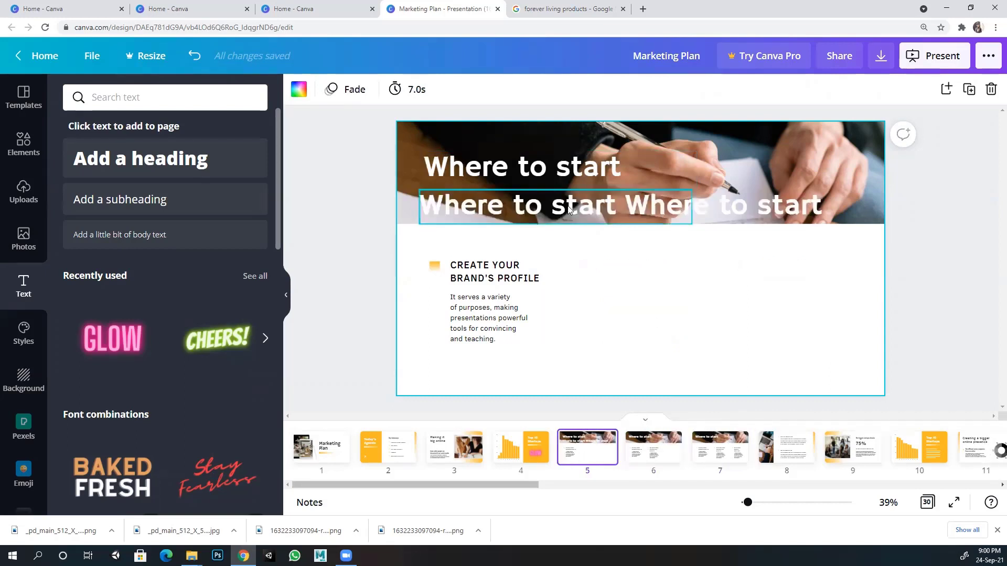
{"action": "left_click", "coordinate": [595, 217]}
{"action": "key", "text": "Delete"}
{"action": "left_click", "coordinate": [708, 218]}
{"action": "key", "text": "Delete"}
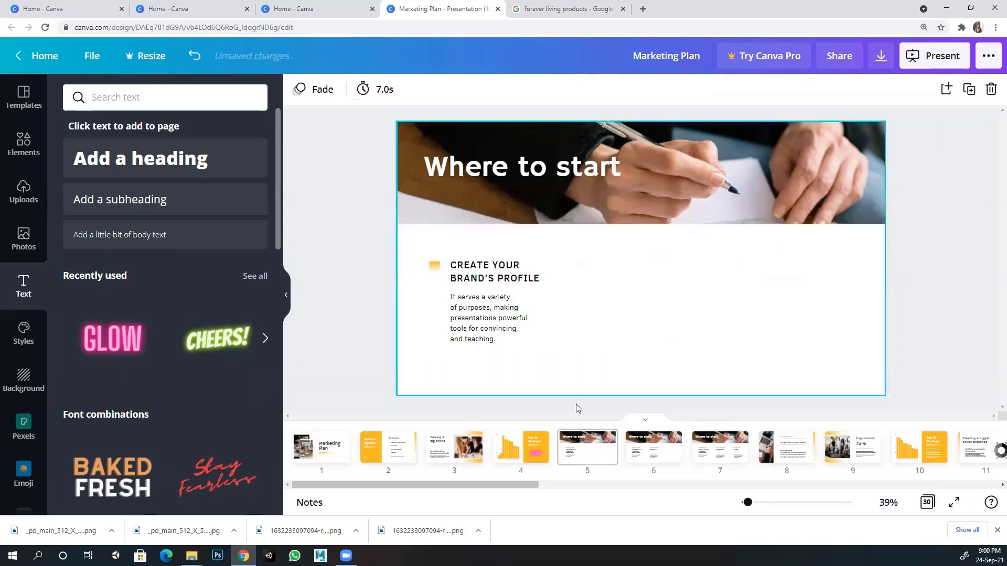
{"action": "left_click", "coordinate": [650, 455]}
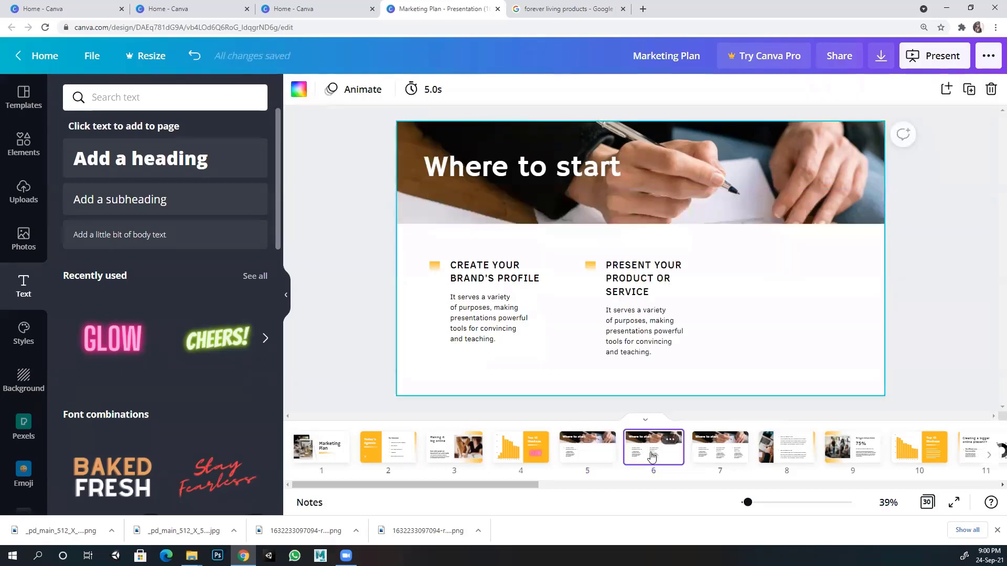
{"action": "left_click", "coordinate": [728, 455]}
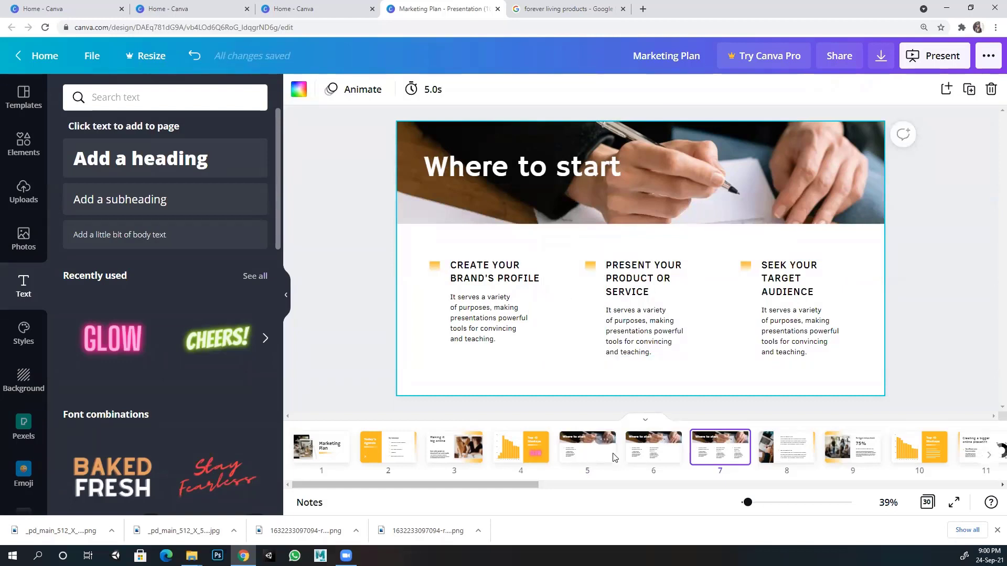
Step: On slide 6, apply the Block text animation to the PRESENT YOUR PRODUCT OR SERVICE text group
{"action": "left_click", "coordinate": [589, 457]}
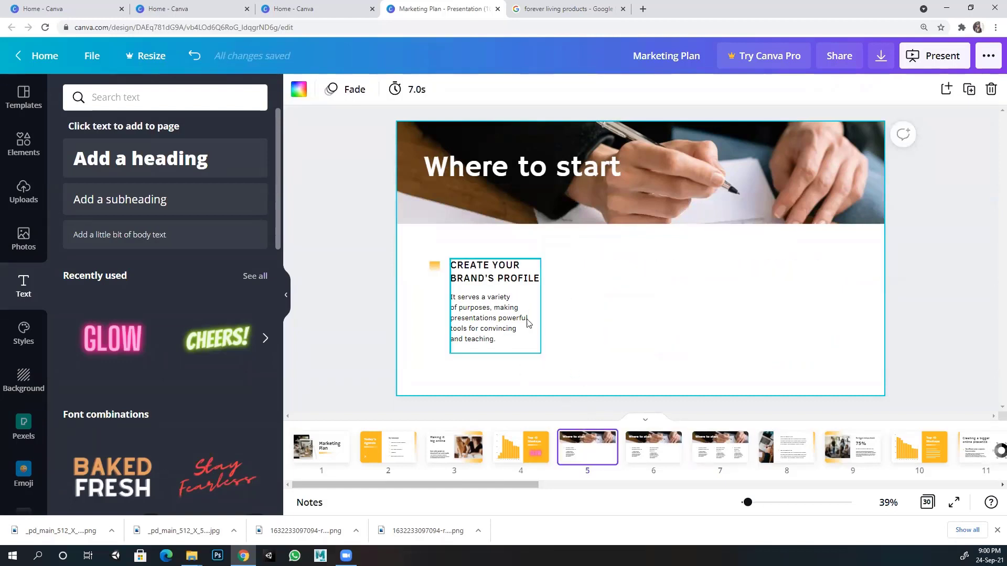
{"action": "left_click", "coordinate": [635, 455]}
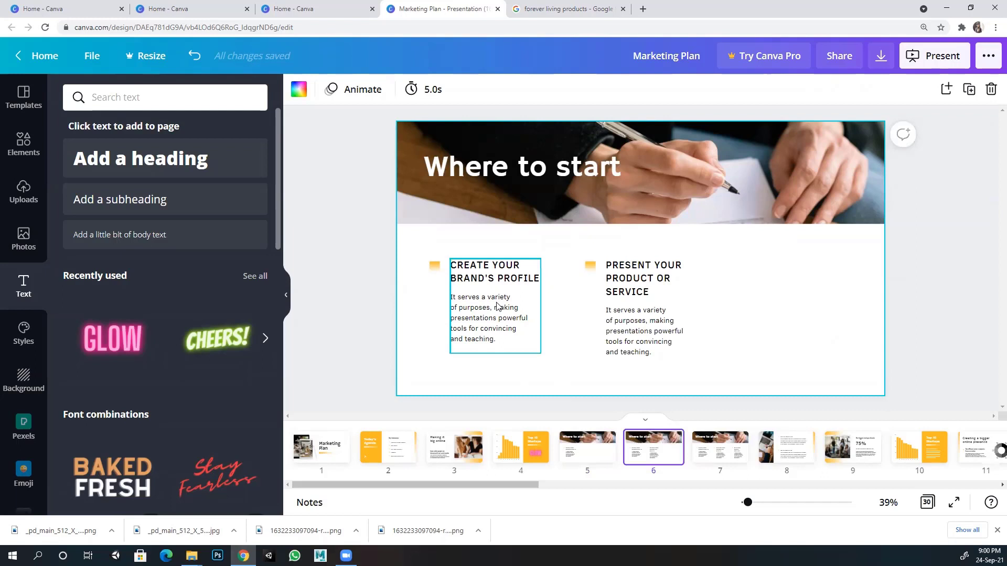
{"action": "left_click", "coordinate": [633, 299]}
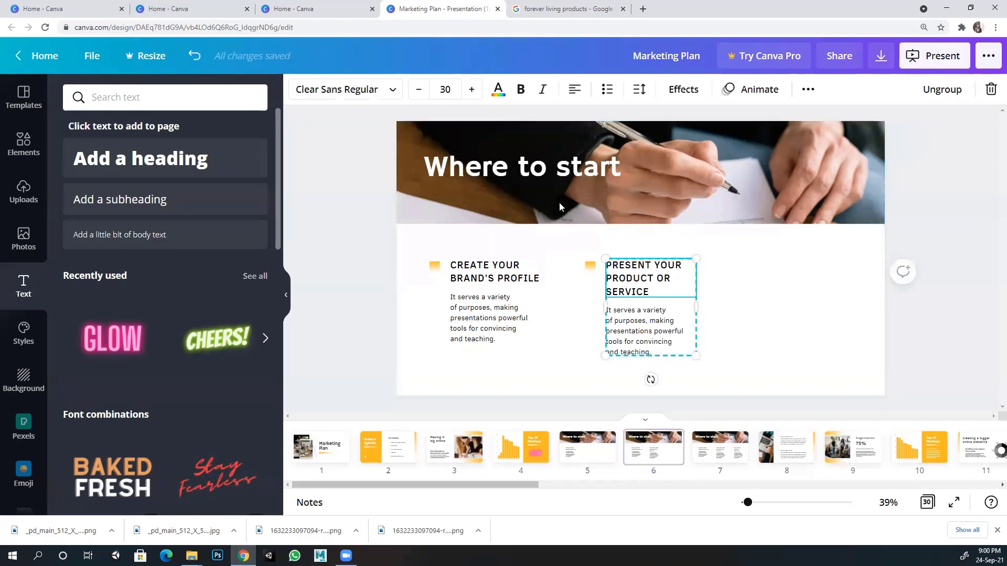
{"action": "left_click", "coordinate": [760, 89]}
{"action": "left_click", "coordinate": [153, 159]}
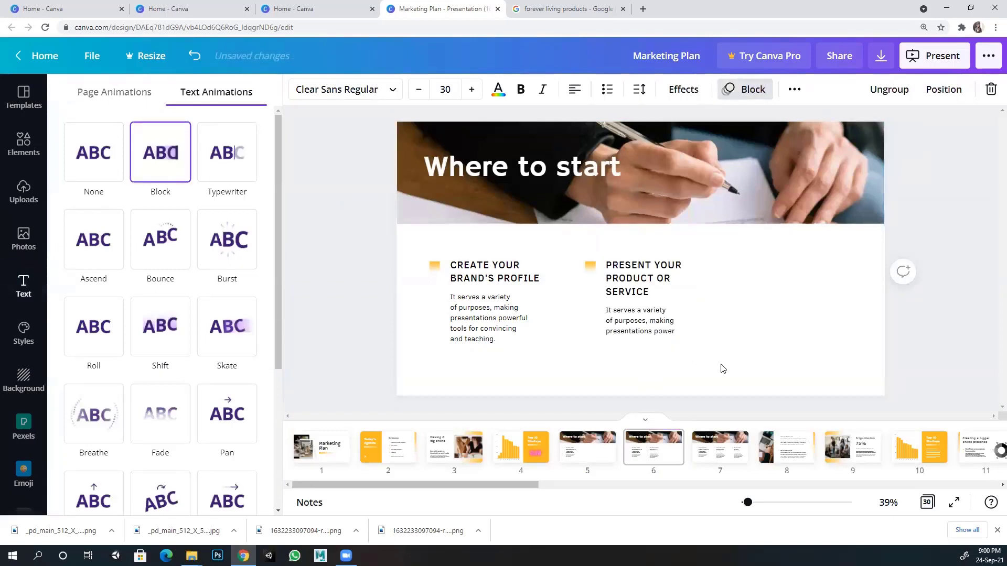
Step: Go back and forth between slides 5, 6 and 7 to compare the columns and review the third column's text on slide 7
{"action": "left_click", "coordinate": [720, 451]}
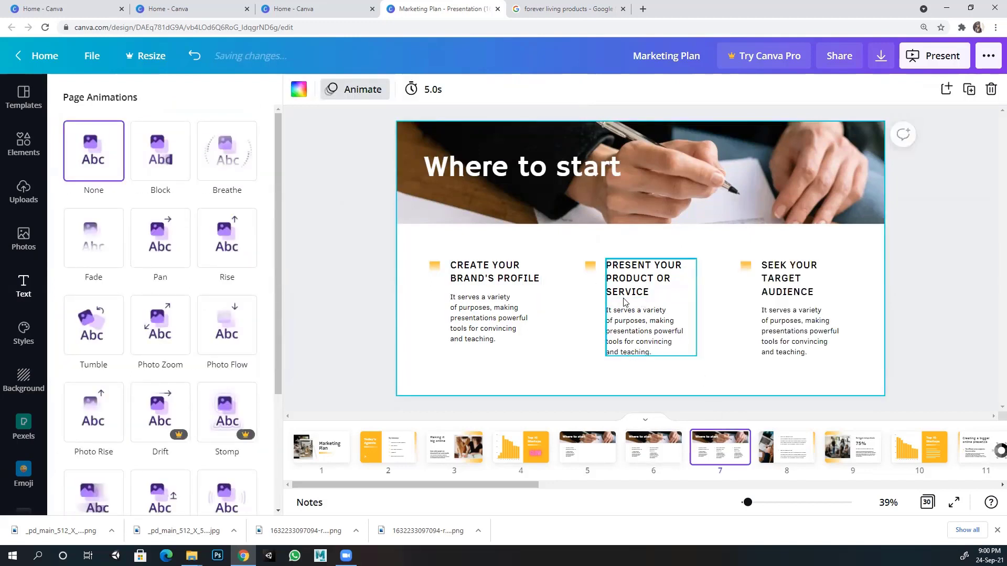
{"action": "left_click", "coordinate": [789, 300]}
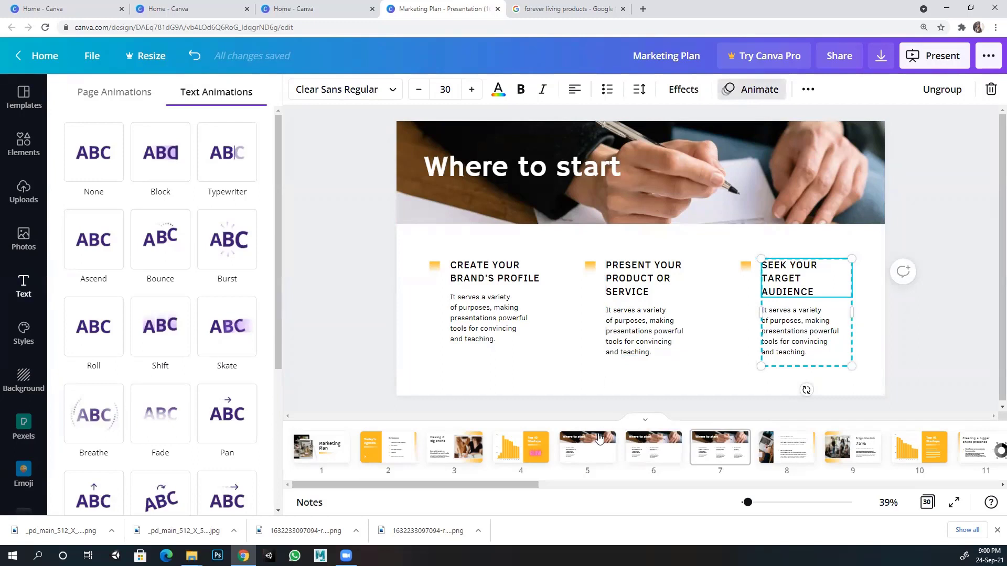
{"action": "left_click", "coordinate": [588, 455]}
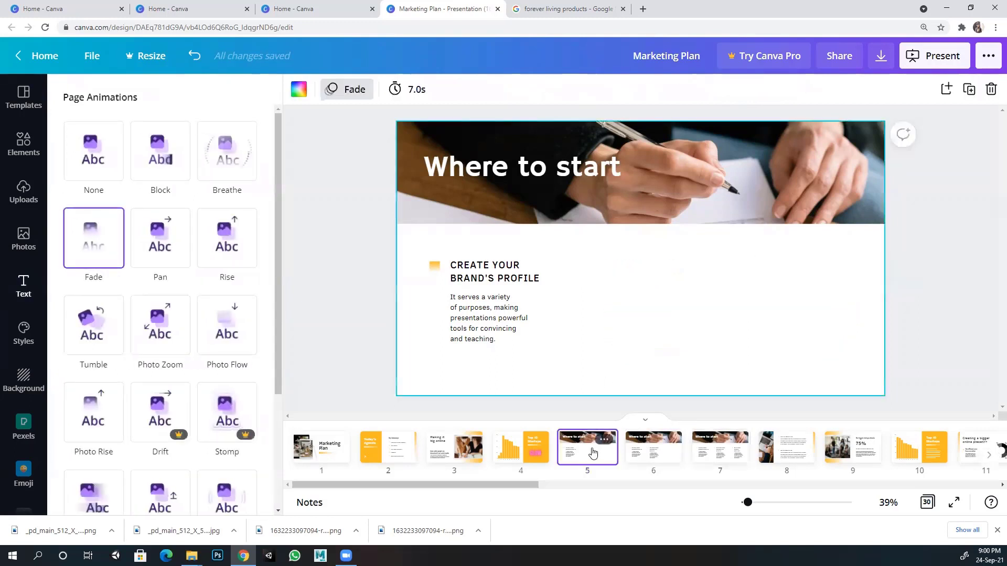
{"action": "left_click", "coordinate": [646, 461]}
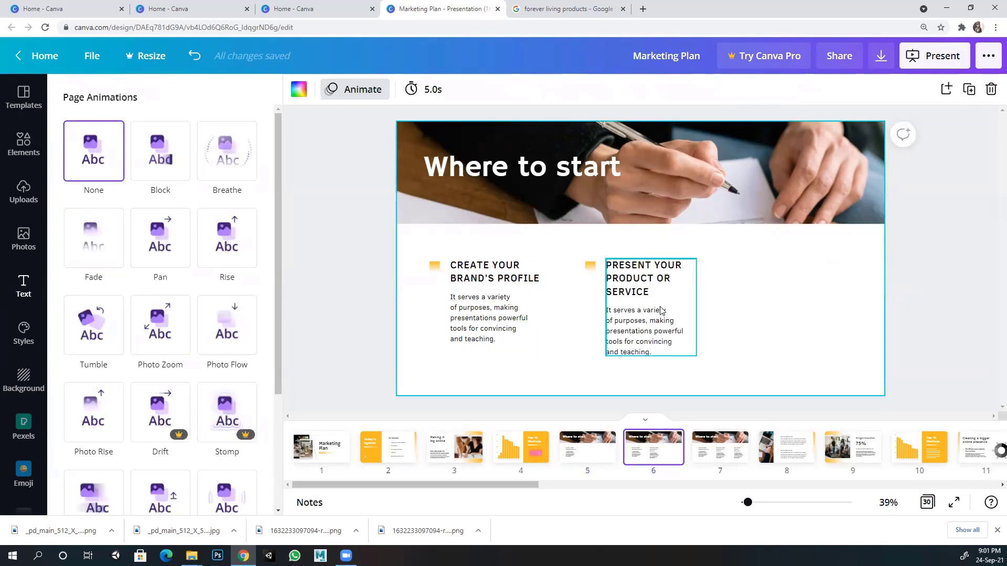
{"action": "left_click", "coordinate": [716, 450]}
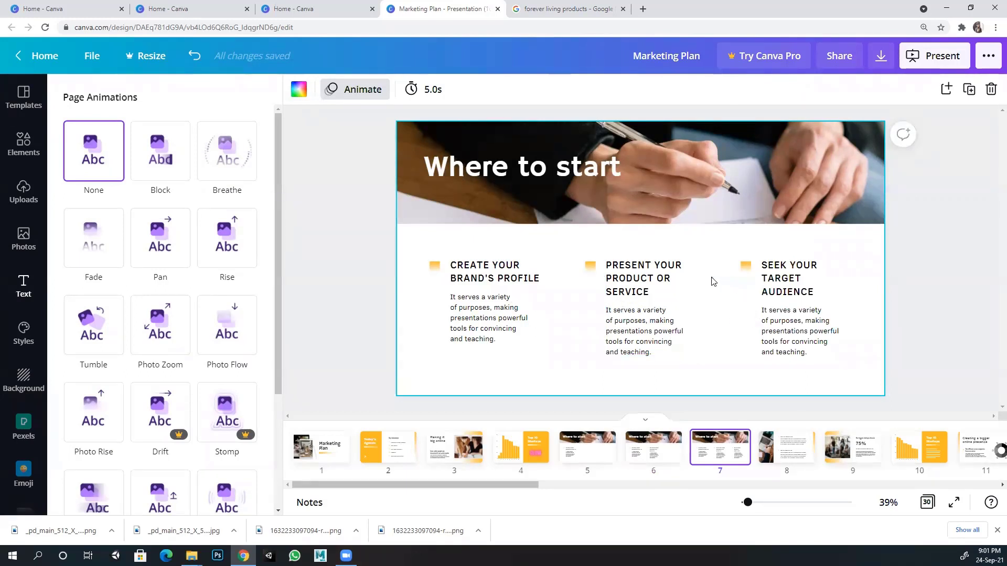
{"action": "left_click", "coordinate": [488, 272]}
{"action": "left_click", "coordinate": [569, 452]}
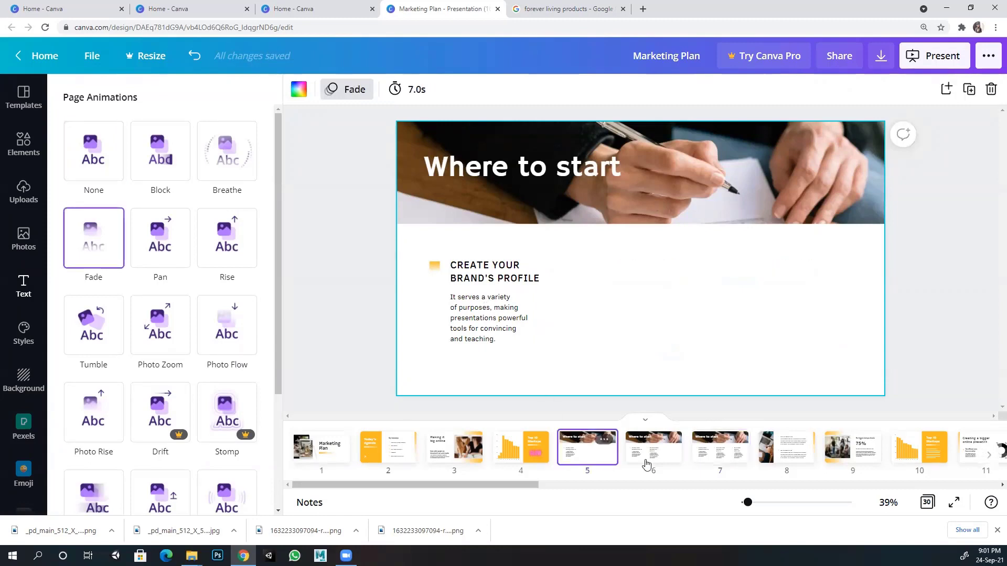
{"action": "left_click", "coordinate": [648, 461]}
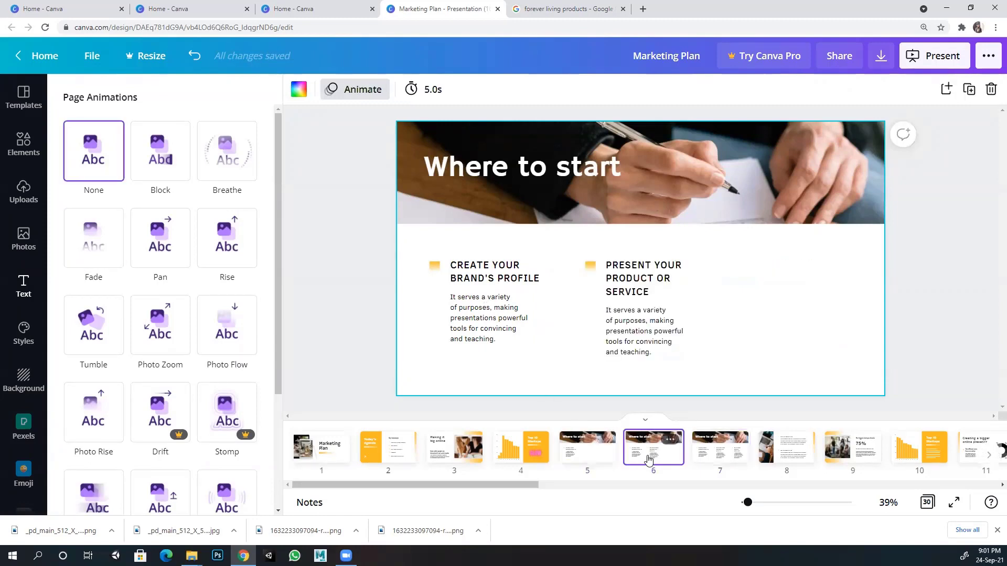
{"action": "left_click", "coordinate": [703, 455]}
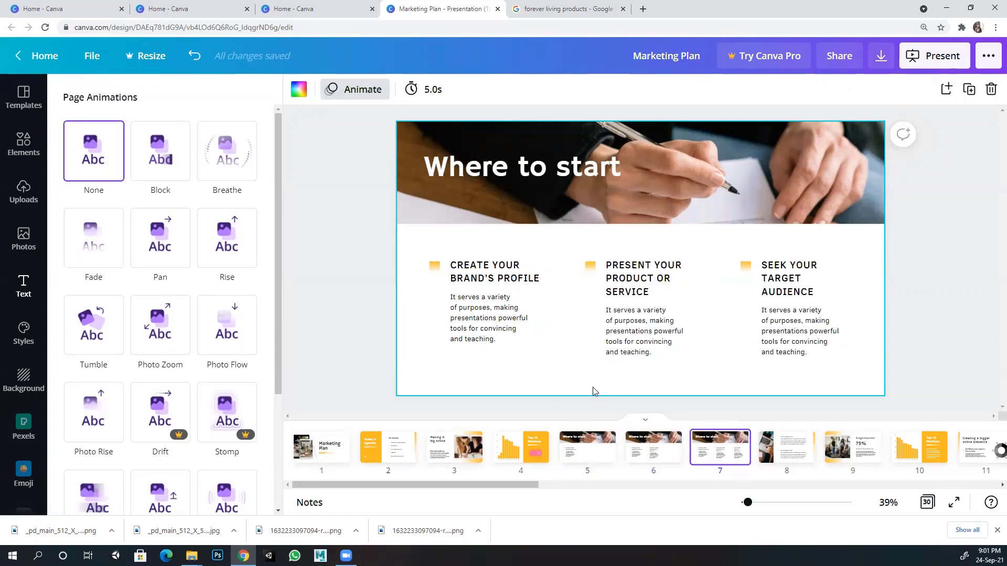
{"action": "left_click", "coordinate": [652, 461]}
{"action": "left_click", "coordinate": [717, 463]}
{"action": "left_click", "coordinate": [456, 362]}
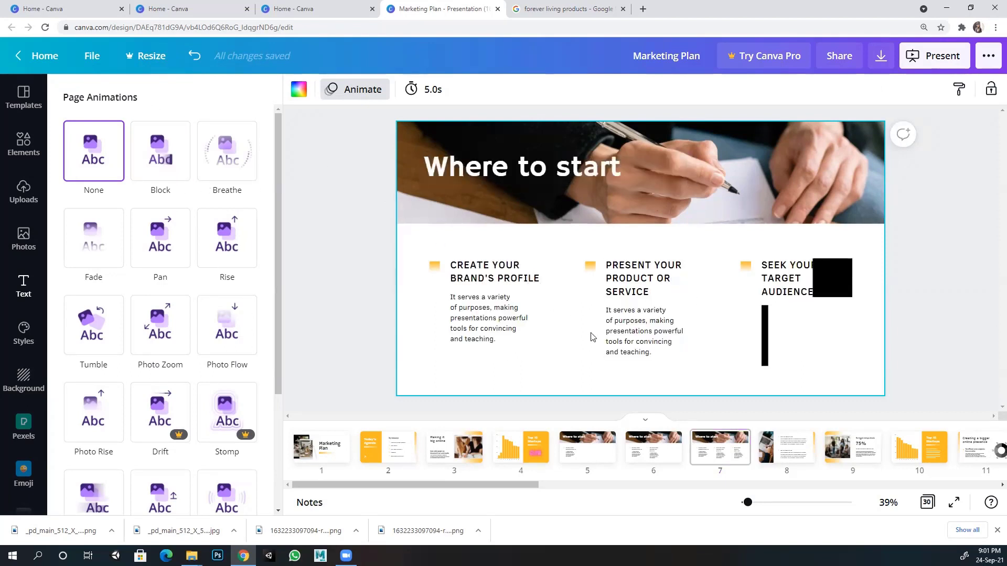
{"action": "left_click", "coordinate": [957, 237]}
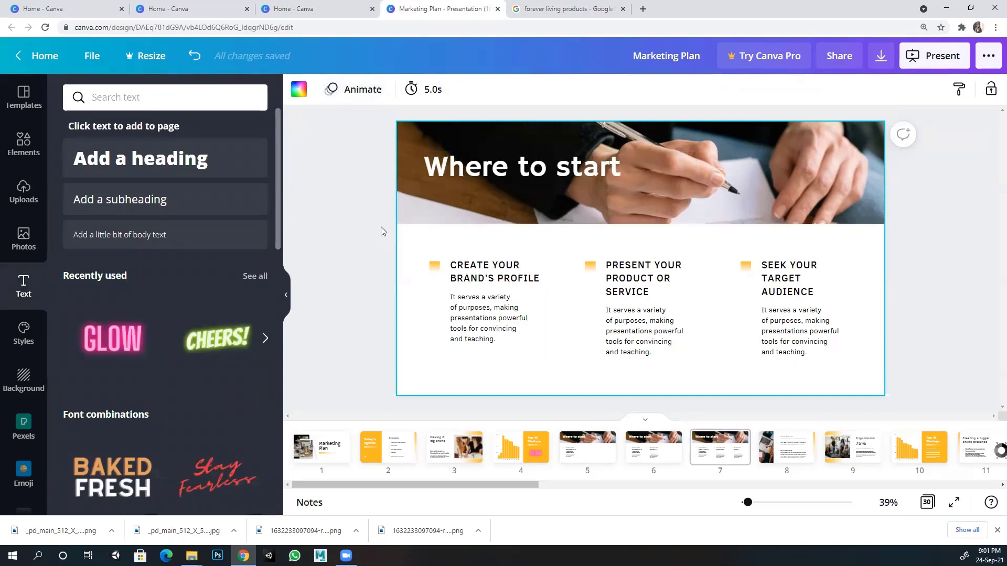
Step: With slide 7's header photo selected, open the photo library and clear the food search to view the suggested photos
{"action": "left_click", "coordinate": [433, 207]}
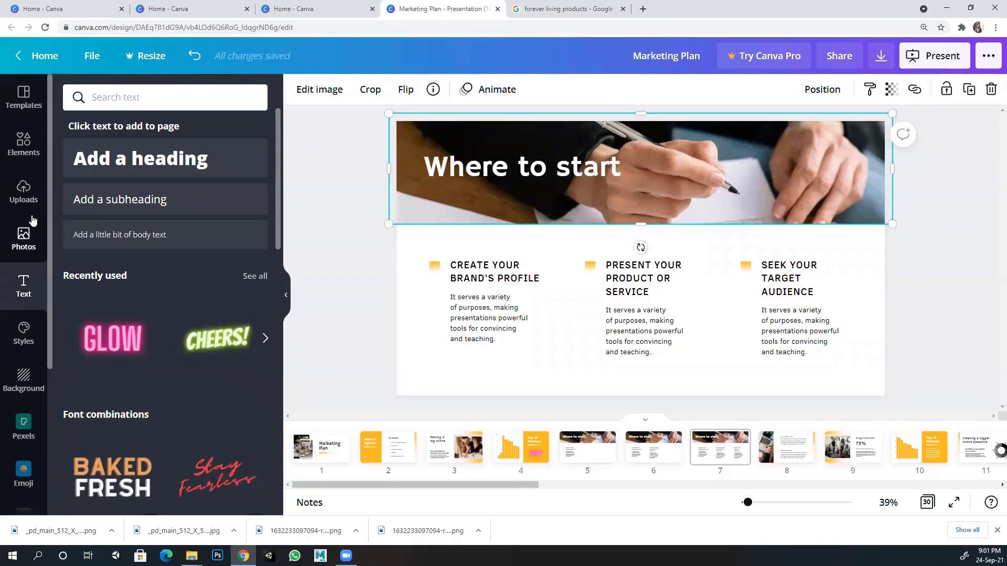
{"action": "left_click", "coordinate": [33, 252]}
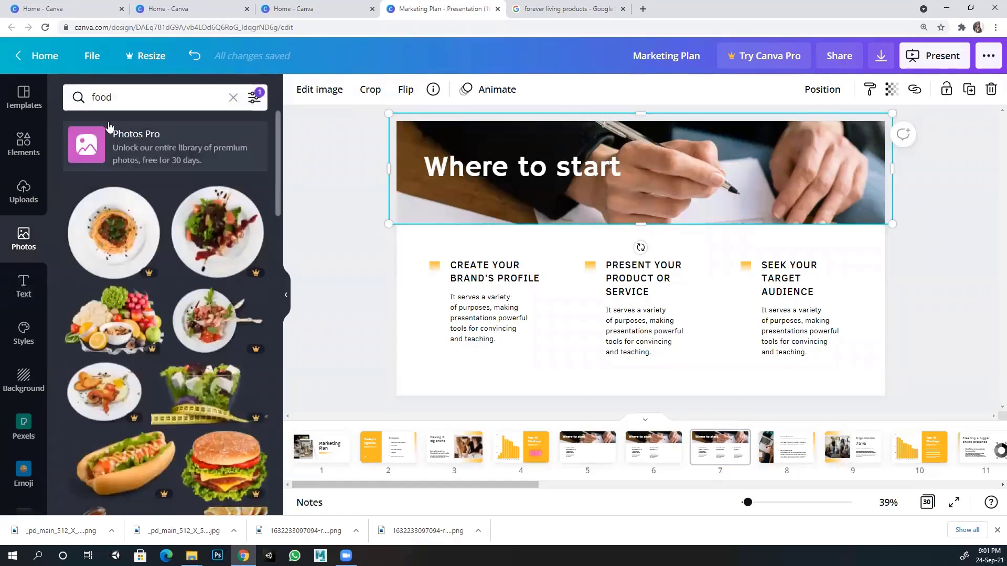
{"action": "left_click", "coordinate": [232, 98]}
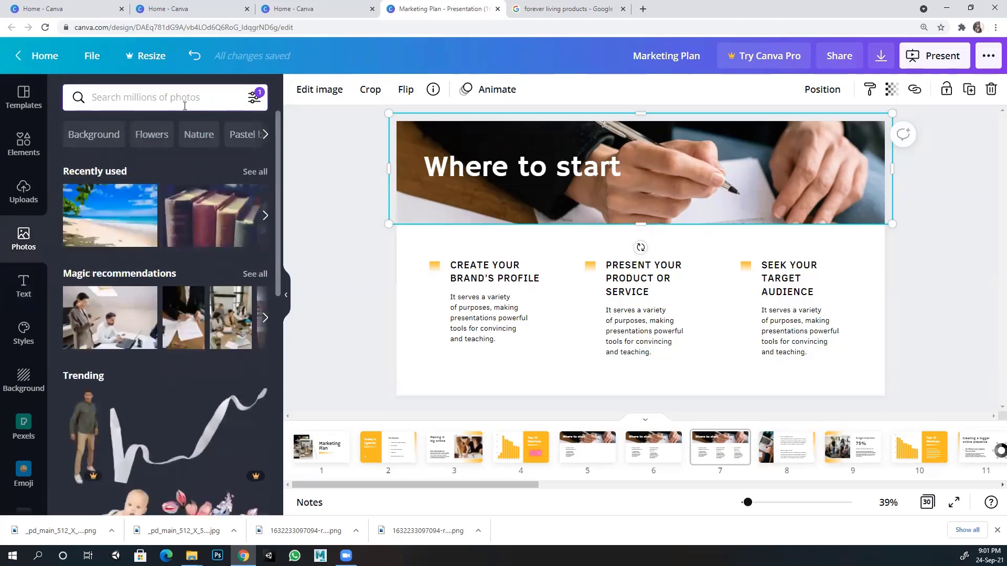
{"action": "left_click", "coordinate": [184, 106]}
{"action": "left_click", "coordinate": [362, 279]}
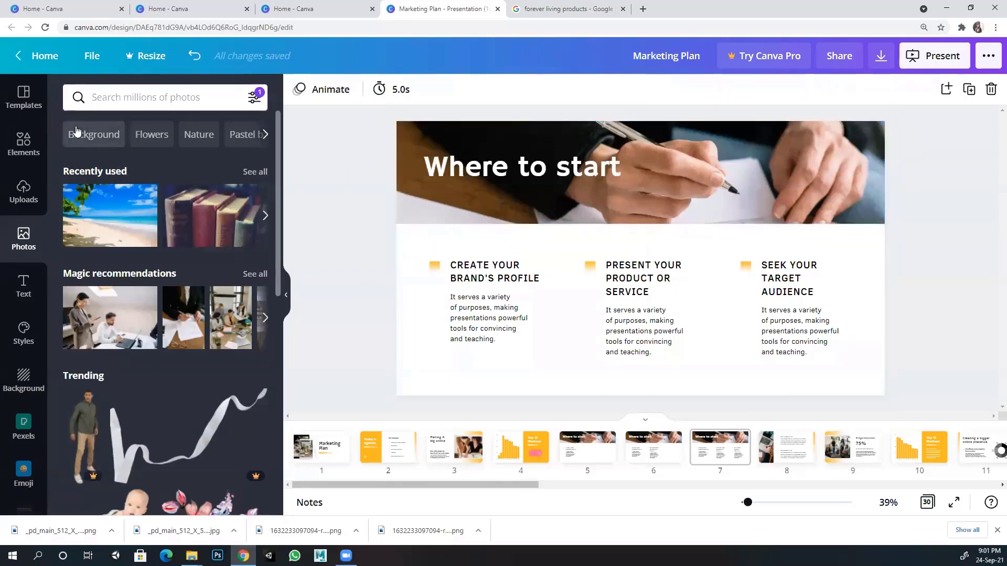
Step: Return from the current marketing template to the template library and look through its presentation categories
{"action": "left_click", "coordinate": [27, 102]}
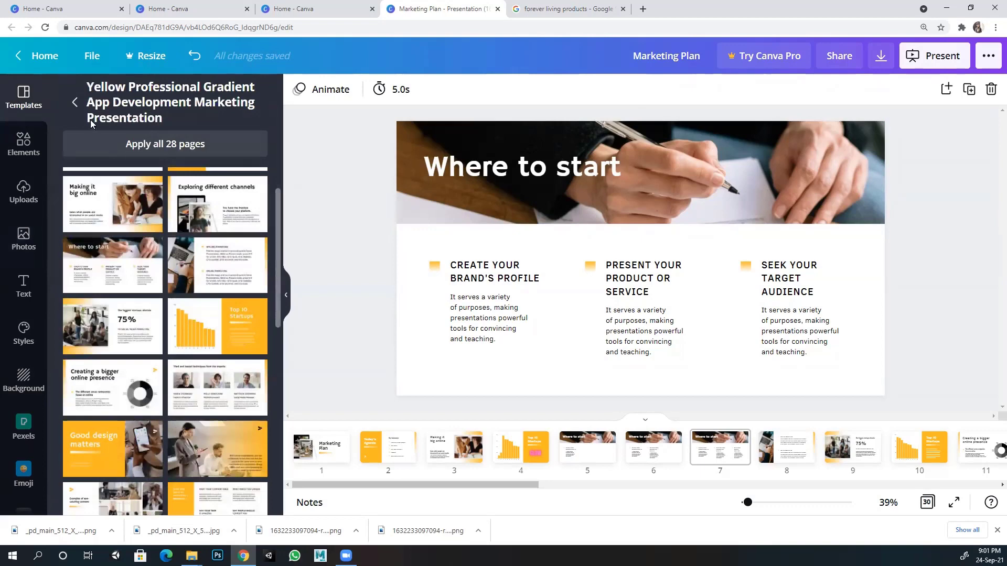
{"action": "left_click", "coordinate": [74, 99]}
{"action": "scroll", "coordinate": [159, 308], "scroll_direction": "down", "scroll_amount": 2}
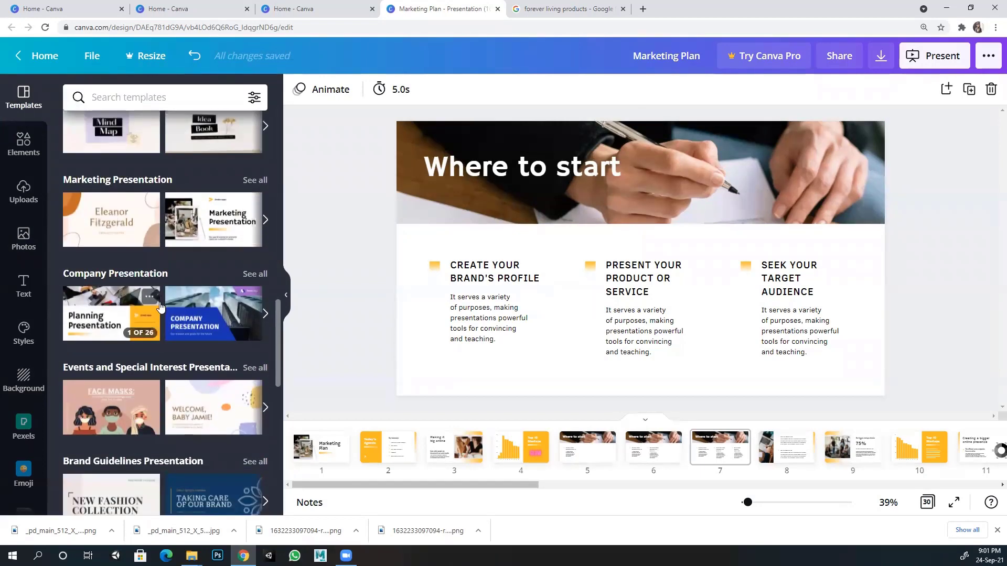
{"action": "scroll", "coordinate": [160, 310], "scroll_direction": "down", "scroll_amount": 1}
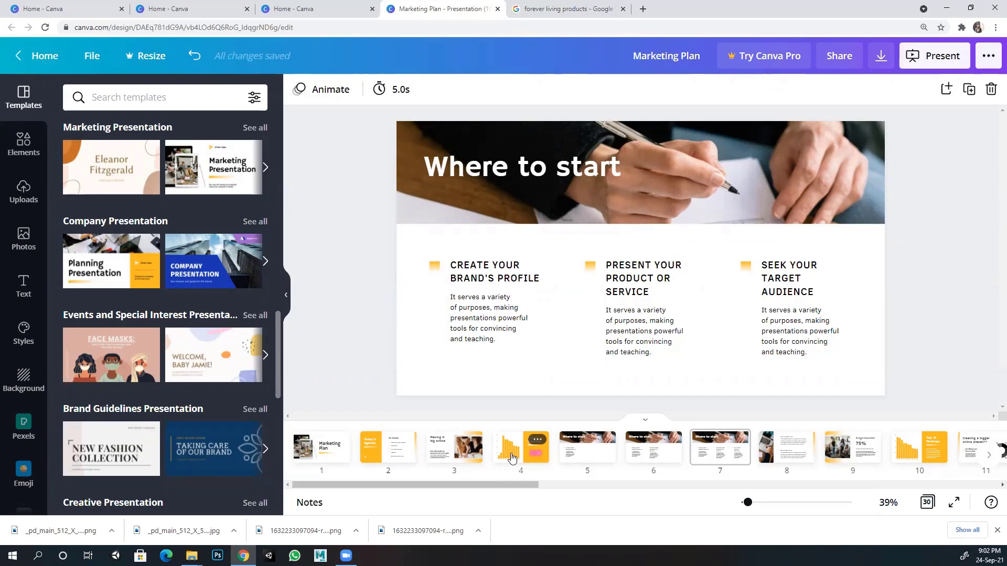
Step: Add a heading text box to slide 5 and look through the fonts available for it
{"action": "left_click", "coordinate": [579, 454]}
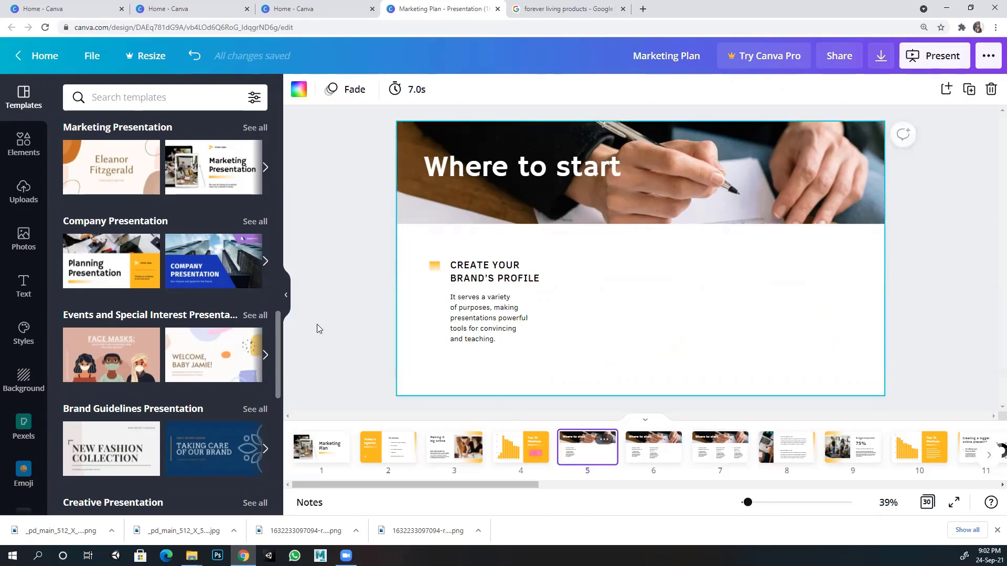
{"action": "left_click", "coordinate": [30, 292]}
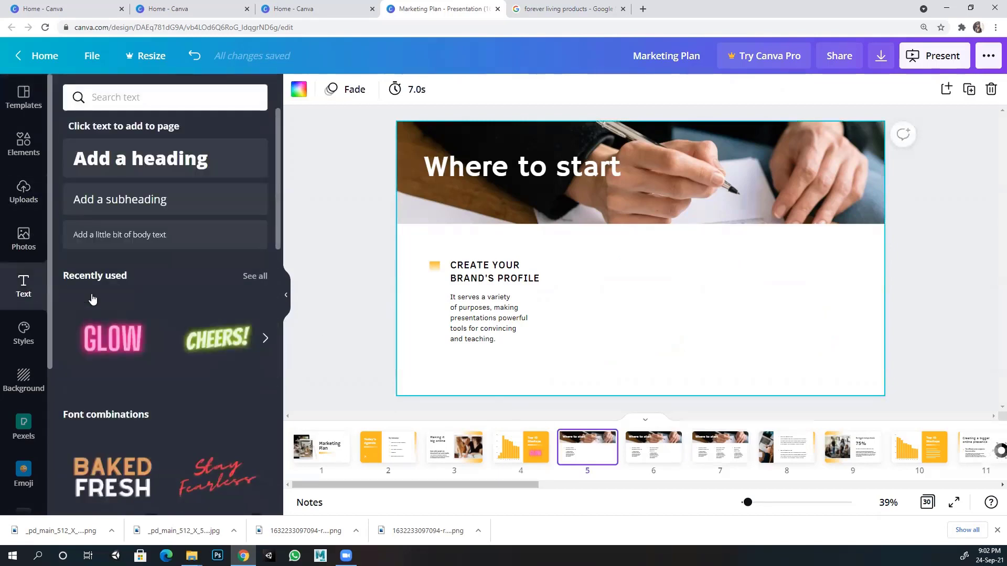
{"action": "left_click", "coordinate": [128, 167]}
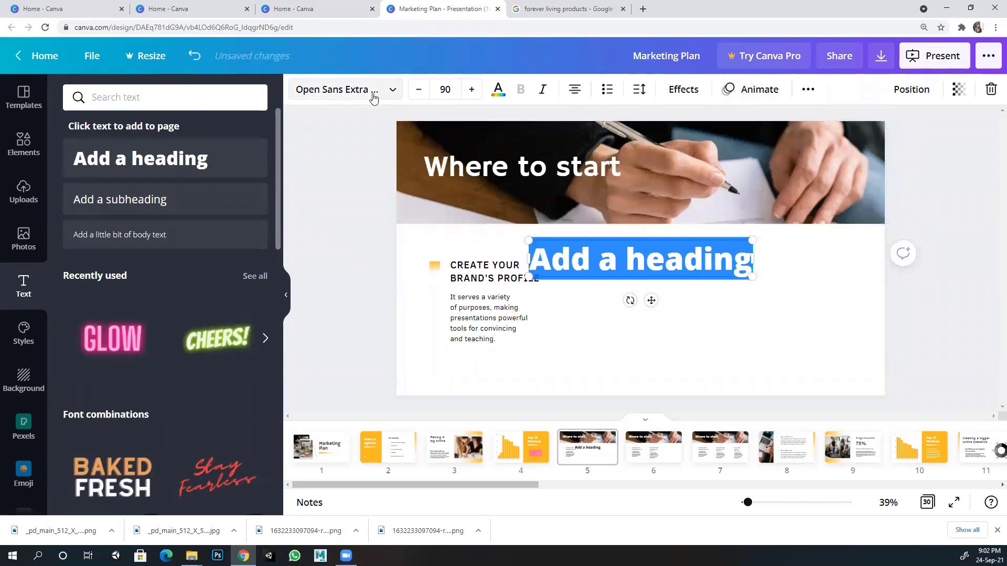
{"action": "left_click", "coordinate": [344, 90]}
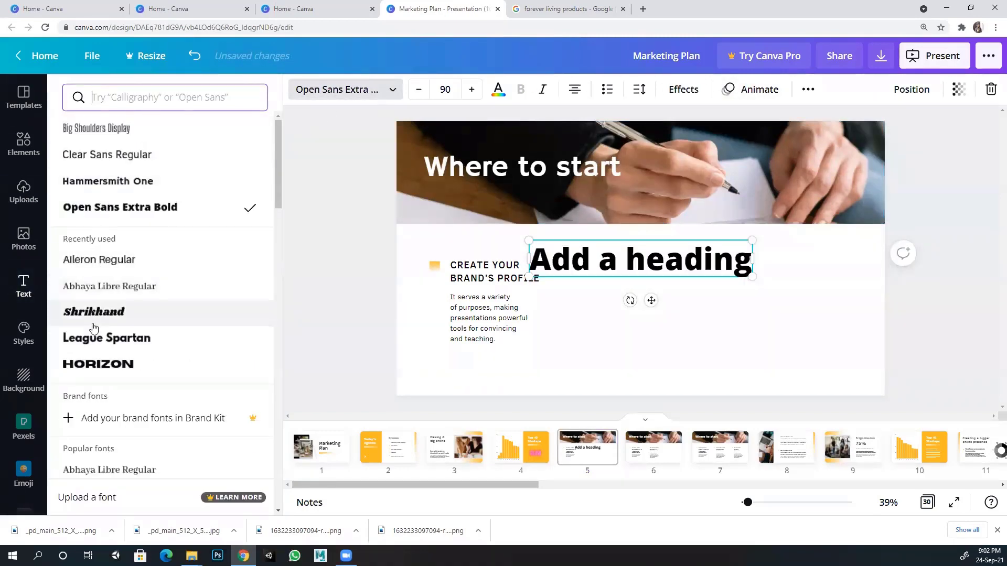
{"action": "scroll", "coordinate": [102, 396], "scroll_direction": "down", "scroll_amount": 3}
{"action": "scroll", "coordinate": [103, 396], "scroll_direction": "down", "scroll_amount": 4}
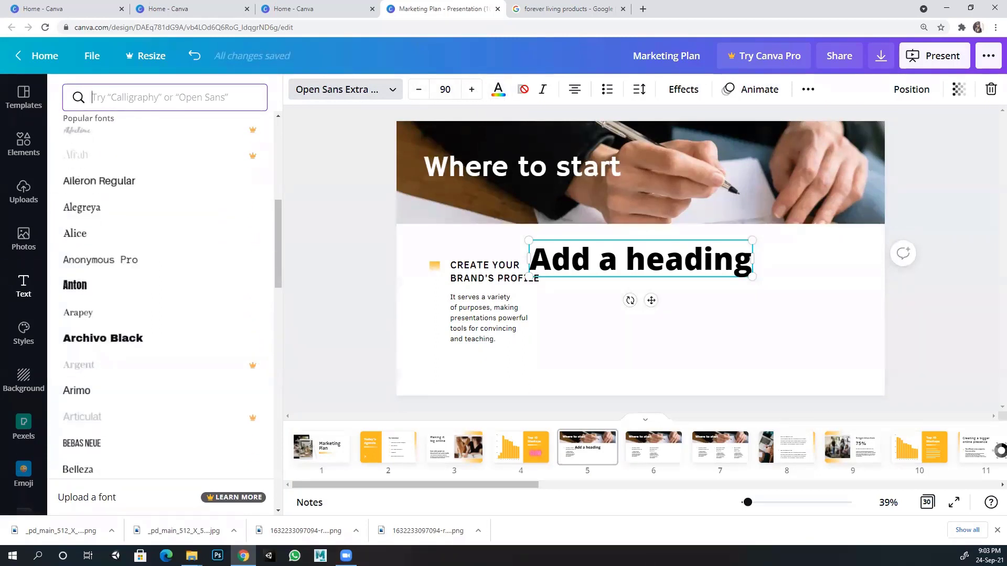
Step: Align the new heading on slide 5 to the right and set its line spacing to about 1.85
{"action": "left_click", "coordinate": [575, 93]}
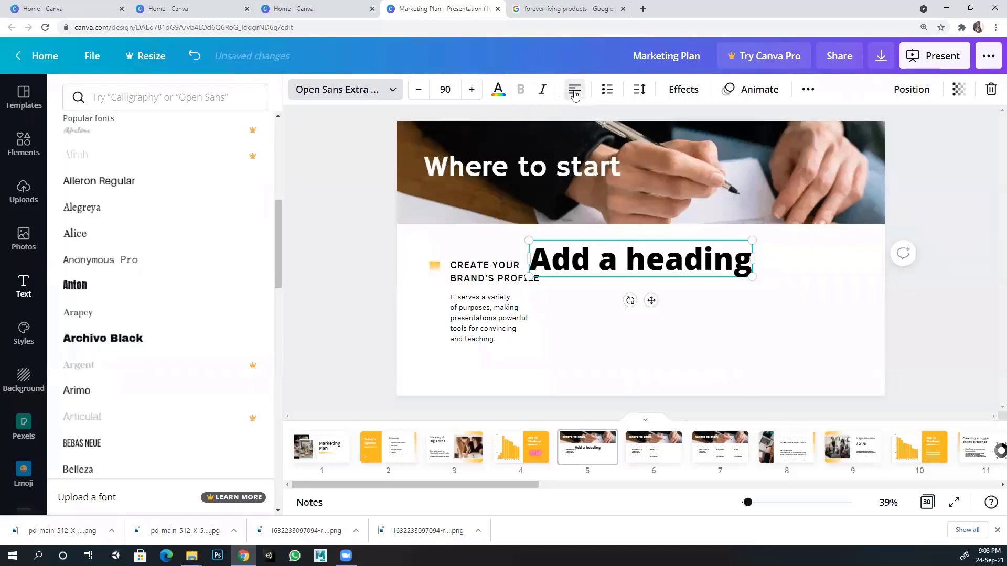
{"action": "left_click", "coordinate": [575, 94]}
{"action": "left_click", "coordinate": [575, 93]}
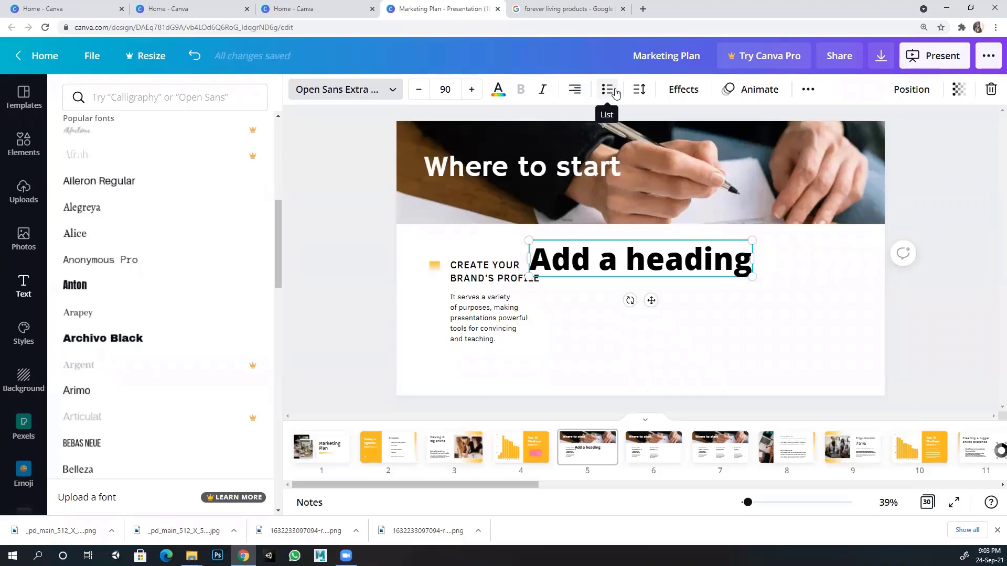
{"action": "left_click", "coordinate": [639, 89]}
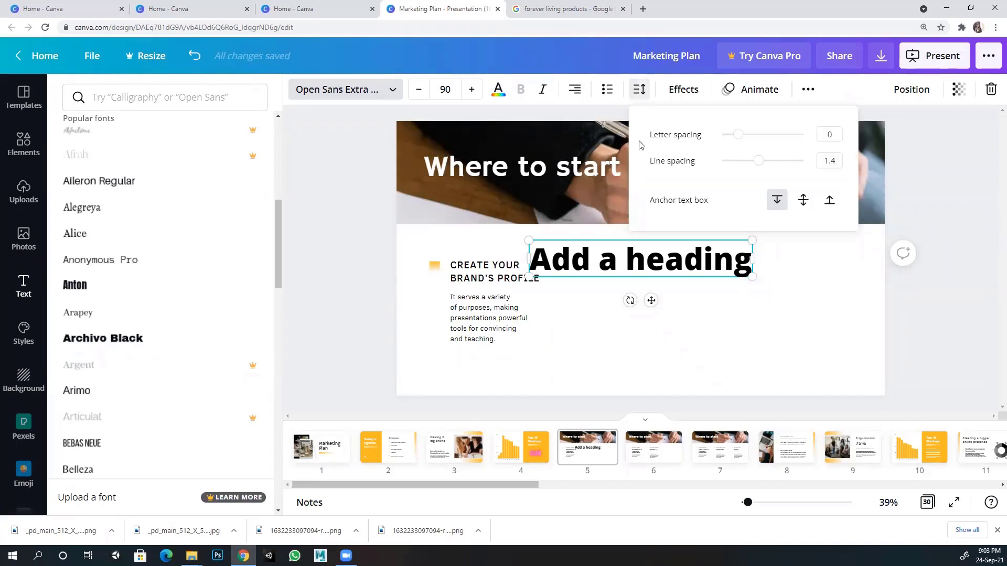
{"action": "left_click_drag", "start_coordinate": [737, 136], "coordinate": [777, 160]}
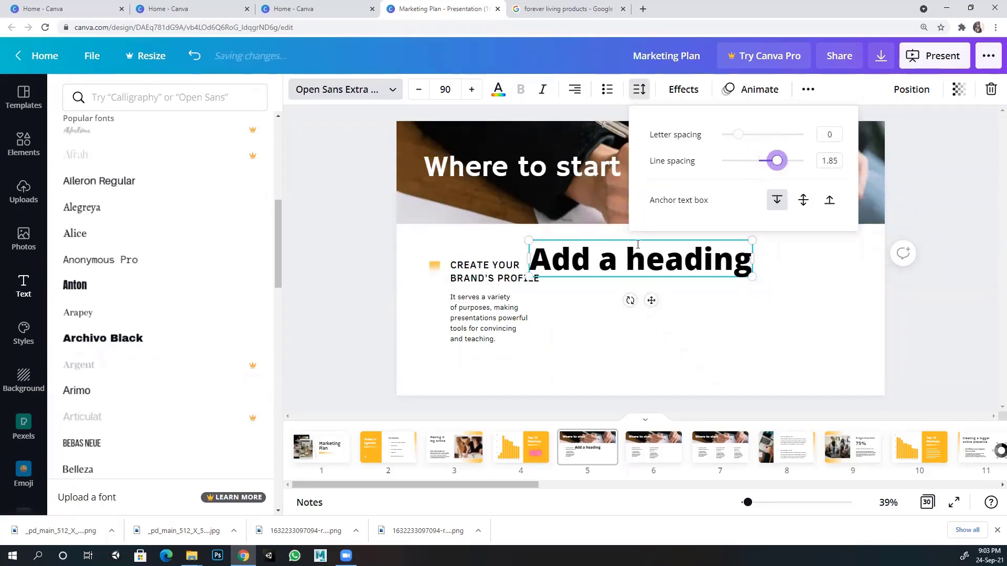
Step: Break the heading onto a second line before its last letter and insert cvbxcvbxcv there as sample text
{"action": "left_click", "coordinate": [732, 255]}
{"action": "key", "text": "Return"}
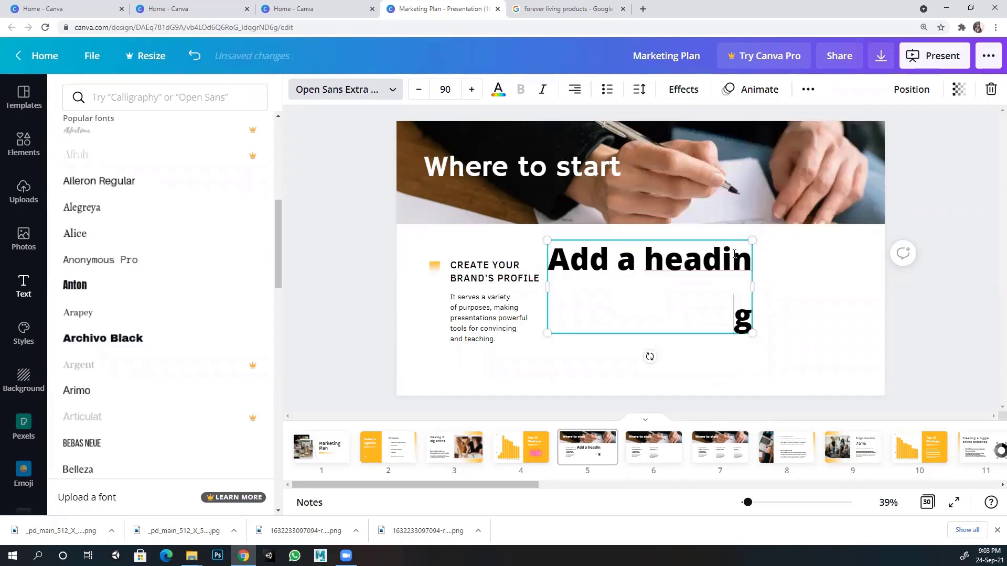
{"action": "type", "text": "cvbxcvbxcv"}
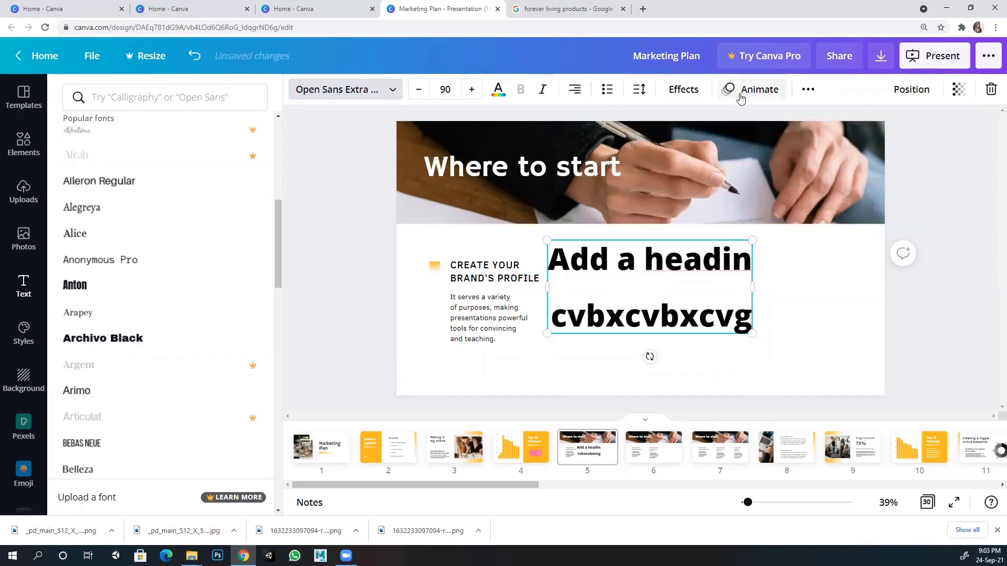
Step: Increase the line spacing of the two-line heading on slide 5 to about 1.96
{"action": "left_click", "coordinate": [807, 89]}
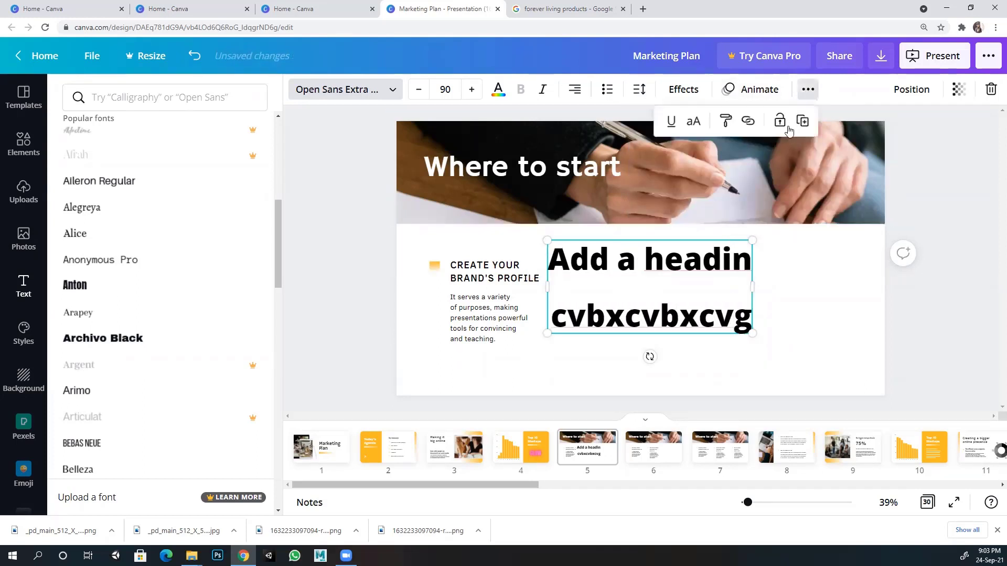
{"action": "left_click", "coordinate": [638, 93]}
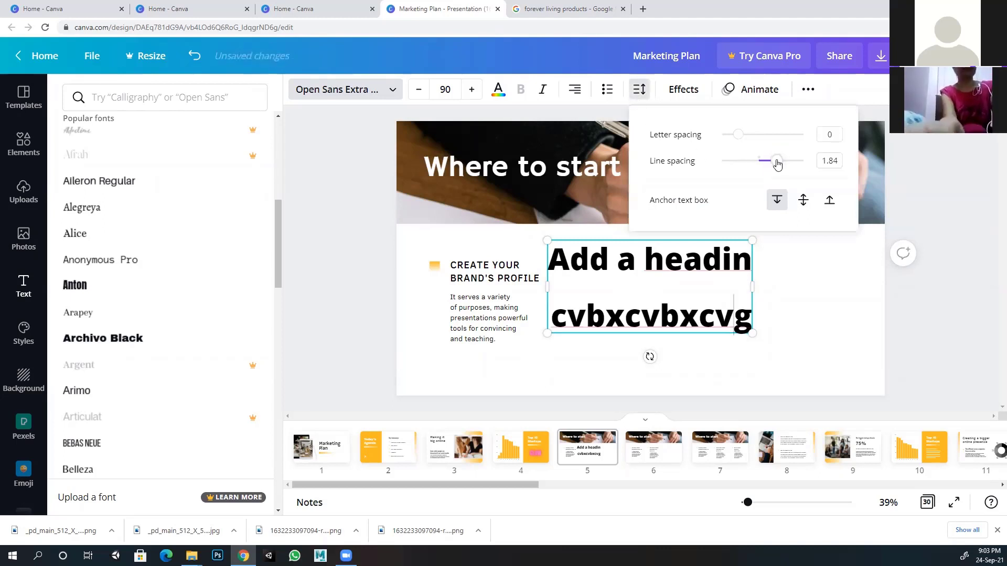
{"action": "mouse_move", "coordinate": [777, 165]}
{"action": "left_mouse_down"}
{"action": "mouse_move", "coordinate": [760, 162]}
{"action": "mouse_move", "coordinate": [796, 161]}
{"action": "mouse_move", "coordinate": [745, 165]}
{"action": "mouse_move", "coordinate": [782, 166]}
{"action": "left_mouse_up"}
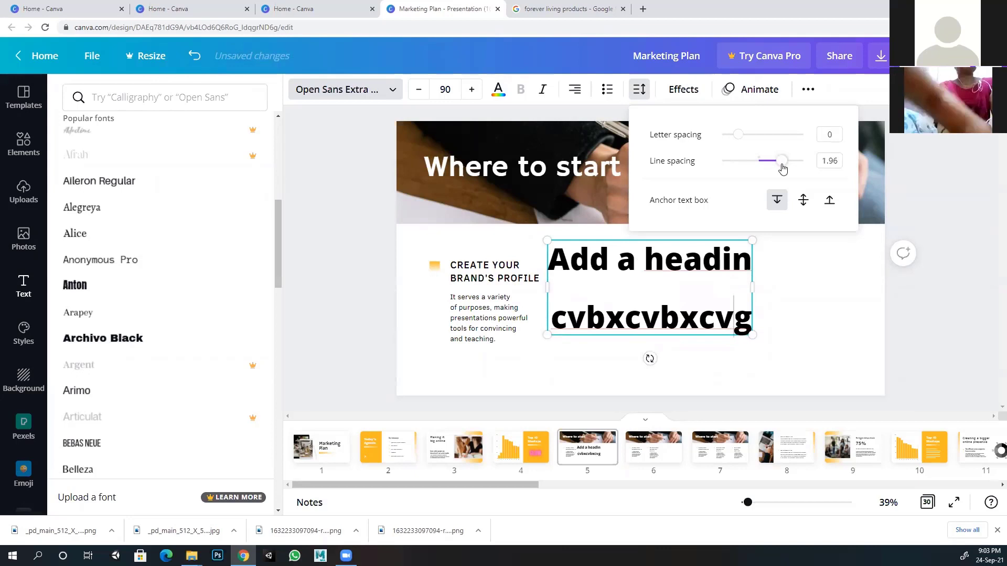
Step: Apply the Shadow effect and the Curve shape to the two-line heading on slide 5
{"action": "left_click", "coordinate": [692, 86]}
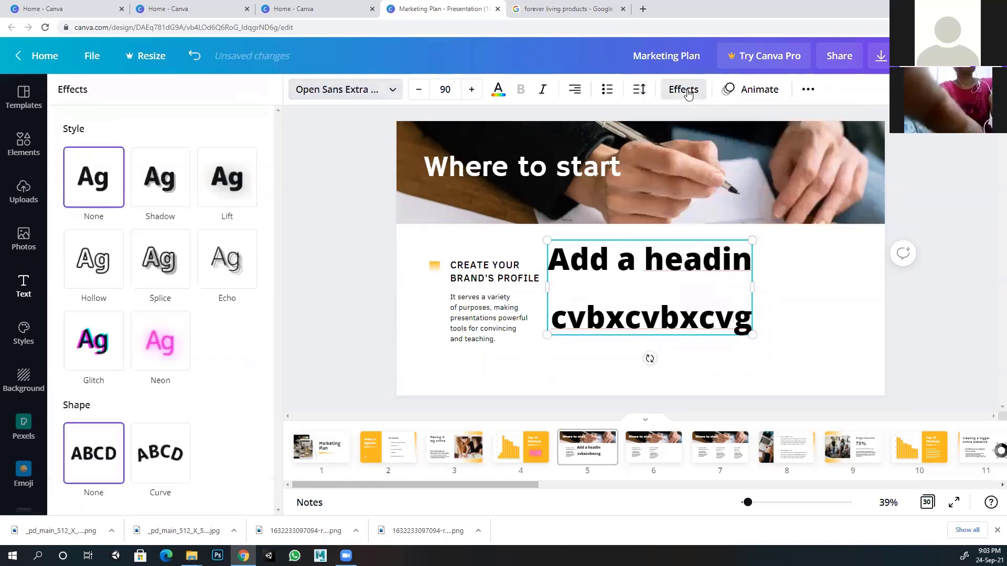
{"action": "left_click", "coordinate": [159, 195]}
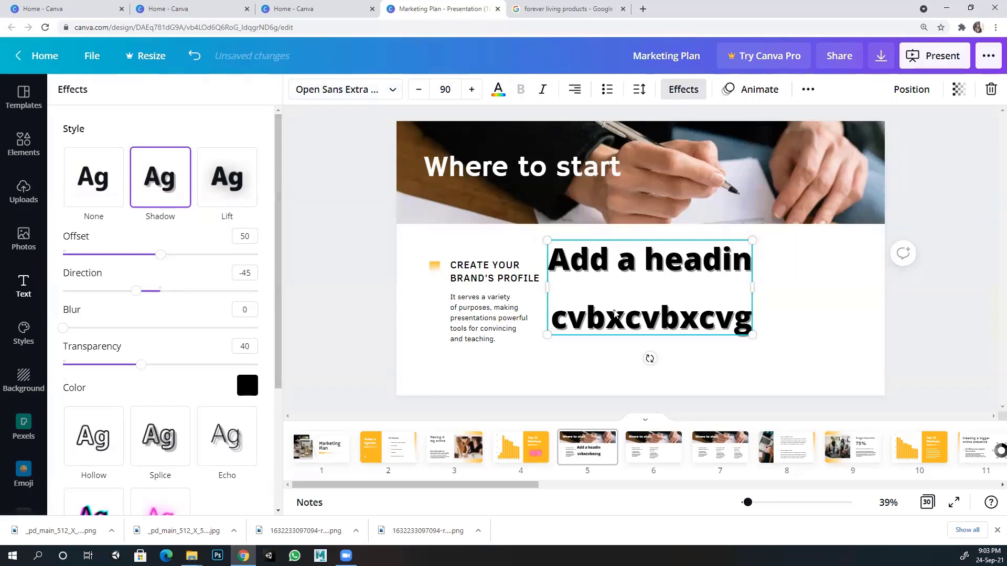
{"action": "scroll", "coordinate": [138, 342], "scroll_direction": "down", "scroll_amount": 4}
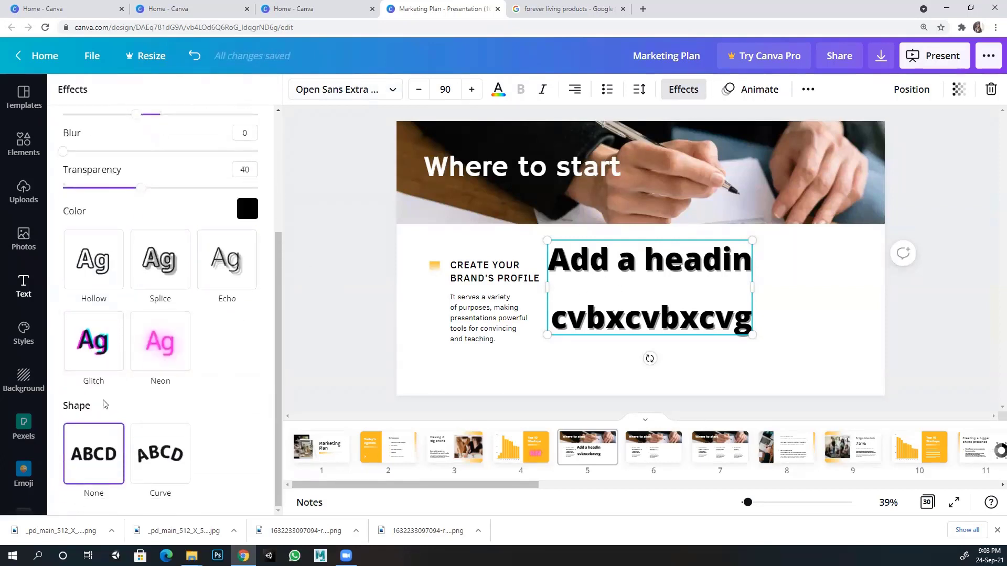
{"action": "left_click", "coordinate": [172, 468]}
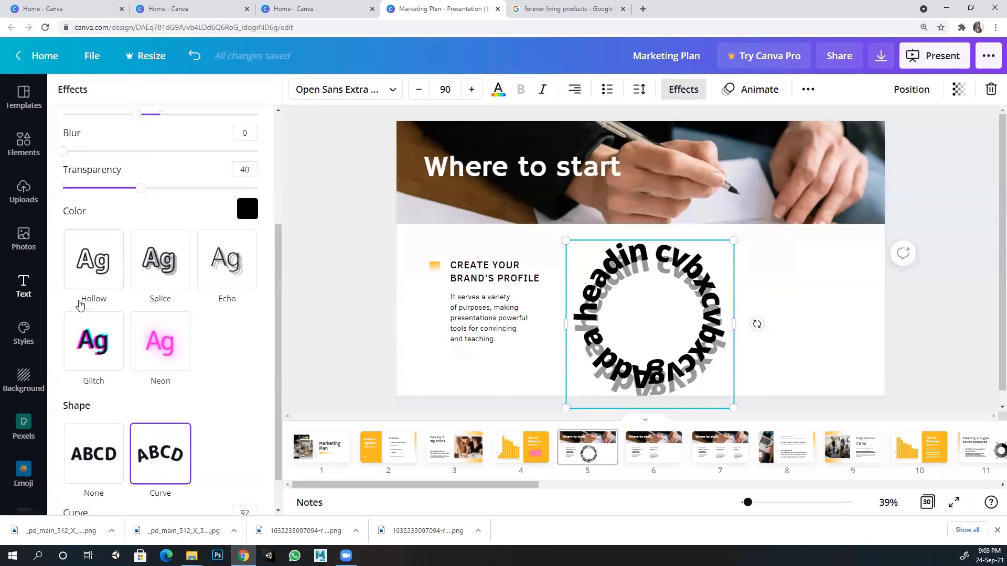
Step: Look through the available style combinations and the background images
{"action": "left_click", "coordinate": [23, 340]}
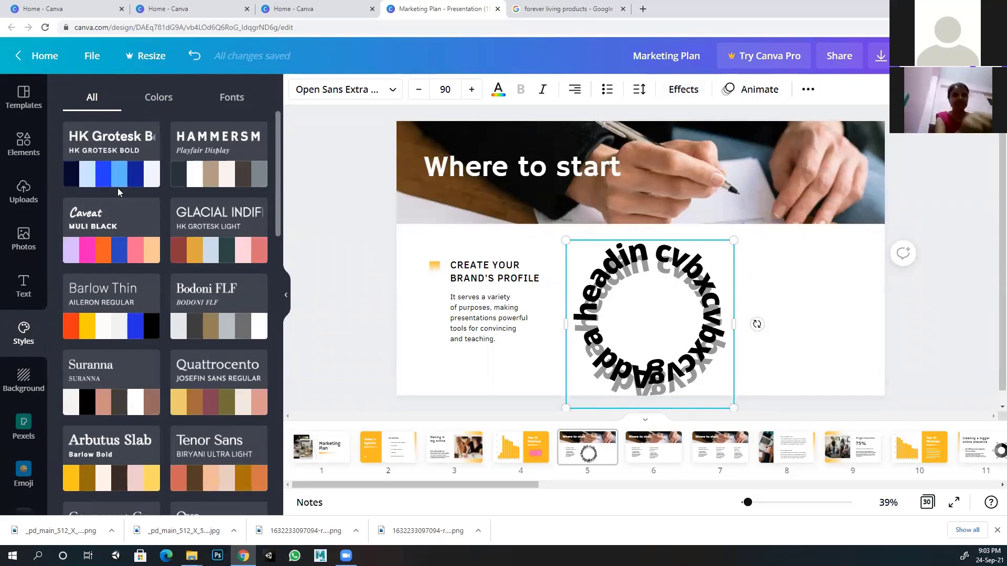
{"action": "left_click", "coordinate": [33, 393]}
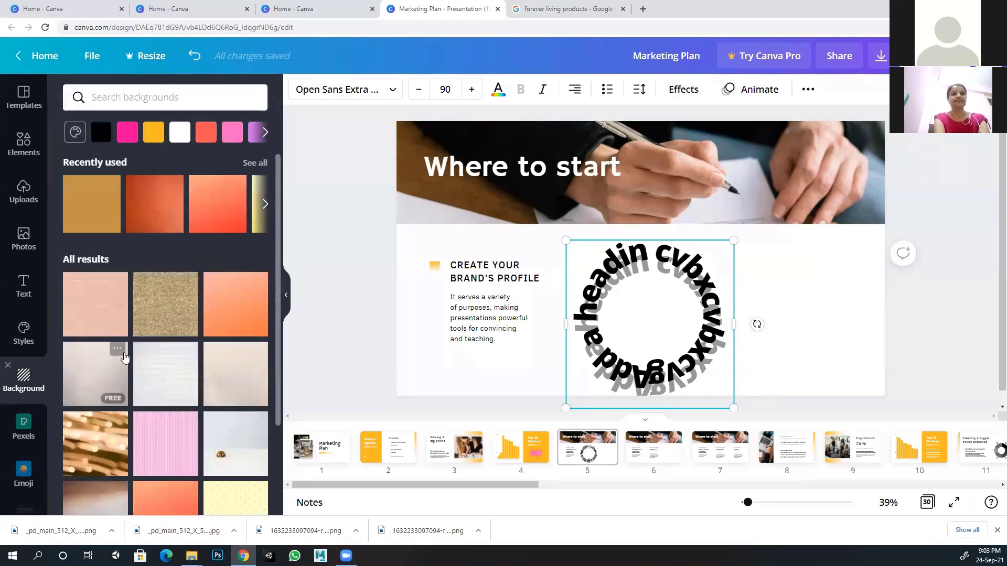
{"action": "scroll", "coordinate": [128, 356], "scroll_direction": "down", "scroll_amount": 3}
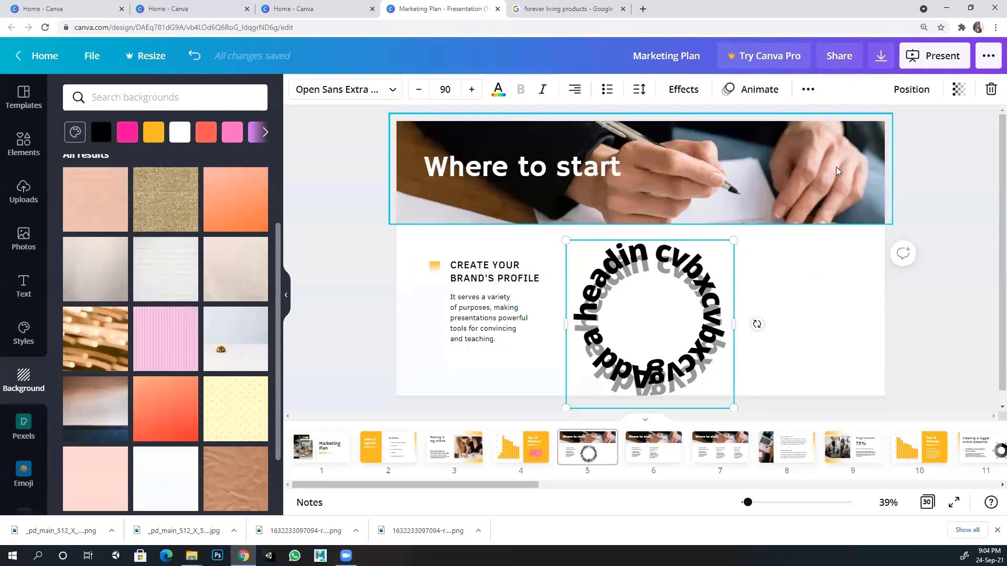
Step: Delete the curved heading from slide 5 and leave nothing but the slide background selected
{"action": "left_click", "coordinate": [956, 181]}
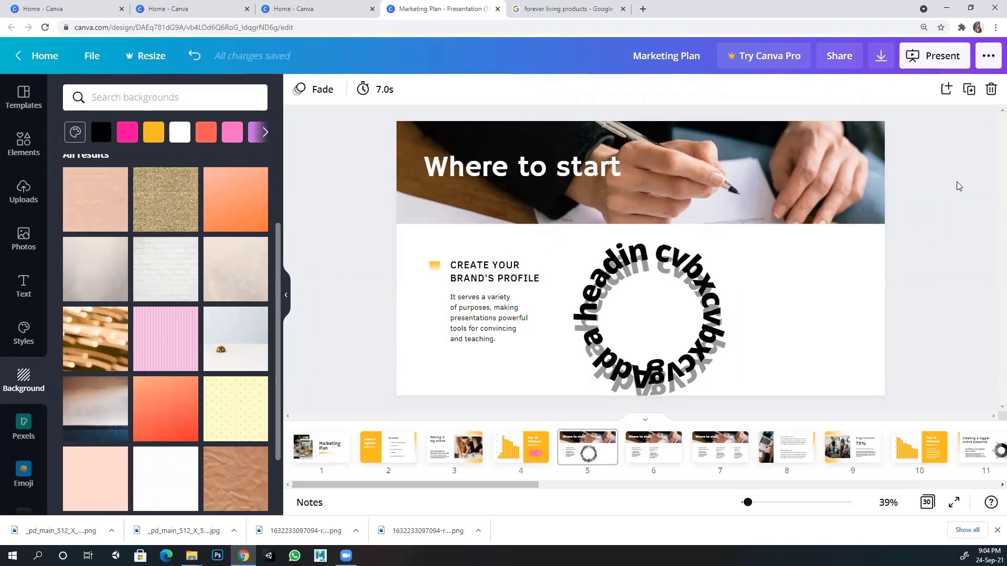
{"action": "left_click", "coordinate": [723, 301]}
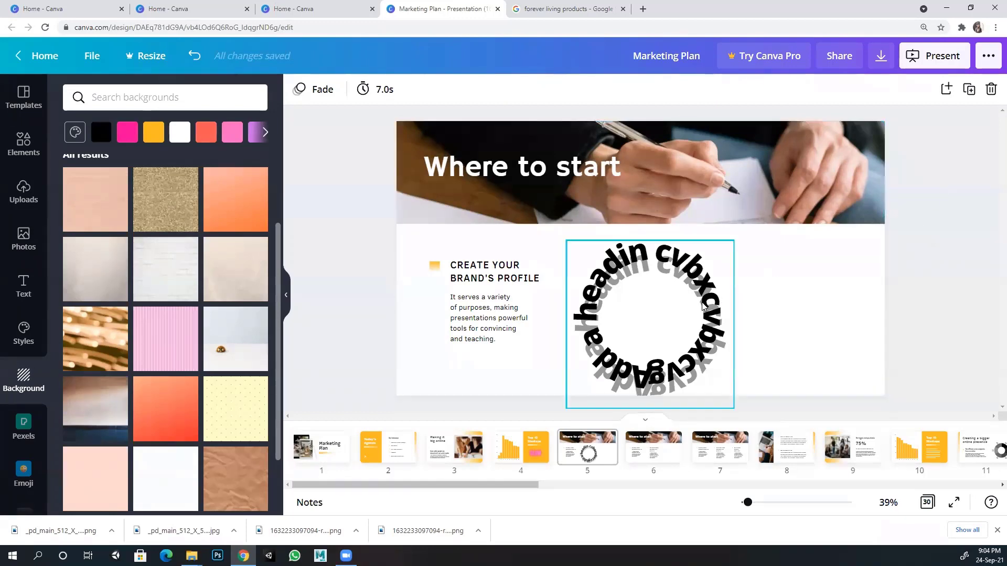
{"action": "key", "text": "Delete"}
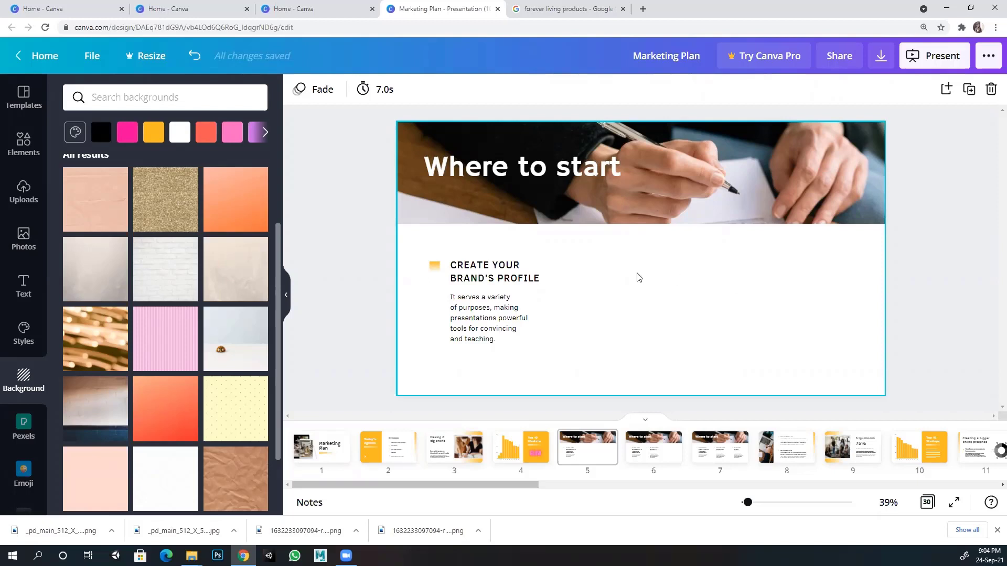
{"action": "left_click", "coordinate": [498, 316]}
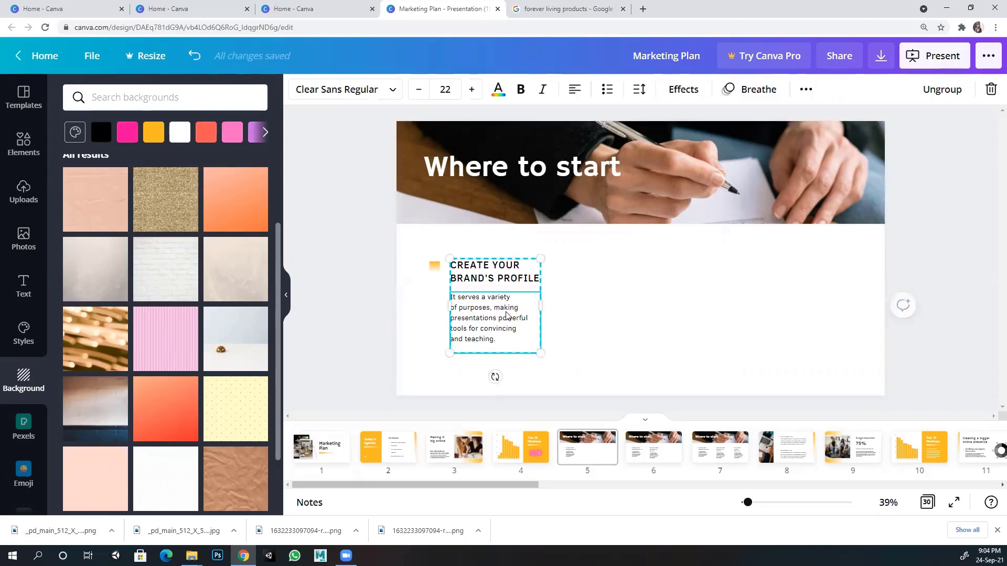
{"action": "left_click", "coordinate": [571, 315]}
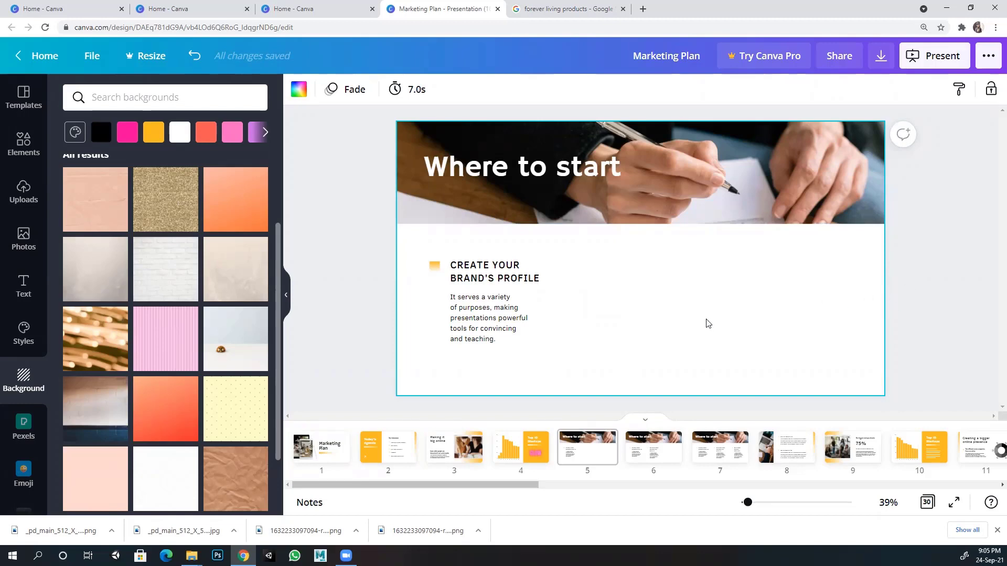
Step: Search the web for designschoolcanva in a new browser tab and open Canva's Design School site from the results
{"action": "left_click", "coordinate": [643, 9]}
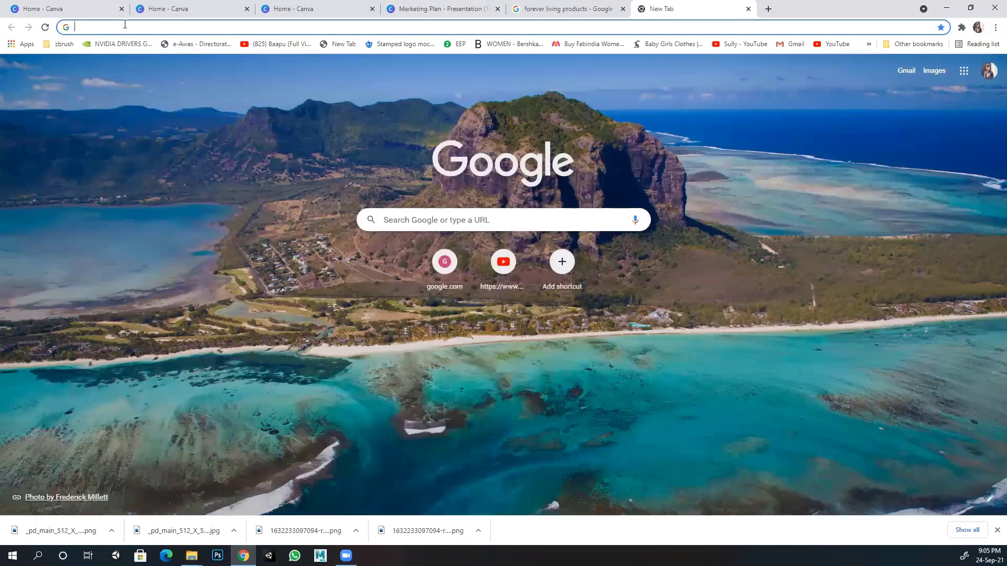
{"action": "left_click", "coordinate": [122, 25]}
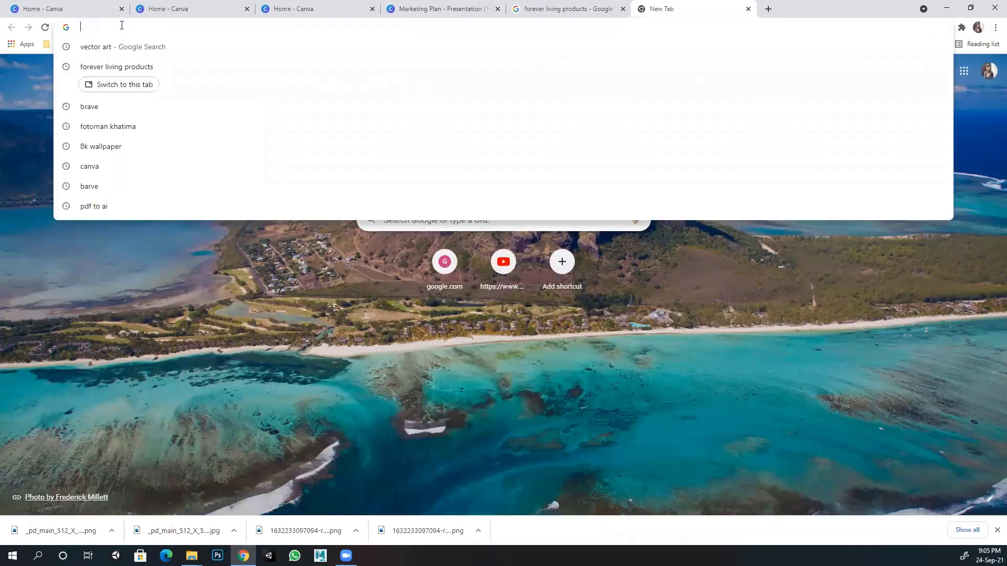
{"action": "type", "text": "de"}
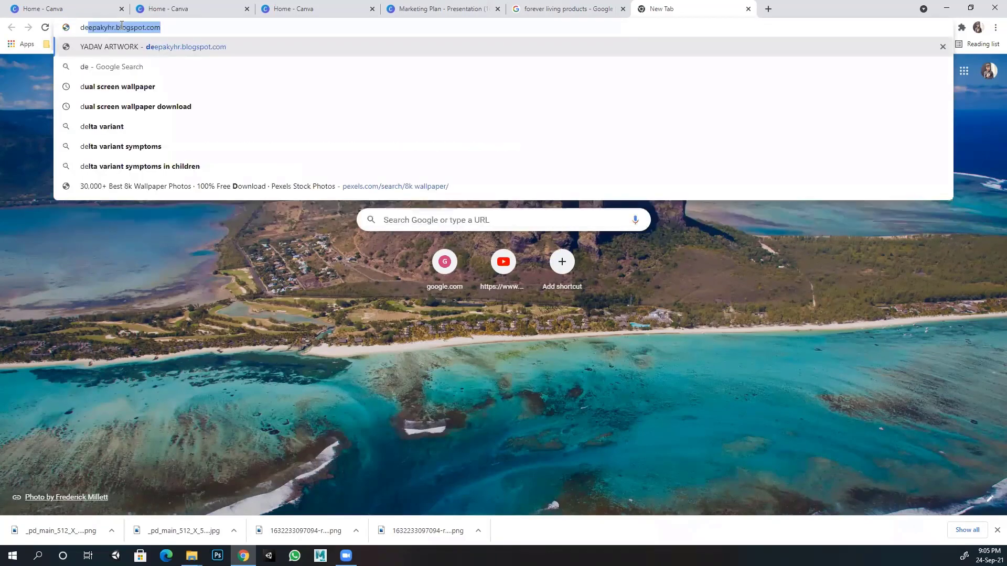
{"action": "type", "text": "sign"}
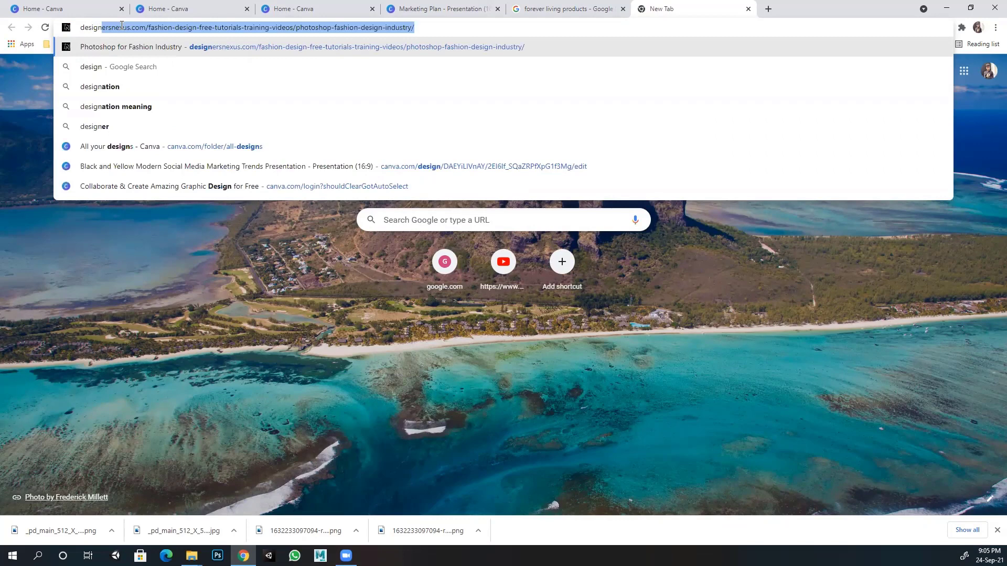
{"action": "type", "text": "school"}
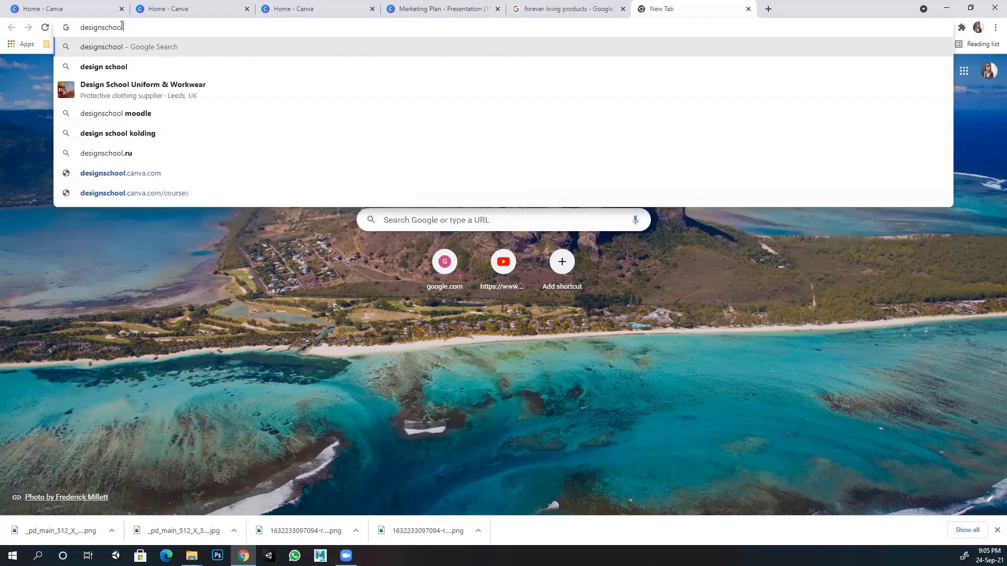
{"action": "type", "text": "canva"}
{"action": "key", "text": "Return"}
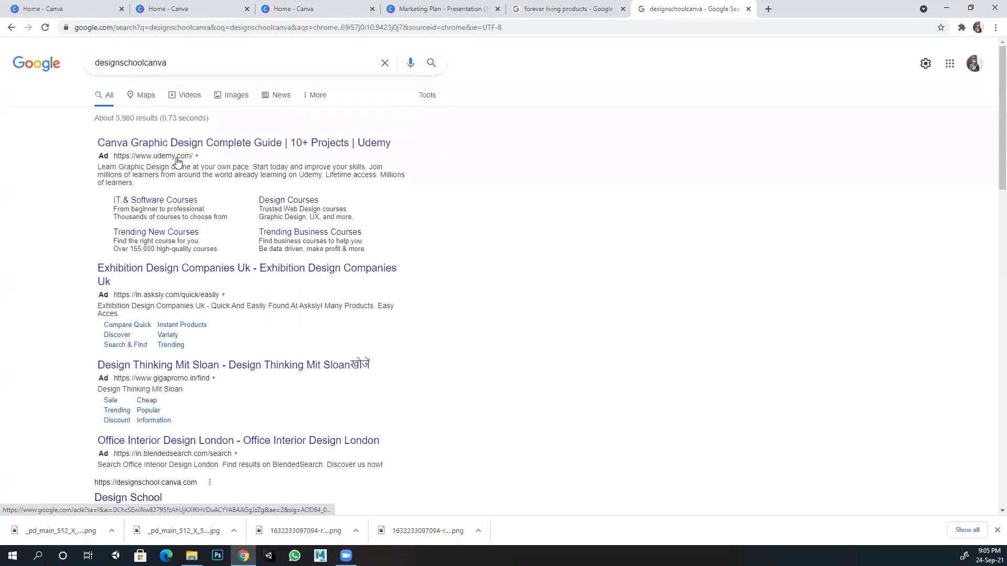
{"action": "scroll", "coordinate": [162, 264], "scroll_direction": "down", "scroll_amount": 2}
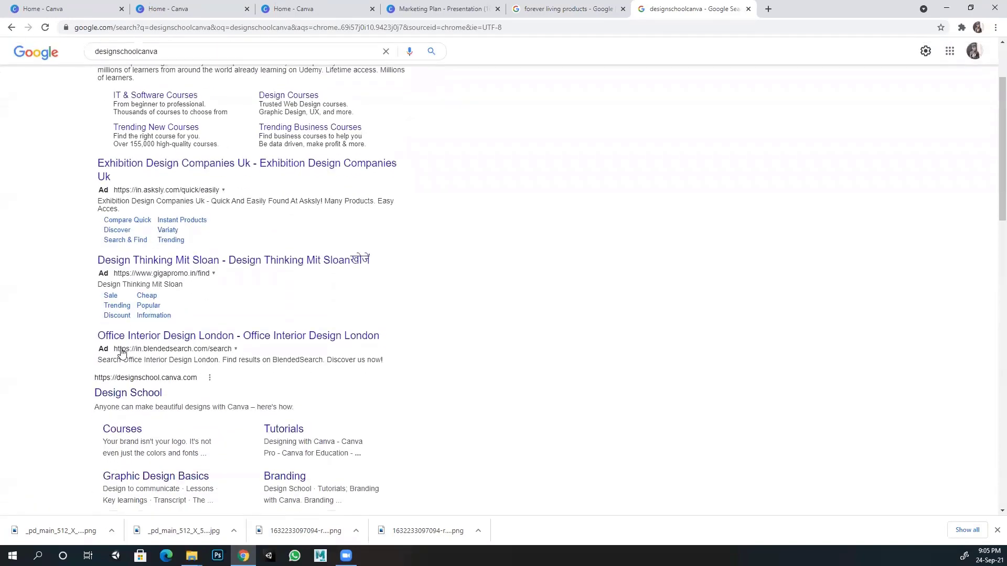
{"action": "left_click", "coordinate": [128, 394]}
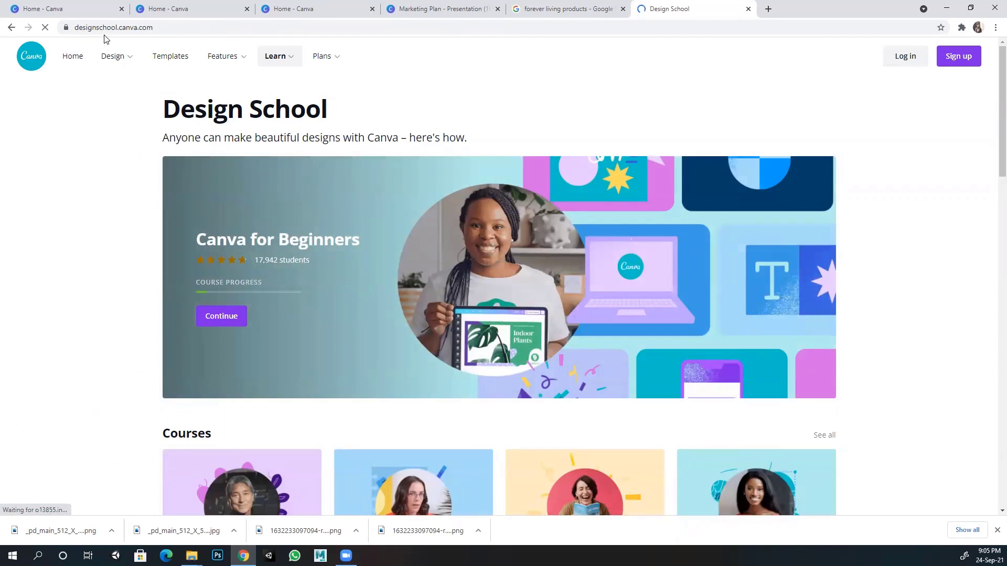
Step: Continue the Canva for Beginners course, skip its first lesson video ahead to about 0:47 and pause it
{"action": "mouse_move", "coordinate": [137, 56]}
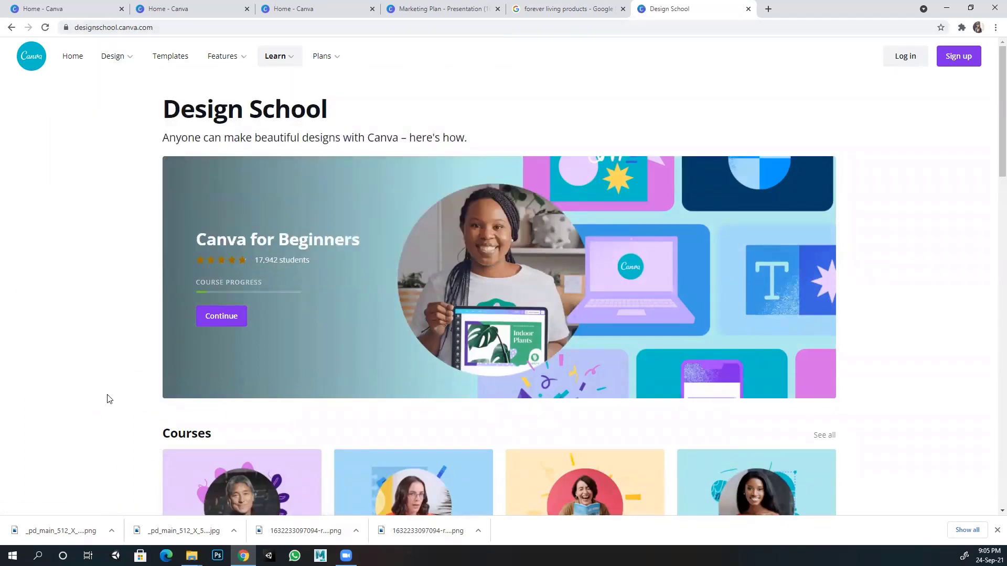
{"action": "scroll", "coordinate": [104, 389], "scroll_direction": "down", "scroll_amount": 2}
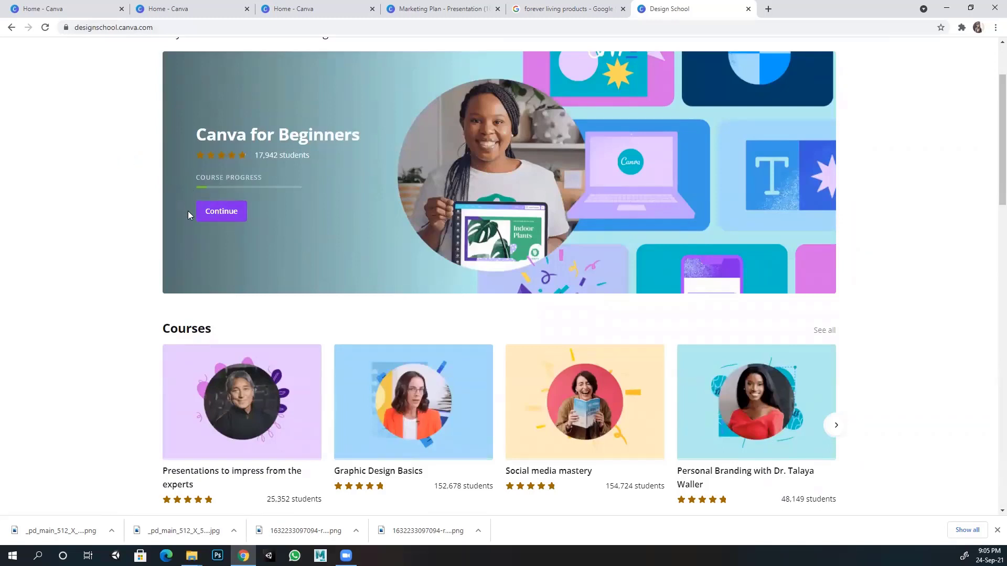
{"action": "left_click", "coordinate": [205, 216]}
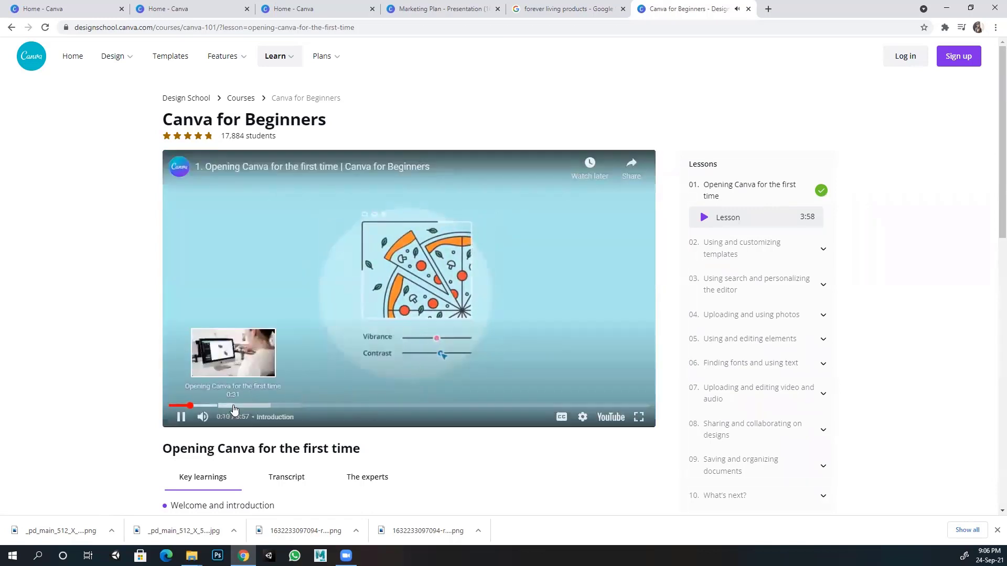
{"action": "left_click", "coordinate": [234, 407]}
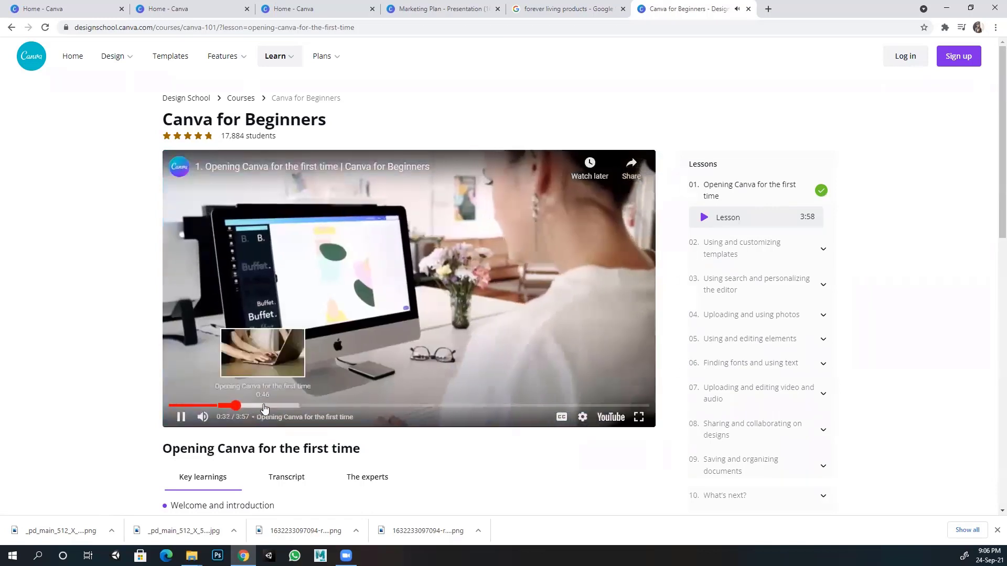
{"action": "left_click", "coordinate": [263, 406]}
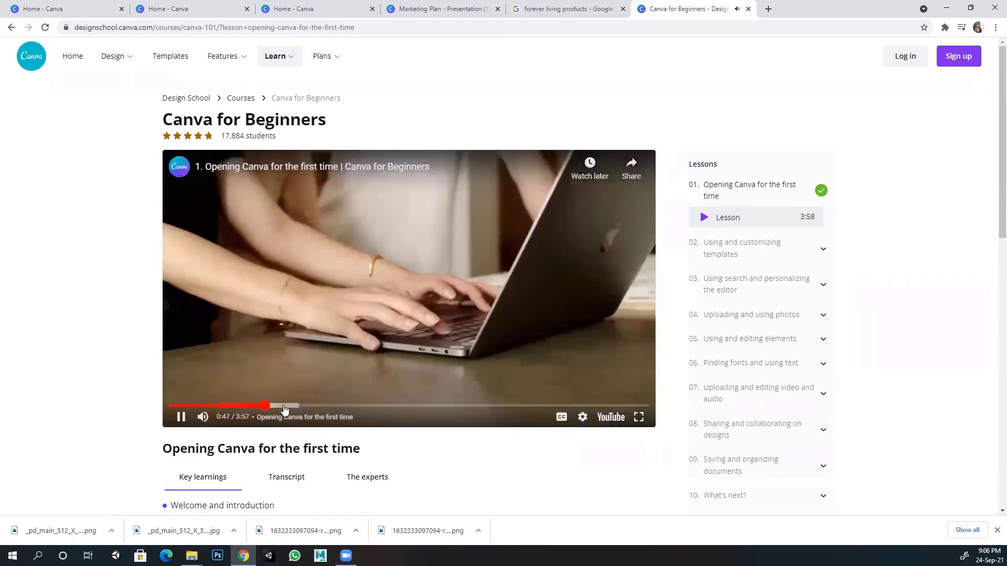
{"action": "left_click", "coordinate": [181, 417]}
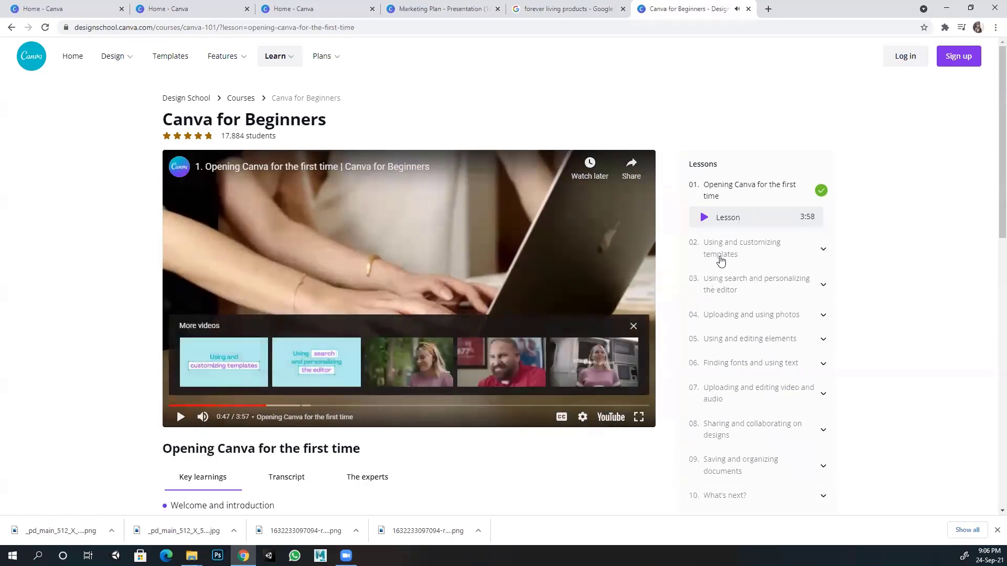
Step: Look over the course's lesson list and expand lesson 02, Using and customizing templates
{"action": "scroll", "coordinate": [724, 283], "scroll_direction": "down", "scroll_amount": 1}
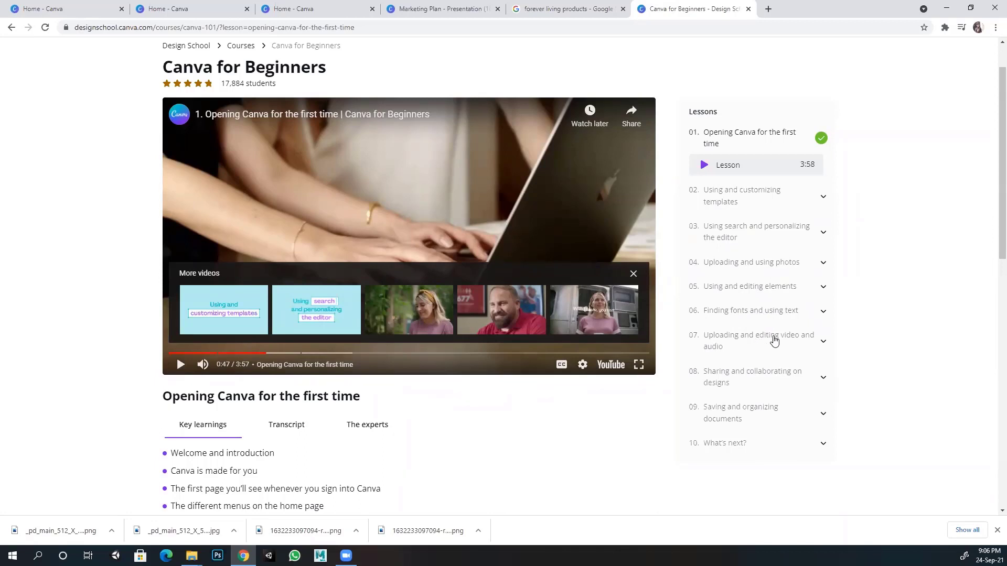
{"action": "scroll", "coordinate": [771, 357], "scroll_direction": "down", "scroll_amount": 2}
{"action": "scroll", "coordinate": [766, 368], "scroll_direction": "up", "scroll_amount": 2}
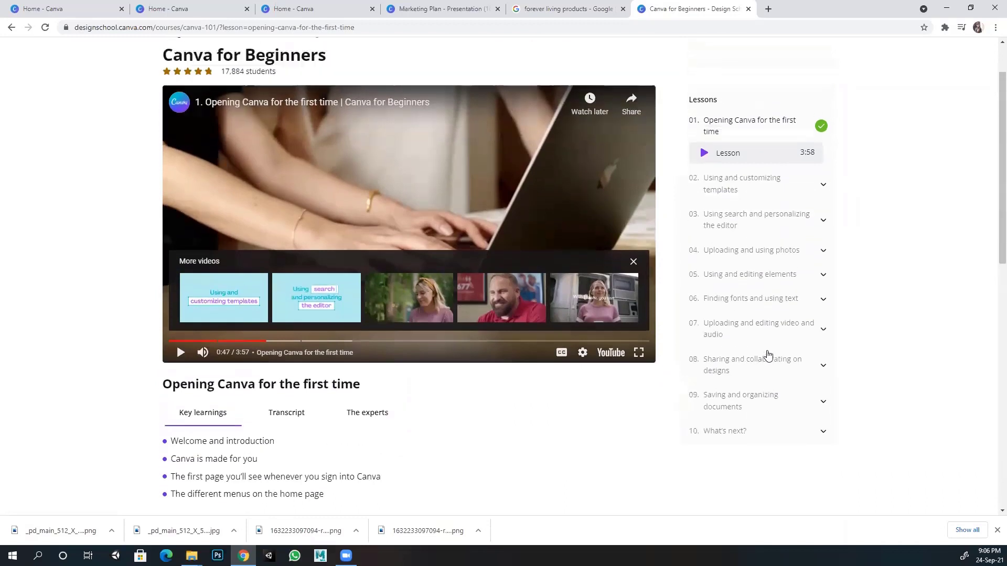
{"action": "scroll", "coordinate": [767, 356], "scroll_direction": "up", "scroll_amount": 1}
{"action": "left_click", "coordinate": [761, 197]}
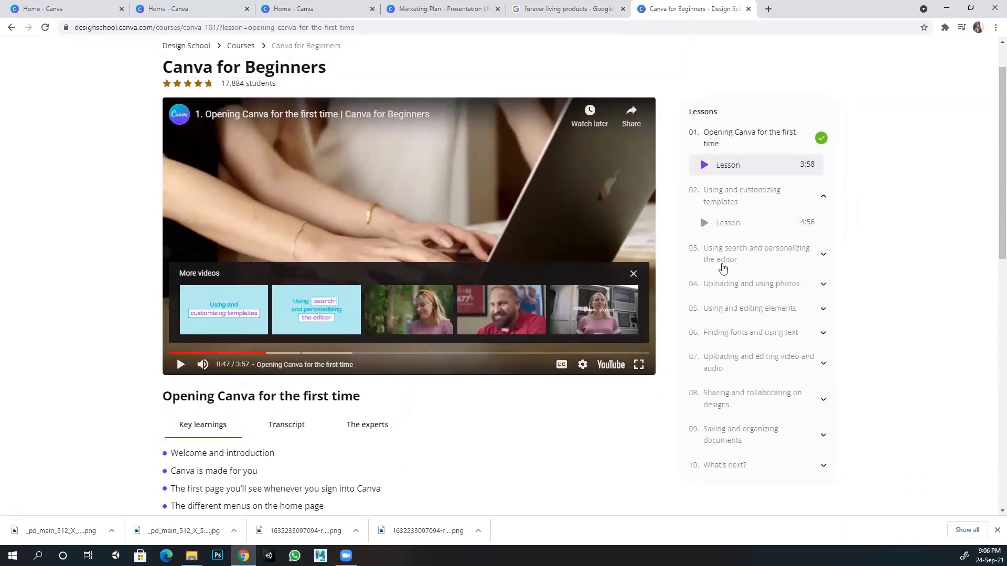
Step: Look through the lesson's key learnings and the suggested courses, and bring up the site's Learn topics
{"action": "scroll", "coordinate": [490, 322], "scroll_direction": "down", "scroll_amount": 7}
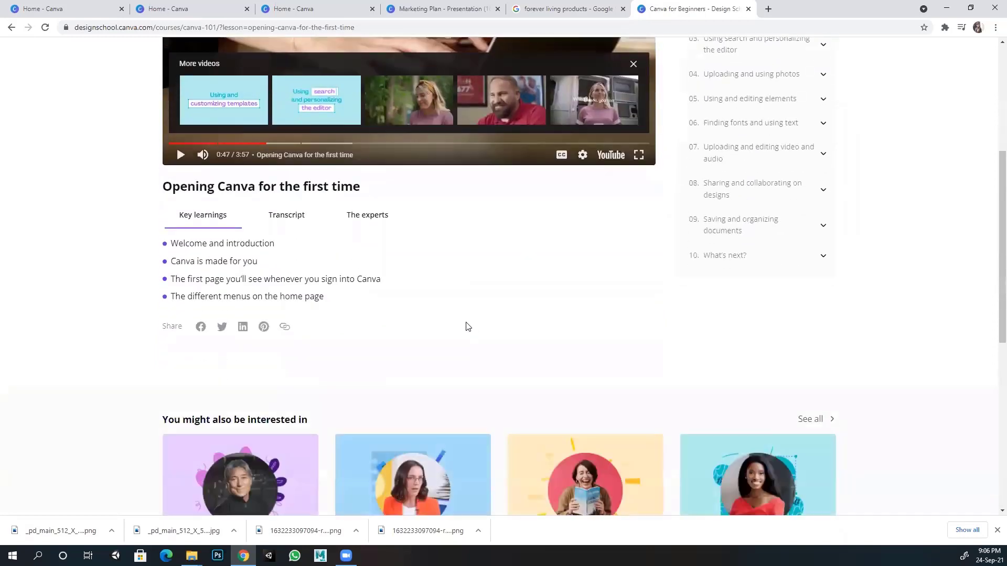
{"action": "scroll", "coordinate": [463, 329], "scroll_direction": "down", "scroll_amount": 2}
{"action": "scroll", "coordinate": [451, 345], "scroll_direction": "up", "scroll_amount": 1}
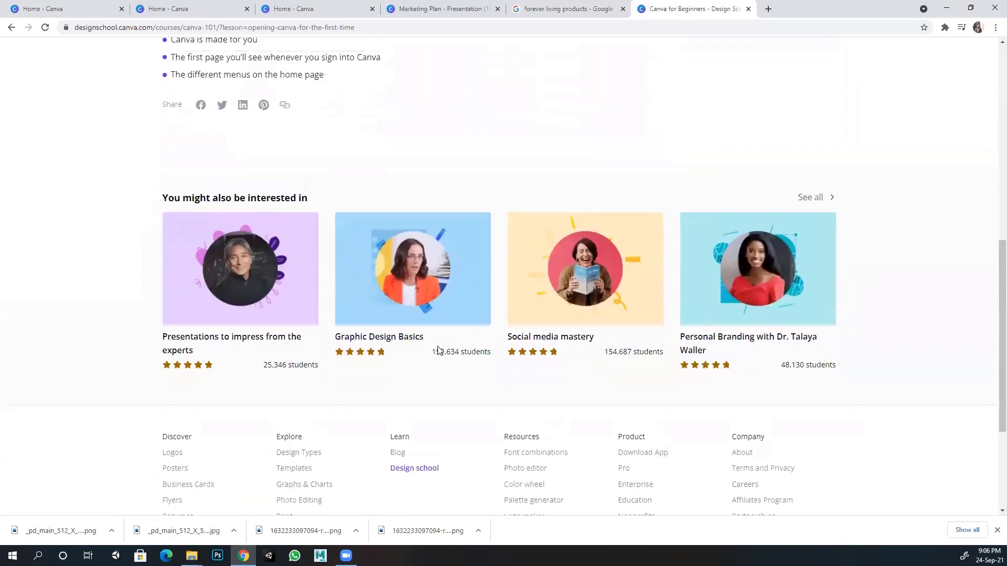
{"action": "scroll", "coordinate": [439, 351], "scroll_direction": "up", "scroll_amount": 1}
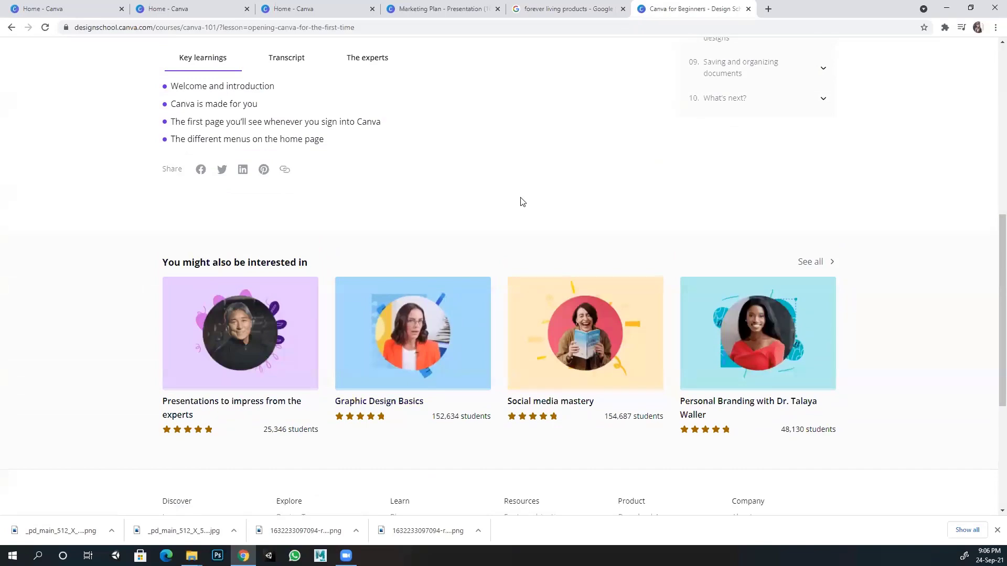
{"action": "scroll", "coordinate": [512, 213], "scroll_direction": "up", "scroll_amount": 5}
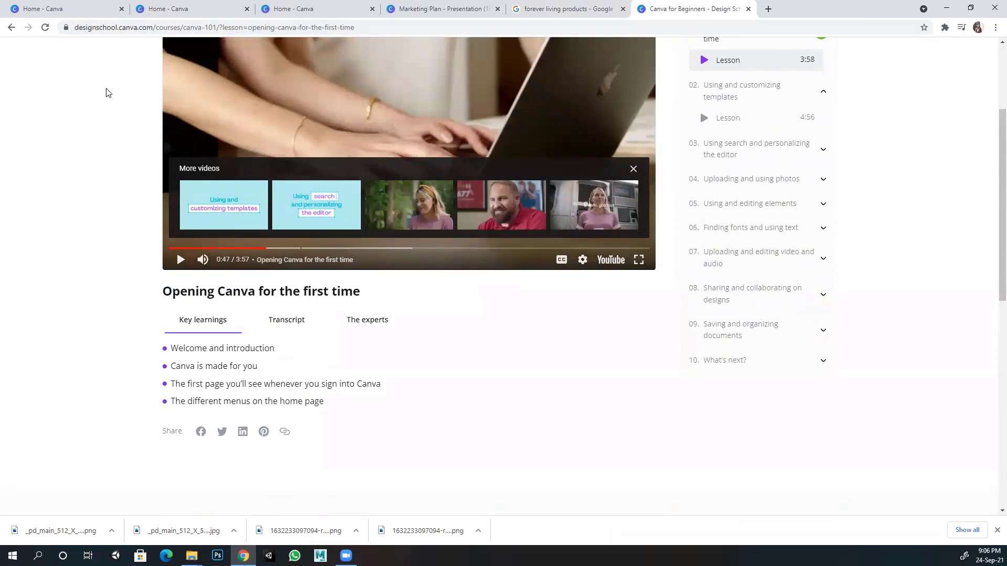
{"action": "scroll", "coordinate": [106, 93], "scroll_direction": "up", "scroll_amount": 3}
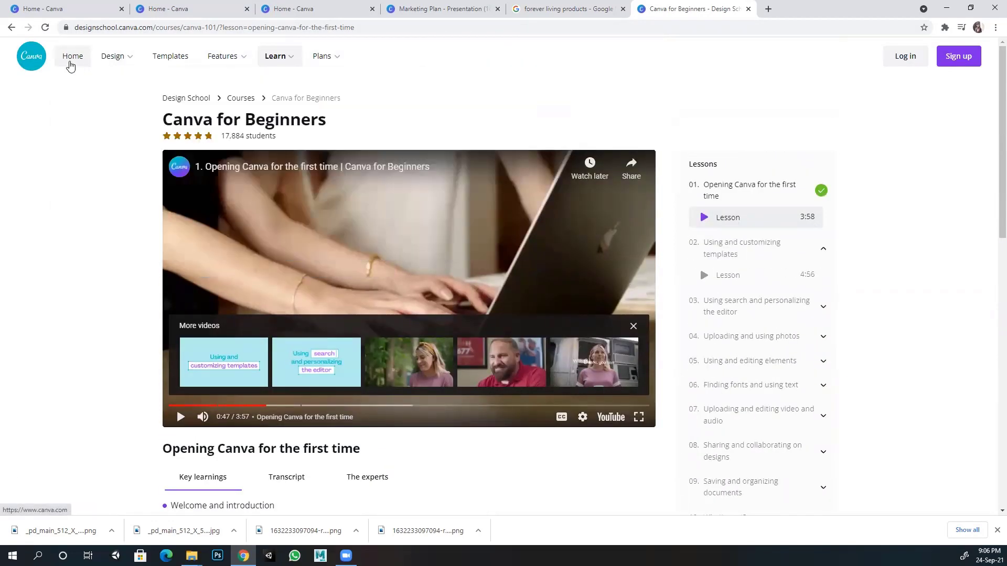
{"action": "mouse_move", "coordinate": [280, 59]}
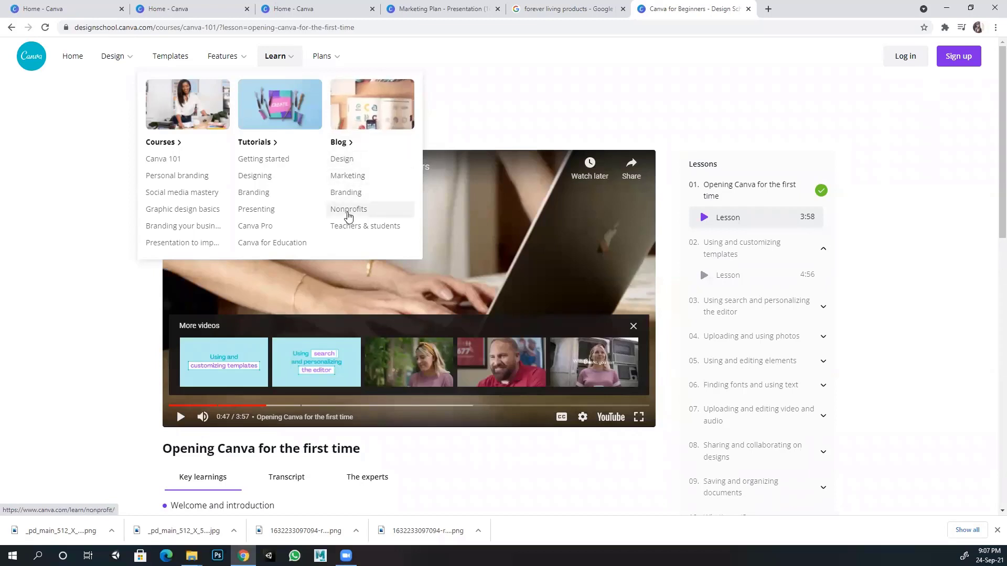
Step: Open the Social media mastery course, mute its first lesson video and look over the lesson's key learnings
{"action": "left_click", "coordinate": [173, 197]}
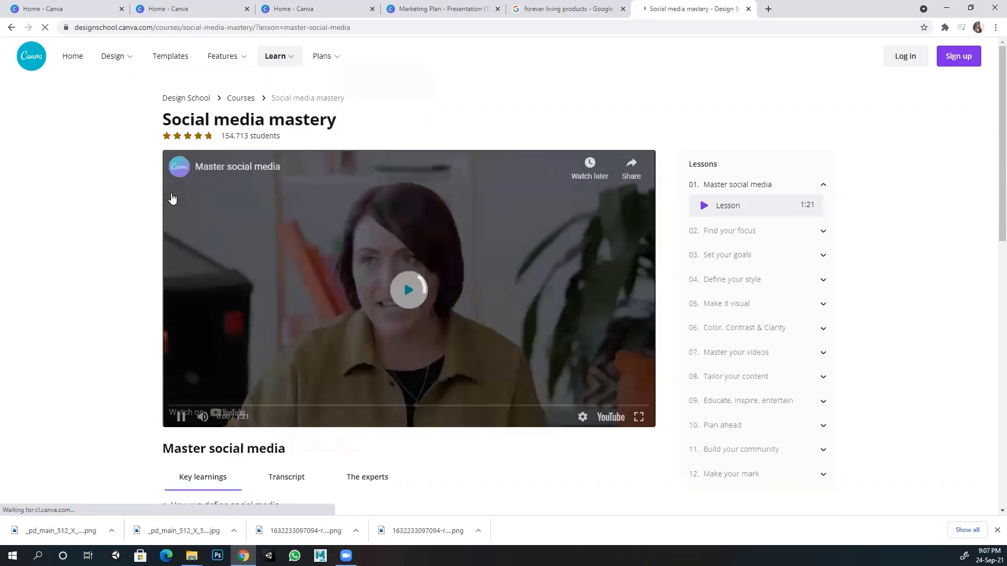
{"action": "scroll", "coordinate": [731, 254], "scroll_direction": "down", "scroll_amount": 1}
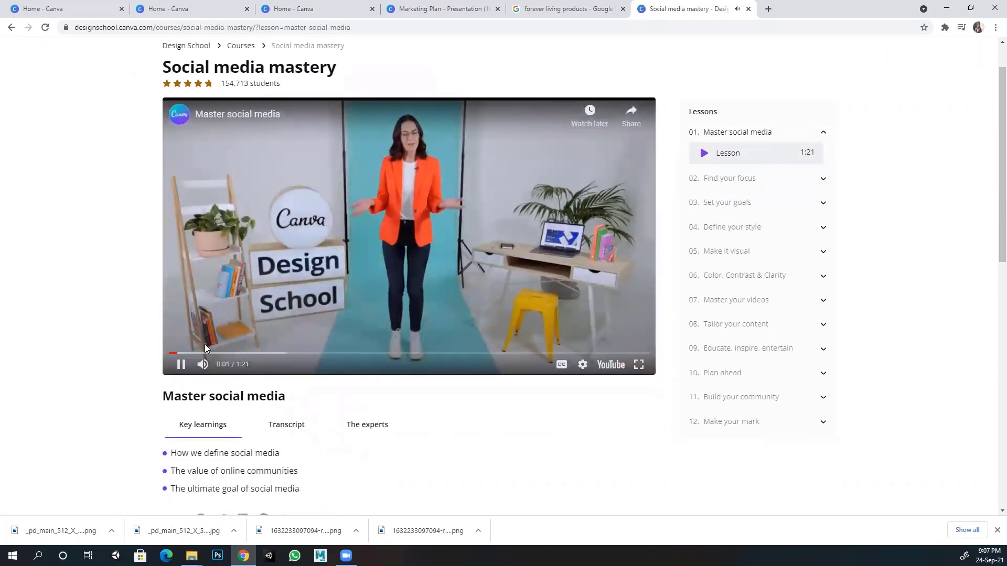
{"action": "left_click", "coordinate": [203, 365]}
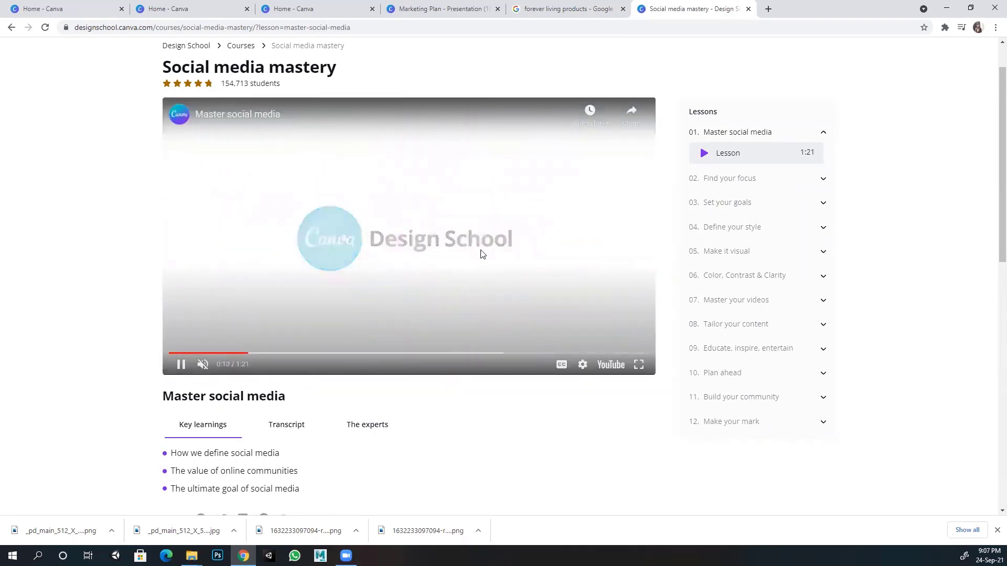
{"action": "scroll", "coordinate": [412, 259], "scroll_direction": "down", "scroll_amount": 1}
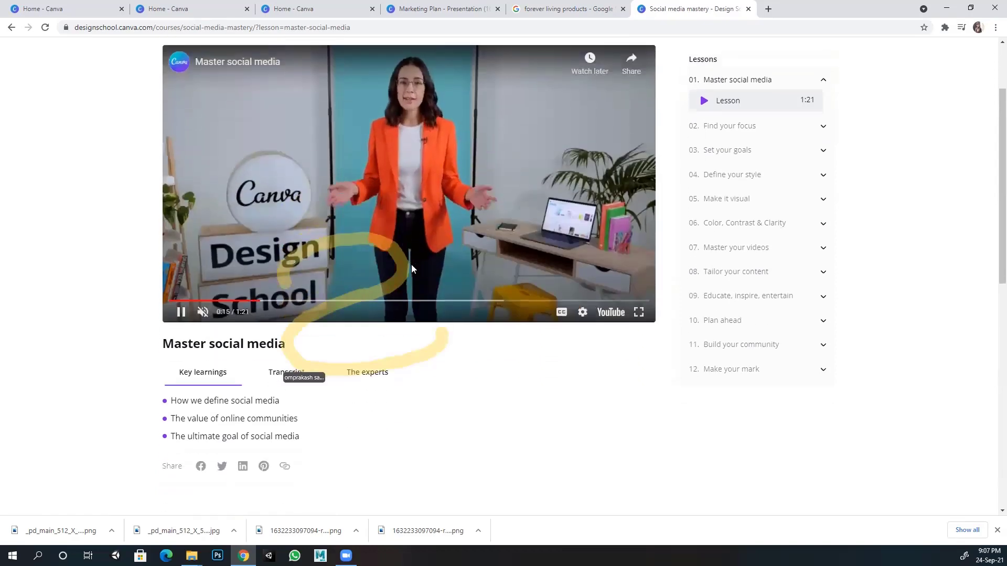
{"action": "scroll", "coordinate": [412, 265], "scroll_direction": "up", "scroll_amount": 3}
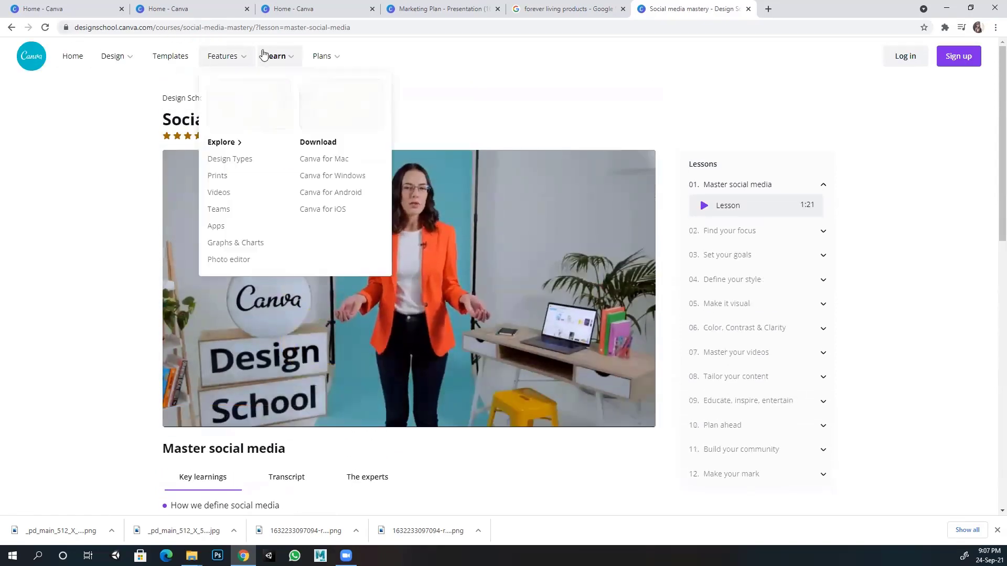
{"action": "mouse_move", "coordinate": [328, 58]}
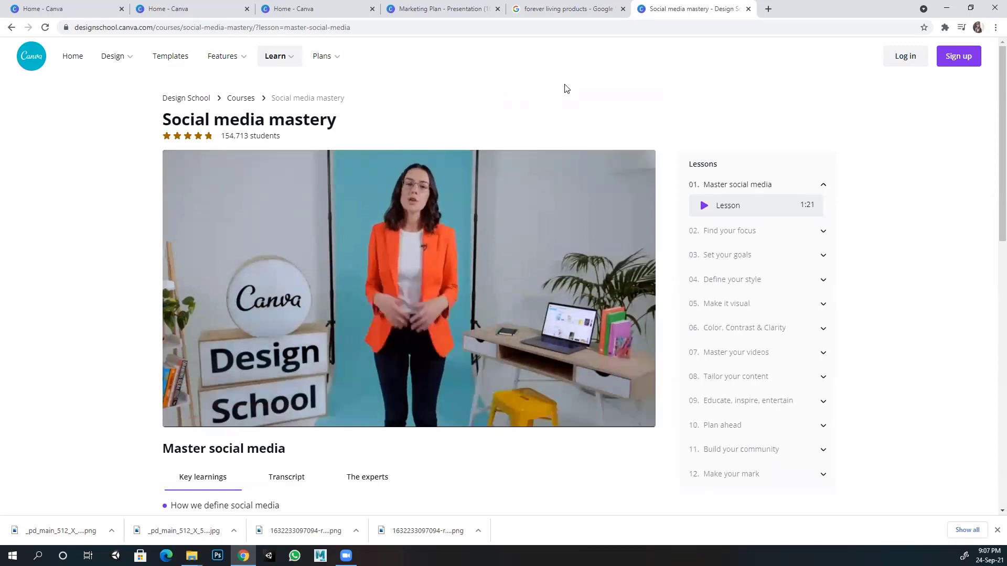
Step: Return to the Marketing Plan presentation, select page 1 and look at the available download file types
{"action": "left_click", "coordinate": [442, 12]}
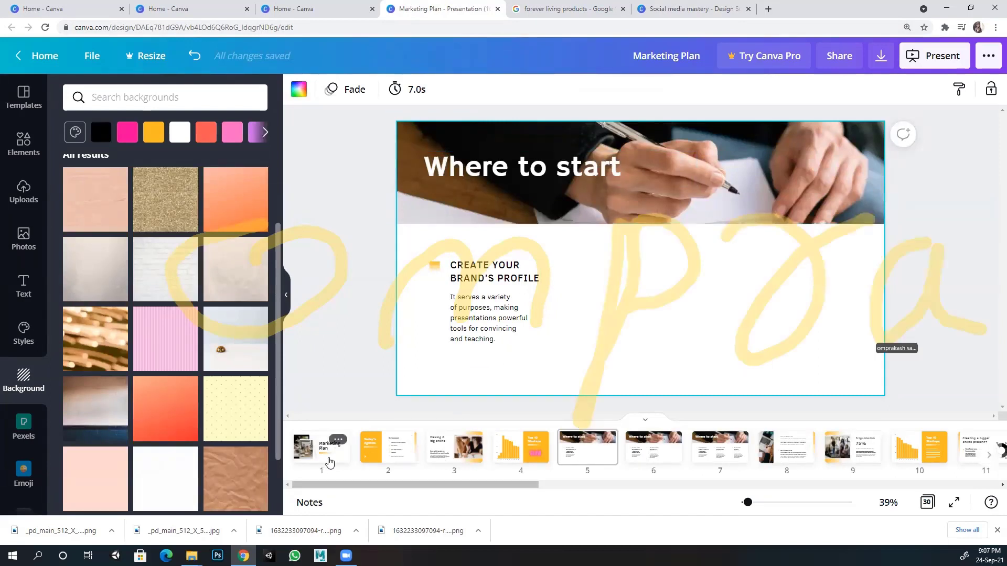
{"action": "left_click", "coordinate": [331, 451]}
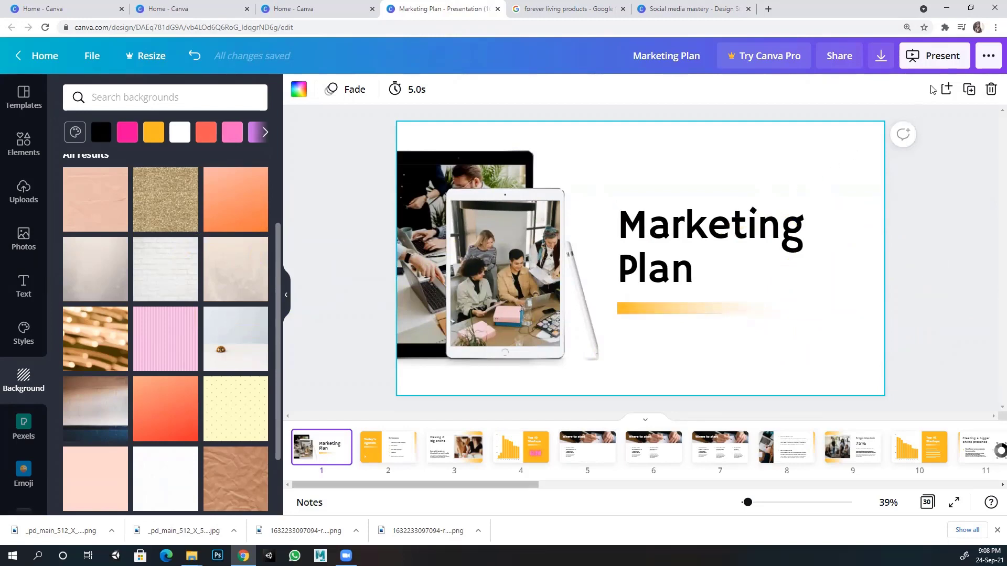
{"action": "left_click", "coordinate": [881, 55]}
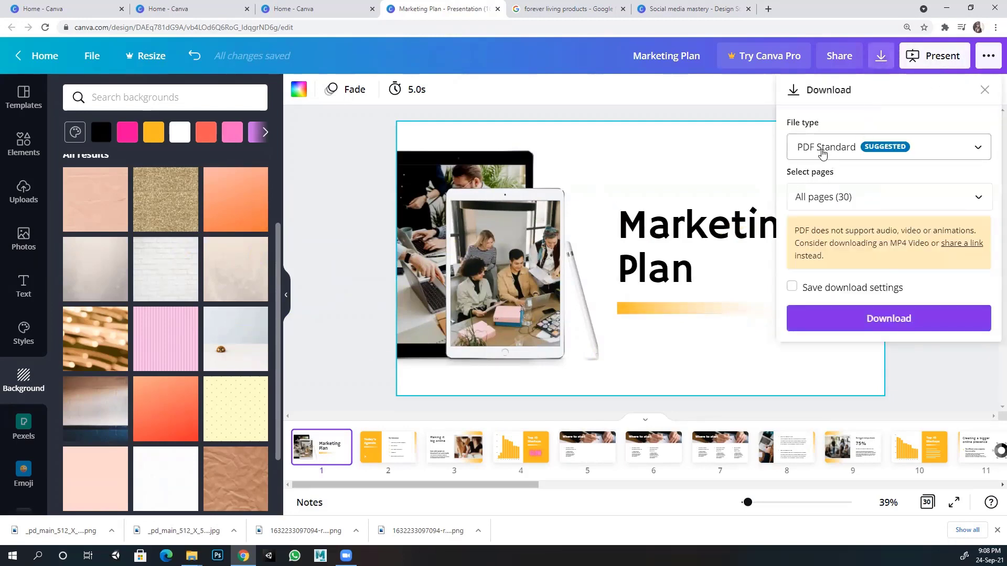
{"action": "left_click", "coordinate": [862, 147]}
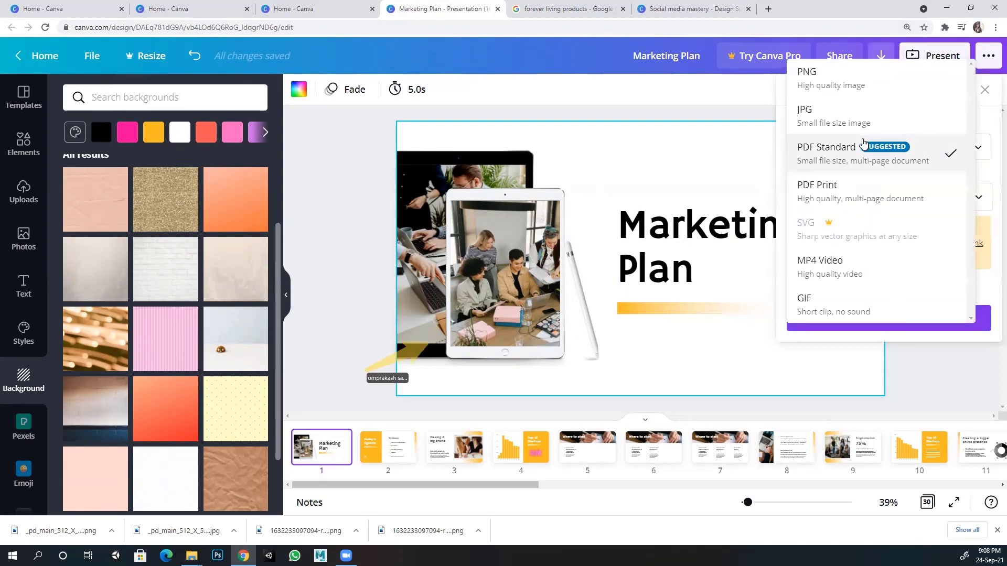
{"action": "left_click", "coordinate": [723, 100]}
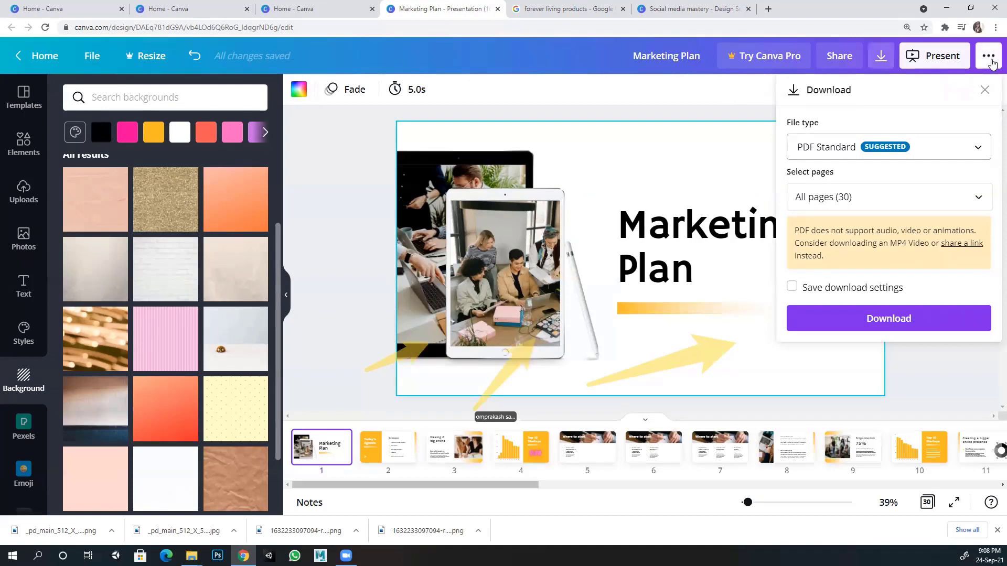
Step: Look through the publishing options, choose Website and open the design as a website in the Presentation web style
{"action": "left_click", "coordinate": [991, 61]}
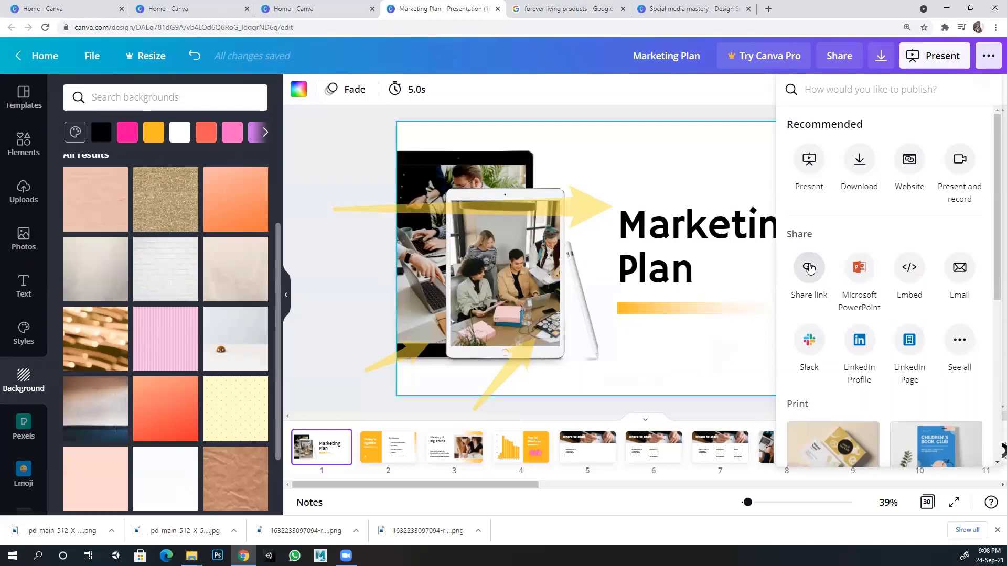
{"action": "scroll", "coordinate": [815, 283], "scroll_direction": "down", "scroll_amount": 1}
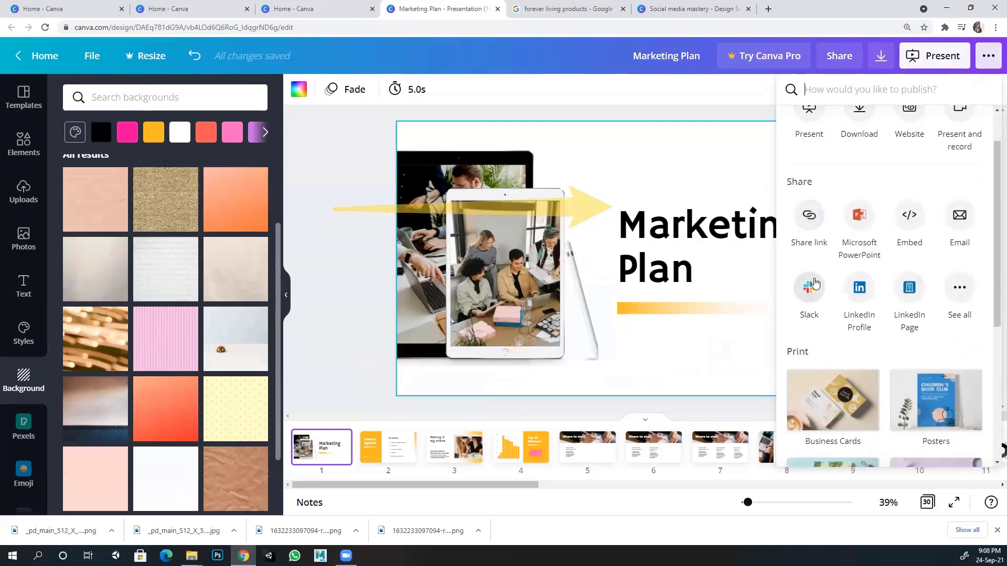
{"action": "scroll", "coordinate": [815, 284], "scroll_direction": "up", "scroll_amount": 2}
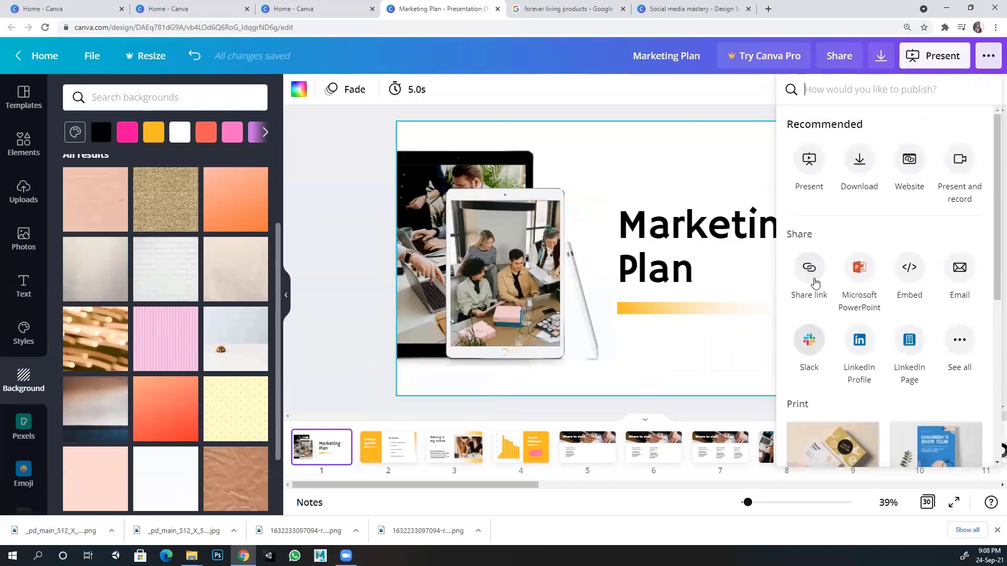
{"action": "left_click", "coordinate": [905, 157]}
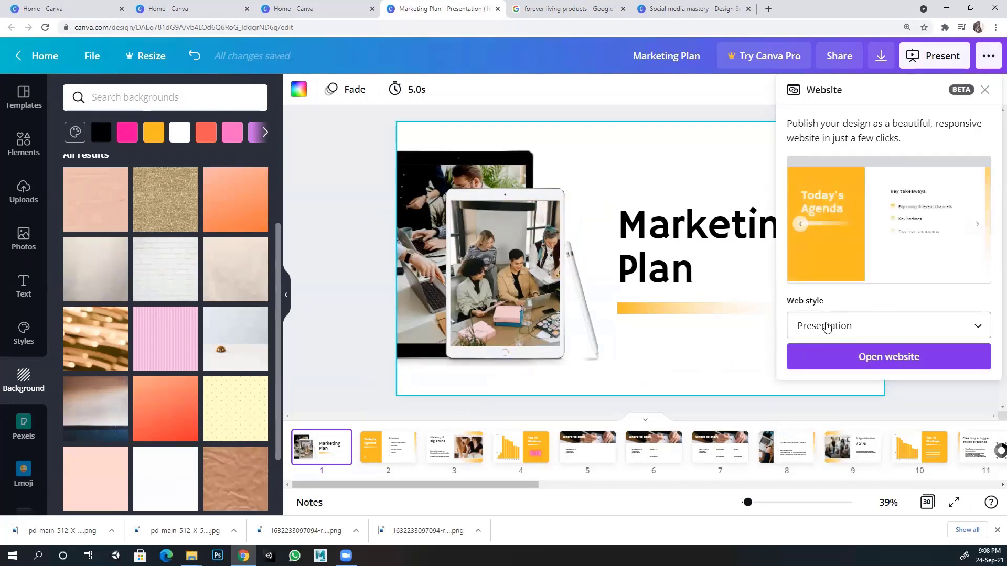
{"action": "left_click", "coordinate": [827, 326]}
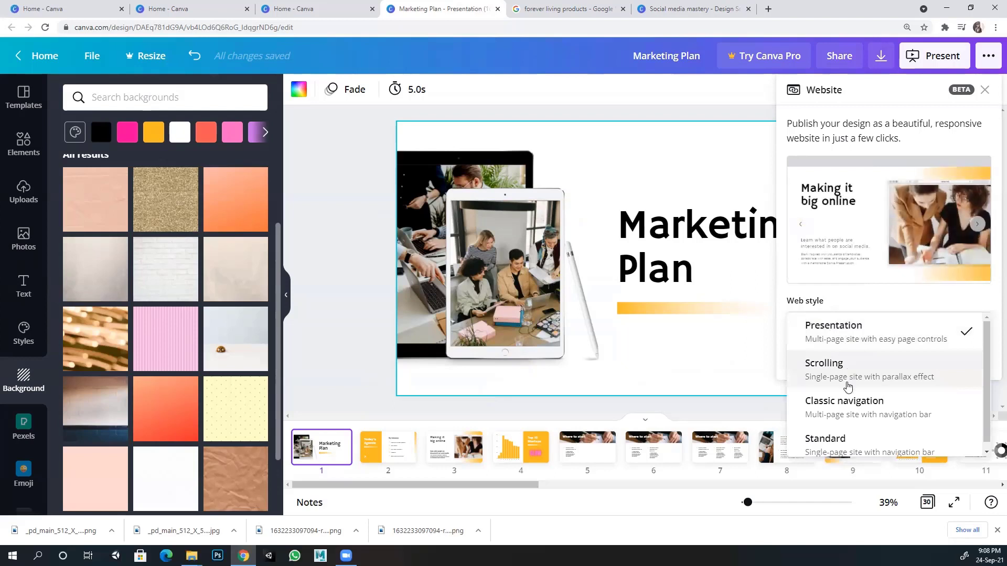
{"action": "scroll", "coordinate": [847, 412], "scroll_direction": "down", "scroll_amount": 1}
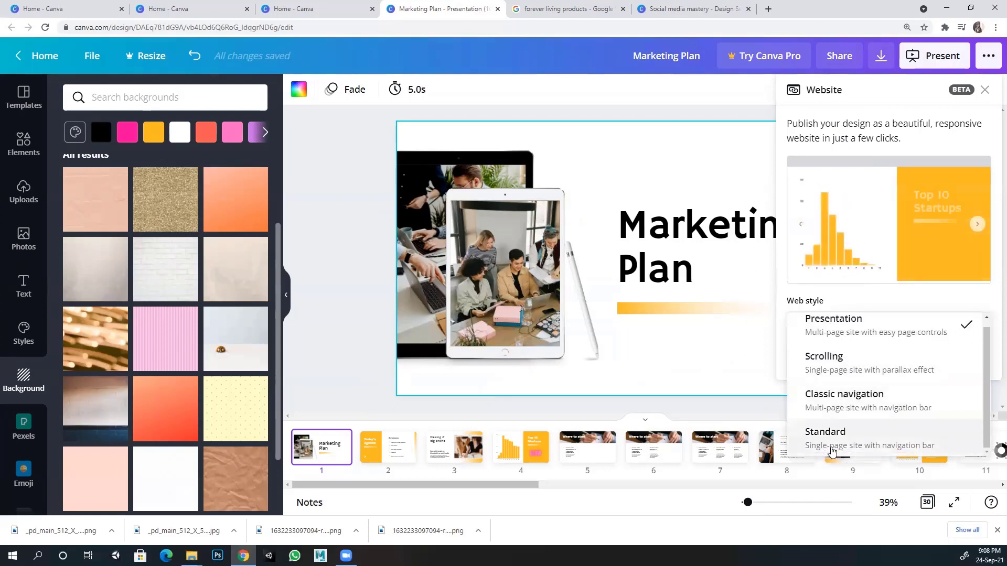
{"action": "scroll", "coordinate": [836, 445], "scroll_direction": "up", "scroll_amount": 1}
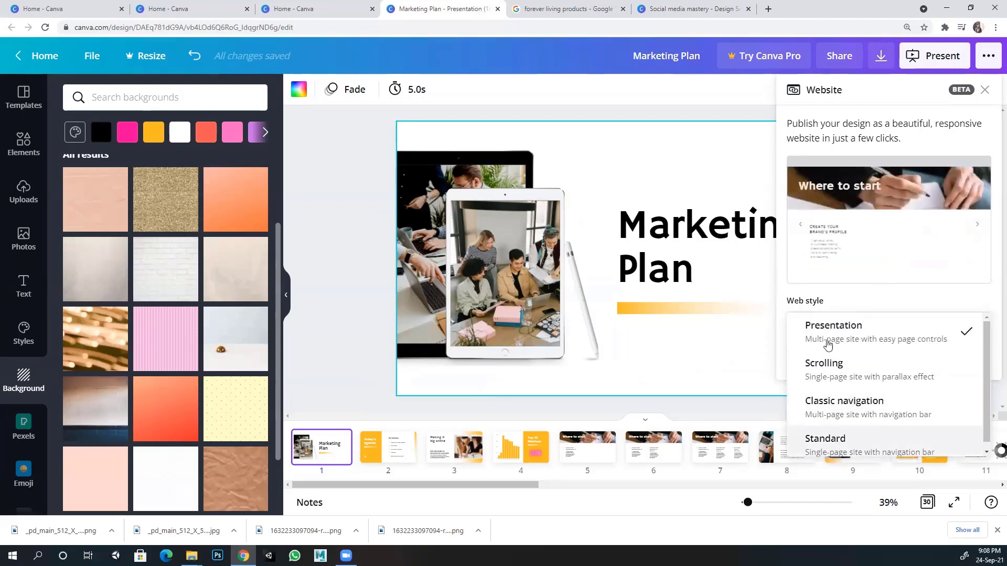
{"action": "left_click", "coordinate": [826, 337]}
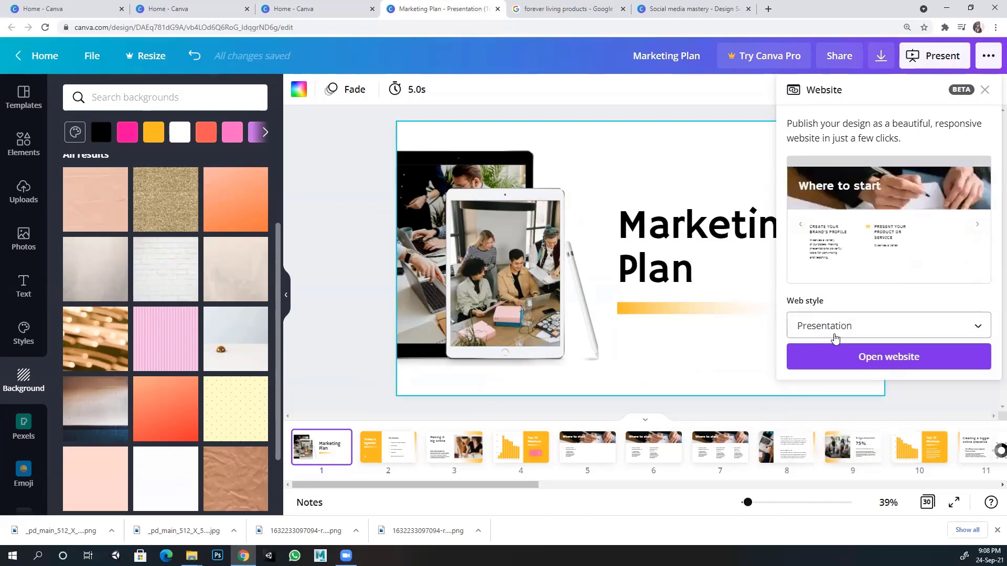
{"action": "left_click", "coordinate": [852, 366]}
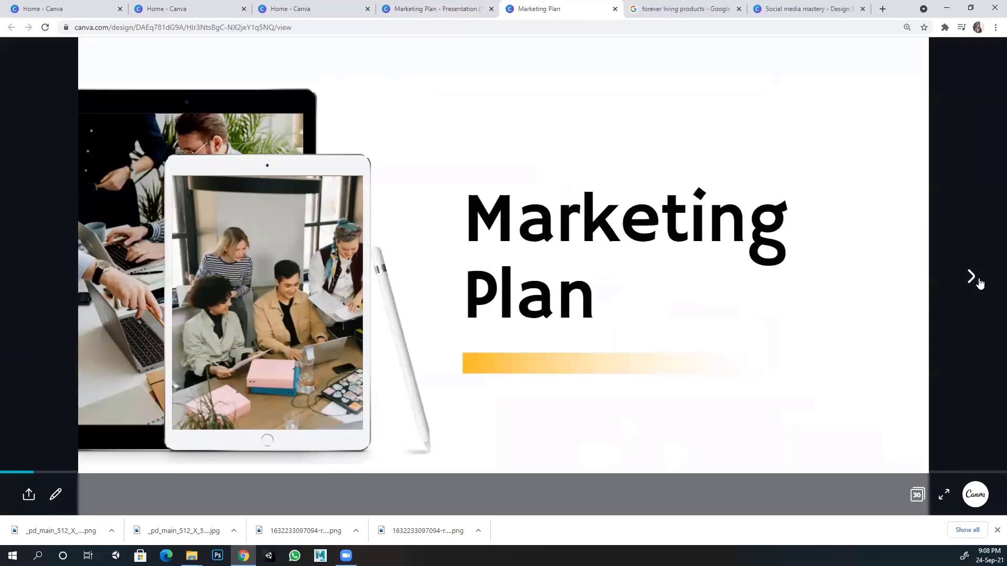
Step: Highlight the website's address, page forward to the Making it big online page and close the website
{"action": "left_click", "coordinate": [297, 27]}
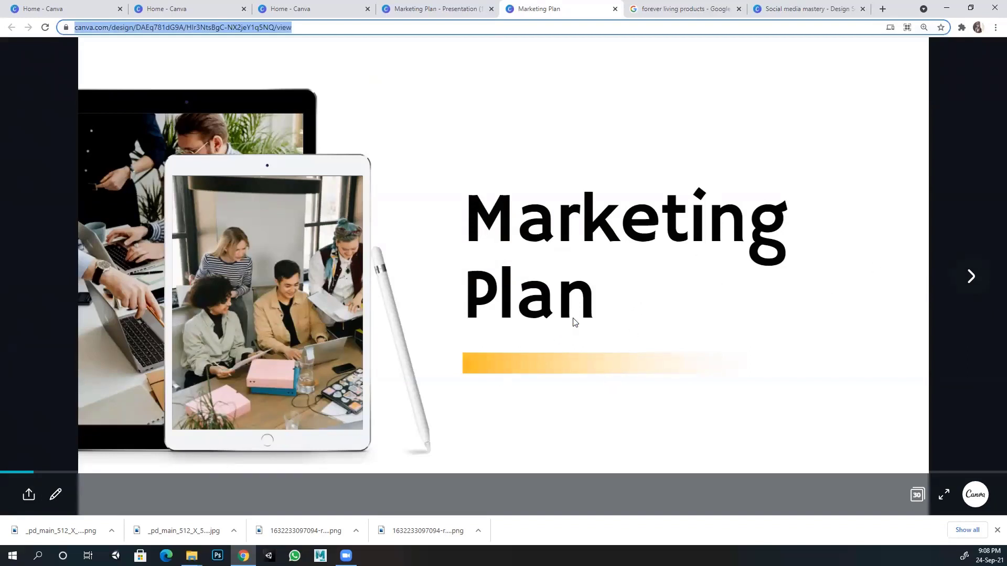
{"action": "left_click", "coordinate": [971, 283]}
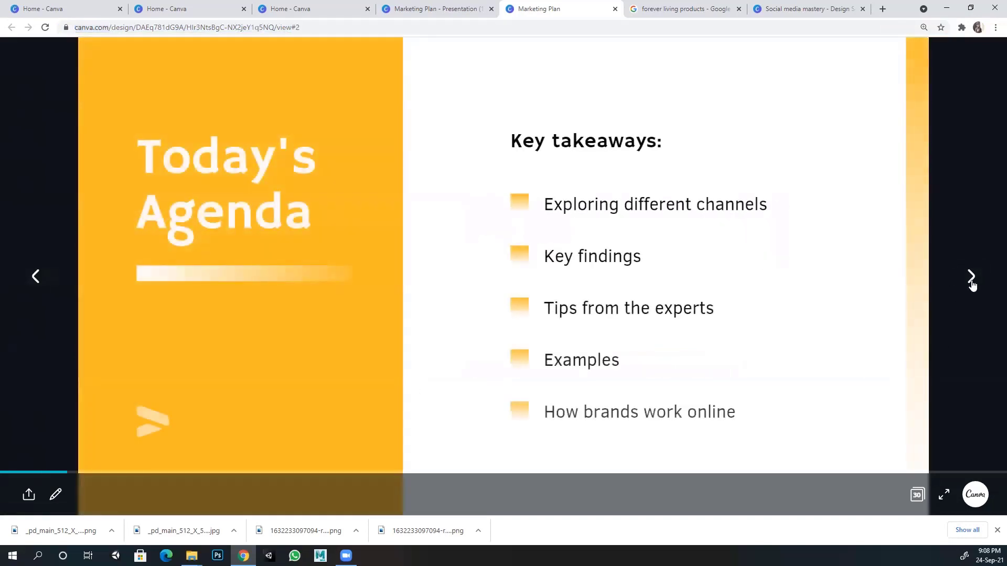
{"action": "mouse_move", "coordinate": [971, 292]}
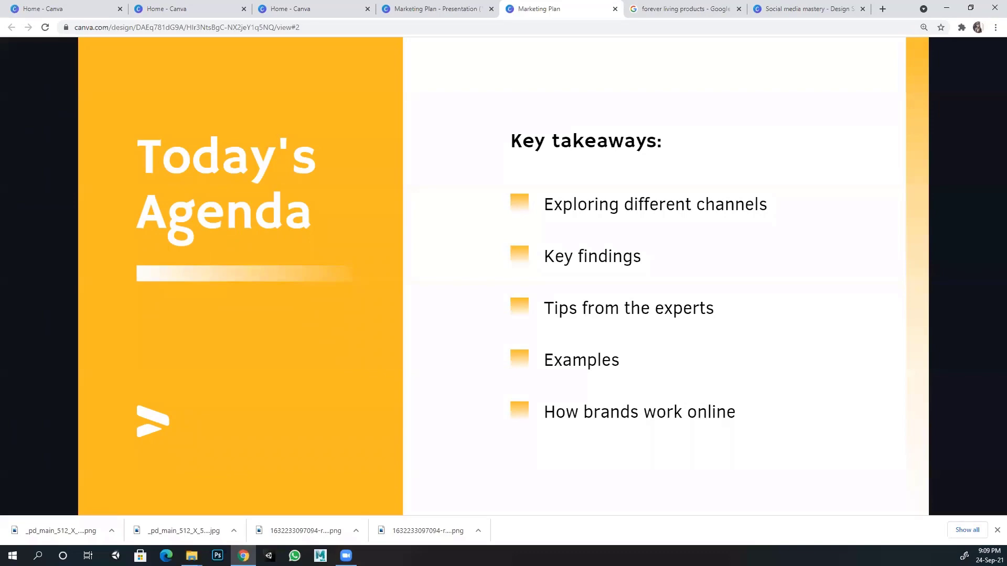
{"action": "left_click", "coordinate": [971, 277]}
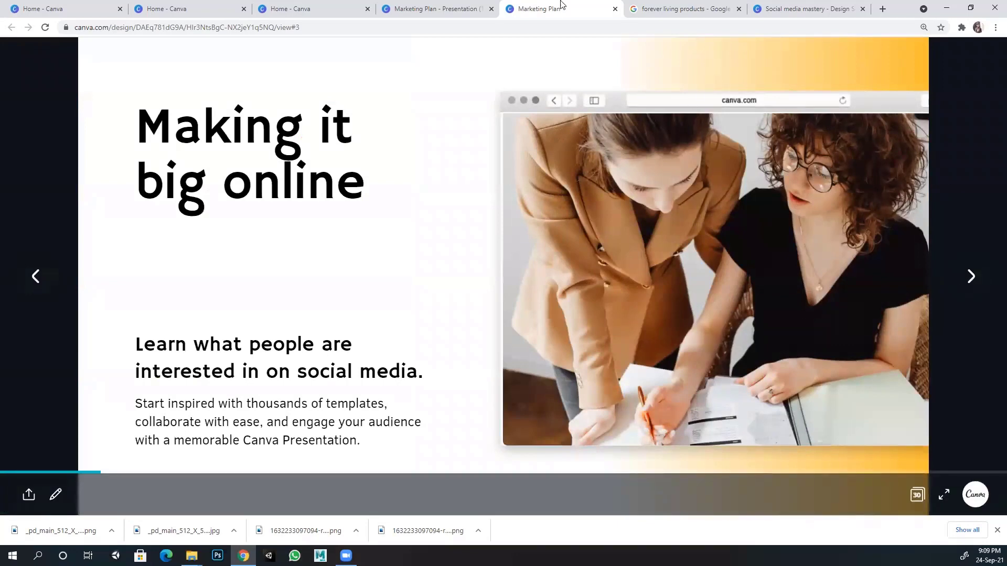
{"action": "left_click", "coordinate": [615, 8]}
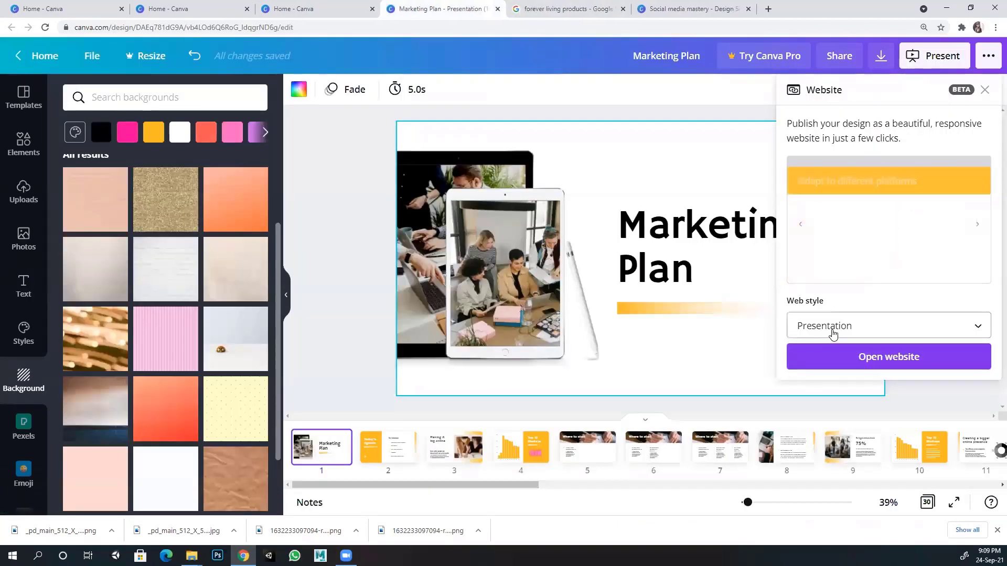
Step: Set the web style to Scrolling, open the website and look through its pages down to Where to start
{"action": "left_click", "coordinate": [833, 333]}
{"action": "left_click", "coordinate": [842, 378]}
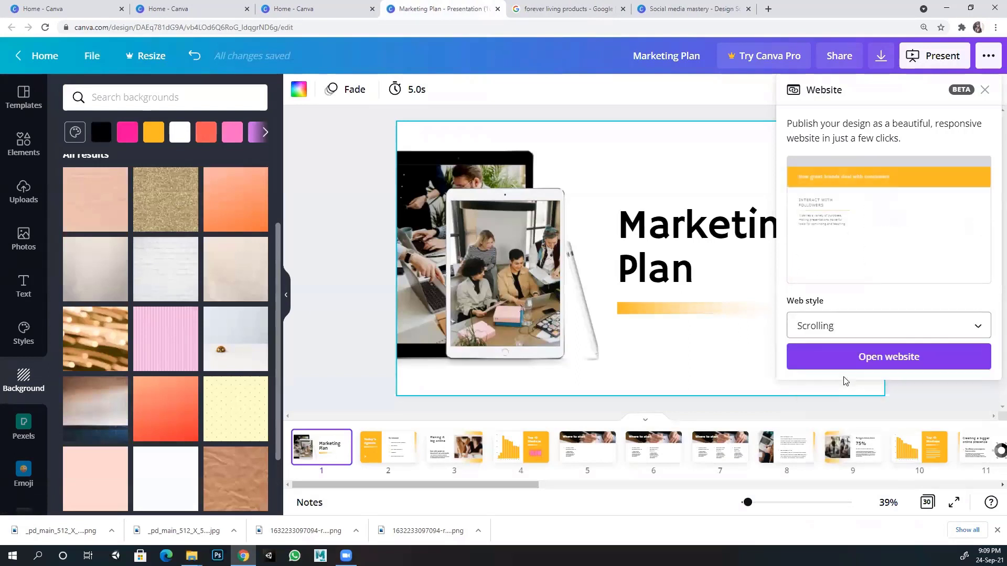
{"action": "left_click", "coordinate": [843, 358]}
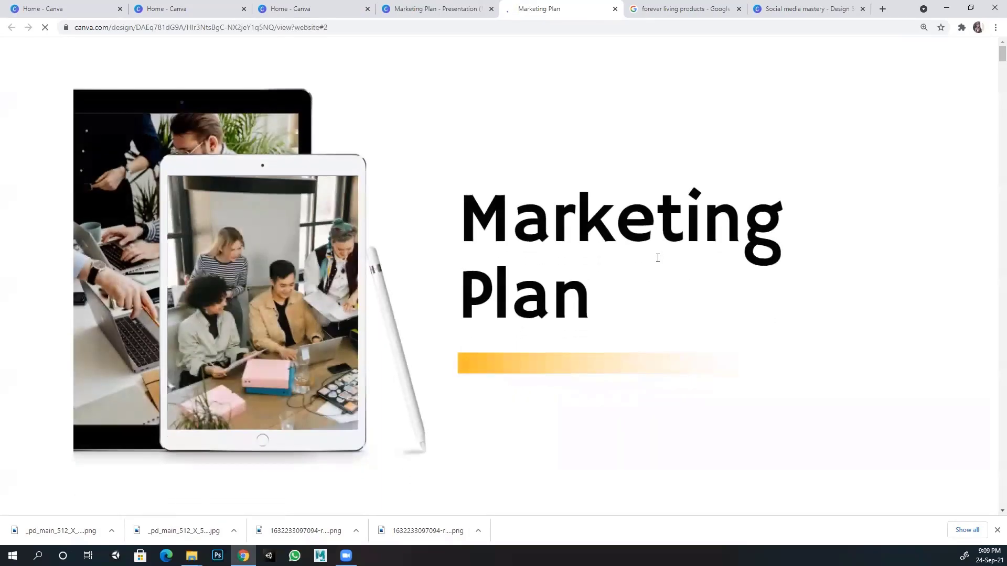
{"action": "scroll", "coordinate": [658, 259], "scroll_direction": "down", "scroll_amount": 5}
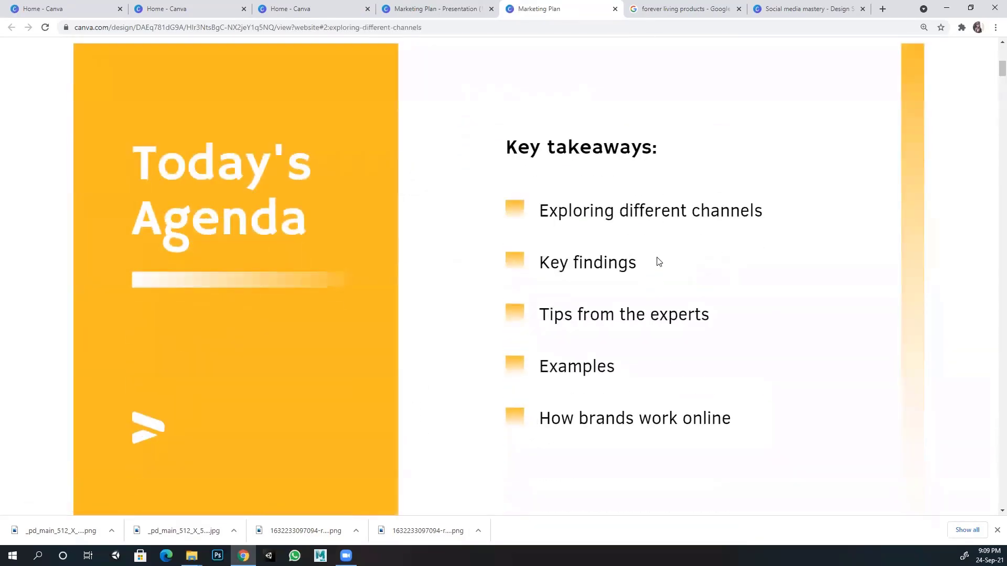
{"action": "scroll", "coordinate": [659, 261], "scroll_direction": "down", "scroll_amount": 9}
{"action": "scroll", "coordinate": [659, 261], "scroll_direction": "down", "scroll_amount": 3}
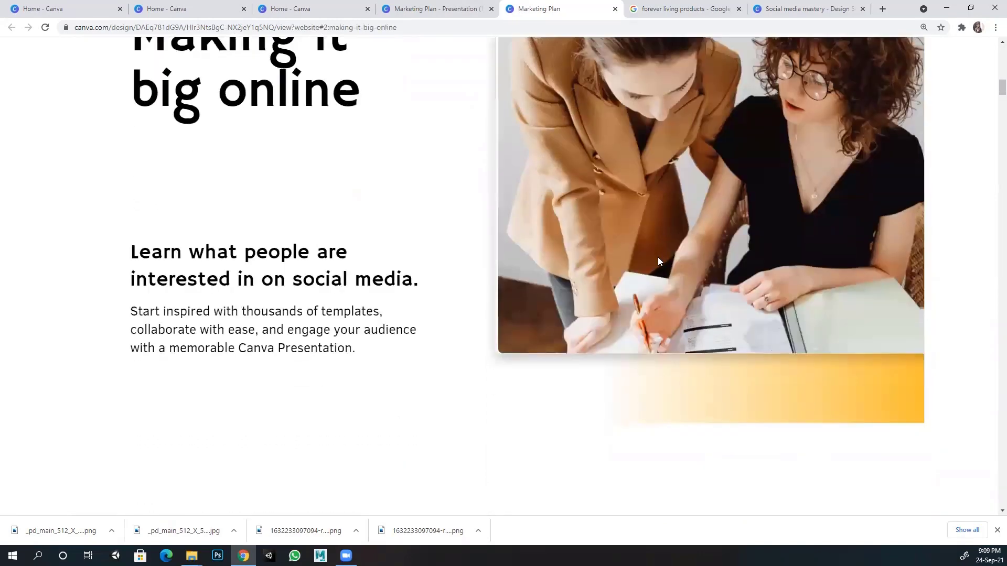
{"action": "scroll", "coordinate": [659, 261], "scroll_direction": "down", "scroll_amount": 10}
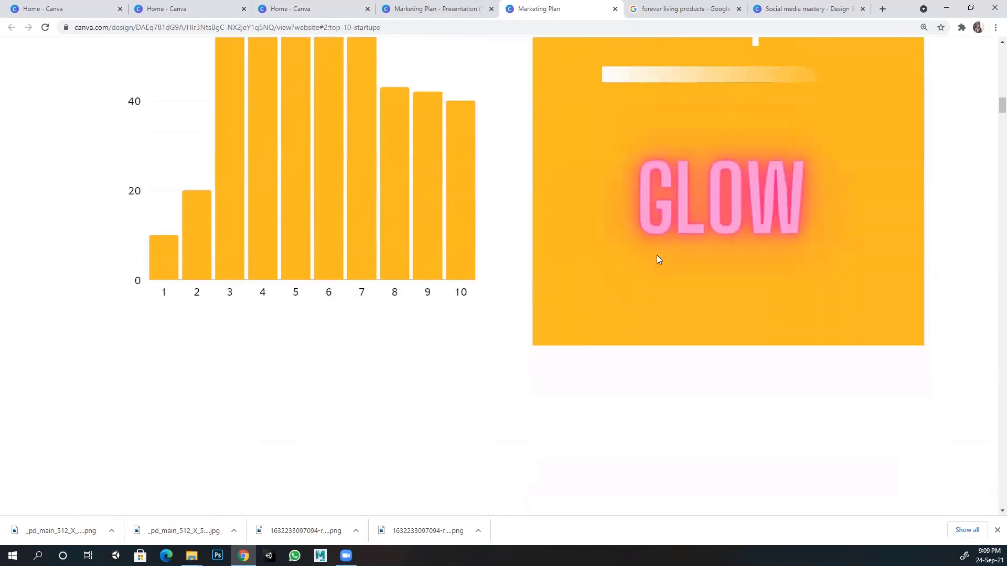
{"action": "scroll", "coordinate": [659, 260], "scroll_direction": "down", "scroll_amount": 10}
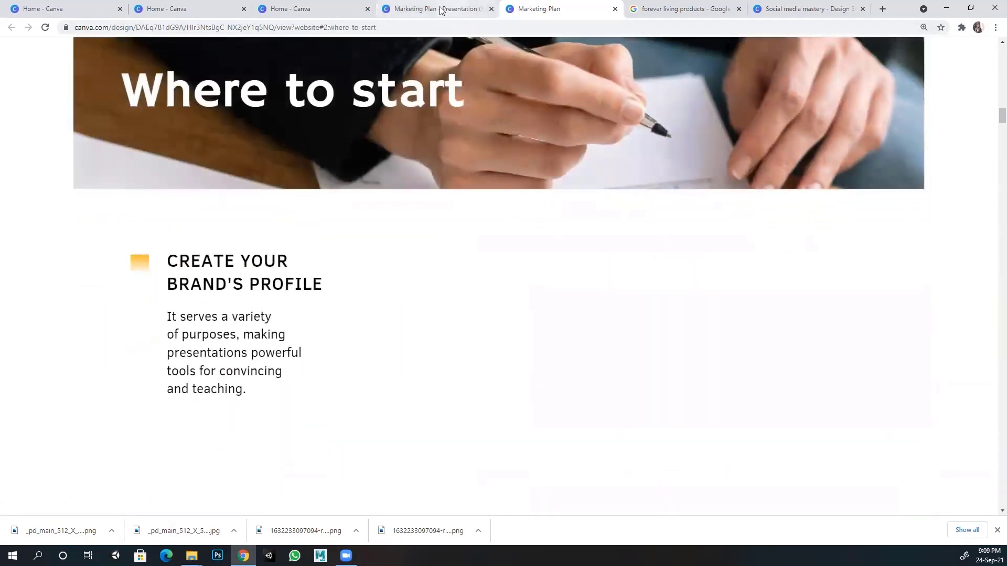
Step: Return to the presentation editor, set the web style to Classic navigation and open the website
{"action": "left_click", "coordinate": [441, 10]}
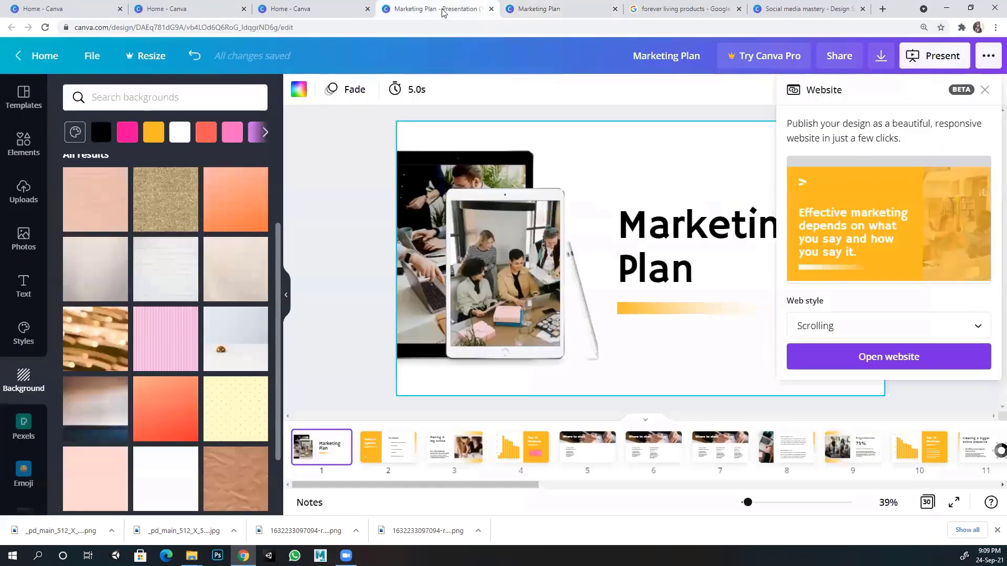
{"action": "left_click", "coordinate": [944, 328]}
{"action": "left_click", "coordinate": [864, 380]}
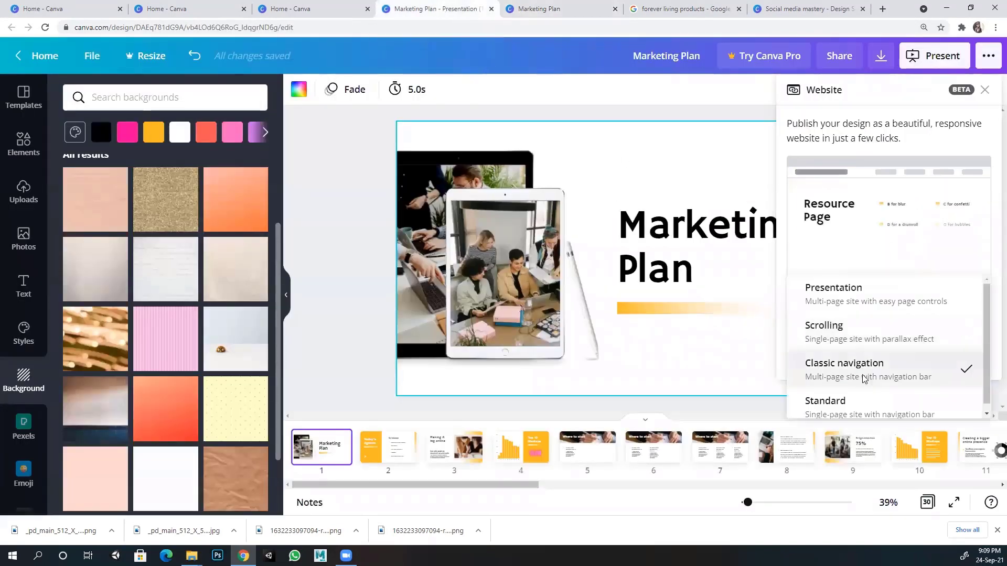
{"action": "left_click", "coordinate": [864, 366]}
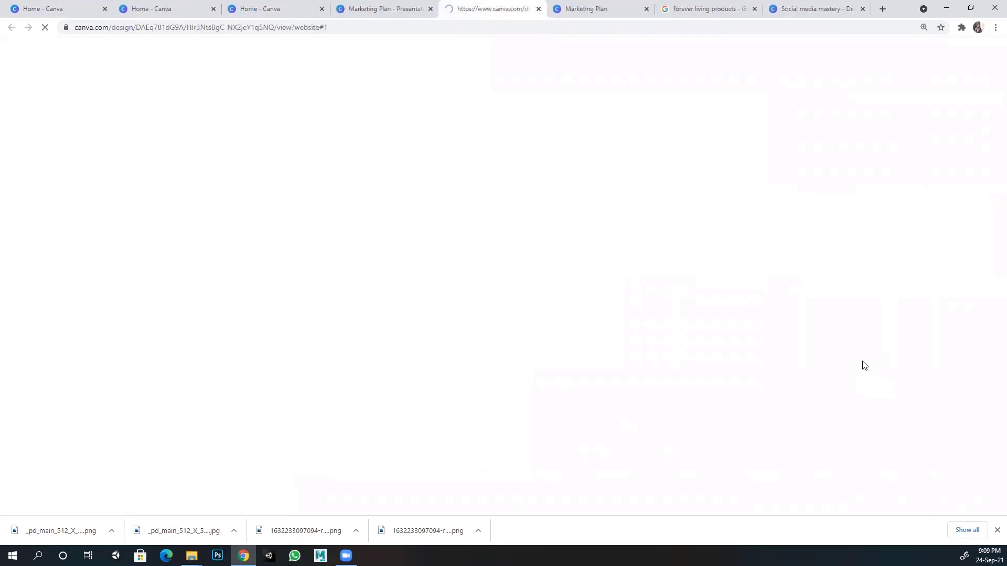
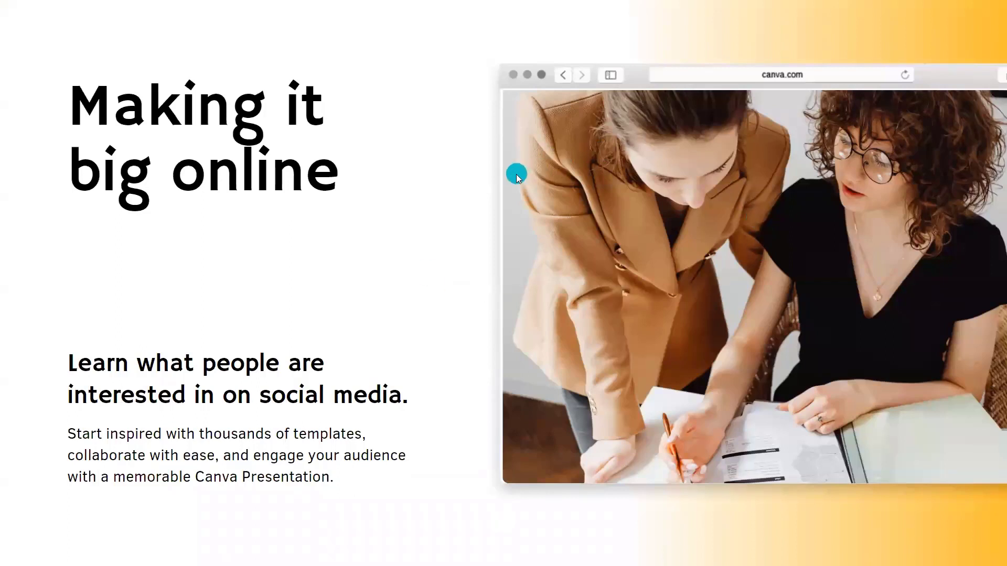
Step: Close the website, return to the home page and look at the sizes of the first suggested design types
{"action": "key", "text": "Escape"}
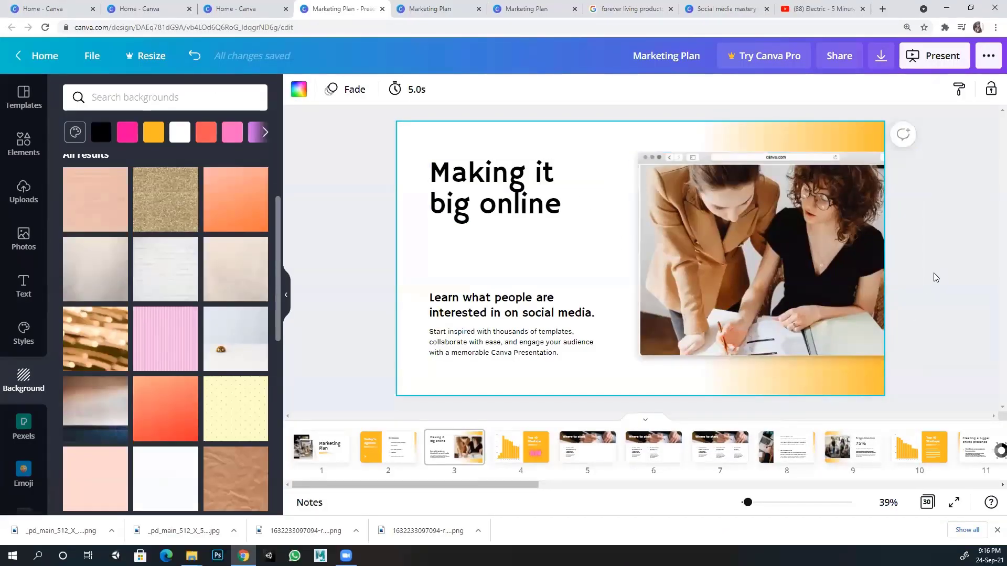
{"action": "left_click", "coordinate": [43, 56]}
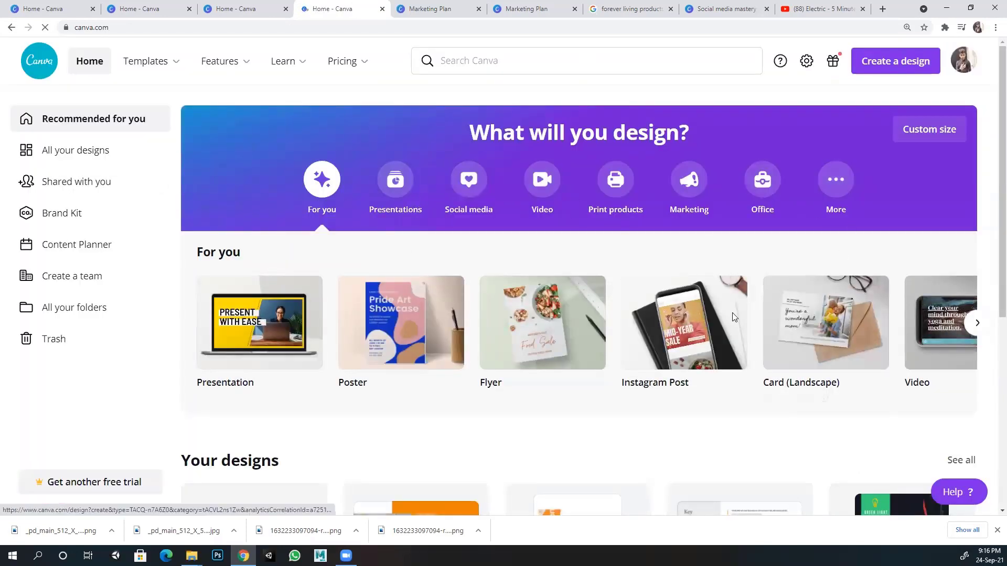
{"action": "mouse_move", "coordinate": [725, 360]}
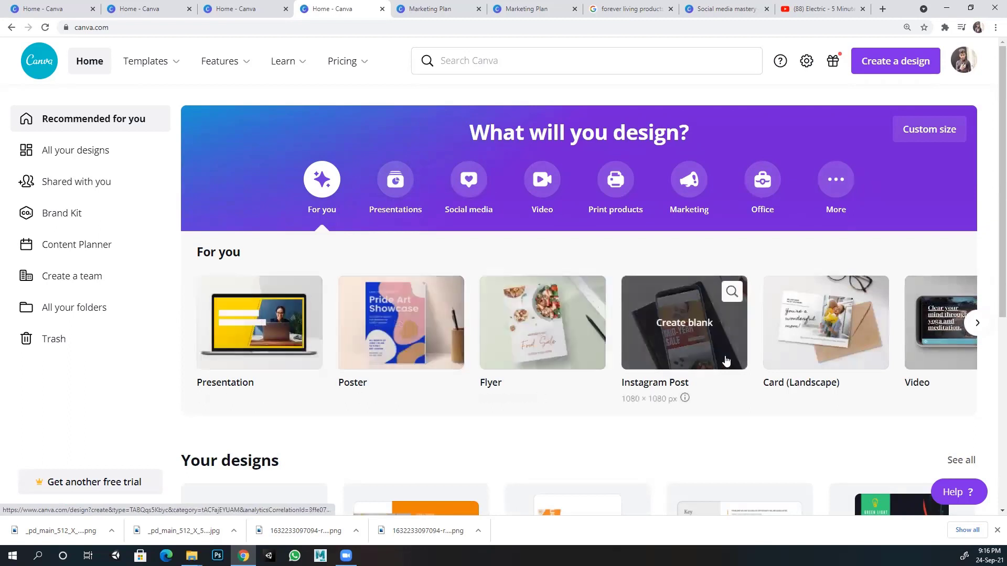
{"action": "mouse_move", "coordinate": [804, 349]}
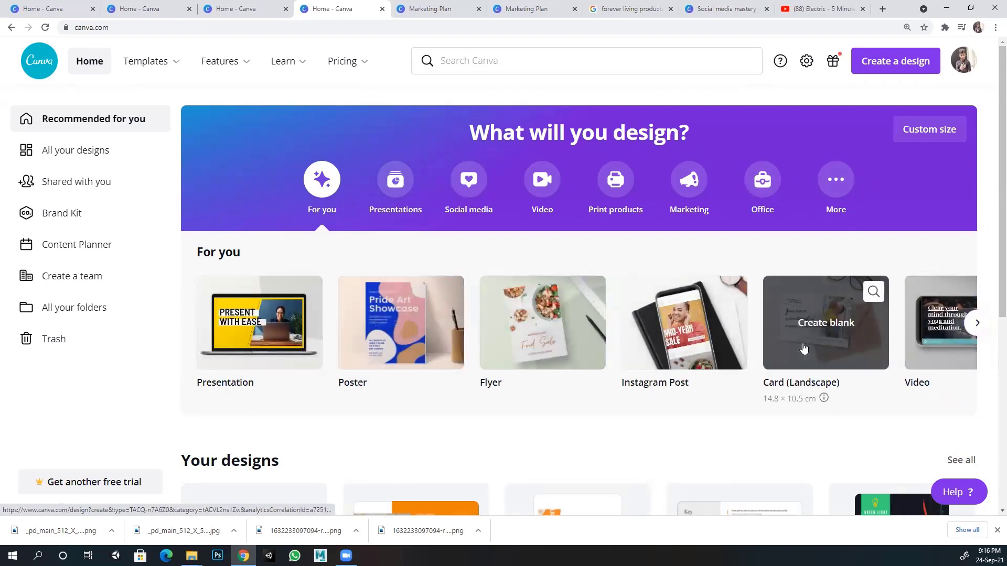
Step: Find Business Card among the For you design types, create a blank one and switch to it
{"action": "left_click", "coordinate": [976, 326]}
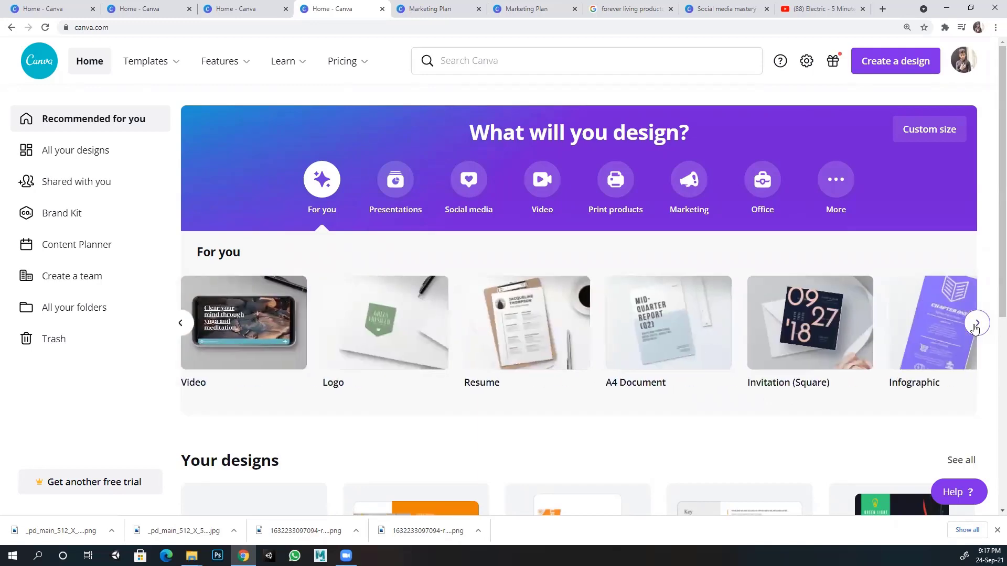
{"action": "mouse_move", "coordinate": [868, 349]}
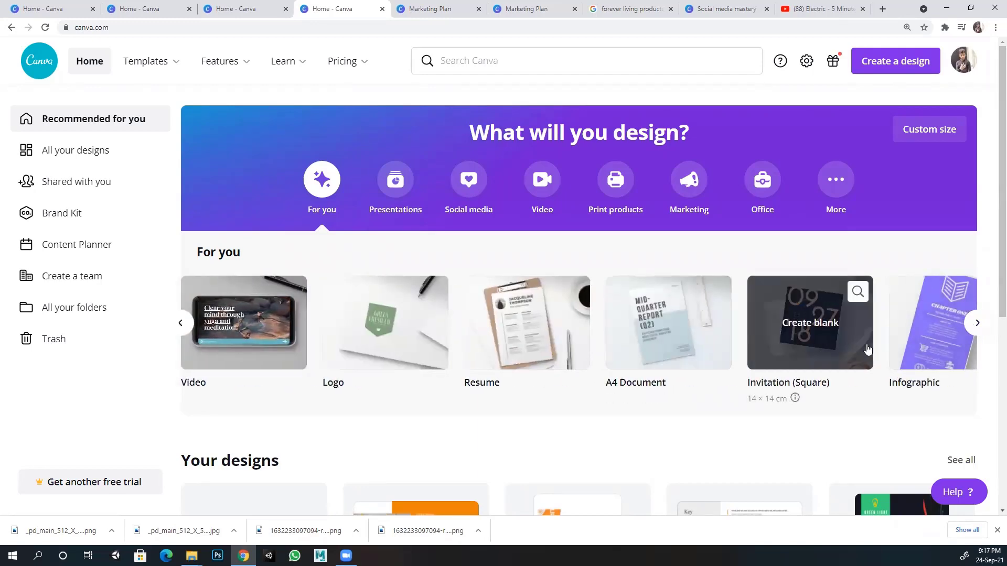
{"action": "left_click", "coordinate": [976, 323]}
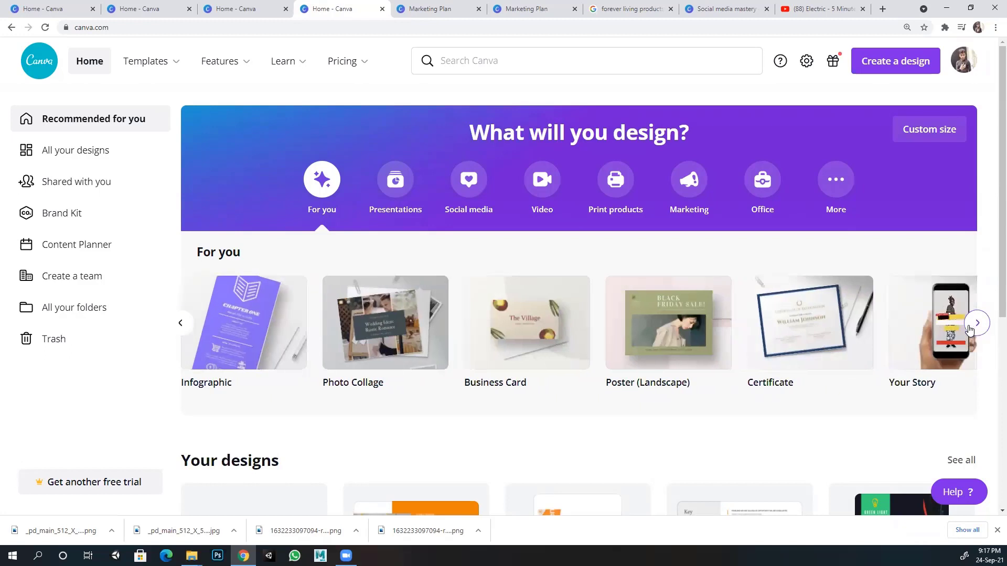
{"action": "mouse_move", "coordinate": [364, 371]}
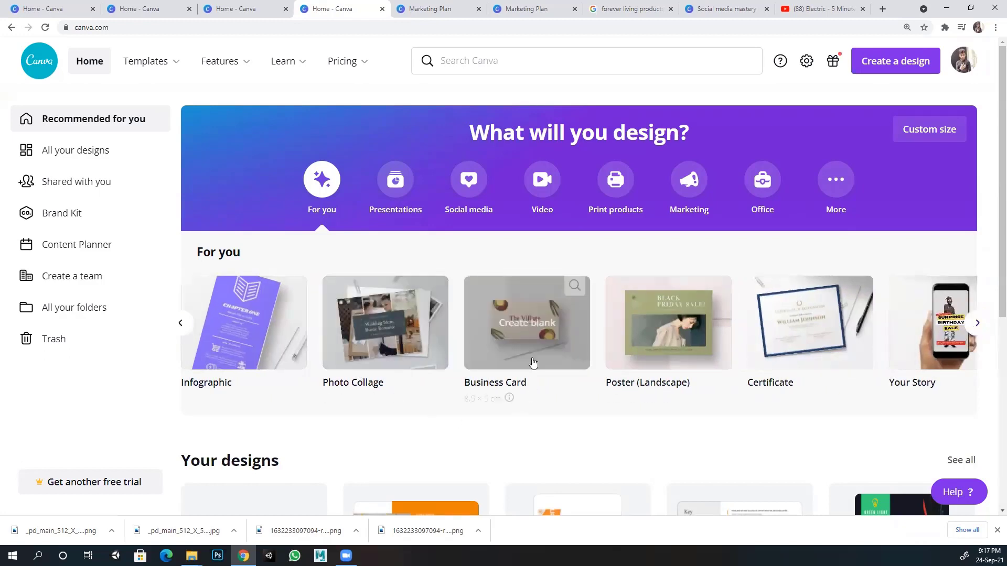
{"action": "mouse_move", "coordinate": [522, 370]}
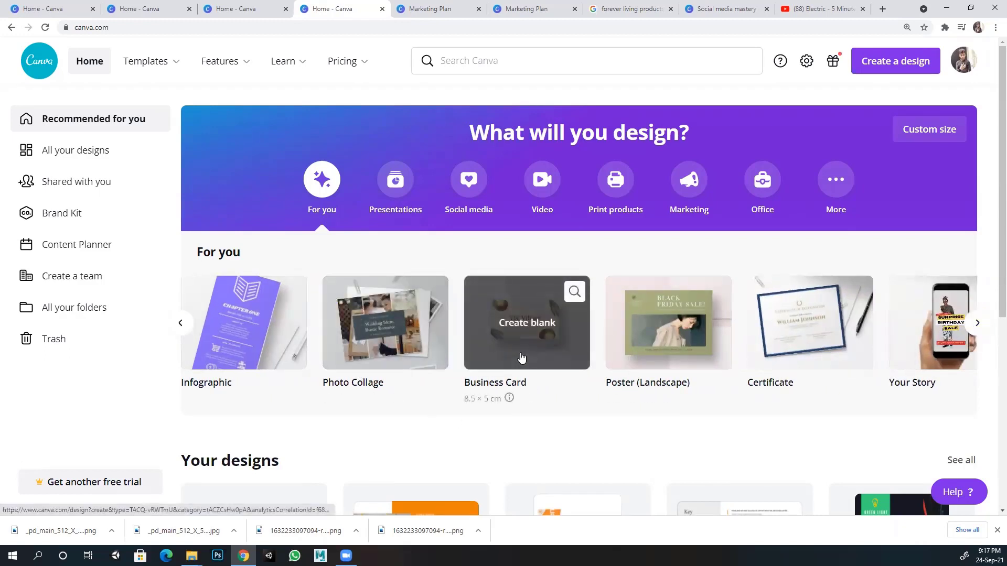
{"action": "left_click", "coordinate": [522, 358]}
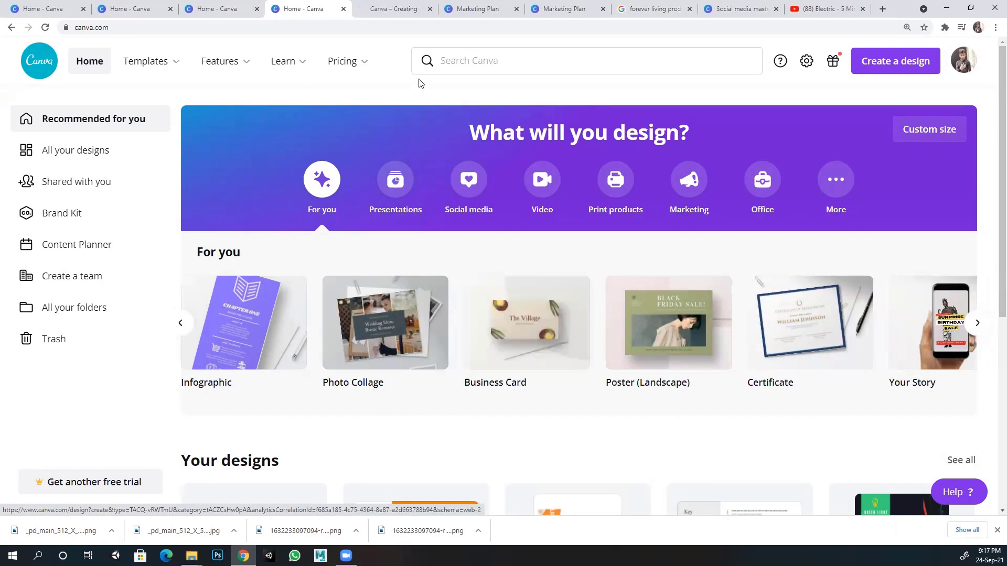
{"action": "left_click", "coordinate": [386, 11]}
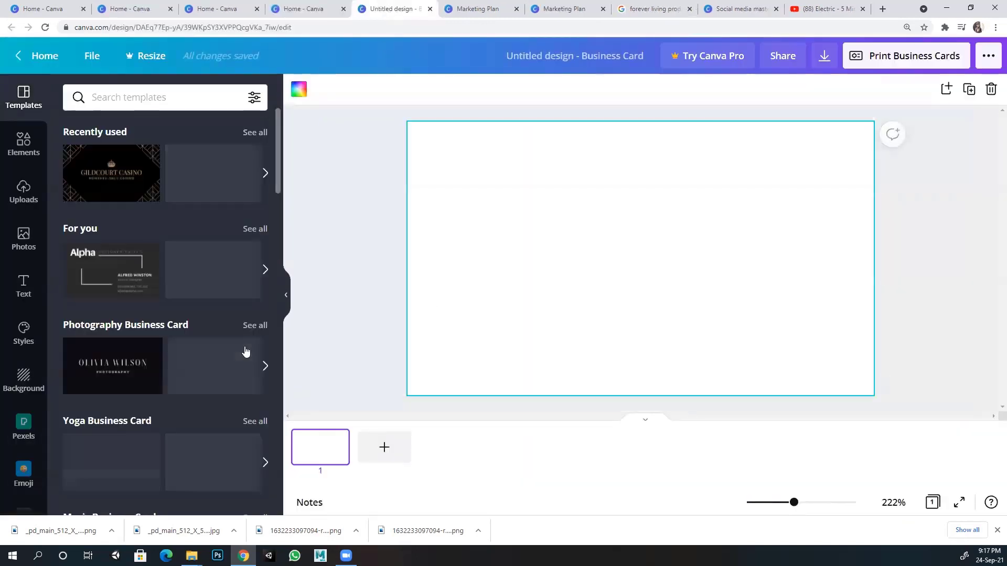
Step: Look through the business card templates and preview the pages of the Green Tropical Leaves Yoga Business Card
{"action": "scroll", "coordinate": [233, 343], "scroll_direction": "down", "scroll_amount": 3}
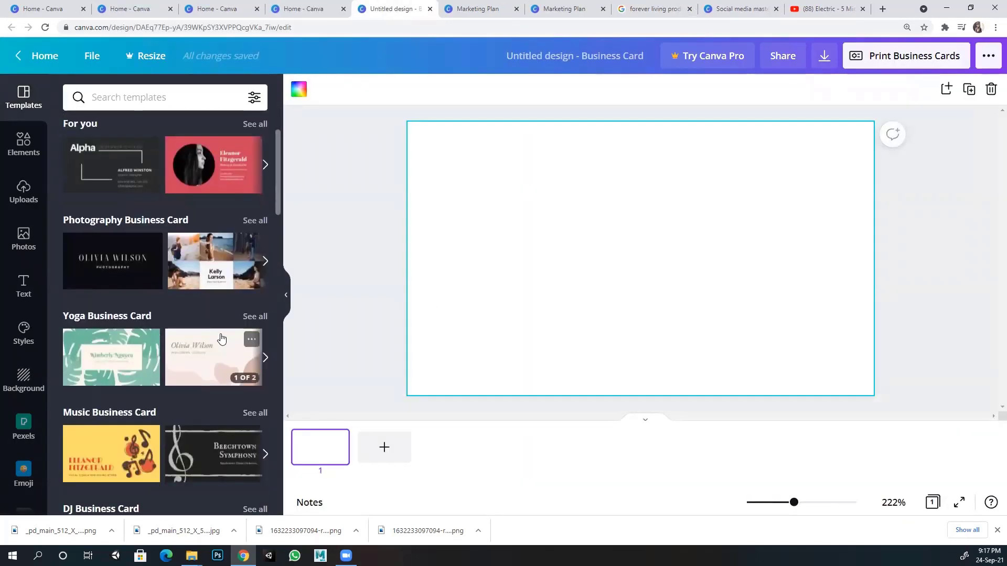
{"action": "scroll", "coordinate": [221, 336], "scroll_direction": "up", "scroll_amount": 1}
{"action": "scroll", "coordinate": [221, 336], "scroll_direction": "up", "scroll_amount": 1}
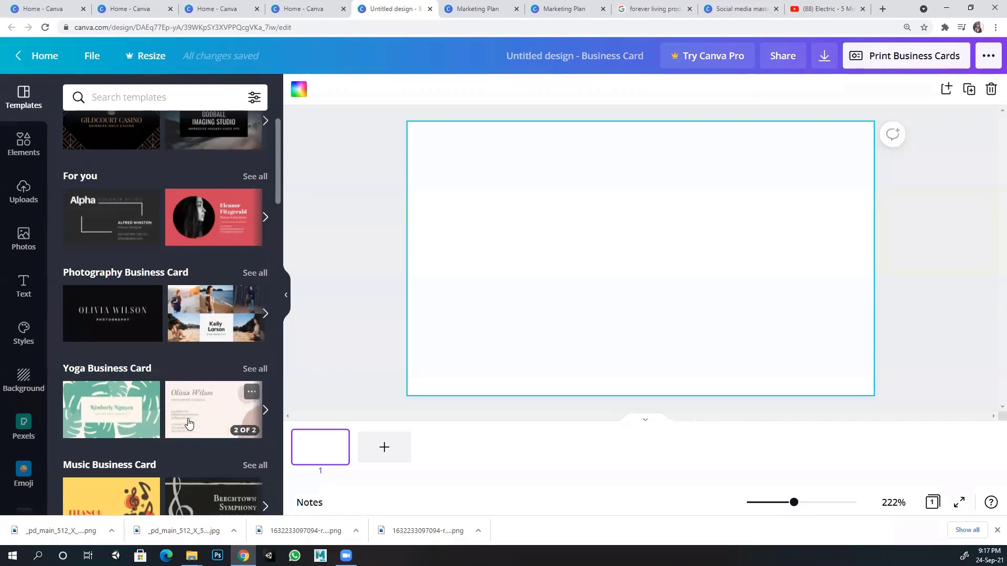
{"action": "scroll", "coordinate": [188, 422], "scroll_direction": "down", "scroll_amount": 1}
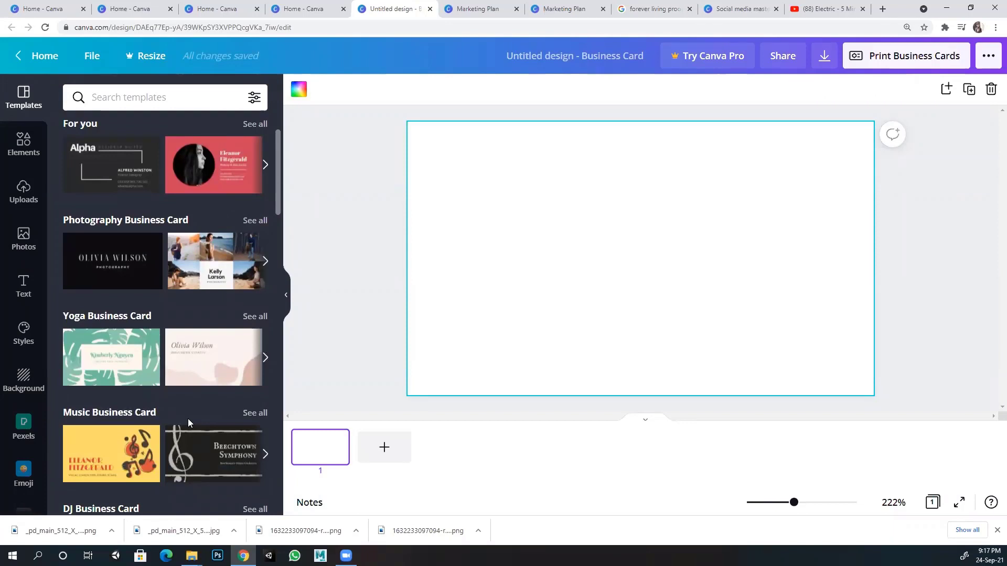
{"action": "scroll", "coordinate": [188, 421], "scroll_direction": "down", "scroll_amount": 1}
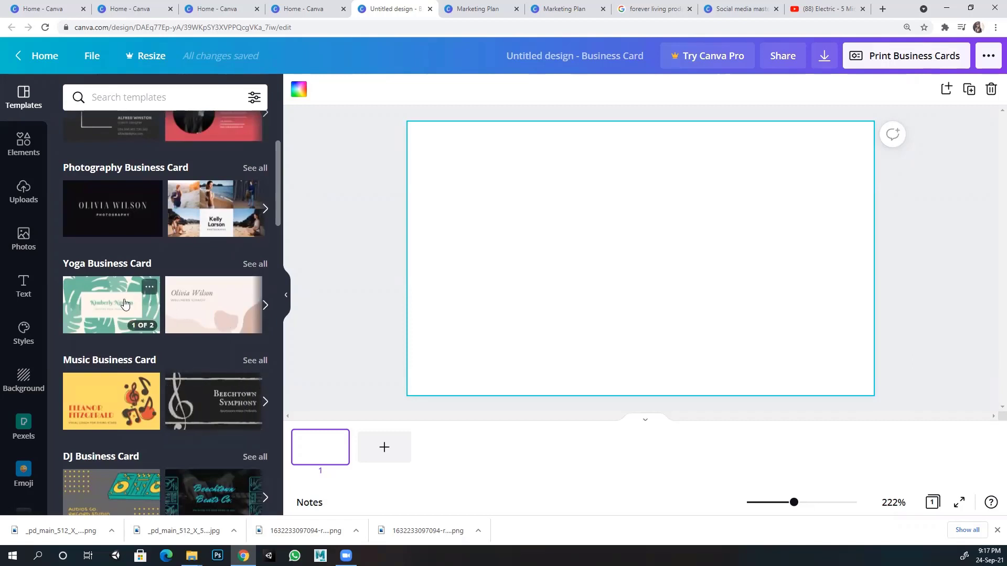
{"action": "left_click", "coordinate": [140, 317]}
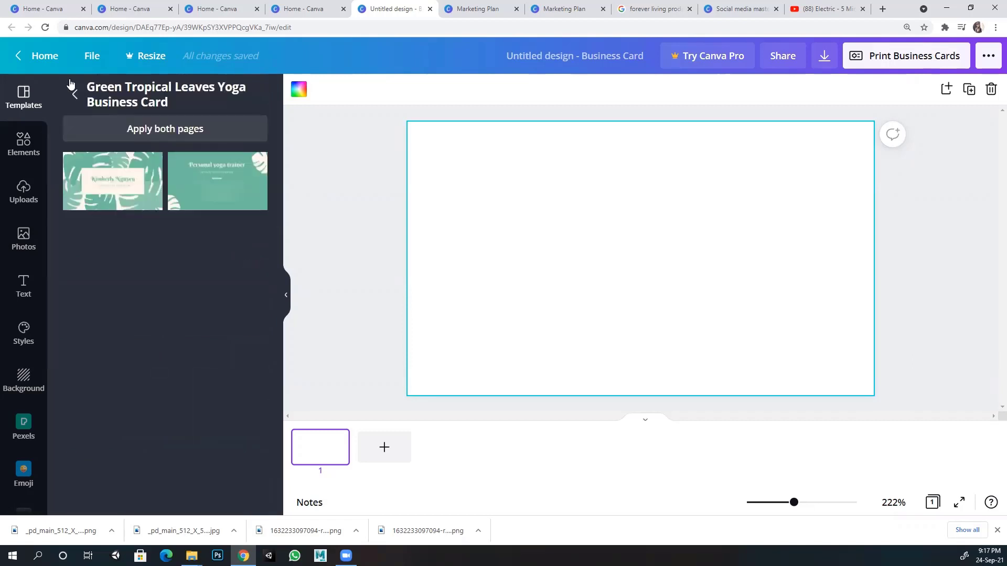
{"action": "left_click", "coordinate": [75, 94]}
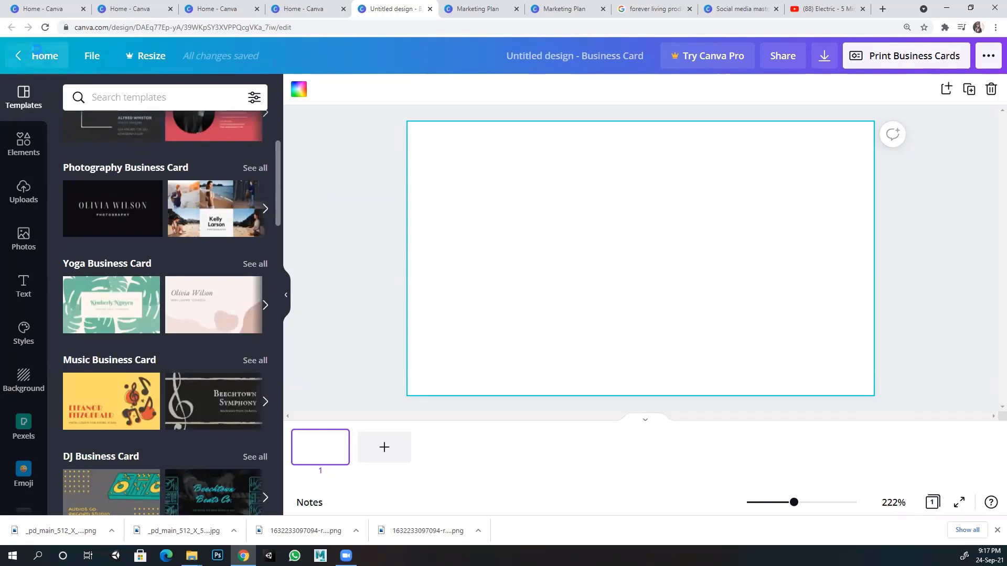
Step: Return to the home page and create a blank Your Story design from the For you design types
{"action": "left_click", "coordinate": [37, 56]}
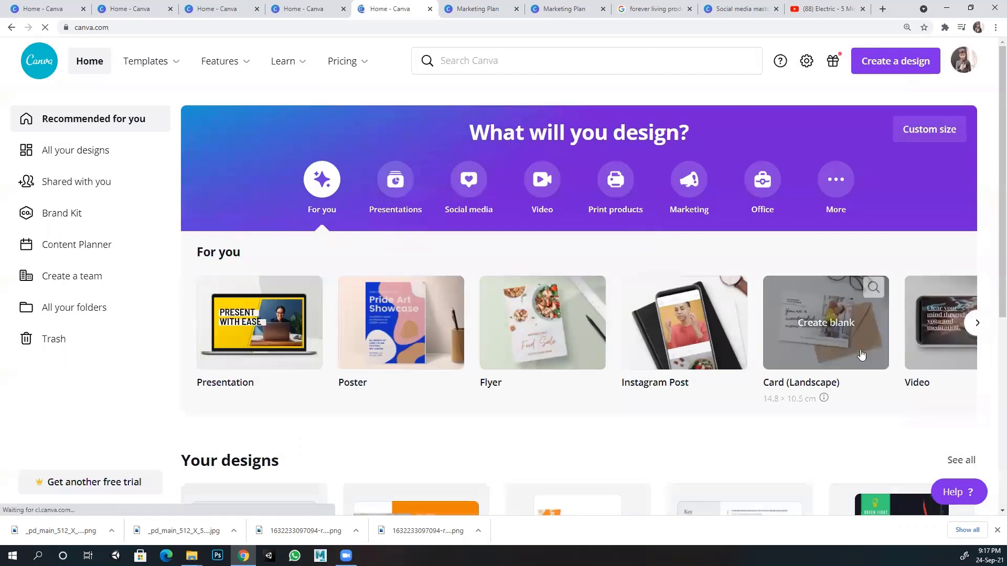
{"action": "left_click", "coordinate": [975, 326]}
{"action": "left_click", "coordinate": [975, 325]}
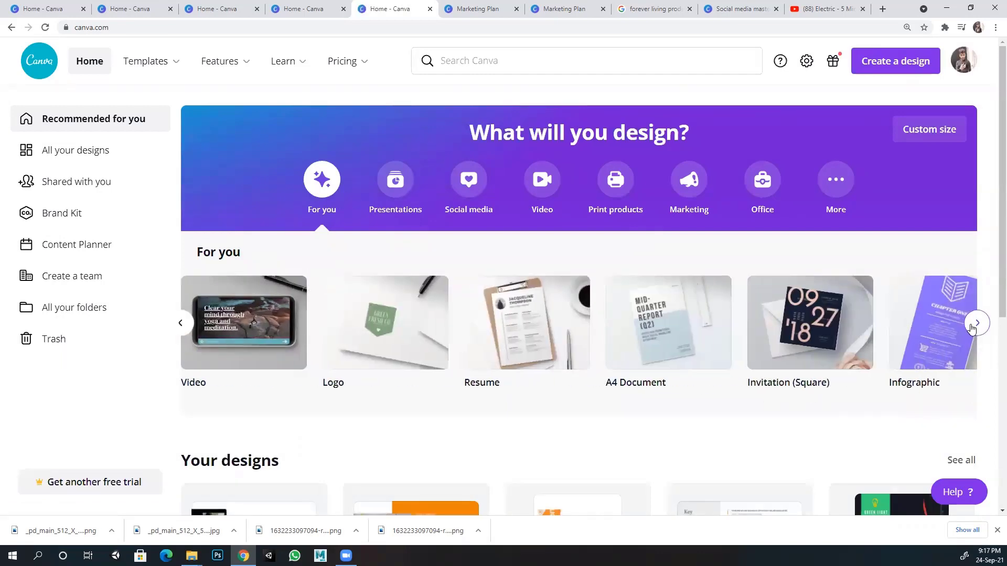
{"action": "left_click", "coordinate": [976, 324]}
{"action": "left_click", "coordinate": [975, 324]}
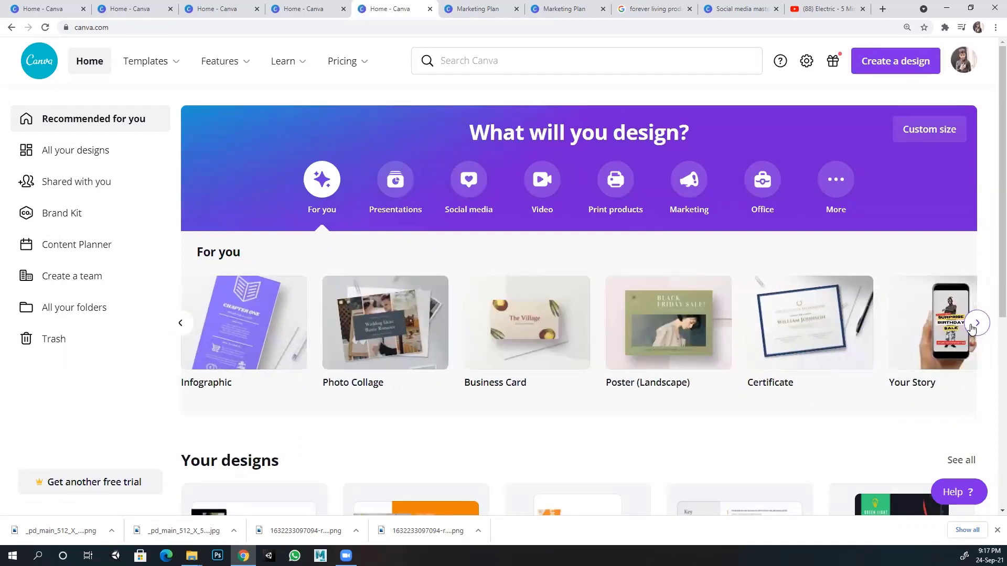
{"action": "left_click", "coordinate": [976, 324]}
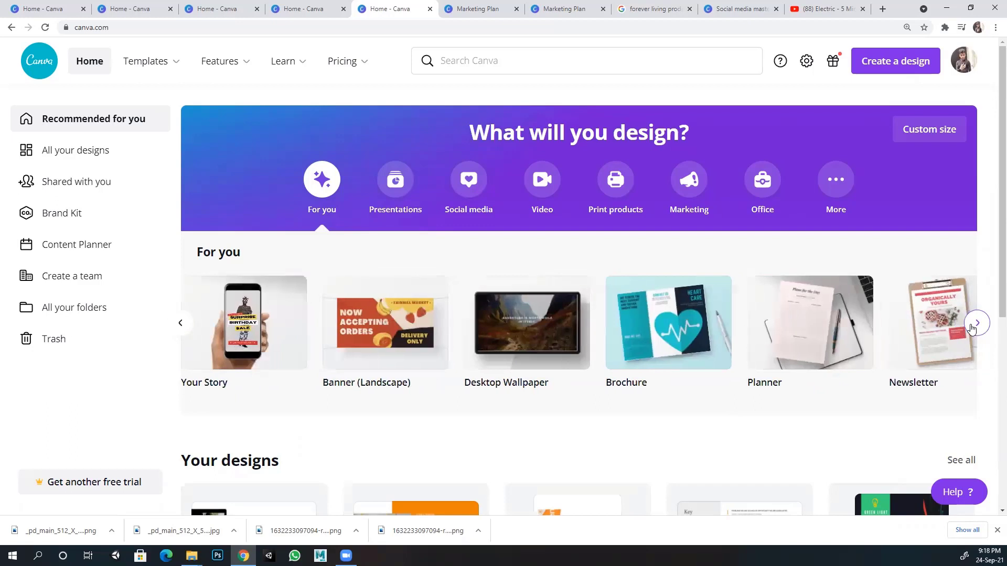
{"action": "left_click", "coordinate": [976, 324]}
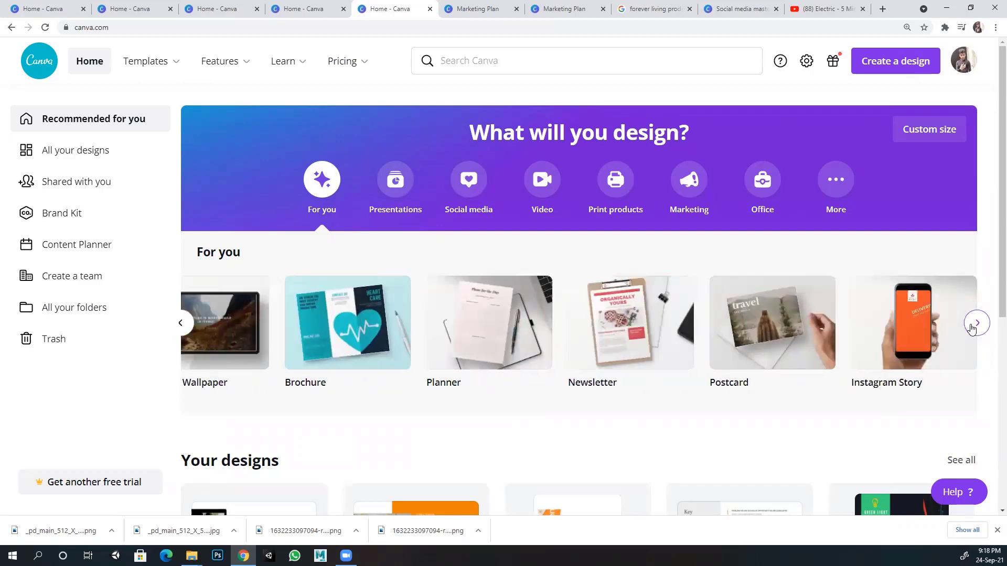
{"action": "left_click", "coordinate": [895, 342]}
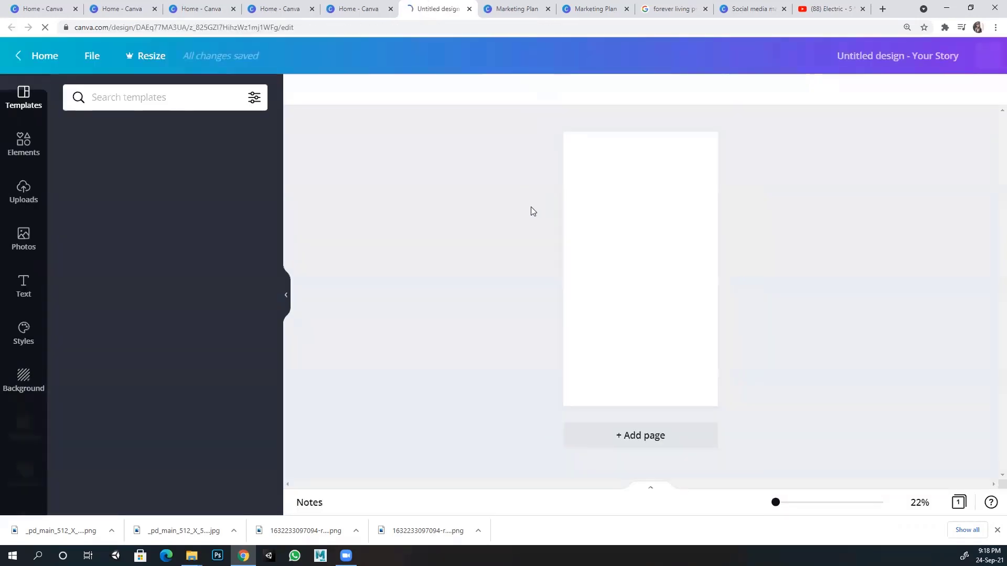
{"action": "scroll", "coordinate": [197, 303], "scroll_direction": "down", "scroll_amount": 4}
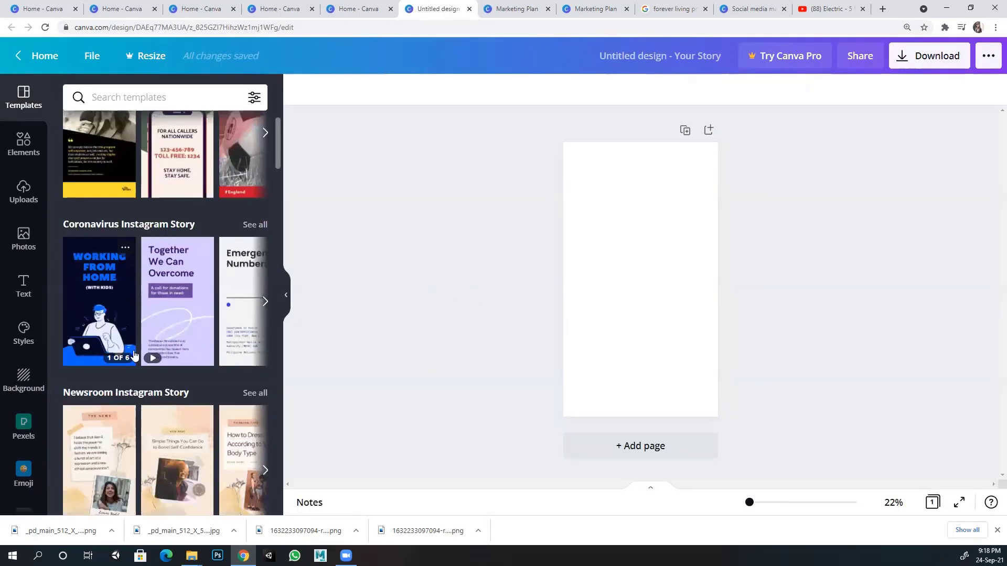
{"action": "scroll", "coordinate": [252, 357], "scroll_direction": "down", "scroll_amount": 5}
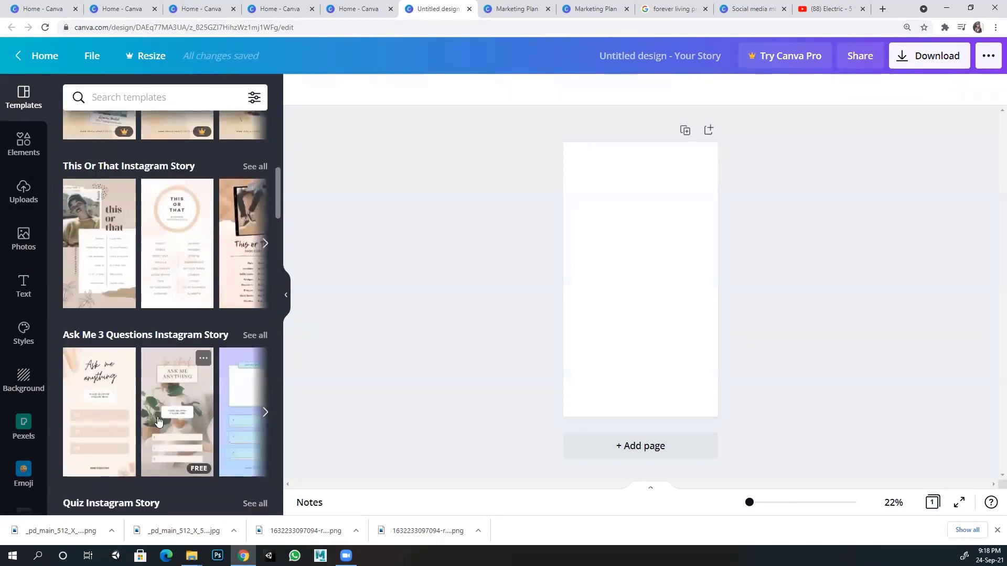
{"action": "left_click", "coordinate": [107, 405]}
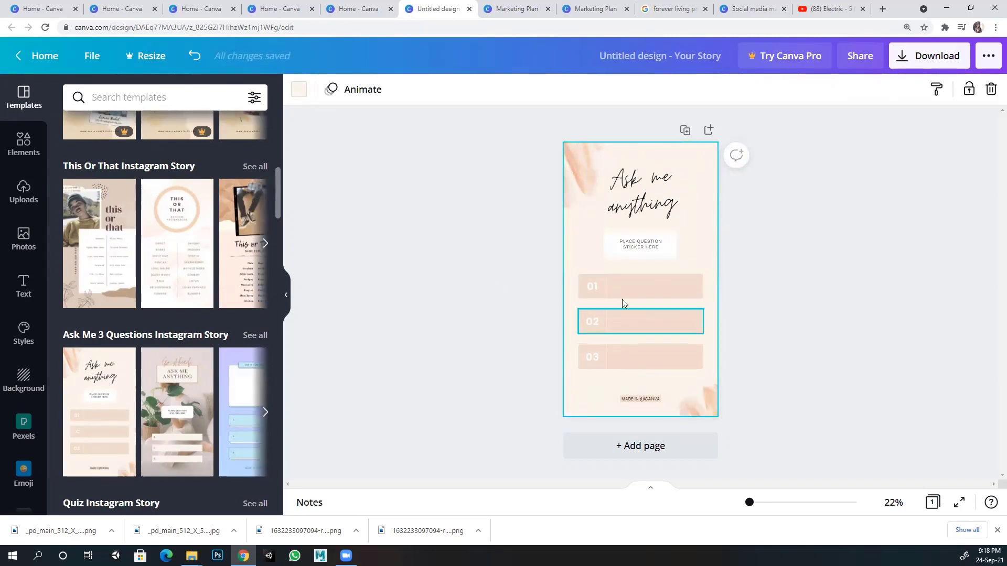
{"action": "left_click", "coordinate": [635, 400]}
{"action": "left_click", "coordinate": [641, 408]}
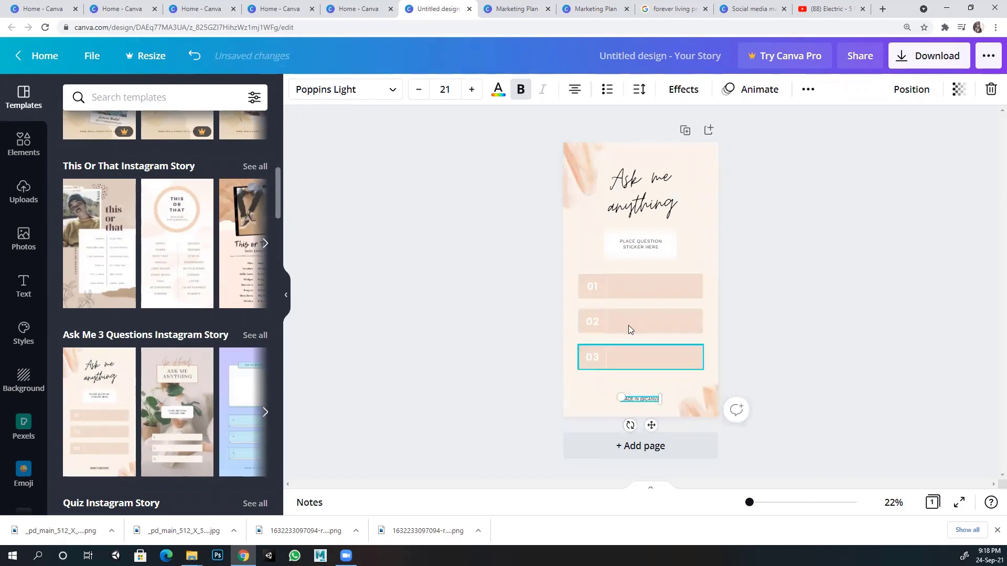
Step: Apply the Go Ahead! Ask Me Anything template with the plant photo and look through more Instagram Story templates
{"action": "scroll", "coordinate": [157, 389], "scroll_direction": "down", "scroll_amount": 4}
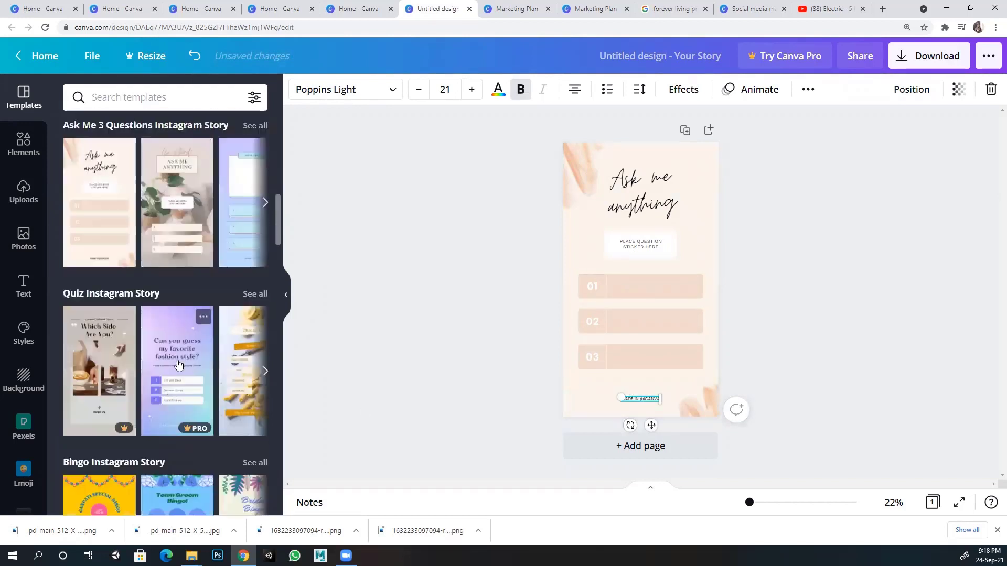
{"action": "left_click", "coordinate": [177, 210]}
{"action": "left_click", "coordinate": [712, 354]}
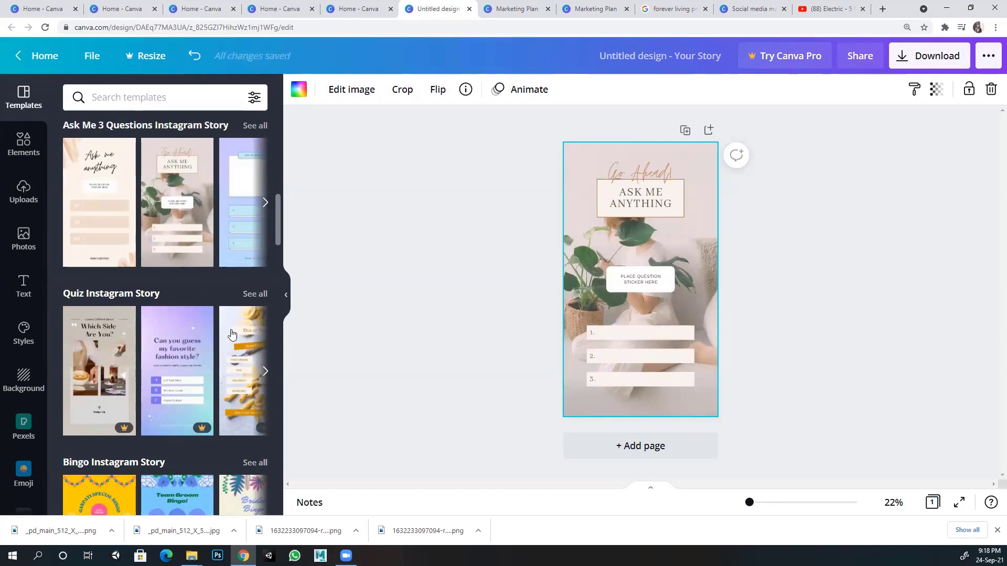
{"action": "scroll", "coordinate": [190, 367], "scroll_direction": "down", "scroll_amount": 4}
{"action": "scroll", "coordinate": [190, 367], "scroll_direction": "down", "scroll_amount": 4}
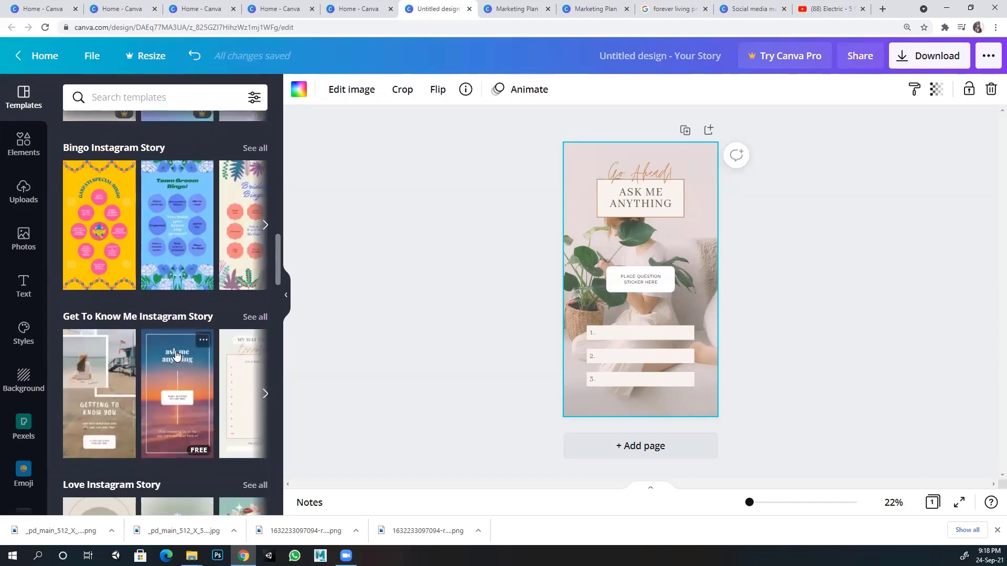
Step: Create a blank Video design from the home page and watch part of the Canva Video Editor introduction in full screen
{"action": "left_click", "coordinate": [35, 69]}
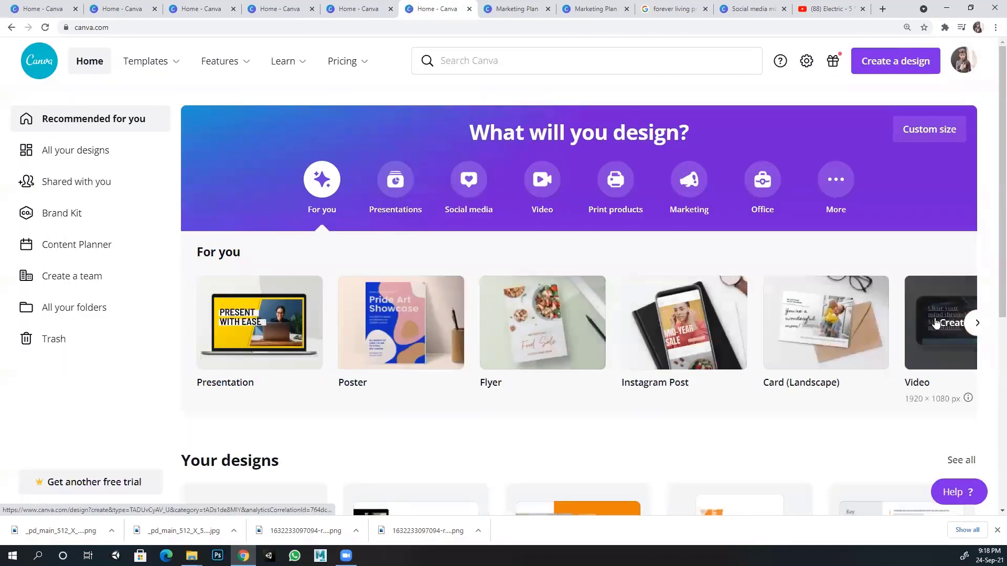
{"action": "left_click", "coordinate": [931, 321]}
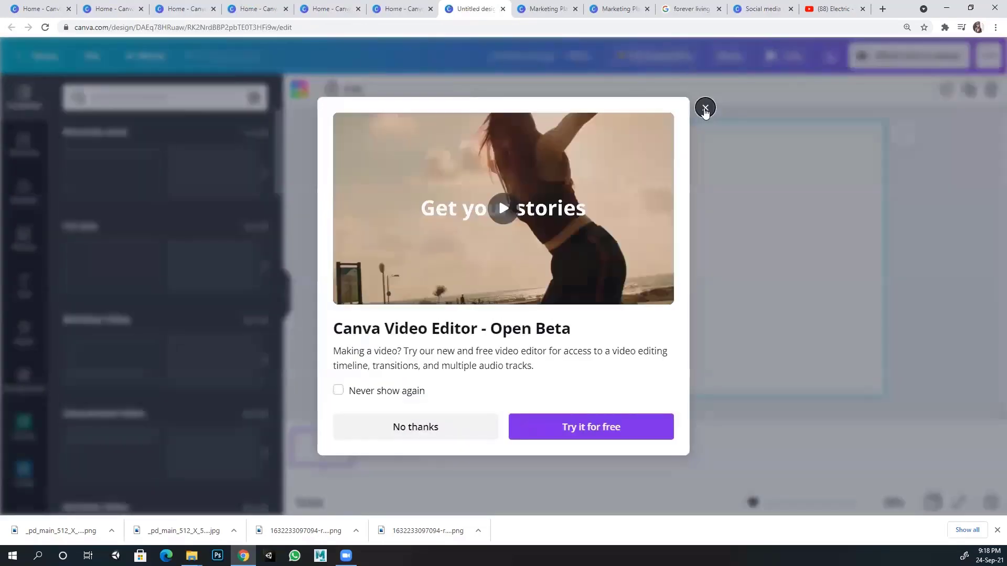
{"action": "left_click", "coordinate": [502, 211]}
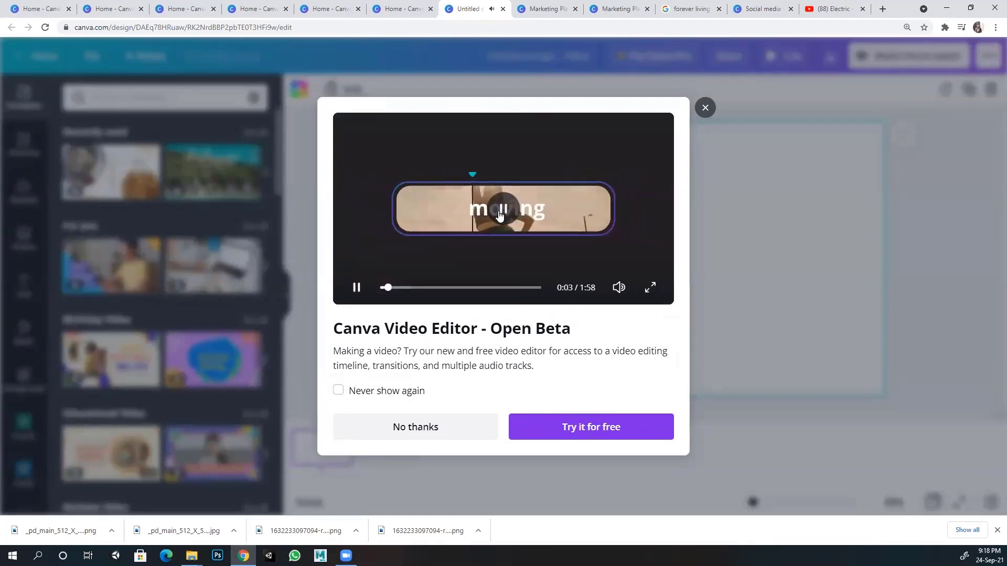
{"action": "left_click", "coordinate": [650, 287]}
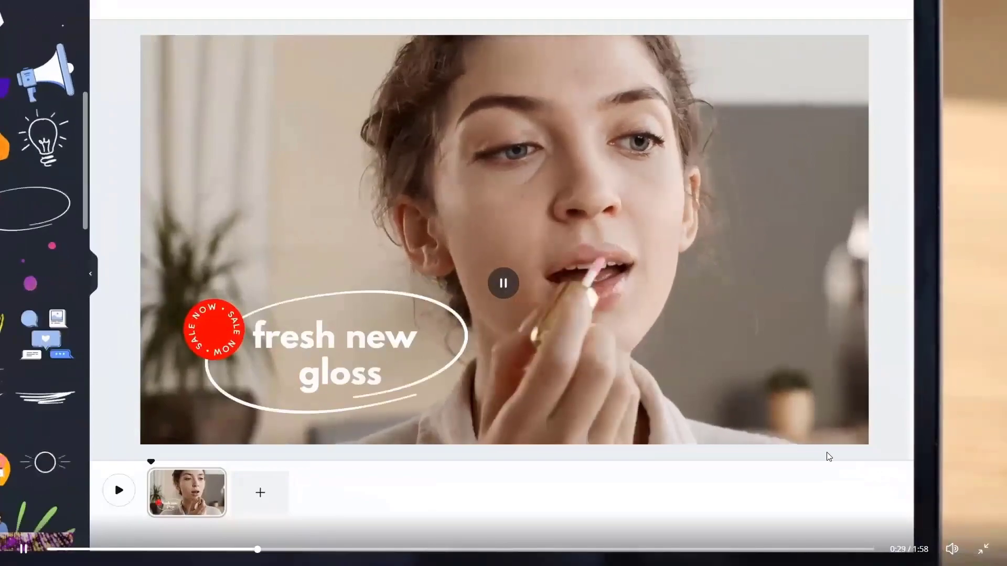
{"action": "key", "text": "Escape"}
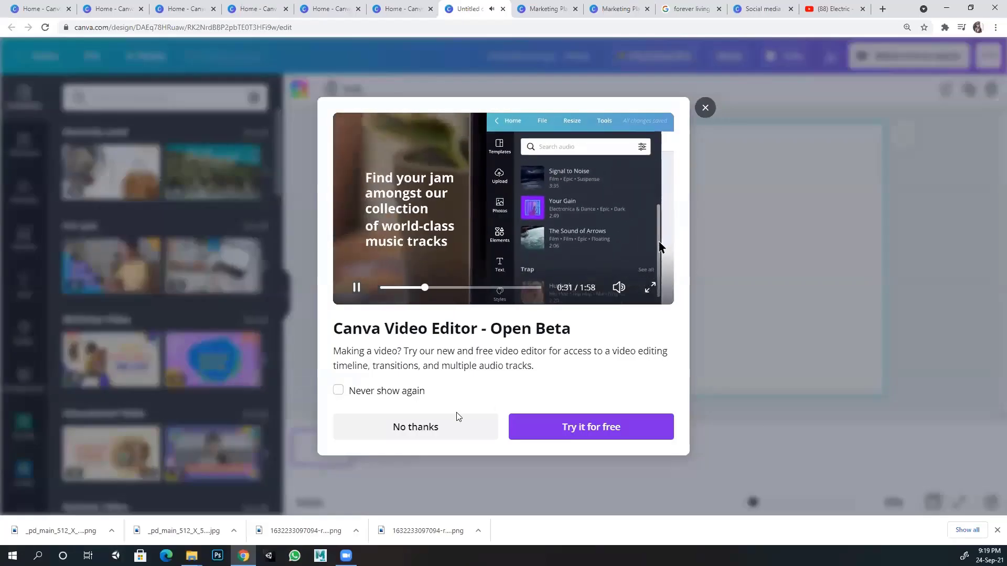
Step: Dismiss the video editor offer and preview the pages of the purple and blue Web Design video template
{"action": "left_click", "coordinate": [705, 107]}
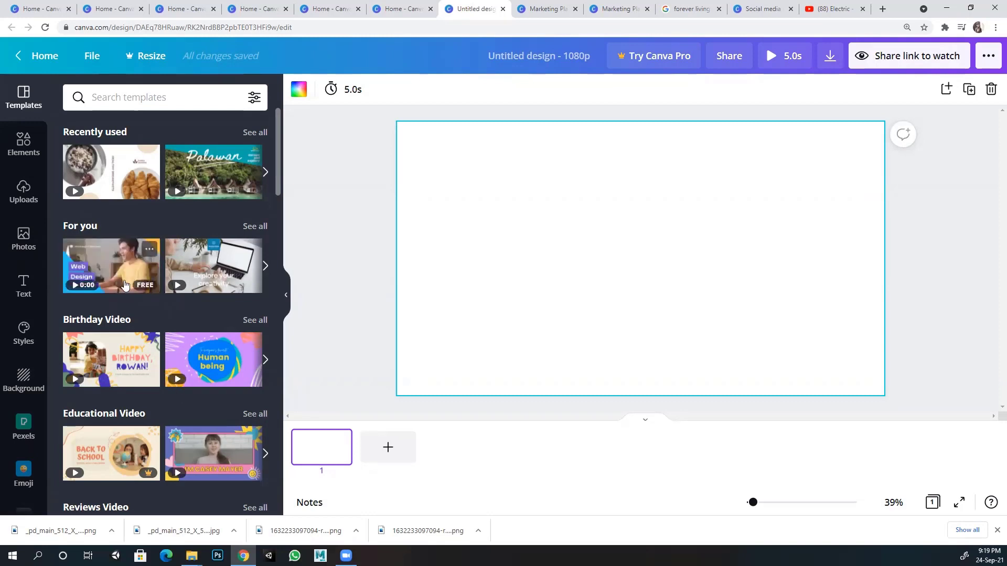
{"action": "left_click", "coordinate": [110, 265]}
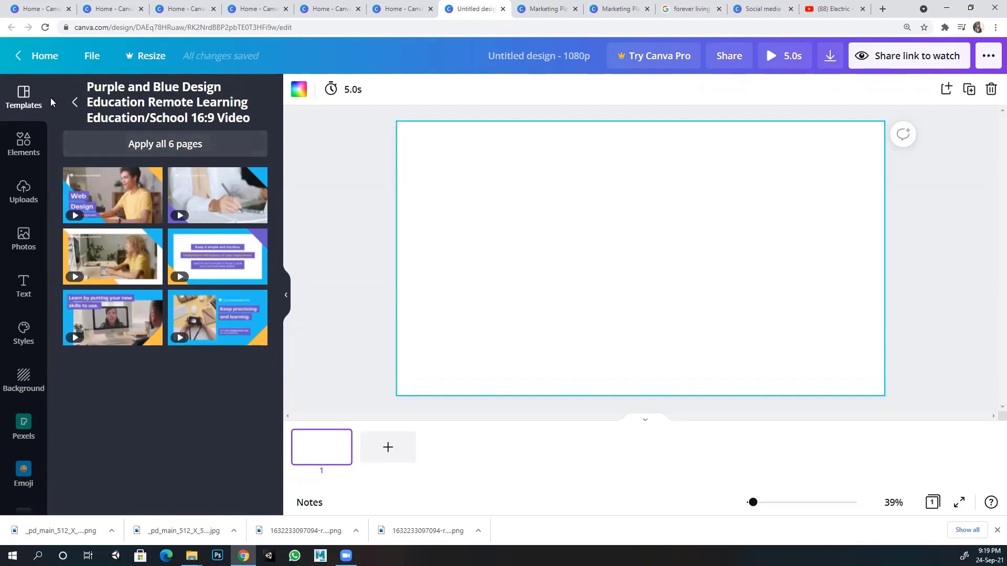
{"action": "left_click", "coordinate": [75, 102]}
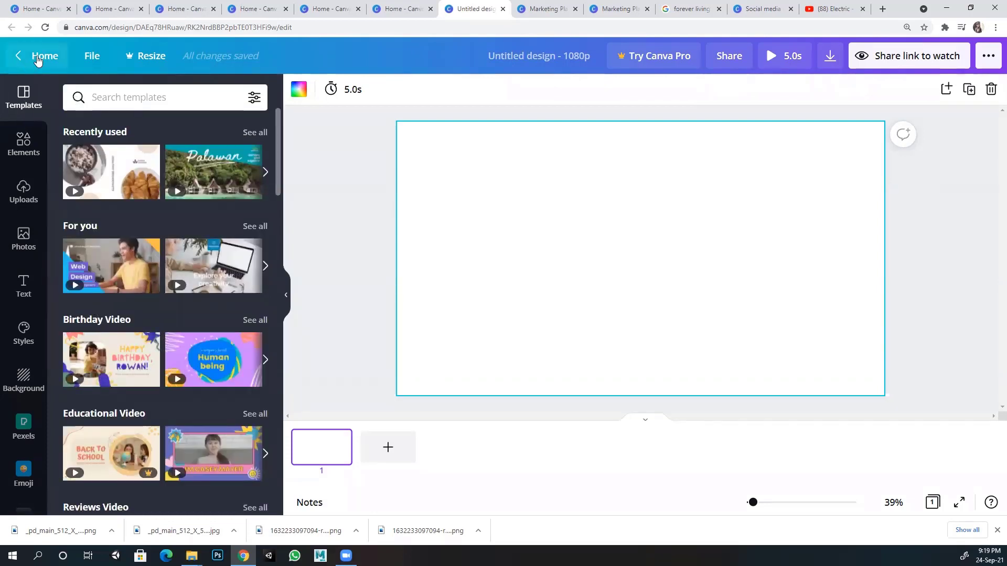
Step: Return to the home page and show the Presentations design types
{"action": "left_click", "coordinate": [38, 56]}
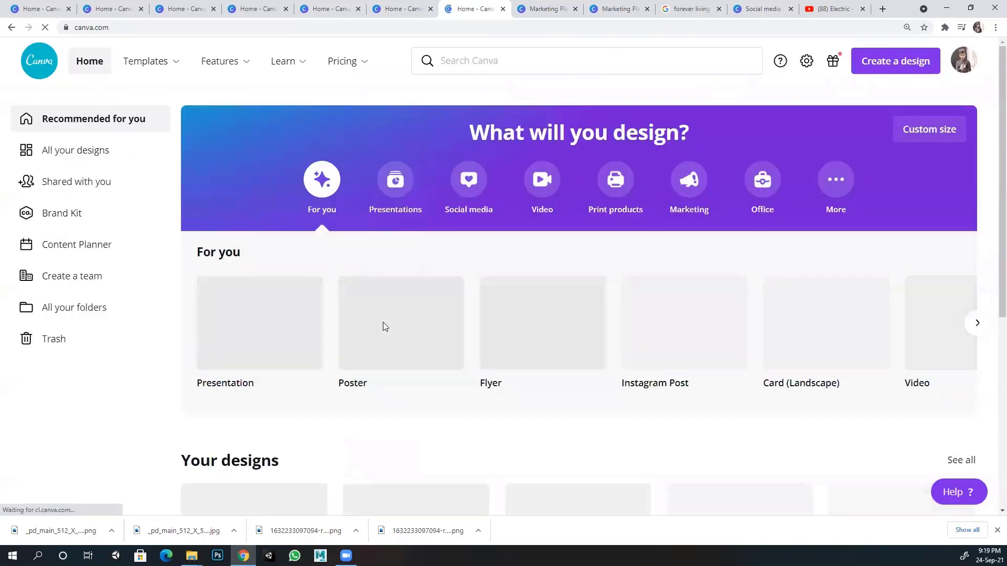
{"action": "left_click", "coordinate": [388, 199]}
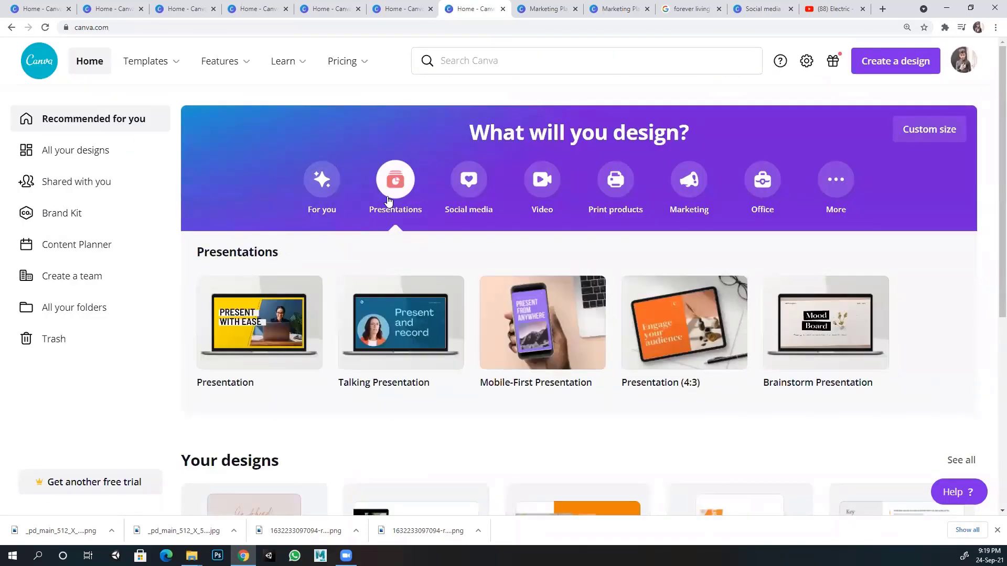